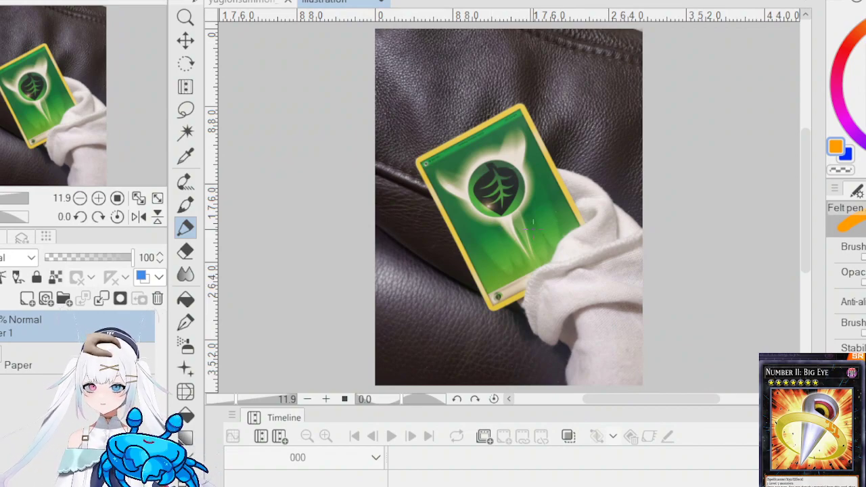
Step: Examine the green leaf card in the photo up close and as a whole
{"action": "scroll", "coordinate": [532, 219], "scroll_direction": "up", "scroll_amount": 3}
{"action": "scroll", "coordinate": [532, 218], "scroll_direction": "down", "scroll_amount": 3}
{"action": "scroll", "coordinate": [521, 216], "scroll_direction": "up", "scroll_amount": 4}
{"action": "scroll", "coordinate": [514, 215], "scroll_direction": "down", "scroll_amount": 3}
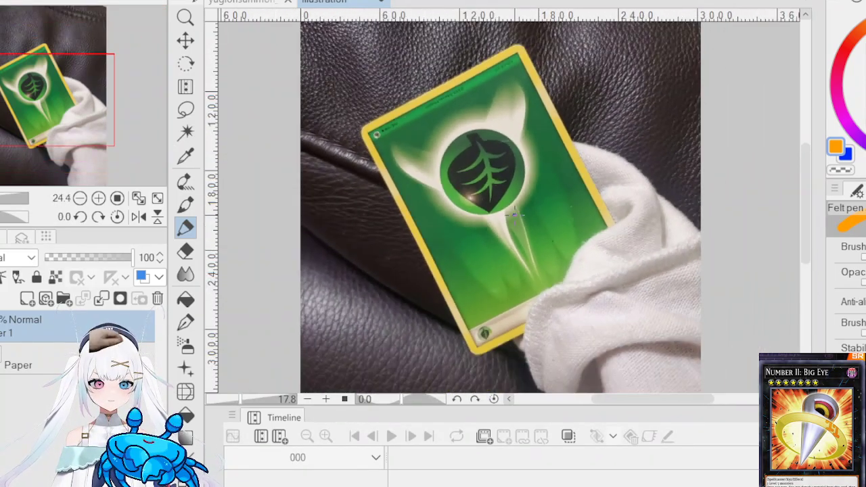
{"action": "scroll", "coordinate": [514, 216], "scroll_direction": "up", "scroll_amount": 3}
{"action": "scroll", "coordinate": [514, 215], "scroll_direction": "up", "scroll_amount": 1}
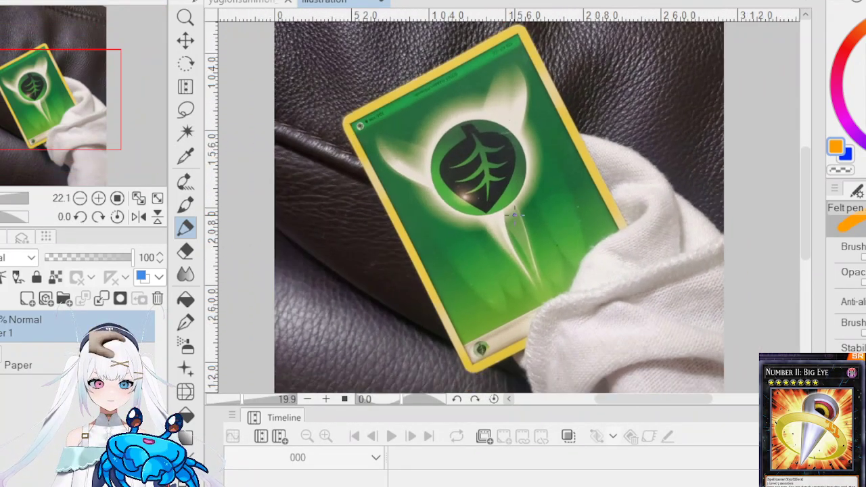
{"action": "scroll", "coordinate": [514, 215], "scroll_direction": "down", "scroll_amount": 4}
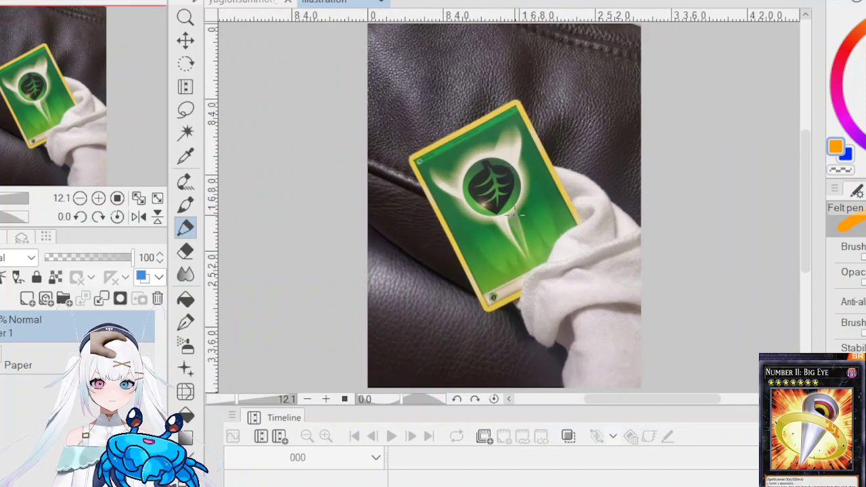
{"action": "scroll", "coordinate": [515, 215], "scroll_direction": "up", "scroll_amount": 2}
{"action": "scroll", "coordinate": [514, 216], "scroll_direction": "down", "scroll_amount": 3}
{"action": "scroll", "coordinate": [514, 215], "scroll_direction": "up", "scroll_amount": 2}
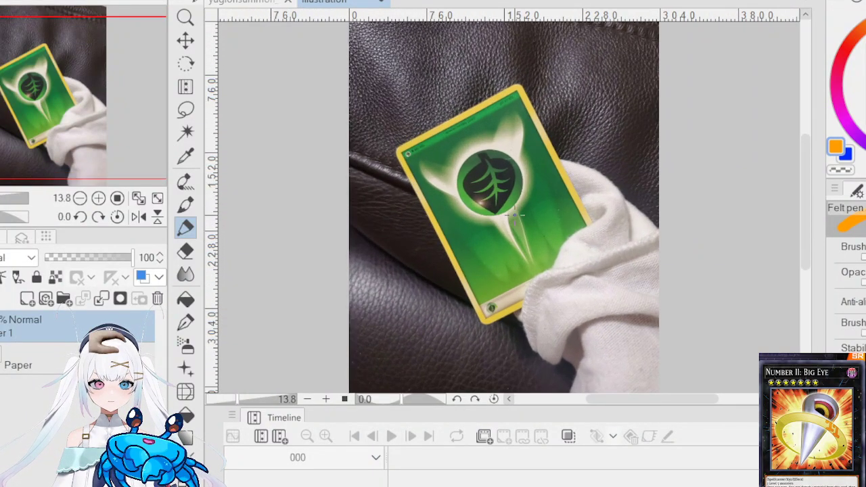
{"action": "scroll", "coordinate": [514, 215], "scroll_direction": "down", "scroll_amount": 2}
{"action": "scroll", "coordinate": [515, 215], "scroll_direction": "up", "scroll_amount": 1}
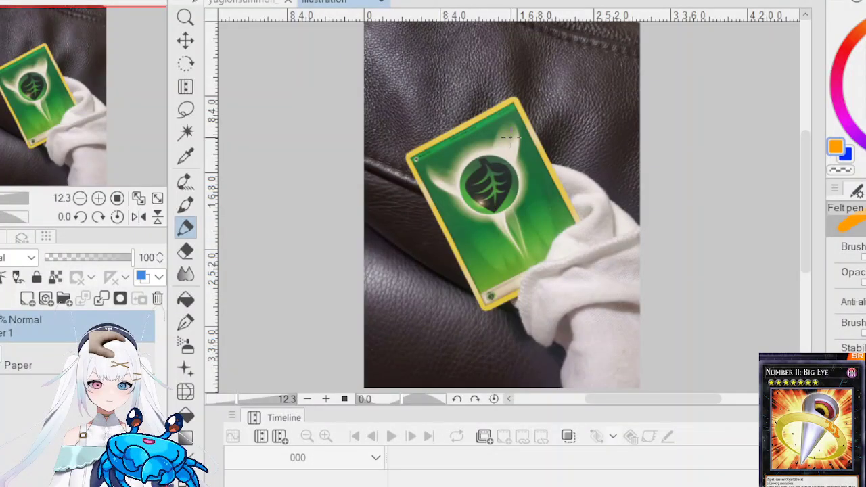
Step: Add a blank white layer over the card photo and handwrite "Me Me connection bad.." in blue with the felt pen
{"action": "left_click", "coordinate": [27, 298]}
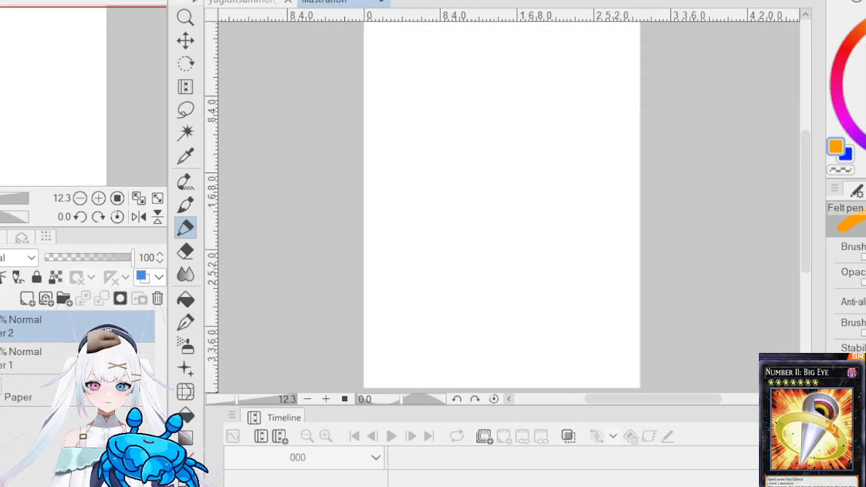
{"action": "key", "text": "x"}
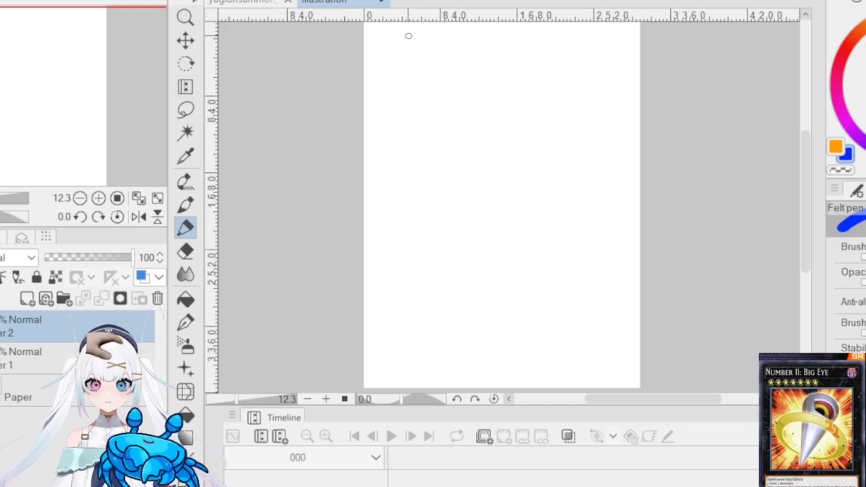
{"action": "left_click_drag", "start_coordinate": [395, 137], "coordinate": [402, 93]}
{"action": "mouse_move", "coordinate": [452, 99]}
{"action": "left_mouse_down"}
{"action": "mouse_move", "coordinate": [466, 84]}
{"action": "mouse_move", "coordinate": [480, 102]}
{"action": "left_mouse_up"}
{"action": "mouse_move", "coordinate": [390, 193]}
{"action": "left_mouse_down"}
{"action": "mouse_move", "coordinate": [411, 175]}
{"action": "mouse_move", "coordinate": [475, 173]}
{"action": "left_mouse_up"}
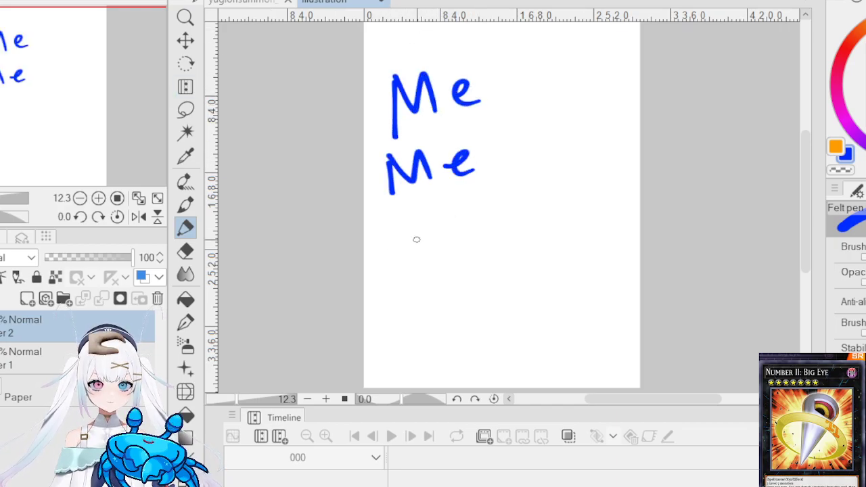
{"action": "left_click_drag", "start_coordinate": [396, 238], "coordinate": [399, 275]}
{"action": "mouse_move", "coordinate": [412, 245]}
{"action": "left_mouse_down"}
{"action": "mouse_move", "coordinate": [451, 244]}
{"action": "mouse_move", "coordinate": [529, 202]}
{"action": "mouse_move", "coordinate": [549, 177]}
{"action": "mouse_move", "coordinate": [609, 181]}
{"action": "left_mouse_up"}
{"action": "left_click_drag", "start_coordinate": [414, 292], "coordinate": [477, 306]}
{"action": "mouse_move", "coordinate": [486, 256]}
{"action": "left_mouse_down"}
{"action": "mouse_move", "coordinate": [521, 284]}
{"action": "mouse_move", "coordinate": [502, 293]}
{"action": "left_mouse_up"}
{"action": "left_click", "coordinate": [542, 275]}
{"action": "left_click", "coordinate": [557, 267]}
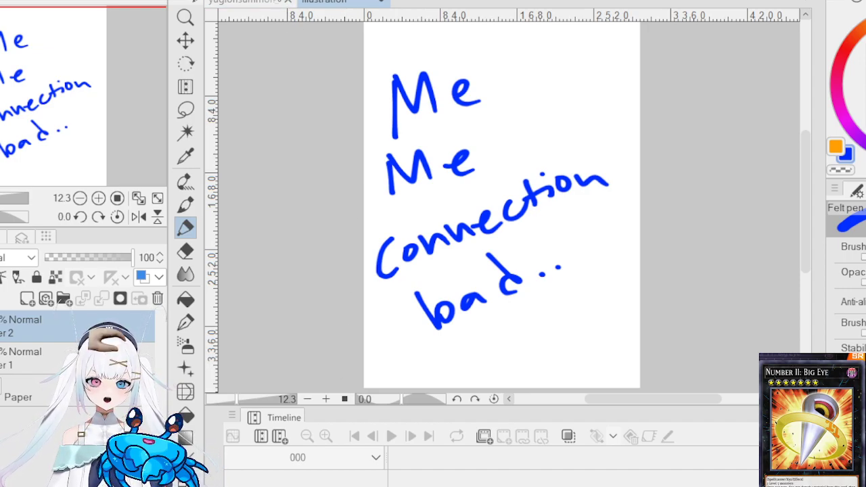
Step: Remove the handwritten note from view and bring in the grass photo as a separate illustration
{"action": "left_click", "coordinate": [243, 2]}
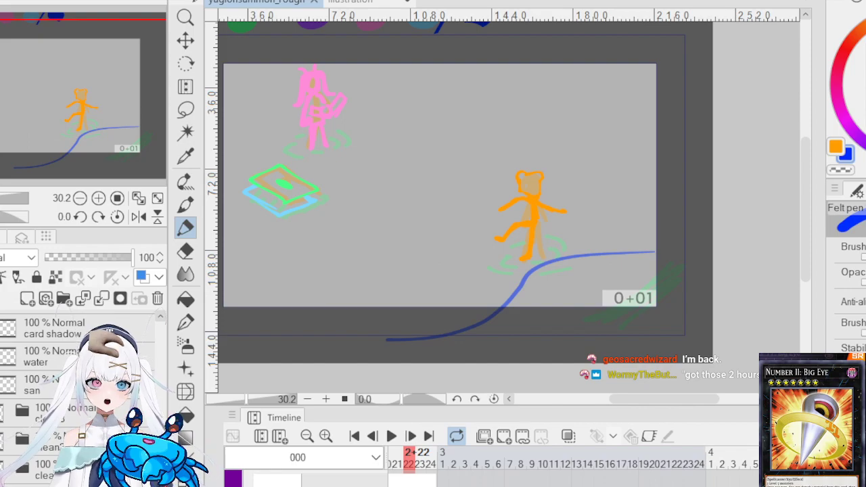
{"action": "left_click", "coordinate": [358, 2]}
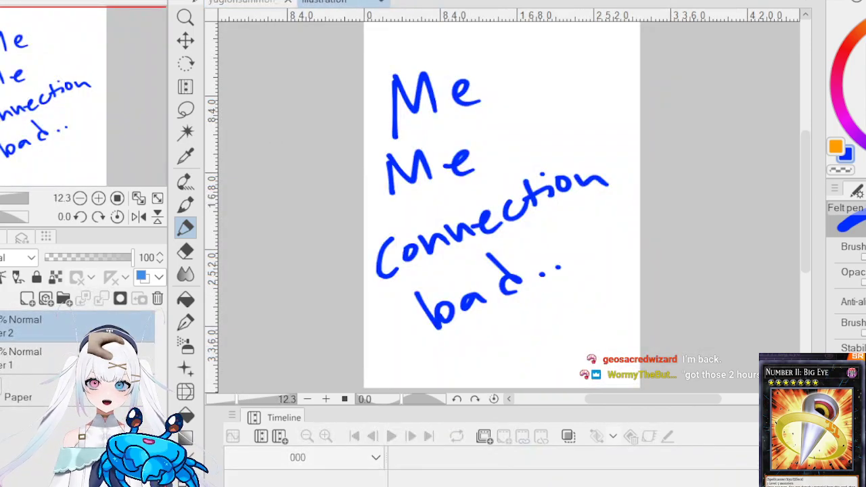
{"action": "key", "text": "Delete"}
{"action": "key", "text": "ctrl+v"}
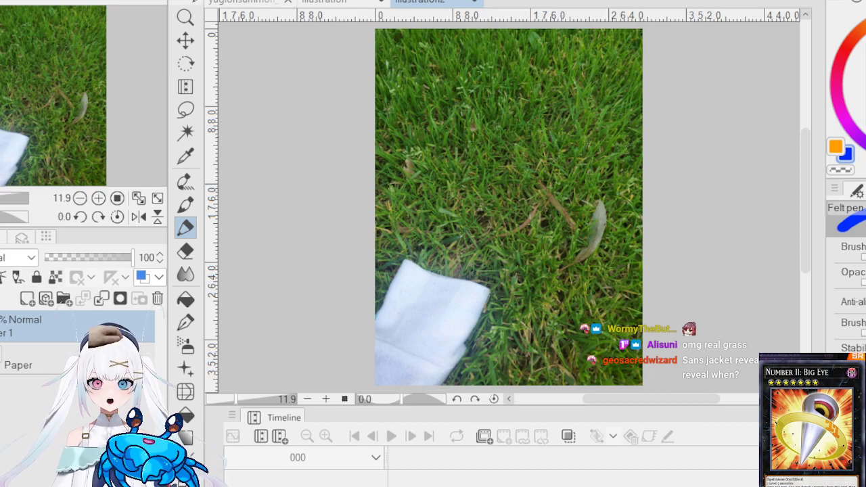
Step: Compare the card photo in Illustration with the grass photo in Illustration2
{"action": "left_click", "coordinate": [339, 4]}
{"action": "key", "text": "ctrl+Tab"}
{"action": "key", "text": "ctrl+Tab"}
{"action": "key", "text": "ctrl+Tab"}
{"action": "key", "text": "ctrl+Tab"}
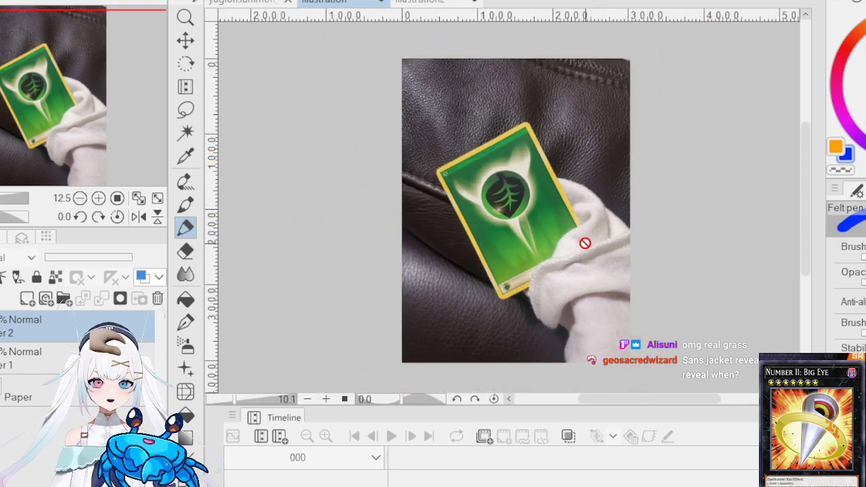
{"action": "left_click", "coordinate": [420, 3]}
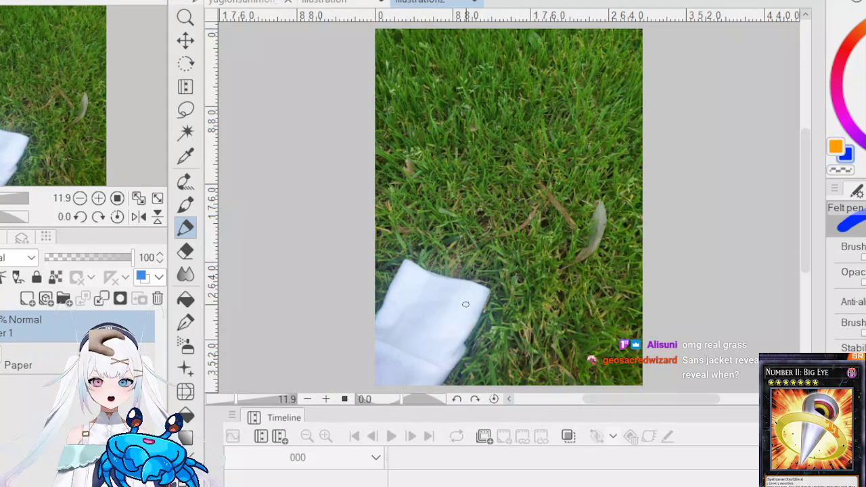
{"action": "scroll", "coordinate": [464, 304], "scroll_direction": "down", "scroll_amount": 3}
{"action": "key", "text": "ctrl+0"}
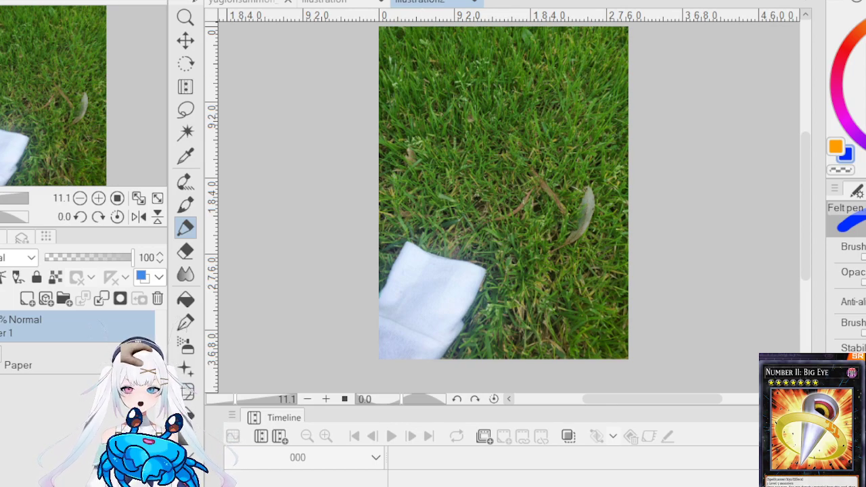
Step: Review the yugionsummon_rough animation frame with its card and character sketches
{"action": "left_click", "coordinate": [338, 12]}
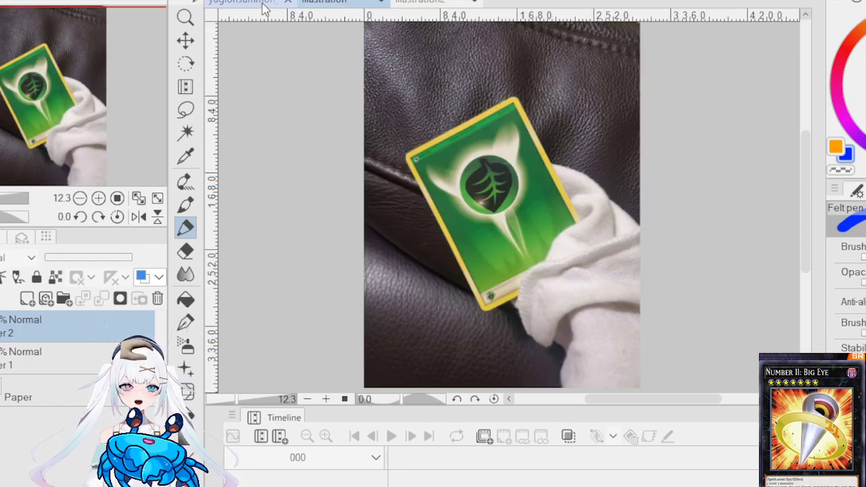
{"action": "left_click", "coordinate": [268, 8]}
{"action": "scroll", "coordinate": [521, 198], "scroll_direction": "down", "scroll_amount": 5}
{"action": "scroll", "coordinate": [499, 183], "scroll_direction": "up", "scroll_amount": 5}
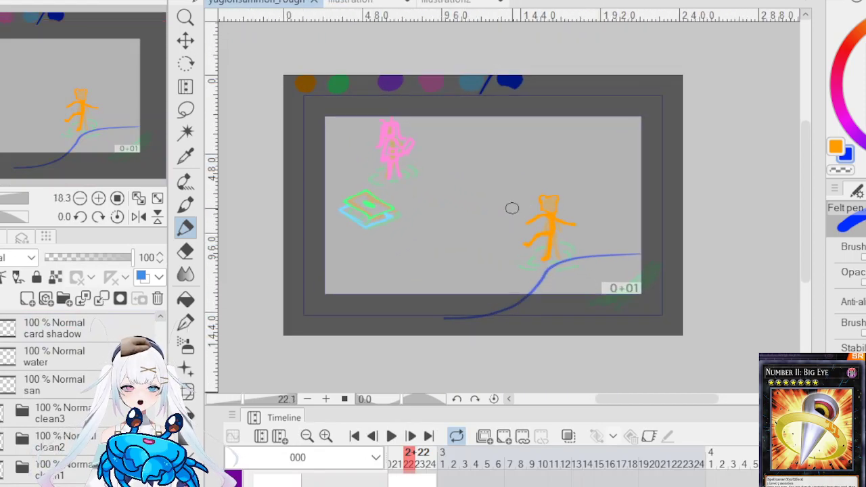
{"action": "scroll", "coordinate": [440, 210], "scroll_direction": "down", "scroll_amount": 1}
{"action": "scroll", "coordinate": [399, 230], "scroll_direction": "up", "scroll_amount": 1}
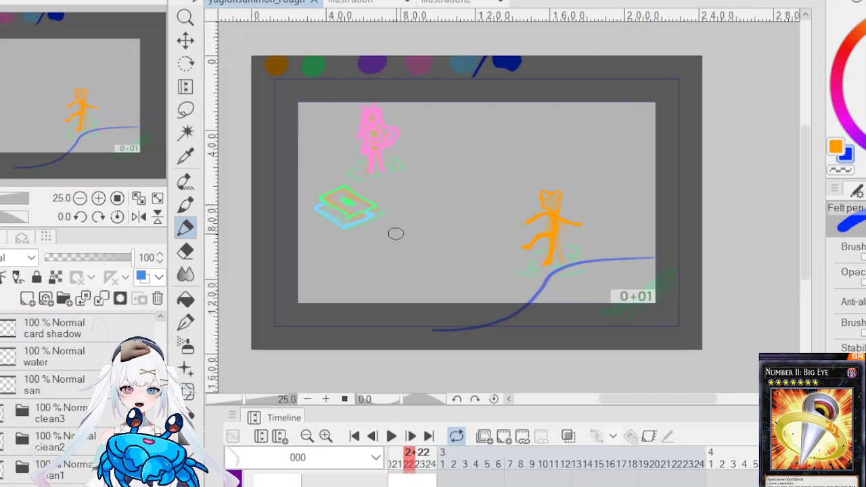
{"action": "scroll", "coordinate": [396, 233], "scroll_direction": "up", "scroll_amount": 1}
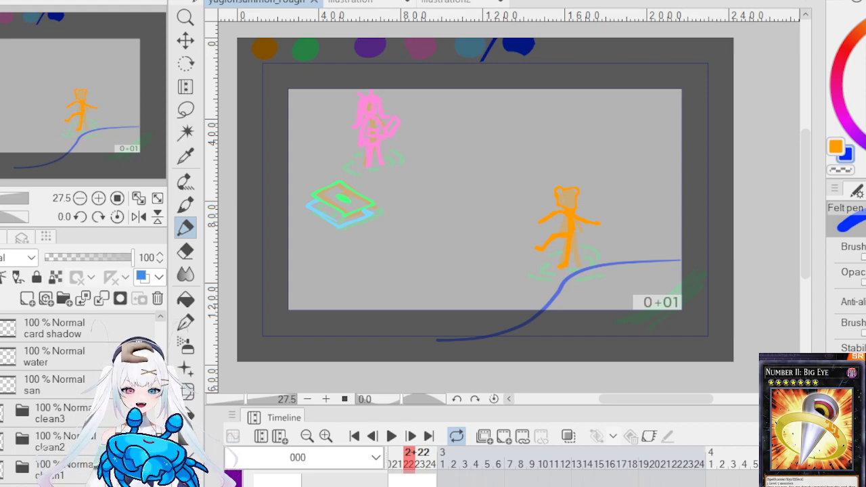
Step: In Illustration2, add a blank white layer over the grass photo and sketch a long flat blue oval with a cylinder above it
{"action": "left_click", "coordinate": [425, 4]}
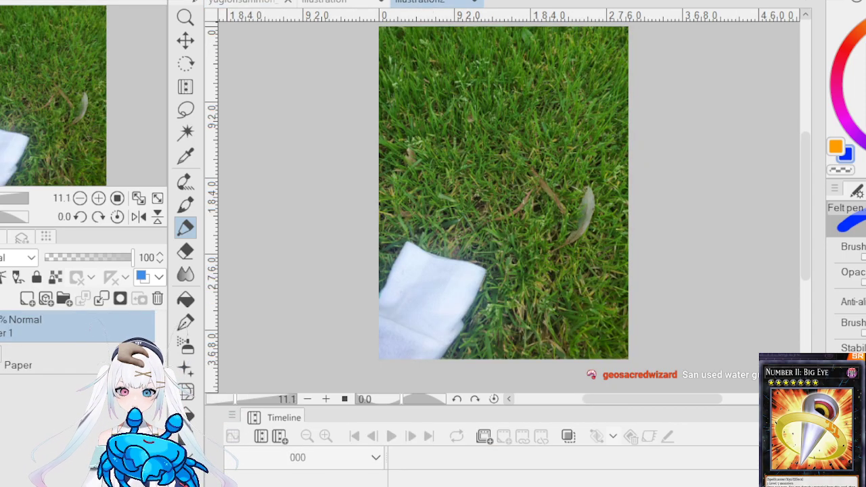
{"action": "left_click", "coordinate": [27, 301]}
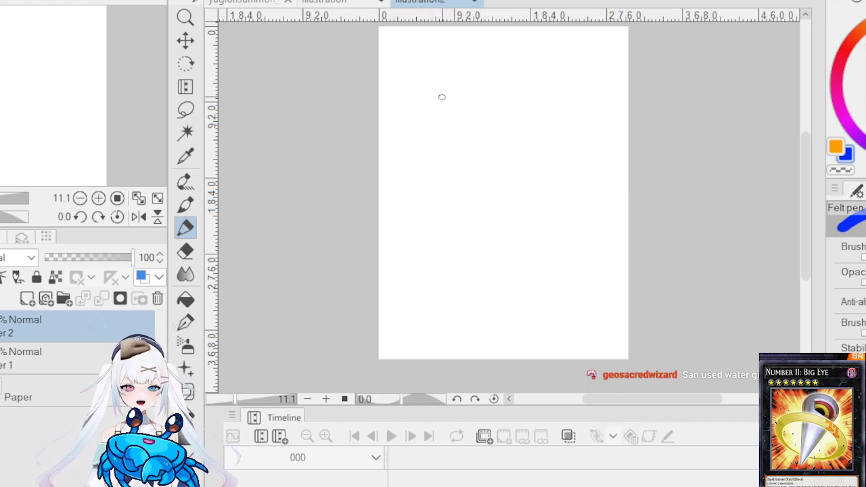
{"action": "mouse_move", "coordinate": [453, 170]}
{"action": "left_mouse_down"}
{"action": "mouse_move", "coordinate": [581, 172]}
{"action": "mouse_move", "coordinate": [550, 161]}
{"action": "mouse_move", "coordinate": [455, 162]}
{"action": "left_mouse_up"}
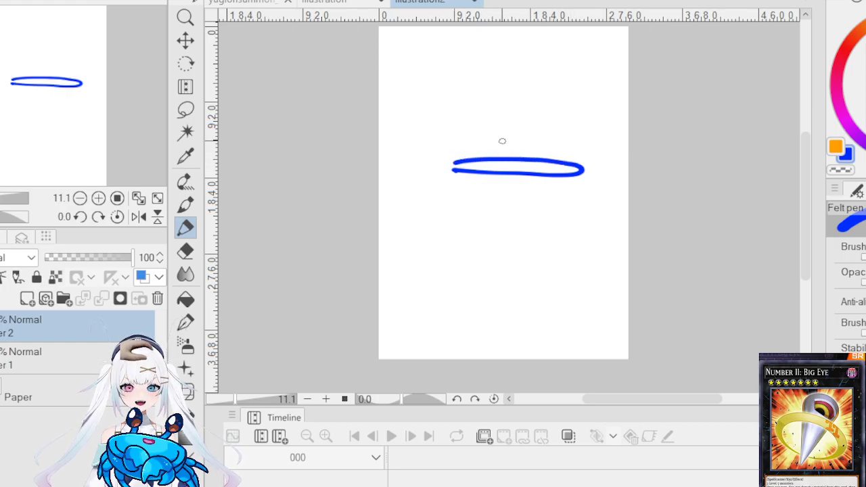
{"action": "mouse_move", "coordinate": [547, 92]}
{"action": "left_mouse_down"}
{"action": "mouse_move", "coordinate": [550, 135]}
{"action": "mouse_move", "coordinate": [580, 94]}
{"action": "mouse_move", "coordinate": [630, 91]}
{"action": "left_mouse_up"}
{"action": "left_click_drag", "start_coordinate": [547, 146], "coordinate": [623, 135]}
{"action": "mouse_move", "coordinate": [559, 95]}
{"action": "left_mouse_down"}
{"action": "mouse_move", "coordinate": [569, 76]}
{"action": "mouse_move", "coordinate": [575, 88]}
{"action": "left_mouse_up"}
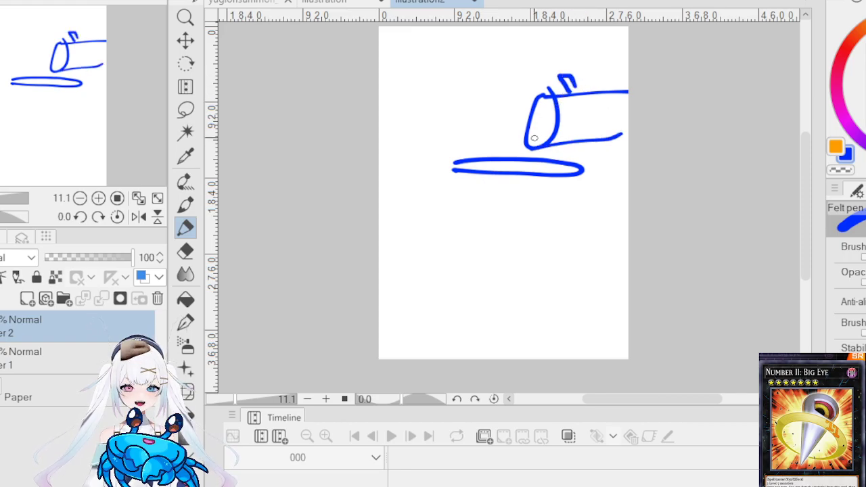
Step: Sketch a small blue creature with pointed ears, dot eyes and a rounded body below the flat oval, discarding its first snout and chin
{"action": "mouse_move", "coordinate": [429, 255]}
{"action": "left_mouse_down"}
{"action": "mouse_move", "coordinate": [433, 223]}
{"action": "mouse_move", "coordinate": [477, 217]}
{"action": "mouse_move", "coordinate": [428, 220]}
{"action": "mouse_move", "coordinate": [483, 217]}
{"action": "left_mouse_up"}
{"action": "left_click", "coordinate": [442, 234]}
{"action": "left_click", "coordinate": [471, 234]}
{"action": "mouse_move", "coordinate": [448, 252]}
{"action": "left_mouse_down"}
{"action": "mouse_move", "coordinate": [460, 248]}
{"action": "mouse_move", "coordinate": [496, 273]}
{"action": "left_mouse_up"}
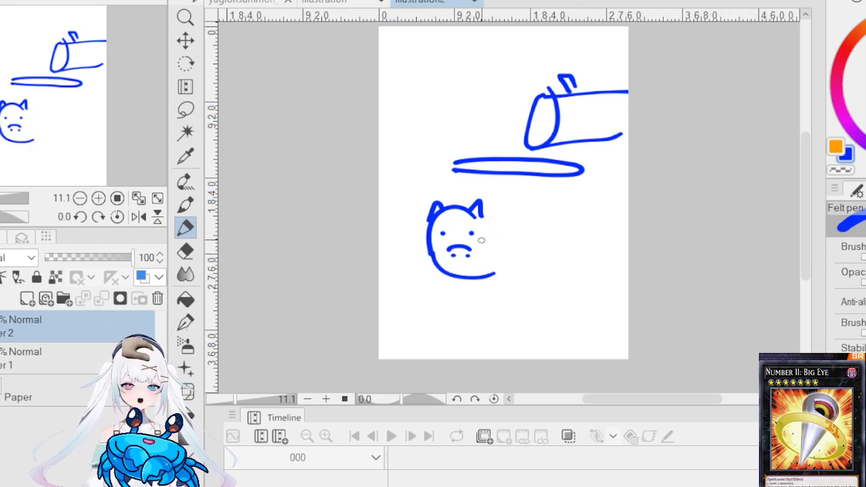
{"action": "key", "text": "ctrl+z"}
{"action": "key", "text": "ctrl+z"}
{"action": "left_click_drag", "start_coordinate": [484, 215], "coordinate": [490, 264]}
{"action": "mouse_move", "coordinate": [430, 260]}
{"action": "left_mouse_down"}
{"action": "mouse_move", "coordinate": [447, 283]}
{"action": "mouse_move", "coordinate": [491, 276]}
{"action": "mouse_move", "coordinate": [434, 269]}
{"action": "mouse_move", "coordinate": [487, 271]}
{"action": "mouse_move", "coordinate": [466, 284]}
{"action": "mouse_move", "coordinate": [480, 282]}
{"action": "left_mouse_up"}
Step: Sketch a blue sun with rays in the canvas's upper-left corner and a scribbled shadow beside the creature
{"action": "mouse_move", "coordinate": [405, 43]}
{"action": "left_mouse_down"}
{"action": "mouse_move", "coordinate": [430, 49]}
{"action": "mouse_move", "coordinate": [395, 63]}
{"action": "mouse_move", "coordinate": [389, 89]}
{"action": "mouse_move", "coordinate": [425, 92]}
{"action": "left_mouse_up"}
{"action": "mouse_move", "coordinate": [437, 73]}
{"action": "left_mouse_down"}
{"action": "mouse_move", "coordinate": [449, 82]}
{"action": "mouse_move", "coordinate": [467, 43]}
{"action": "left_mouse_up"}
{"action": "mouse_move", "coordinate": [508, 255]}
{"action": "left_mouse_down"}
{"action": "mouse_move", "coordinate": [594, 260]}
{"action": "mouse_move", "coordinate": [522, 276]}
{"action": "mouse_move", "coordinate": [507, 259]}
{"action": "mouse_move", "coordinate": [506, 269]}
{"action": "mouse_move", "coordinate": [595, 264]}
{"action": "left_mouse_up"}
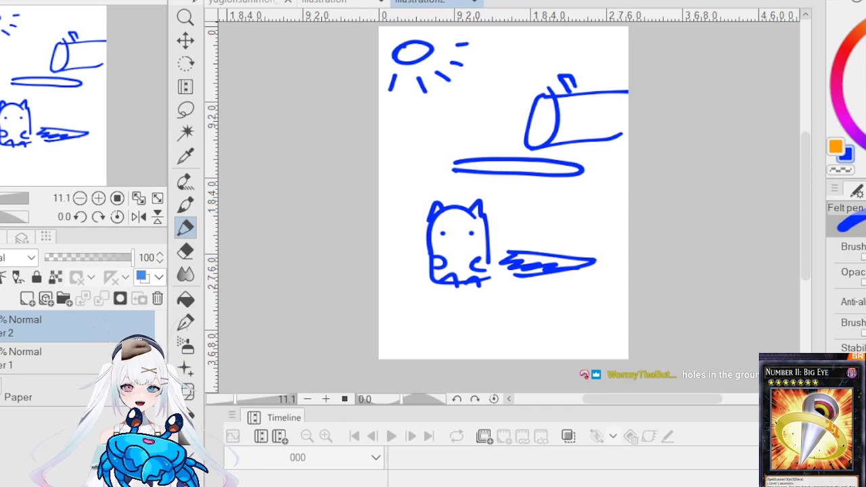
Step: Outline the area around the sun in orange, then circle and cross out the creature's shadow
{"action": "key", "text": "x"}
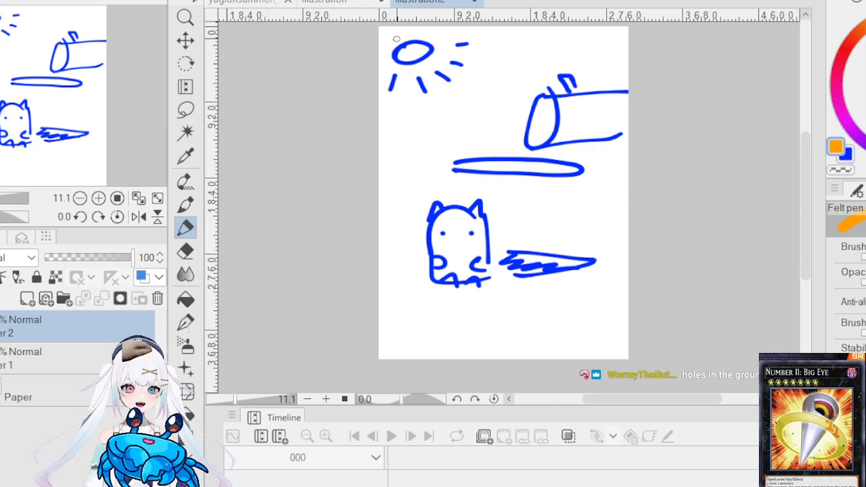
{"action": "mouse_move", "coordinate": [396, 39]}
{"action": "left_mouse_down"}
{"action": "mouse_move", "coordinate": [433, 101]}
{"action": "mouse_move", "coordinate": [499, 80]}
{"action": "mouse_move", "coordinate": [506, 50]}
{"action": "mouse_move", "coordinate": [473, 40]}
{"action": "left_mouse_up"}
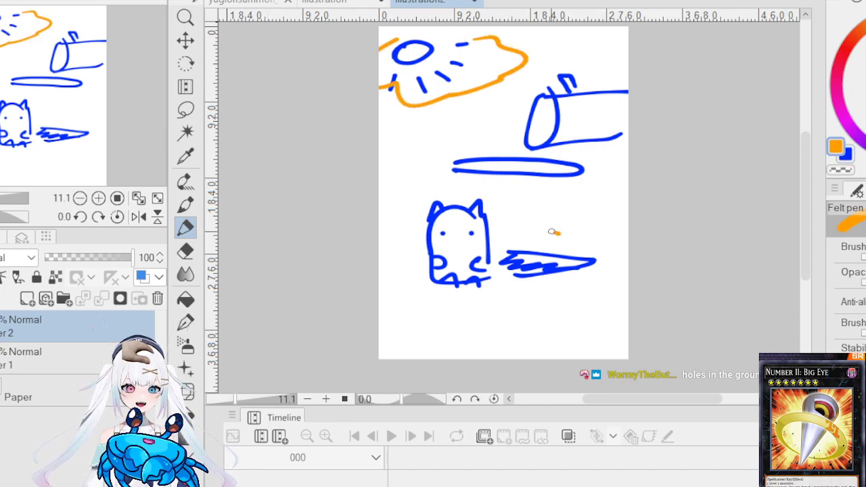
{"action": "left_click_drag", "start_coordinate": [557, 234], "coordinate": [582, 241]}
{"action": "left_click_drag", "start_coordinate": [509, 246], "coordinate": [604, 273]}
{"action": "left_click_drag", "start_coordinate": [600, 241], "coordinate": [489, 284]}
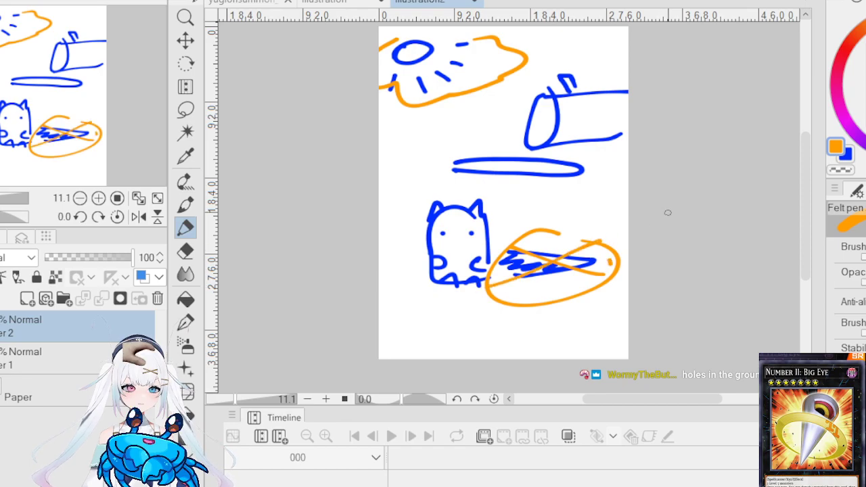
Step: Undo the orange marks around the sun and the shadow
{"action": "key", "text": "ctrl+z"}
{"action": "key", "text": "ctrl+z"}
{"action": "key", "text": "ctrl+z"}
{"action": "key", "text": "ctrl+z"}
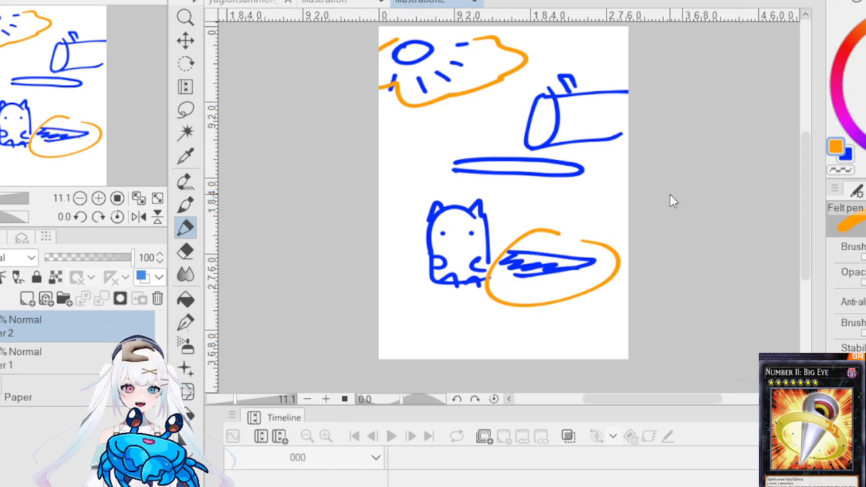
{"action": "key", "text": "ctrl+z"}
{"action": "key", "text": "ctrl+z"}
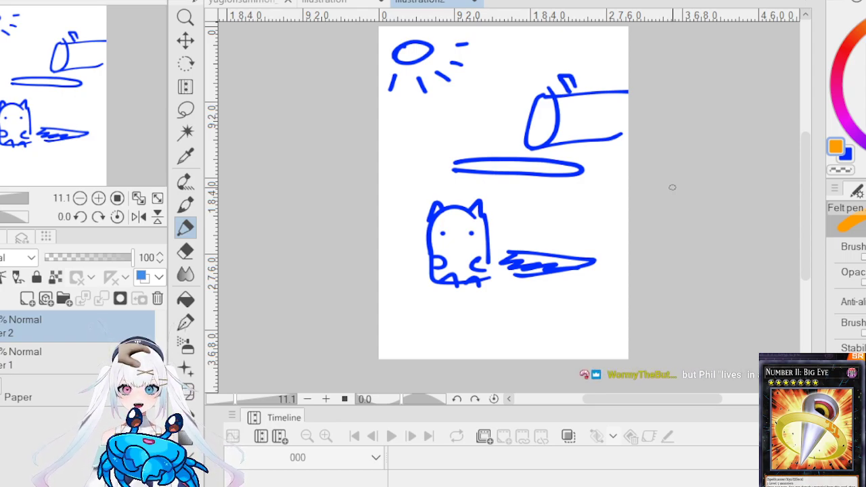
Step: Add another blank white layer and sketch an orange lobster-like creature with an oval body, forked limbs and two upright spikes
{"action": "left_click", "coordinate": [27, 298]}
{"action": "key", "text": "Delete"}
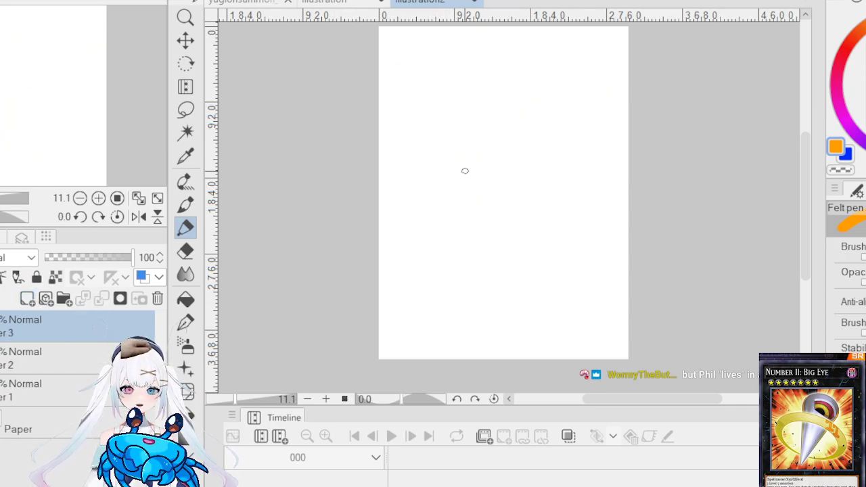
{"action": "mouse_move", "coordinate": [452, 170]}
{"action": "left_mouse_down"}
{"action": "mouse_move", "coordinate": [532, 124]}
{"action": "mouse_move", "coordinate": [447, 177]}
{"action": "left_mouse_up"}
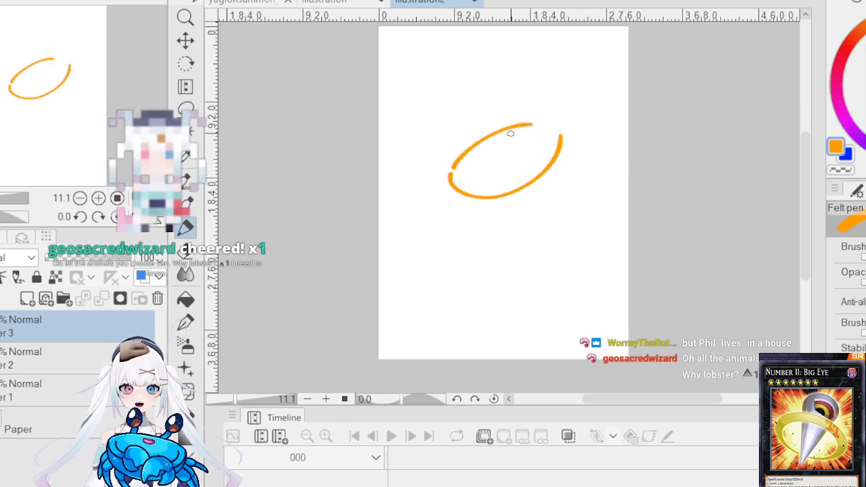
{"action": "mouse_move", "coordinate": [513, 128]}
{"action": "left_mouse_down"}
{"action": "mouse_move", "coordinate": [556, 123]}
{"action": "mouse_move", "coordinate": [559, 115]}
{"action": "left_mouse_up"}
{"action": "mouse_move", "coordinate": [550, 154]}
{"action": "left_mouse_down"}
{"action": "mouse_move", "coordinate": [553, 129]}
{"action": "mouse_move", "coordinate": [571, 127]}
{"action": "mouse_move", "coordinate": [558, 117]}
{"action": "mouse_move", "coordinate": [567, 106]}
{"action": "mouse_move", "coordinate": [553, 111]}
{"action": "mouse_move", "coordinate": [581, 88]}
{"action": "mouse_move", "coordinate": [598, 117]}
{"action": "left_mouse_up"}
{"action": "mouse_move", "coordinate": [467, 153]}
{"action": "left_mouse_down"}
{"action": "mouse_move", "coordinate": [429, 160]}
{"action": "mouse_move", "coordinate": [424, 188]}
{"action": "mouse_move", "coordinate": [414, 184]}
{"action": "left_mouse_up"}
{"action": "mouse_move", "coordinate": [533, 188]}
{"action": "left_mouse_down"}
{"action": "mouse_move", "coordinate": [499, 228]}
{"action": "mouse_move", "coordinate": [485, 220]}
{"action": "left_mouse_up"}
{"action": "left_click_drag", "start_coordinate": [466, 116], "coordinate": [467, 169]}
{"action": "left_click_drag", "start_coordinate": [471, 119], "coordinate": [475, 163]}
{"action": "mouse_move", "coordinate": [526, 115]}
{"action": "left_mouse_down"}
{"action": "mouse_move", "coordinate": [506, 164]}
{"action": "mouse_move", "coordinate": [534, 120]}
{"action": "left_mouse_up"}
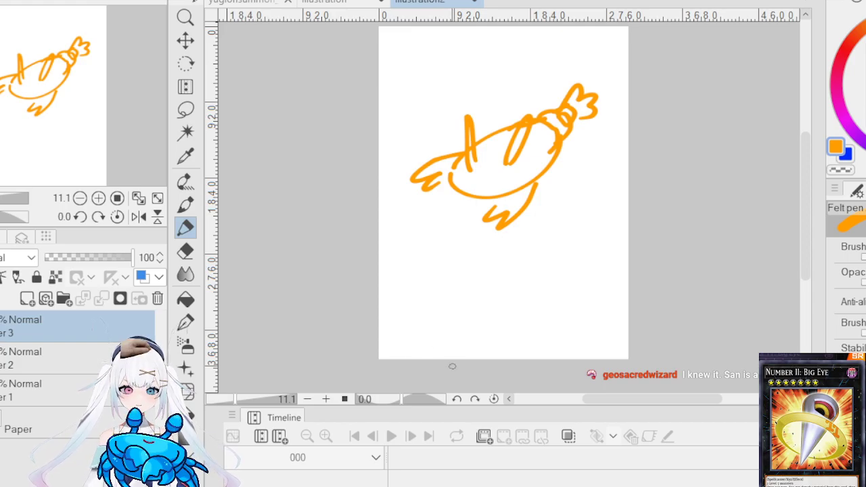
Step: Draw an orange downward arrow beneath the creature and a stepped wavy line across the canvas below it
{"action": "mouse_move", "coordinate": [545, 183]}
{"action": "left_mouse_down"}
{"action": "mouse_move", "coordinate": [525, 221]}
{"action": "mouse_move", "coordinate": [557, 228]}
{"action": "left_mouse_up"}
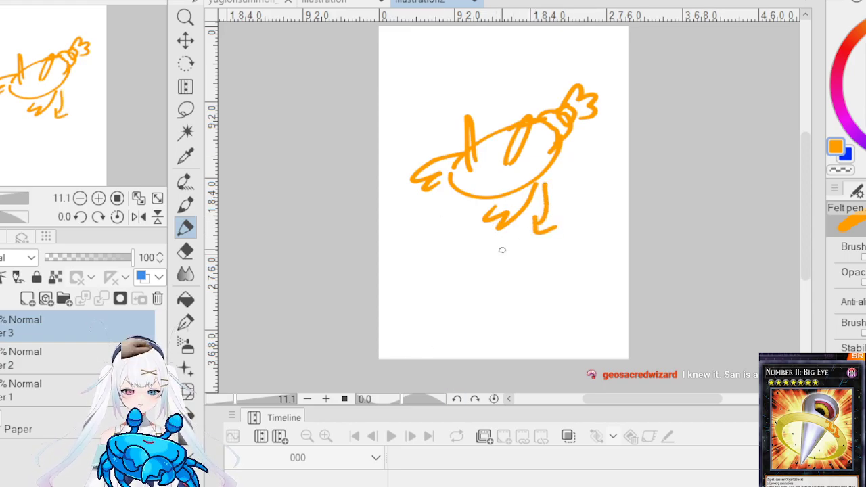
{"action": "mouse_move", "coordinate": [379, 211]}
{"action": "left_mouse_down"}
{"action": "mouse_move", "coordinate": [555, 282]}
{"action": "mouse_move", "coordinate": [611, 268]}
{"action": "left_mouse_up"}
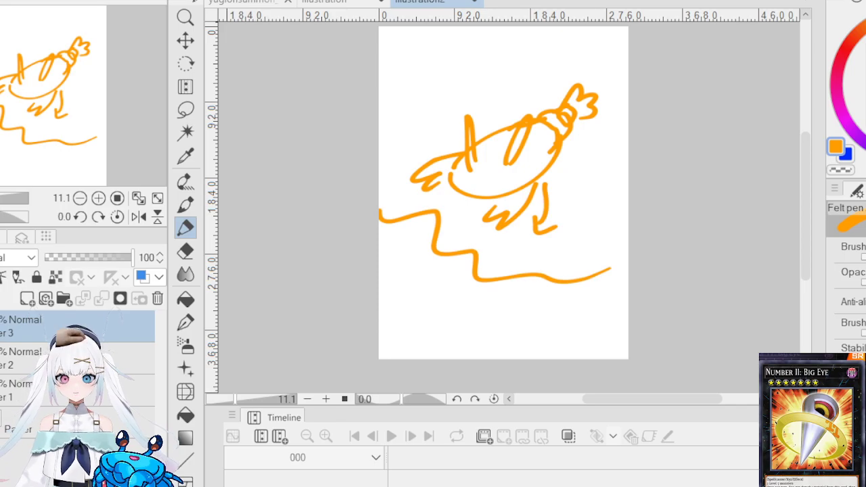
Step: Hide the orange lobster doodle layer to show the grass photo with the white sleeve and the feather
{"action": "key", "text": "Delete"}
{"action": "key", "text": "ctrl+v"}
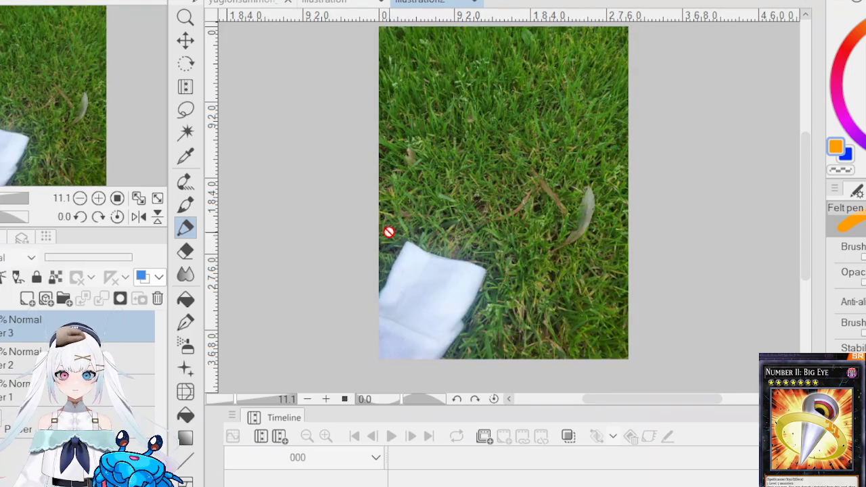
{"action": "scroll", "coordinate": [524, 144], "scroll_direction": "up", "scroll_amount": 2}
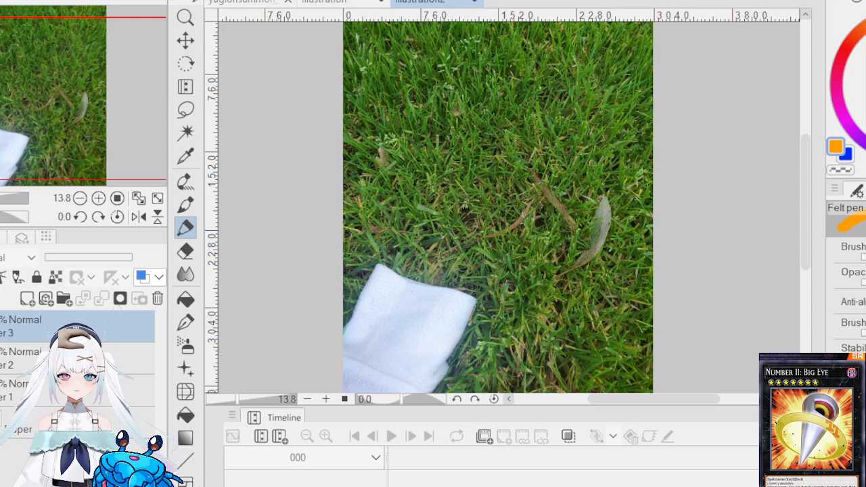
{"action": "scroll", "coordinate": [456, 138], "scroll_direction": "up", "scroll_amount": 1}
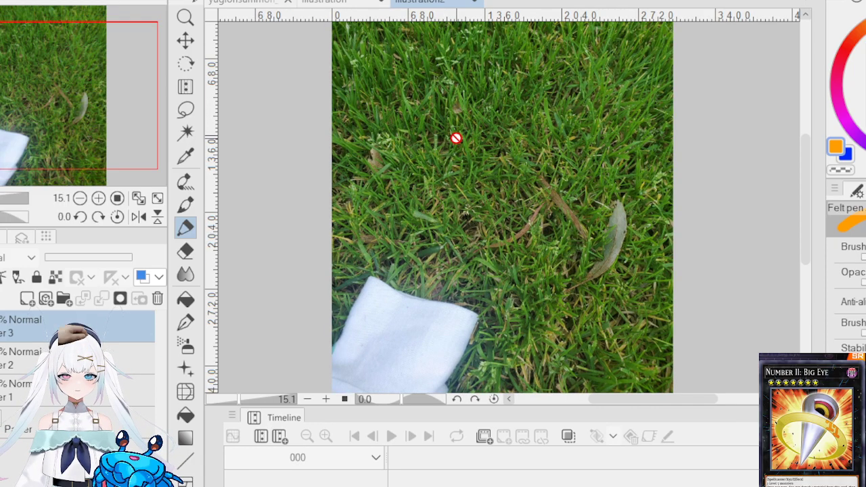
{"action": "scroll", "coordinate": [456, 138], "scroll_direction": "down", "scroll_amount": 6}
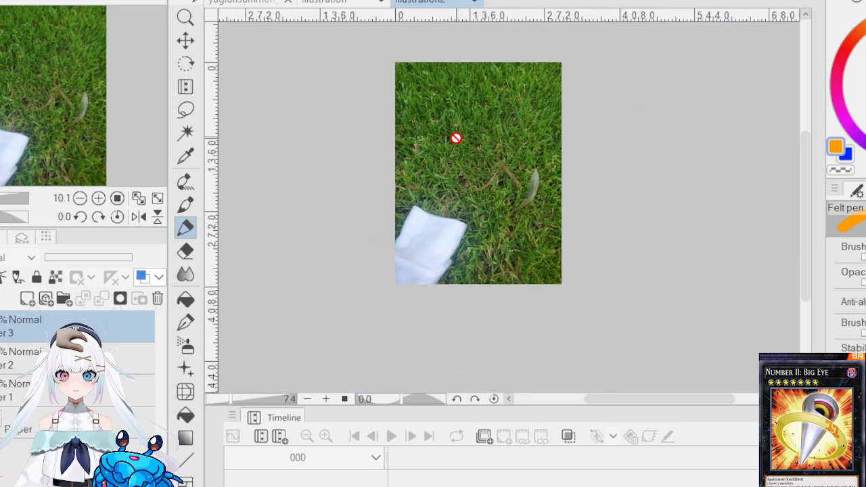
{"action": "scroll", "coordinate": [437, 106], "scroll_direction": "up", "scroll_amount": 5}
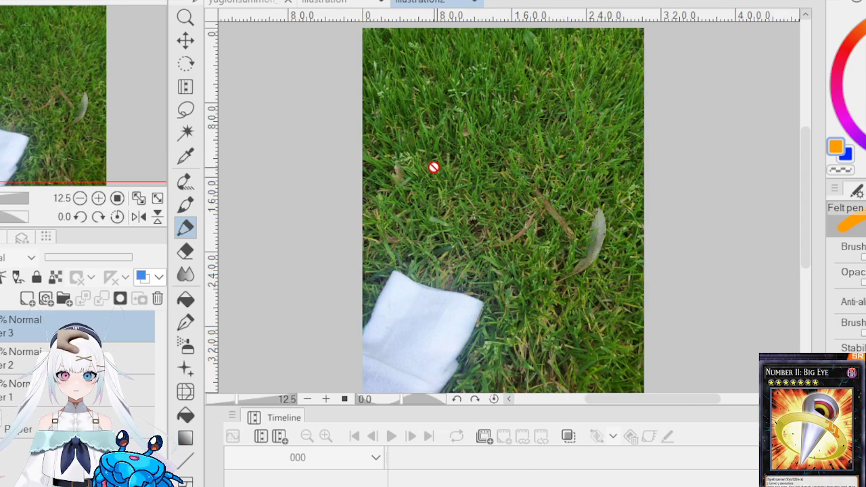
{"action": "scroll", "coordinate": [434, 167], "scroll_direction": "down", "scroll_amount": 1}
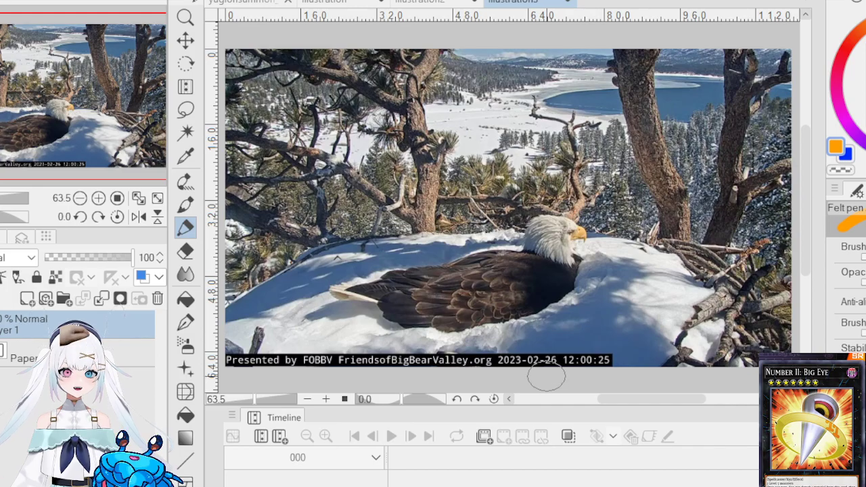
Step: Paste the nest photo of two eagles as a new layer over the single-eagle photo and inspect the egg
{"action": "key", "text": "ctrl+v"}
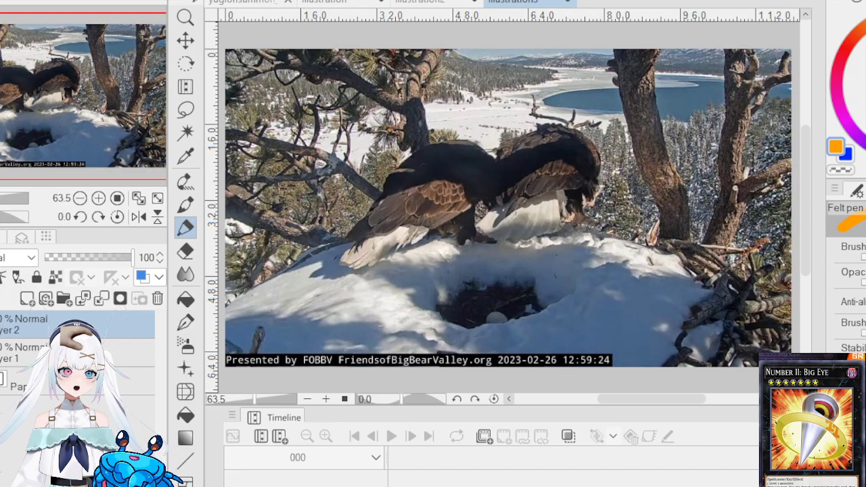
{"action": "scroll", "coordinate": [494, 332], "scroll_direction": "up", "scroll_amount": 5}
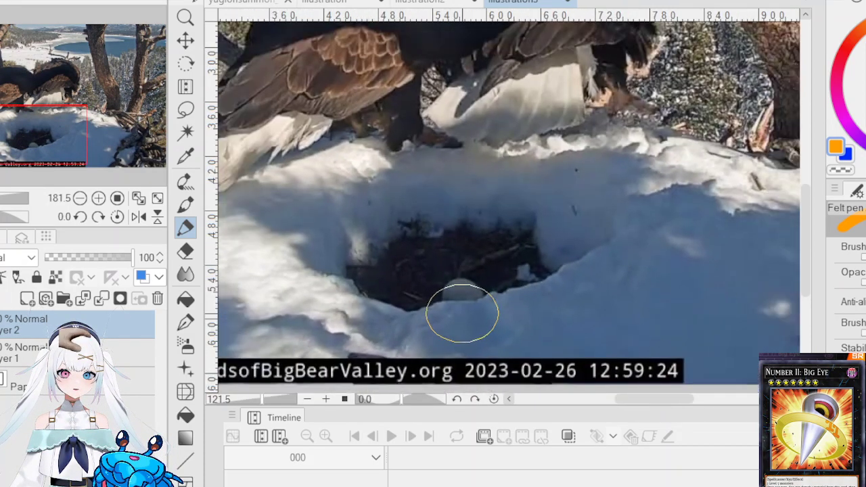
{"action": "scroll", "coordinate": [462, 313], "scroll_direction": "down", "scroll_amount": 6}
{"action": "scroll", "coordinate": [433, 294], "scroll_direction": "up", "scroll_amount": 1}
{"action": "scroll", "coordinate": [406, 298], "scroll_direction": "down", "scroll_amount": 2}
{"action": "scroll", "coordinate": [433, 280], "scroll_direction": "up", "scroll_amount": 2}
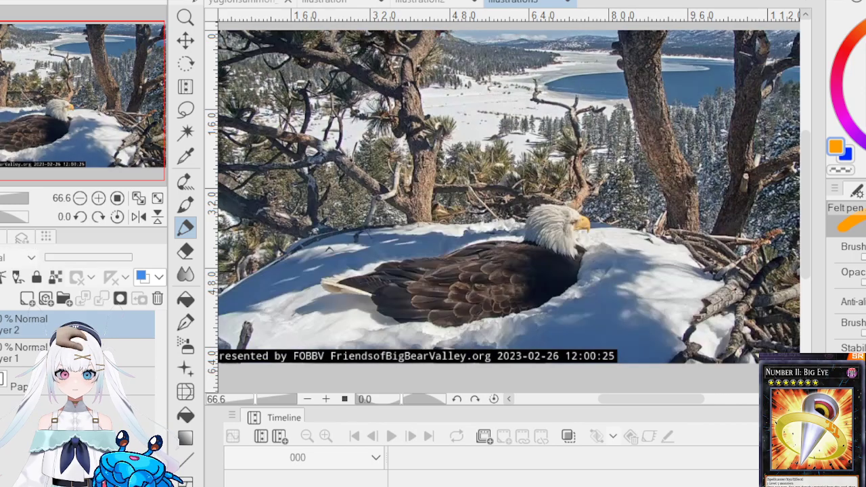
Step: Toggle the visibility of the two-eagle layer to compare it with the single-eagle photo beneath
{"action": "key", "text": "ctrl+z"}
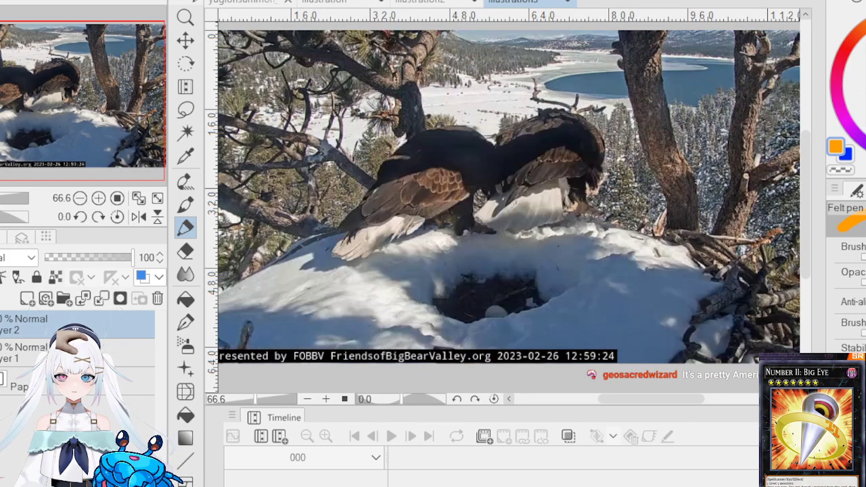
{"action": "scroll", "coordinate": [507, 149], "scroll_direction": "down", "scroll_amount": 2}
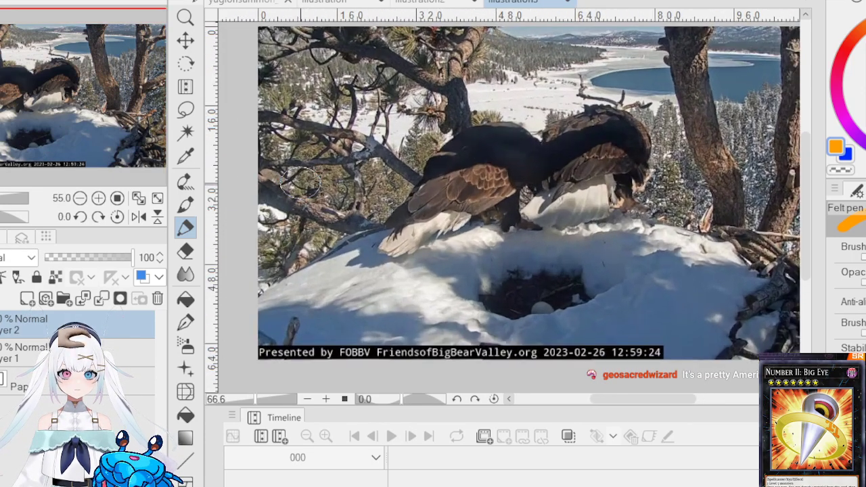
{"action": "scroll", "coordinate": [516, 142], "scroll_direction": "up", "scroll_amount": 1}
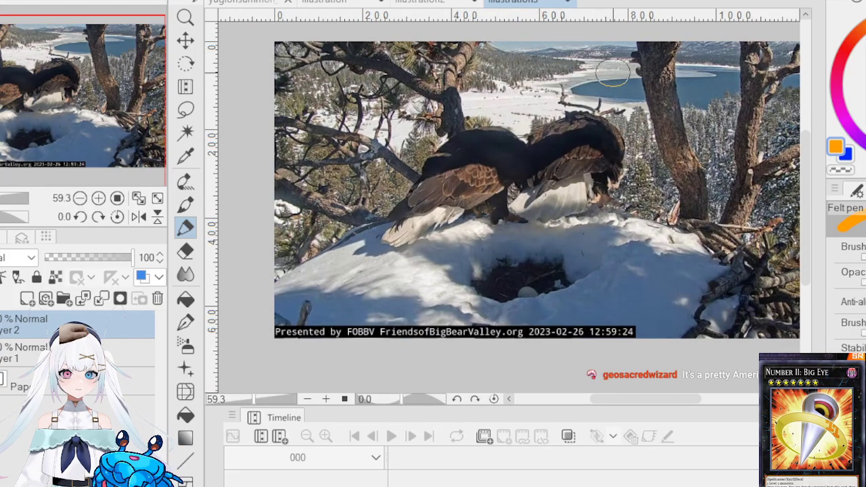
{"action": "scroll", "coordinate": [658, 59], "scroll_direction": "up", "scroll_amount": 2}
{"action": "scroll", "coordinate": [657, 60], "scroll_direction": "up", "scroll_amount": 3}
{"action": "scroll", "coordinate": [504, 108], "scroll_direction": "down", "scroll_amount": 4}
{"action": "scroll", "coordinate": [504, 109], "scroll_direction": "down", "scroll_amount": 1}
{"action": "scroll", "coordinate": [474, 108], "scroll_direction": "up", "scroll_amount": 1}
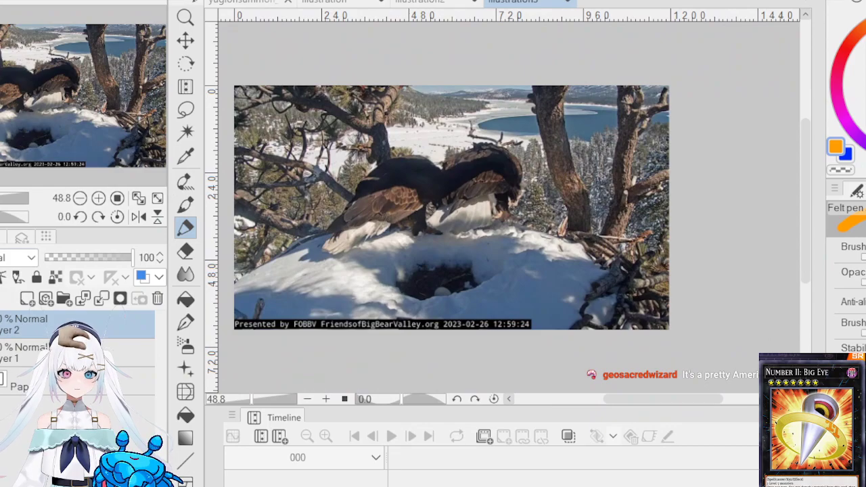
{"action": "scroll", "coordinate": [218, 177], "scroll_direction": "up", "scroll_amount": 3}
{"action": "scroll", "coordinate": [236, 205], "scroll_direction": "down", "scroll_amount": 4}
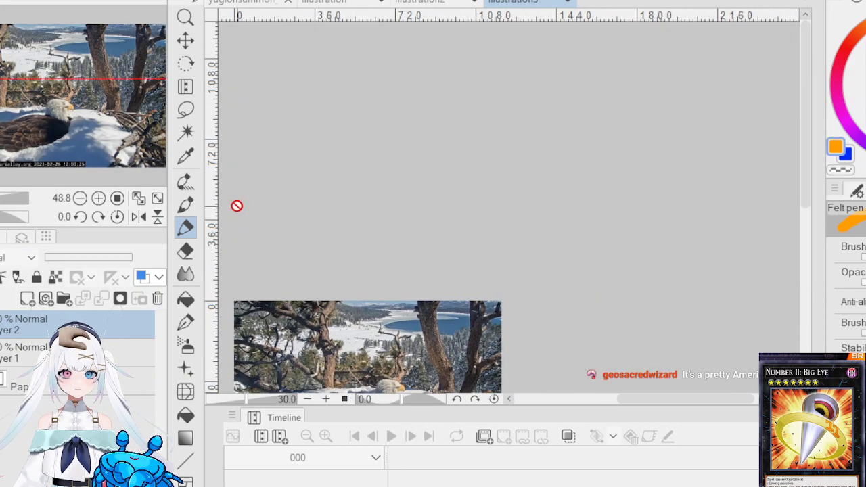
Step: Examine the full nest photo of the single eagle sitting in the snow
{"action": "scroll", "coordinate": [240, 352], "scroll_direction": "up", "scroll_amount": 4}
{"action": "left_click_drag", "start_coordinate": [804, 228], "coordinate": [810, 268]}
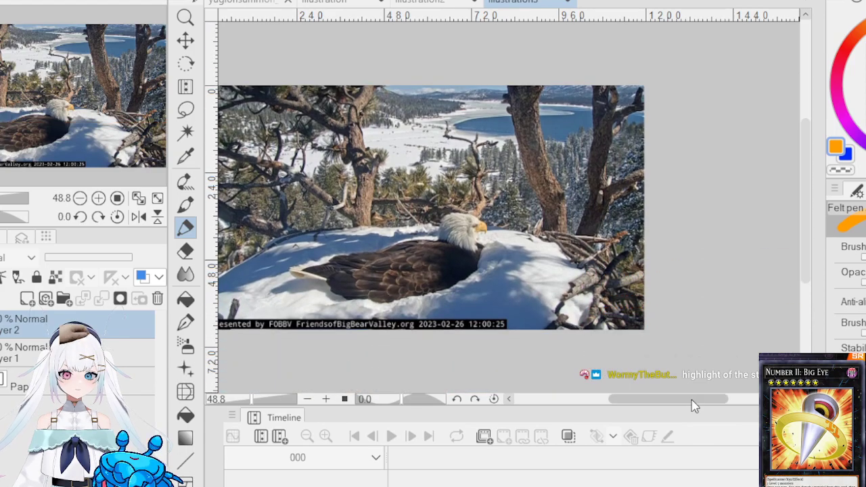
{"action": "left_click_drag", "start_coordinate": [692, 406], "coordinate": [677, 402]}
{"action": "scroll", "coordinate": [547, 257], "scroll_direction": "up", "scroll_amount": 1}
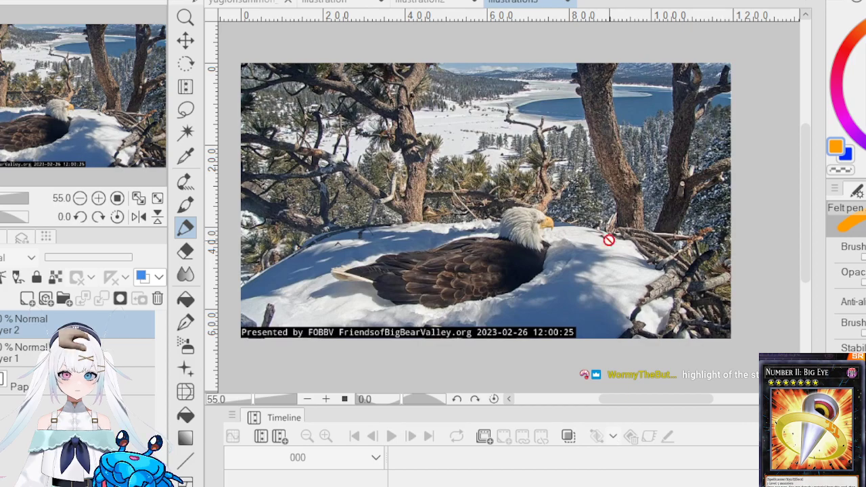
{"action": "scroll", "coordinate": [409, 250], "scroll_direction": "up", "scroll_amount": 1}
{"action": "scroll", "coordinate": [399, 240], "scroll_direction": "down", "scroll_amount": 1}
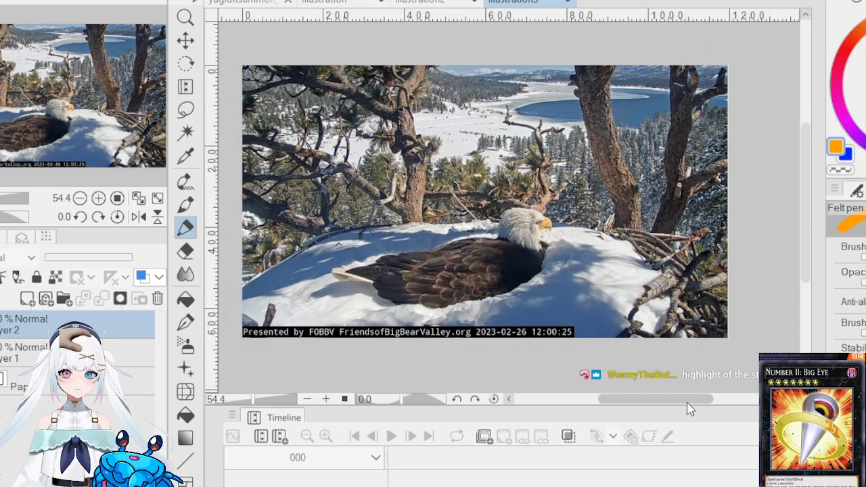
{"action": "left_click_drag", "start_coordinate": [686, 408], "coordinate": [683, 406]}
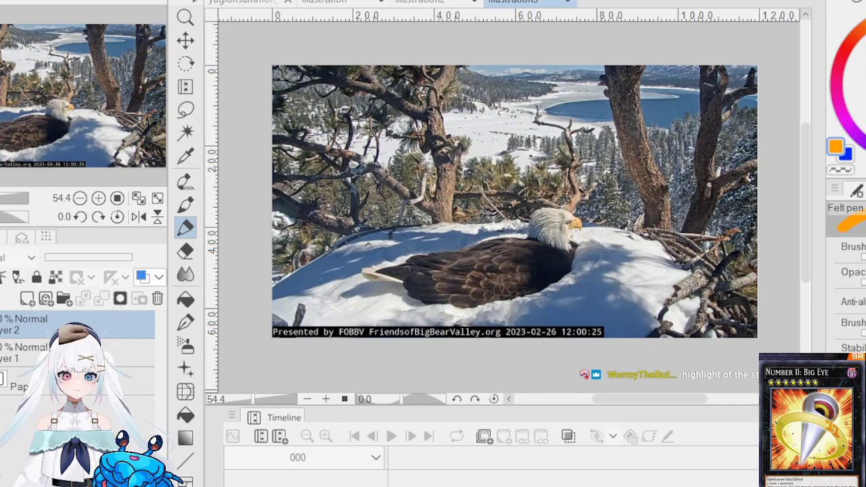
{"action": "scroll", "coordinate": [652, 179], "scroll_direction": "up", "scroll_amount": 1}
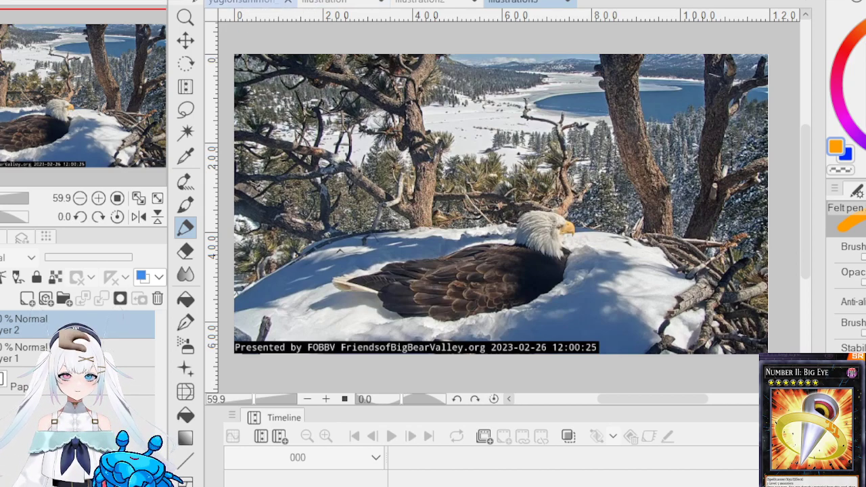
Step: Return to the rough Yu-Gi-Oh summon animation document and view its current frame
{"action": "left_click", "coordinate": [245, 4]}
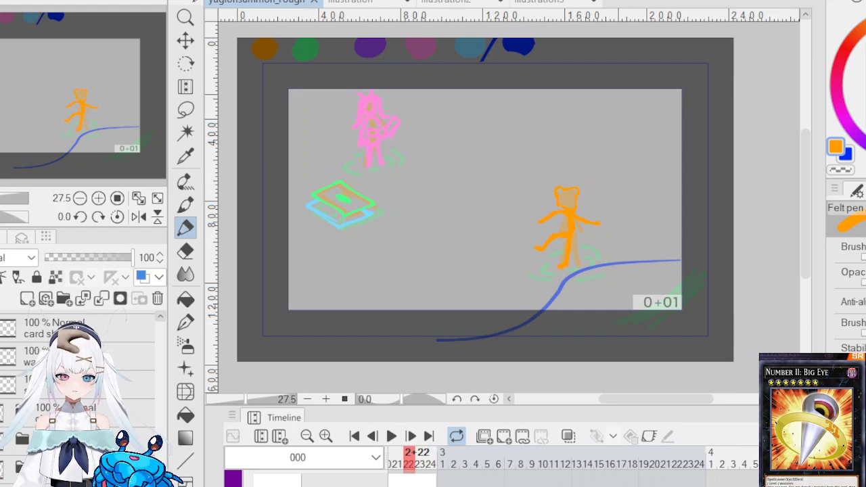
{"action": "scroll", "coordinate": [485, 200], "scroll_direction": "down", "scroll_amount": 1}
{"action": "scroll", "coordinate": [485, 200], "scroll_direction": "up", "scroll_amount": 1}
{"action": "scroll", "coordinate": [481, 224], "scroll_direction": "up", "scroll_amount": 1}
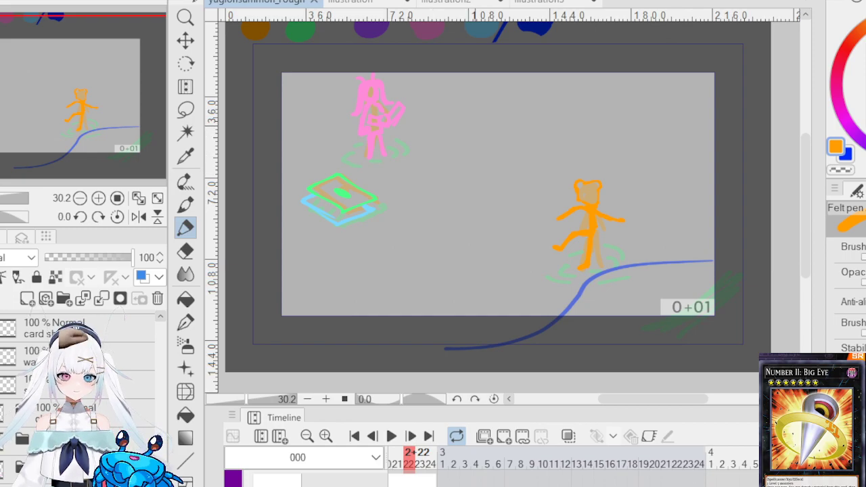
{"action": "scroll", "coordinate": [808, 251], "scroll_direction": "up", "scroll_amount": 1}
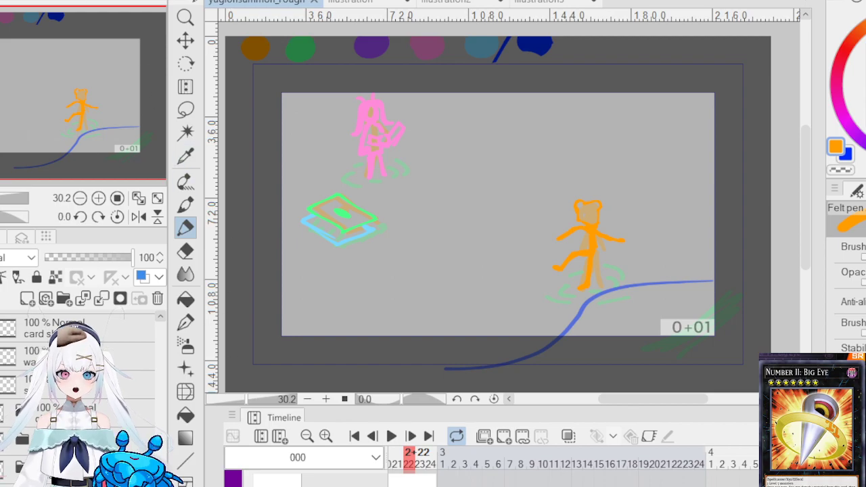
Step: Bring up the lavender-haired character illustration in its own document and inspect her outfit and plush accessories
{"action": "key", "text": "ctrl+shift+Tab"}
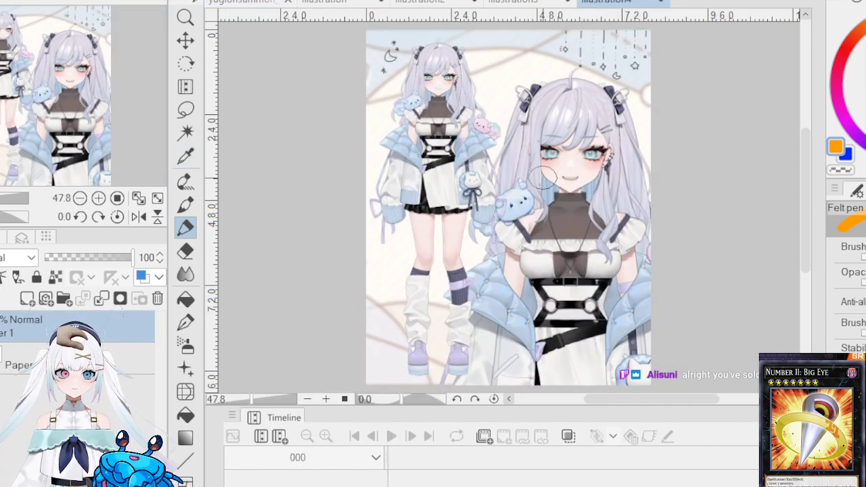
{"action": "scroll", "coordinate": [592, 165], "scroll_direction": "up", "scroll_amount": 2}
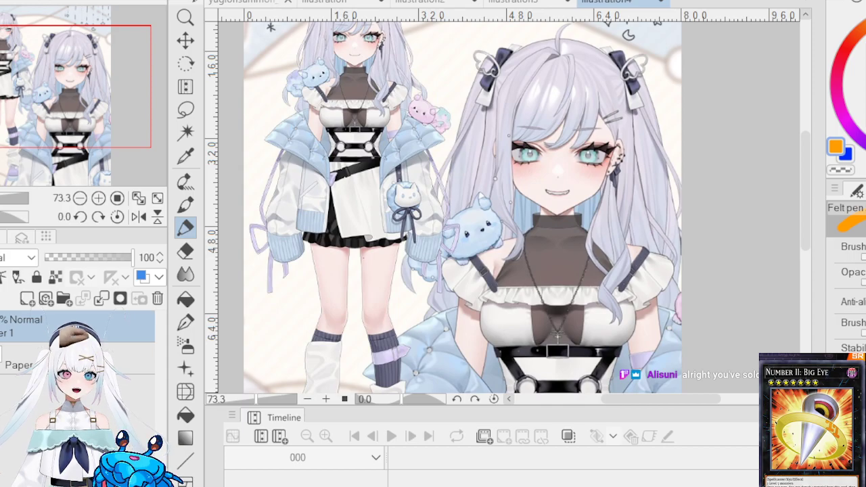
{"action": "scroll", "coordinate": [516, 152], "scroll_direction": "up", "scroll_amount": 3}
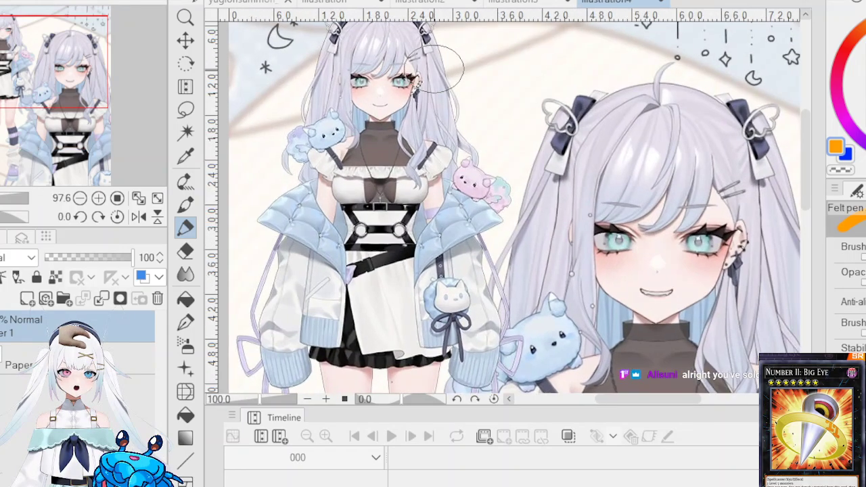
{"action": "scroll", "coordinate": [439, 71], "scroll_direction": "down", "scroll_amount": 5}
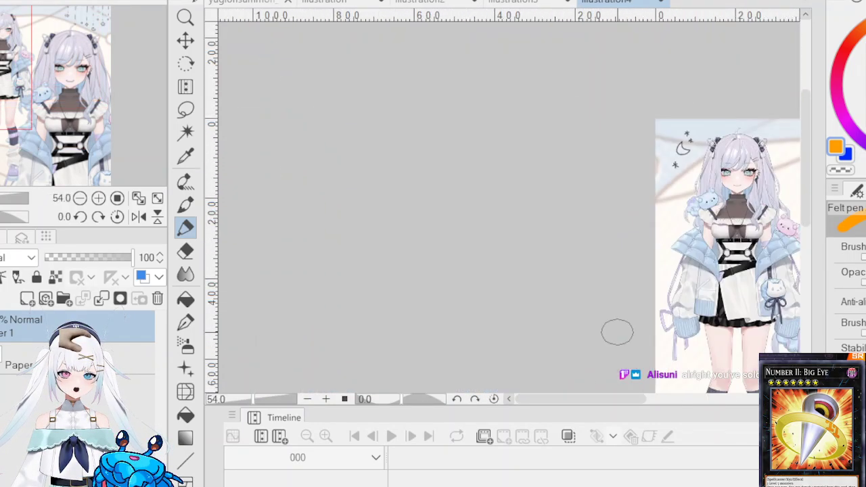
{"action": "scroll", "coordinate": [642, 231], "scroll_direction": "up", "scroll_amount": 5}
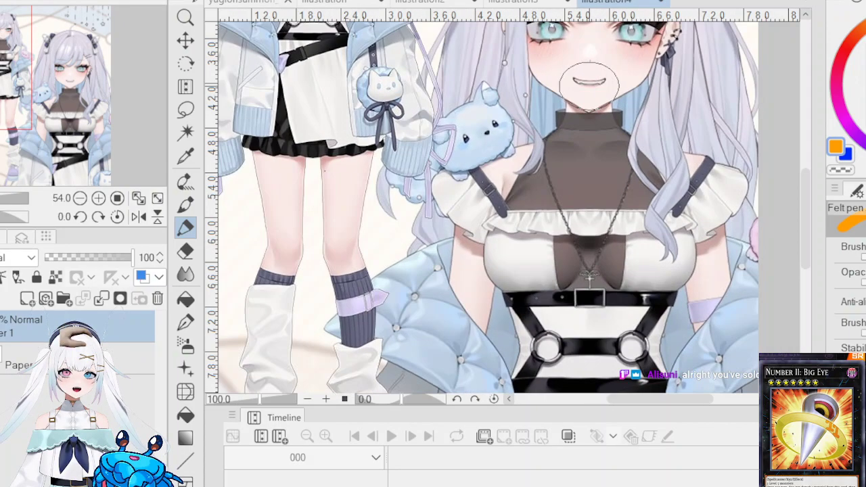
{"action": "scroll", "coordinate": [554, 81], "scroll_direction": "down", "scroll_amount": 3}
{"action": "scroll", "coordinate": [553, 81], "scroll_direction": "up", "scroll_amount": 3}
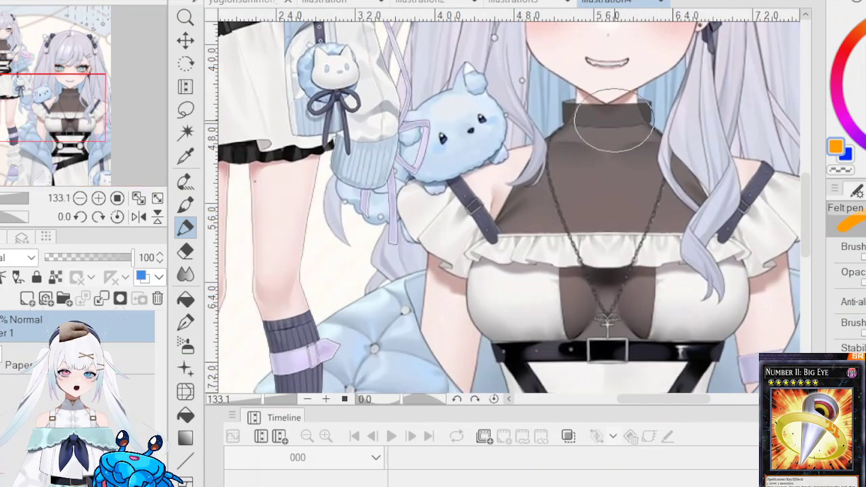
Step: Examine the lavender-haired character's face and hair, and look over the whole reference sheet
{"action": "left_click_drag", "start_coordinate": [808, 215], "coordinate": [795, 148]}
{"action": "scroll", "coordinate": [795, 148], "scroll_direction": "down", "scroll_amount": 2}
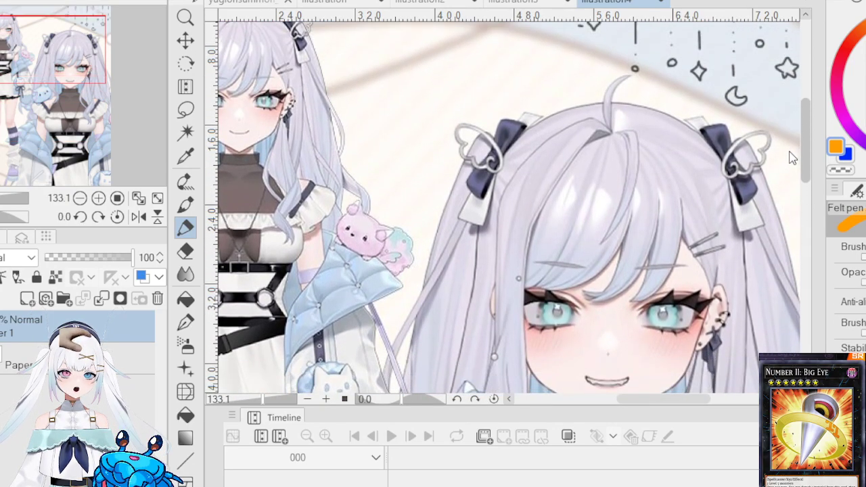
{"action": "scroll", "coordinate": [712, 173], "scroll_direction": "down", "scroll_amount": 3}
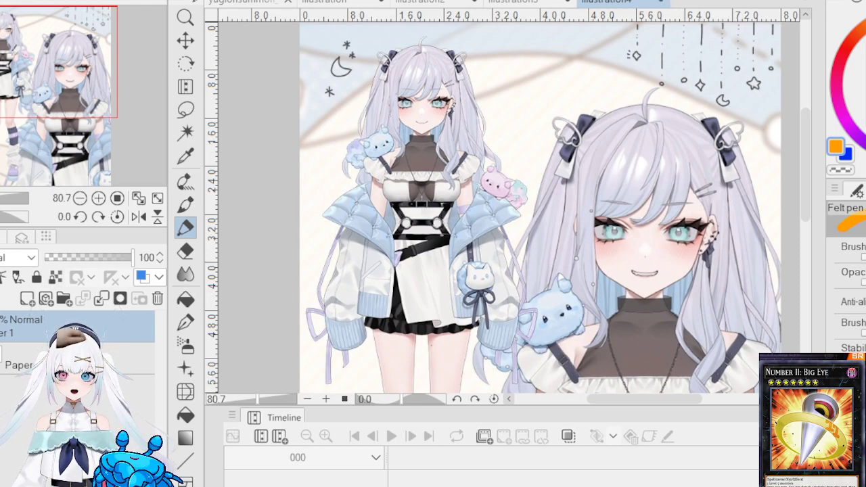
{"action": "scroll", "coordinate": [514, 209], "scroll_direction": "down", "scroll_amount": 6}
{"action": "scroll", "coordinate": [514, 209], "scroll_direction": "up", "scroll_amount": 3}
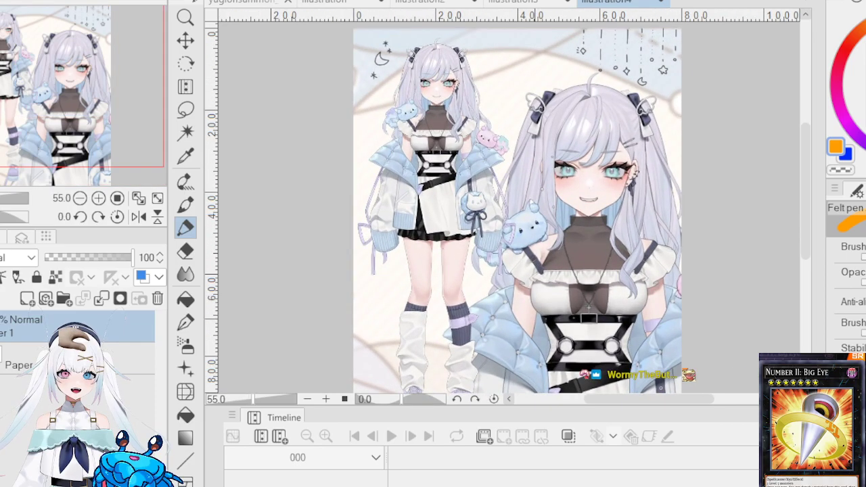
{"action": "scroll", "coordinate": [588, 308], "scroll_direction": "up", "scroll_amount": 3}
{"action": "scroll", "coordinate": [589, 308], "scroll_direction": "down", "scroll_amount": 2}
{"action": "scroll", "coordinate": [588, 308], "scroll_direction": "up", "scroll_amount": 2}
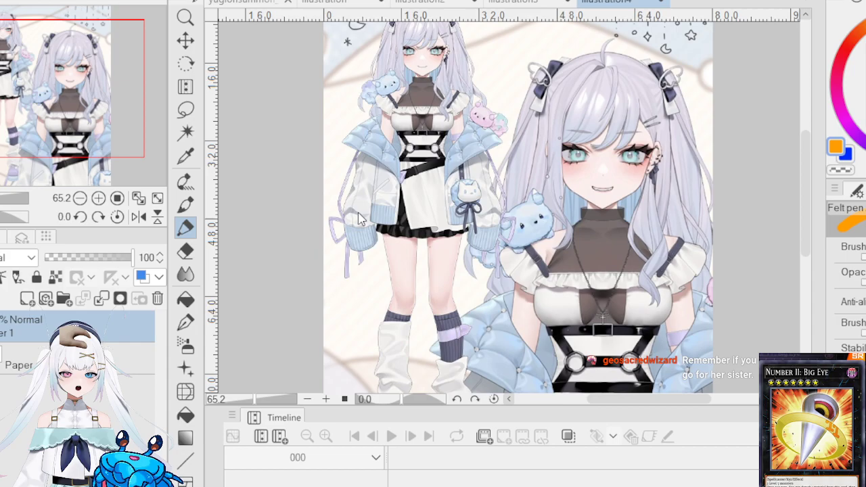
Step: Close the lavender-haired character illustration and bring up the Ballyhack Samhain character art
{"action": "key", "text": "ctrl+w"}
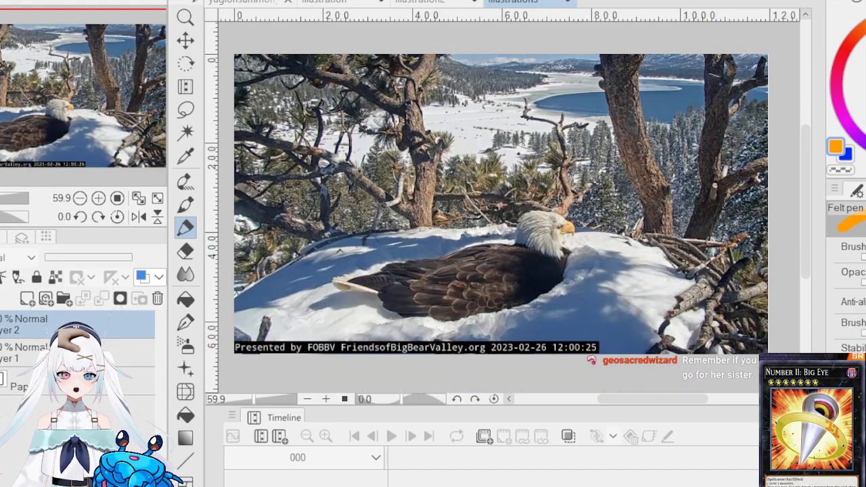
{"action": "key", "text": "ctrl+tab"}
{"action": "scroll", "coordinate": [533, 129], "scroll_direction": "up", "scroll_amount": 2}
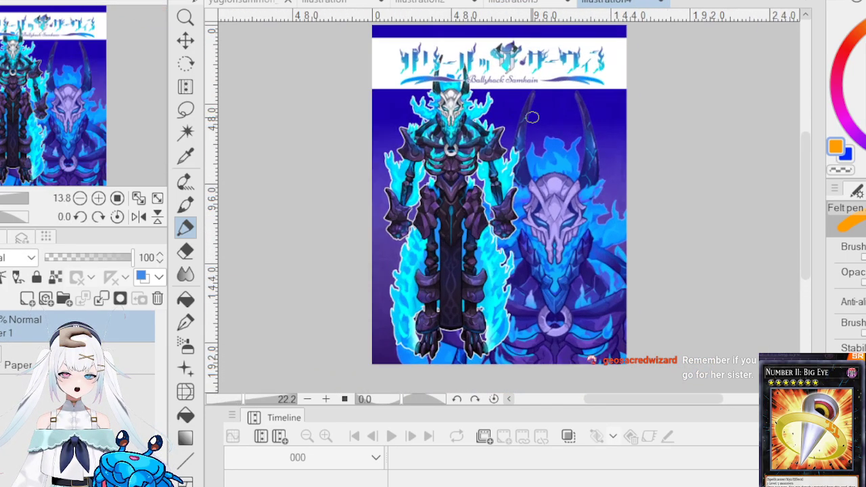
{"action": "scroll", "coordinate": [533, 130], "scroll_direction": "up", "scroll_amount": 2}
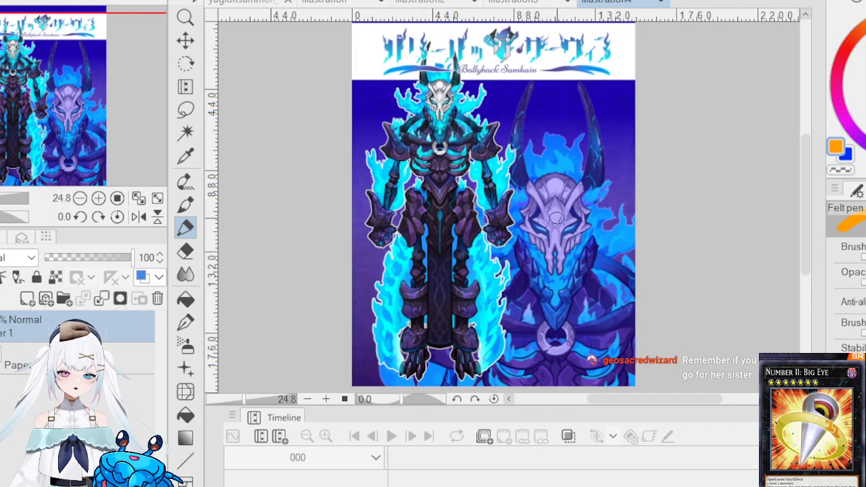
Step: Examine the Ballyhack Samhain title, skull face and horns up close, and look over the whole character sheet
{"action": "scroll", "coordinate": [507, 54], "scroll_direction": "up", "scroll_amount": 3}
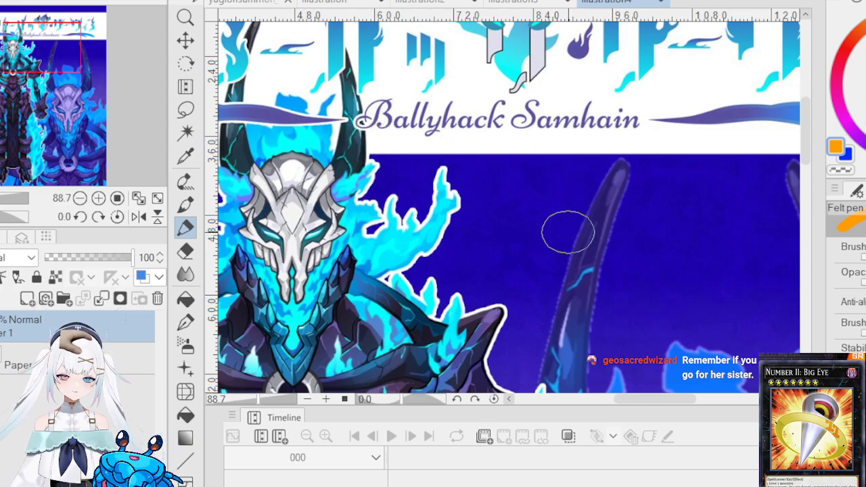
{"action": "scroll", "coordinate": [567, 227], "scroll_direction": "down", "scroll_amount": 6}
{"action": "scroll", "coordinate": [567, 227], "scroll_direction": "up", "scroll_amount": 2}
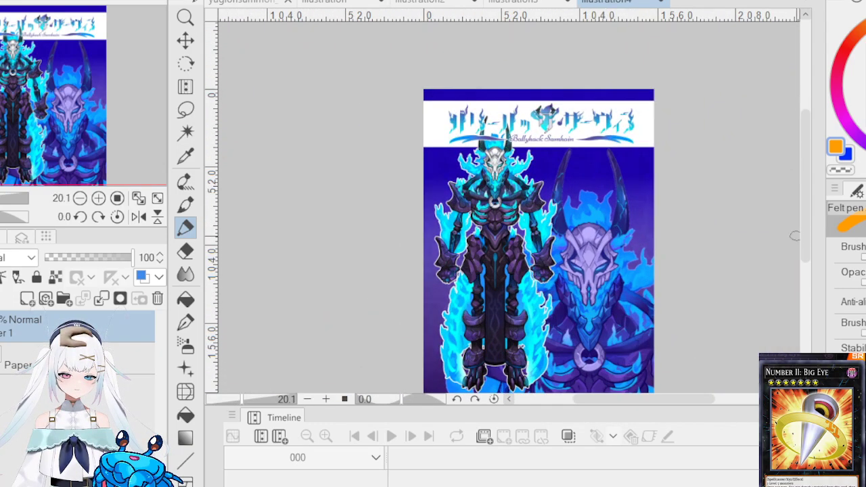
{"action": "left_click_drag", "start_coordinate": [808, 197], "coordinate": [805, 216]}
{"action": "scroll", "coordinate": [805, 216], "scroll_direction": "up", "scroll_amount": 1}
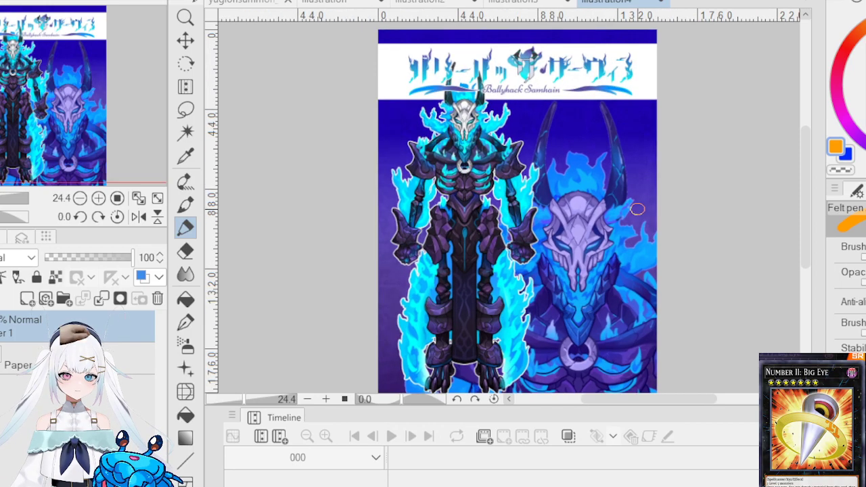
{"action": "scroll", "coordinate": [810, 229], "scroll_direction": "down", "scroll_amount": 1}
{"action": "scroll", "coordinate": [810, 228], "scroll_direction": "up", "scroll_amount": 1}
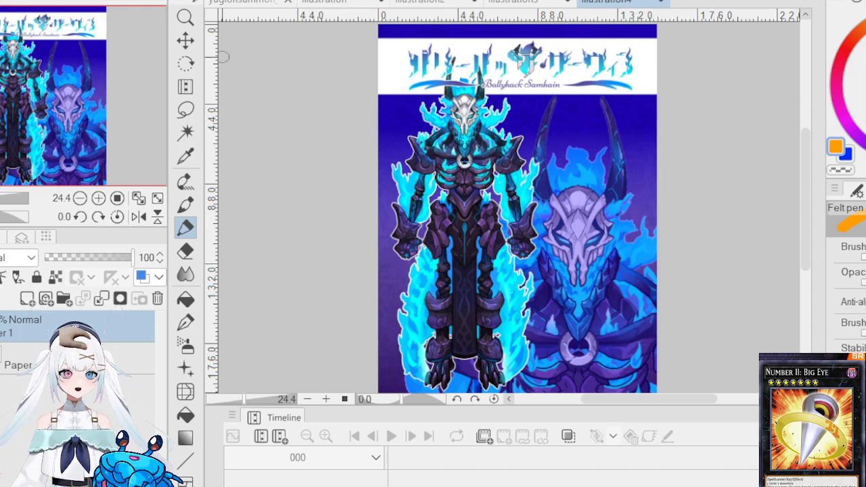
Step: Bring up the El Tango Egoista artwork and look over the whole image
{"action": "key", "text": "ctrl+Tab"}
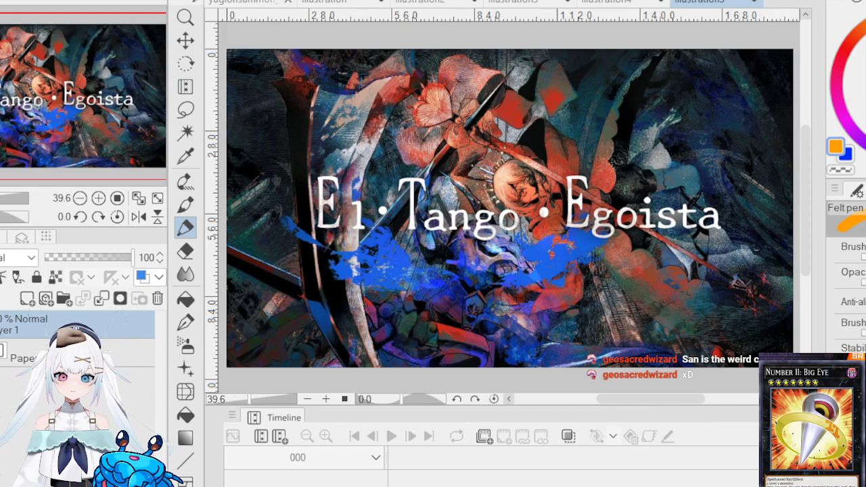
{"action": "scroll", "coordinate": [484, 236], "scroll_direction": "down", "scroll_amount": 3}
{"action": "scroll", "coordinate": [501, 226], "scroll_direction": "up", "scroll_amount": 3}
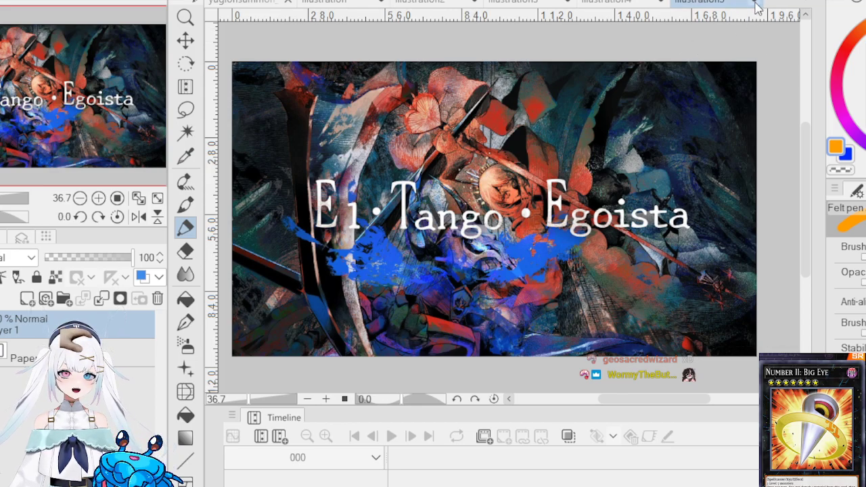
Step: Close the El Tango Egoista and Ballyhack Samhain documents and view the bald eagle nest photo
{"action": "left_click", "coordinate": [612, 2]}
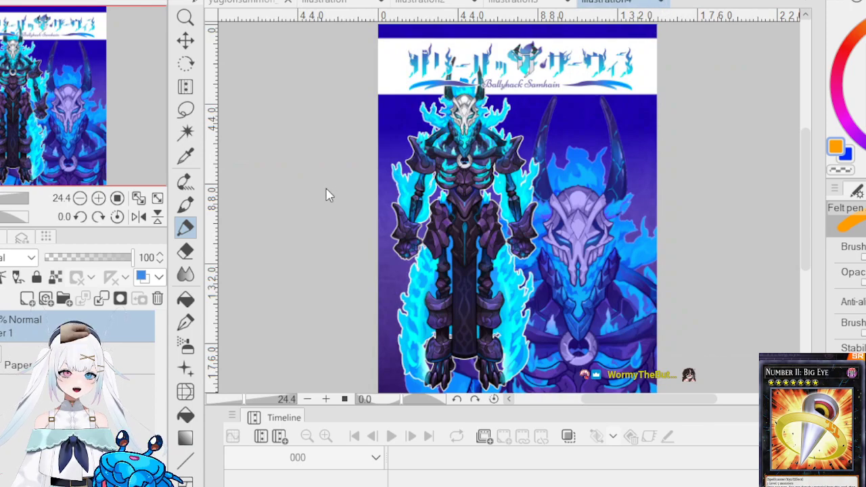
{"action": "left_click", "coordinate": [507, 3]}
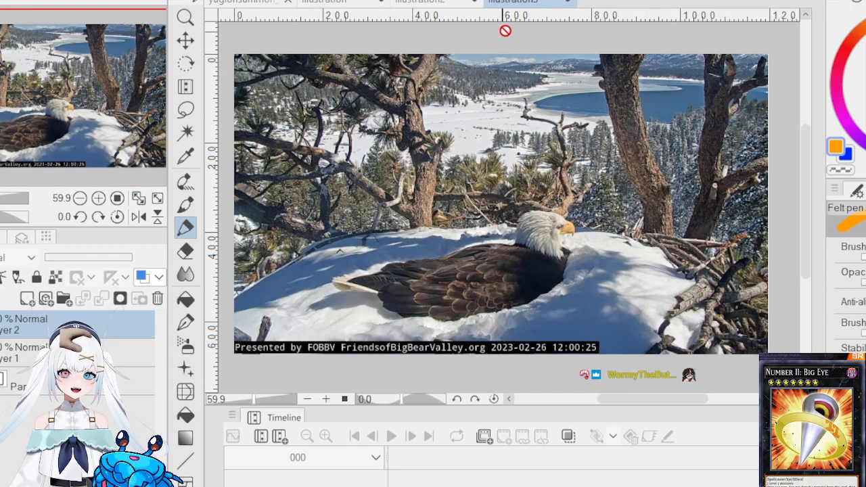
{"action": "left_click", "coordinate": [430, 3]}
{"action": "left_click", "coordinate": [541, 8]}
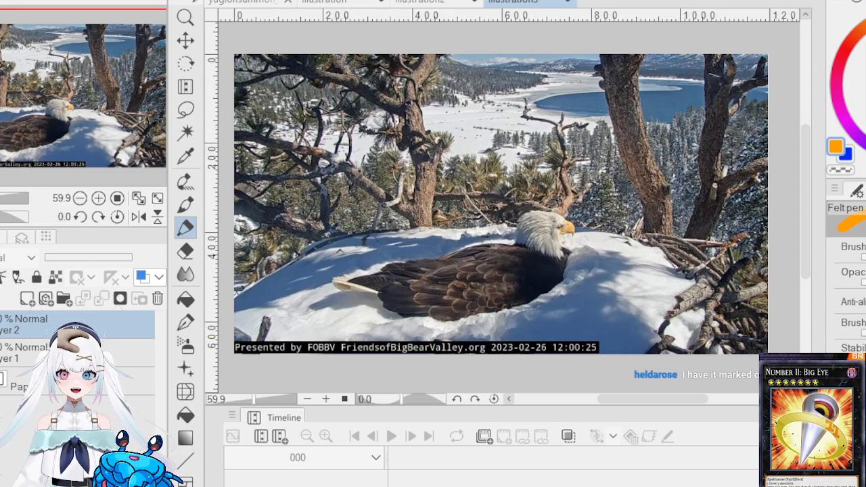
{"action": "left_click_drag", "start_coordinate": [625, 399], "coordinate": [621, 402]}
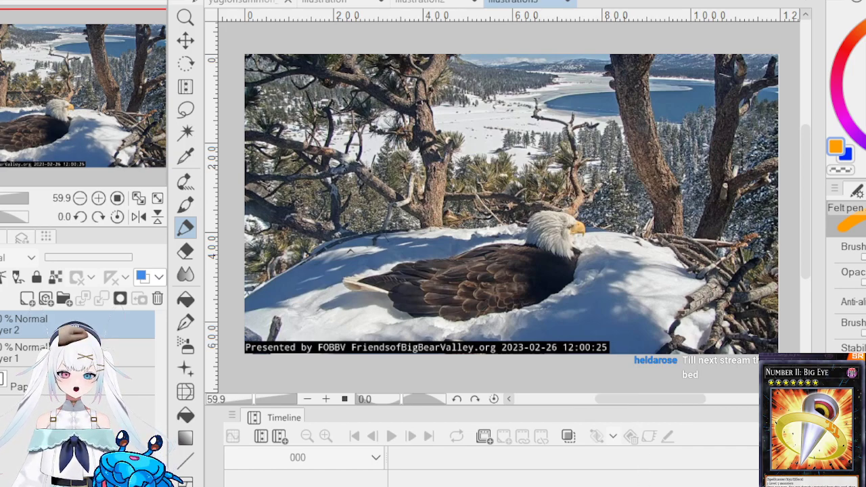
{"action": "mouse_move", "coordinate": [623, 402]}
{"action": "left_mouse_down"}
{"action": "mouse_move", "coordinate": [649, 401]}
{"action": "mouse_move", "coordinate": [626, 407]}
{"action": "left_mouse_up"}
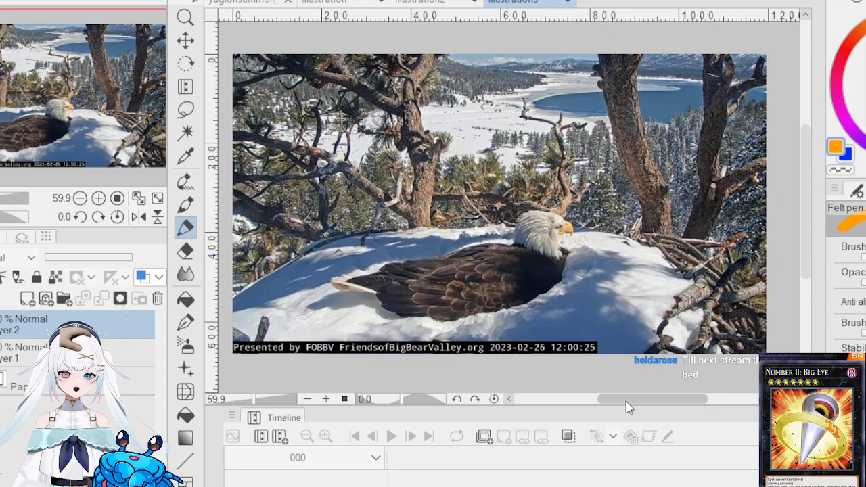
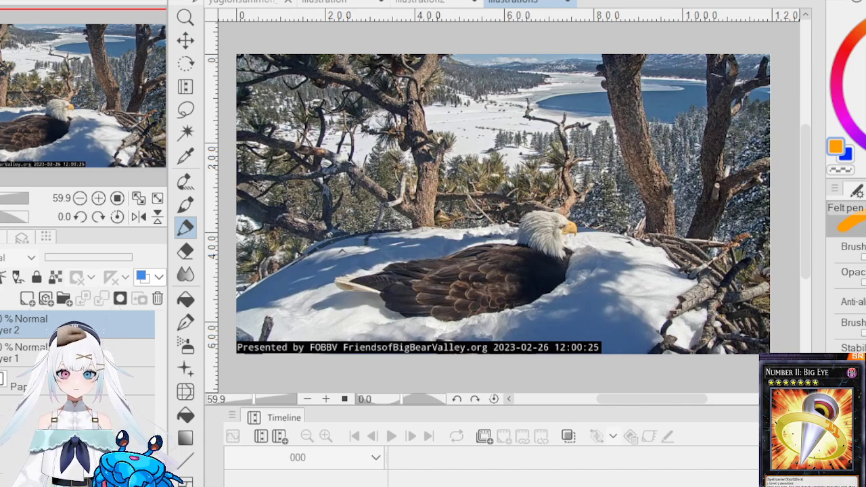
Step: Undo all the orange and blue felt-pen doodles on the grass photo and save the document as timelobster
{"action": "left_click", "coordinate": [438, 3]}
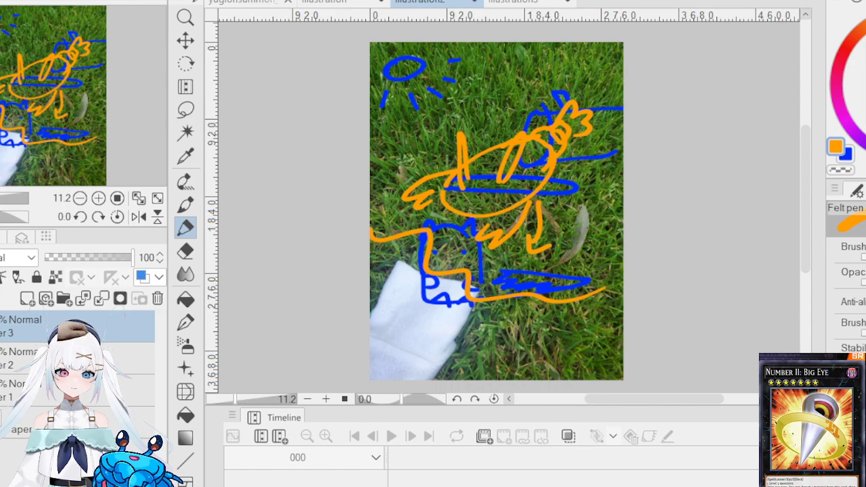
{"action": "key", "text": "ctrl+z"}
{"action": "key", "text": "ctrl+z"}
{"action": "key", "text": "ctrl+z"}
{"action": "key", "text": "ctrl+z"}
{"action": "key", "text": "ctrl+z"}
{"action": "key", "text": "ctrl+z"}
{"action": "key", "text": "ctrl+z"}
{"action": "key", "text": "ctrl+z"}
{"action": "key", "text": "ctrl+z"}
{"action": "key", "text": "ctrl+z"}
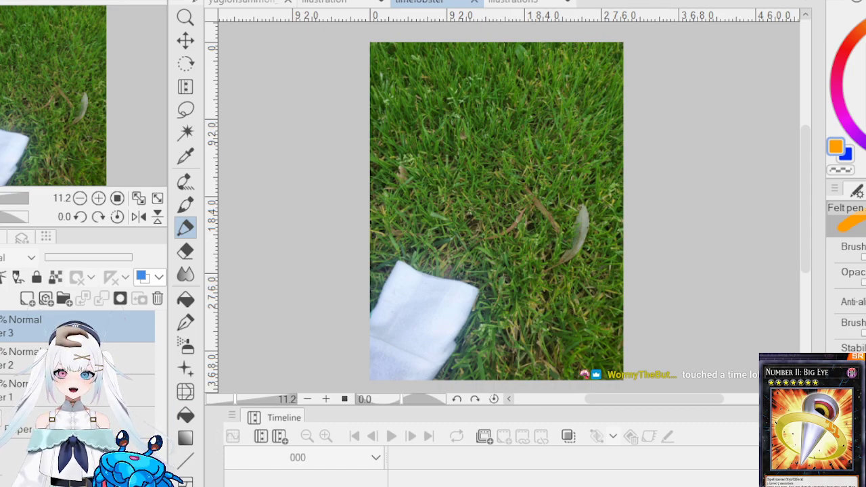
Step: Close the remaining photo documents and return to the rough Yu-Gi-Oh summon animation
{"action": "mouse_move", "coordinate": [480, 11]}
{"action": "left_mouse_down"}
{"action": "mouse_move", "coordinate": [498, 58]}
{"action": "mouse_move", "coordinate": [478, 6]}
{"action": "left_mouse_up"}
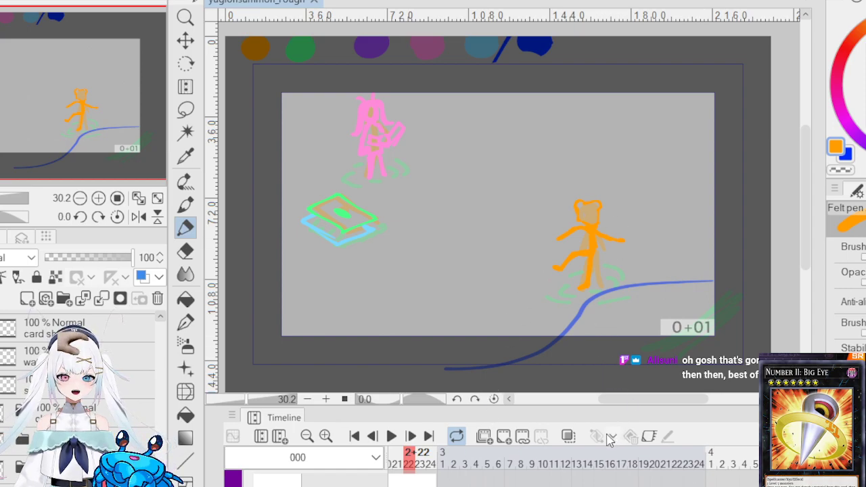
{"action": "scroll", "coordinate": [636, 399], "scroll_direction": "left", "scroll_amount": 2}
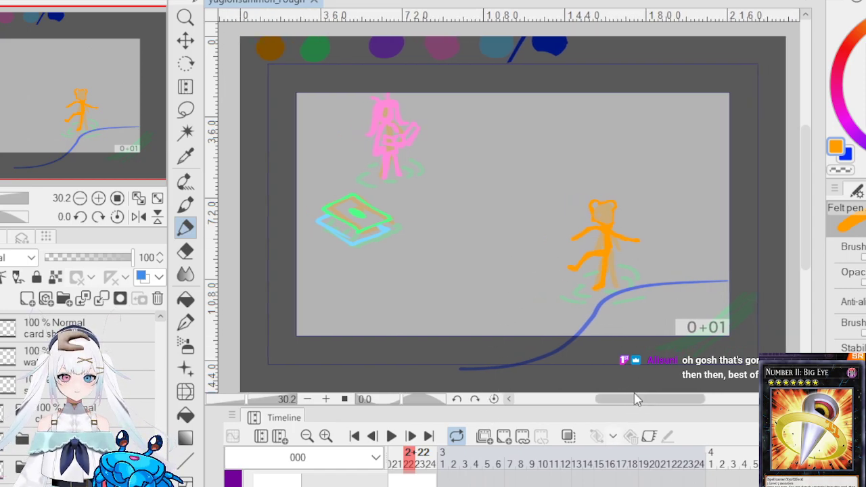
{"action": "scroll", "coordinate": [636, 399], "scroll_direction": "left", "scroll_amount": 2}
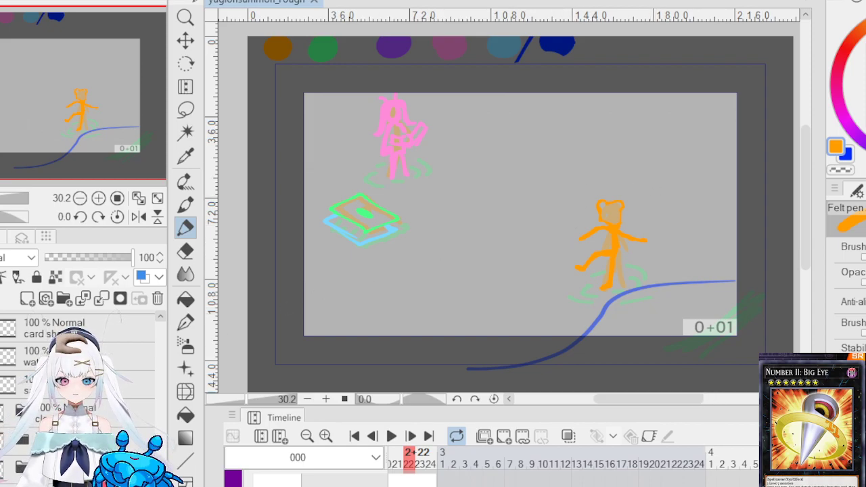
{"action": "scroll", "coordinate": [75, 352], "scroll_direction": "down", "scroll_amount": 1}
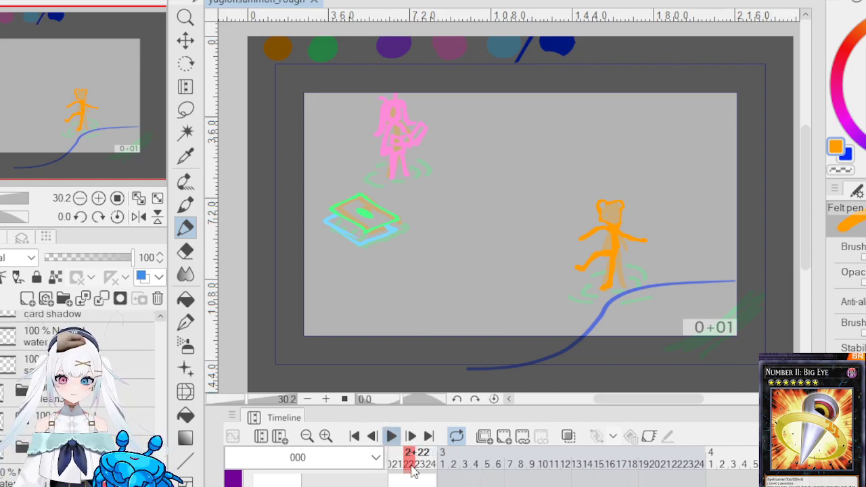
Step: Play back the rough summon animation, pause it at frame 3+21, and look along the timeline
{"action": "left_click", "coordinate": [391, 435]}
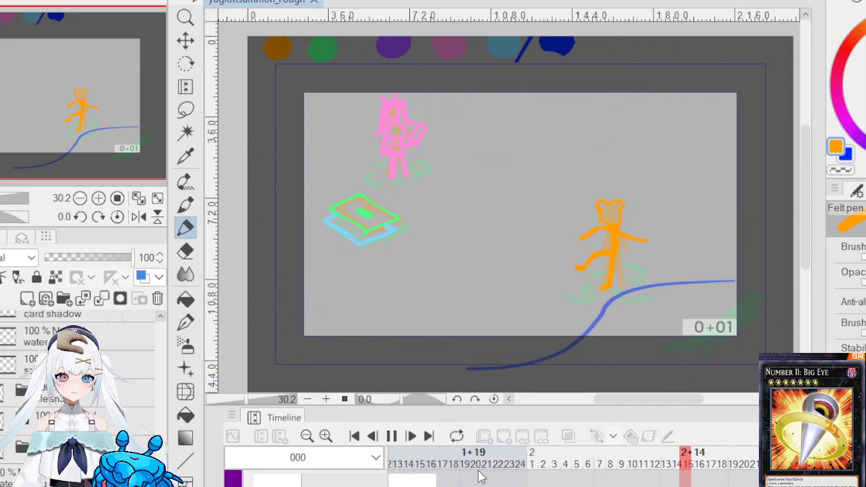
{"action": "left_click", "coordinate": [391, 437]}
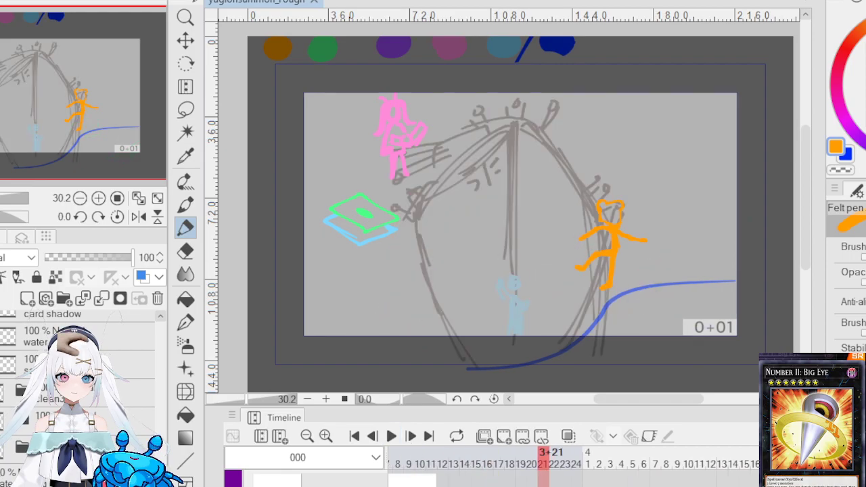
{"action": "scroll", "coordinate": [575, 464], "scroll_direction": "right", "scroll_amount": 5}
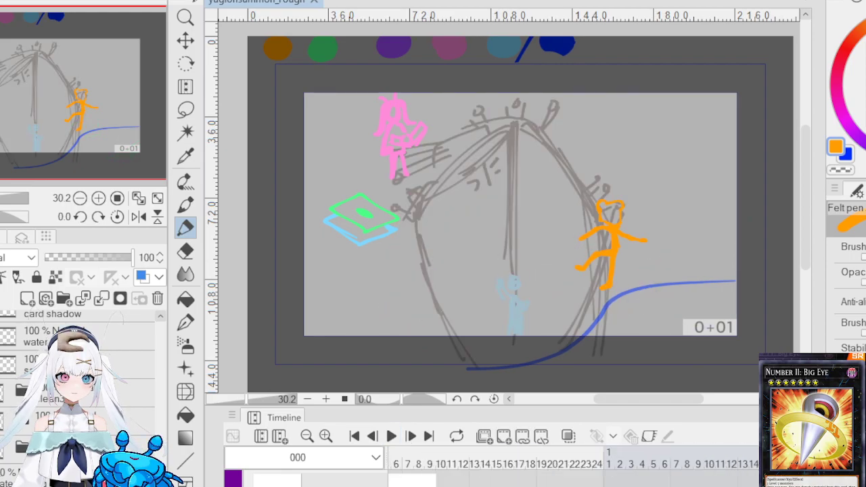
{"action": "scroll", "coordinate": [575, 463], "scroll_direction": "right", "scroll_amount": 5}
{"action": "left_click", "coordinate": [670, 464]}
{"action": "scroll", "coordinate": [575, 464], "scroll_direction": "left", "scroll_amount": 5}
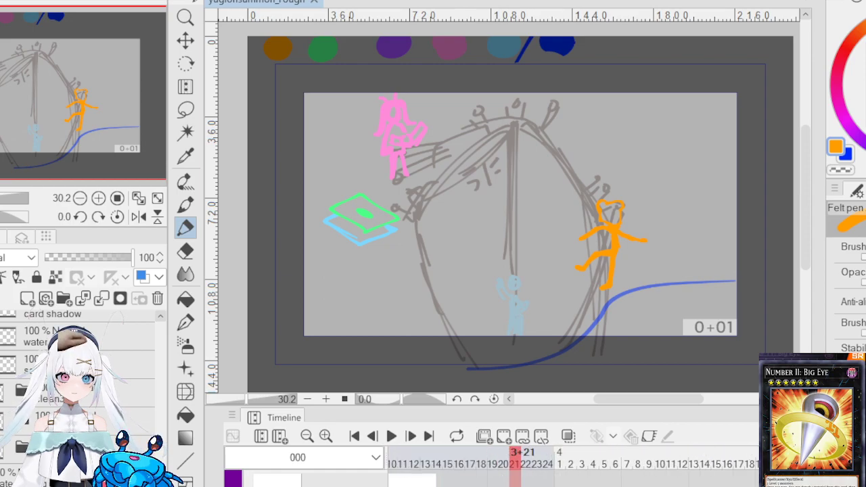
Step: Look down through the animation tracks and go to frame 4+14 with the blue stacked-block structure sketch
{"action": "scroll", "coordinate": [474, 477], "scroll_direction": "down", "scroll_amount": 4}
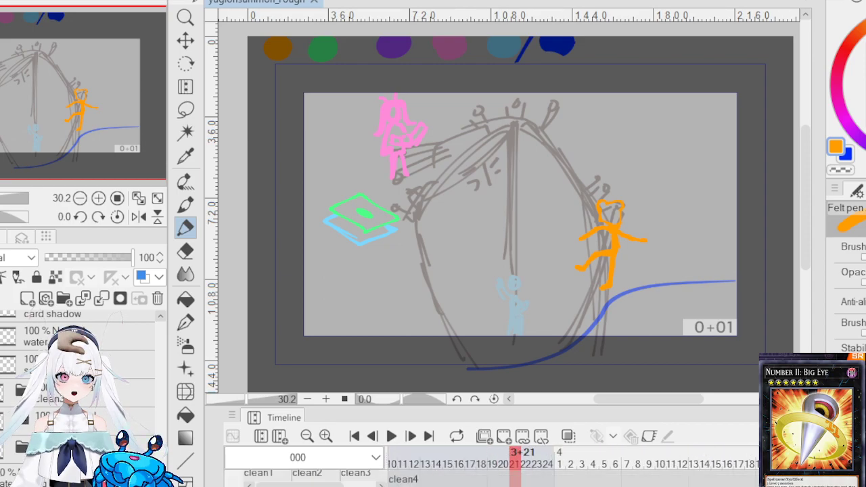
{"action": "scroll", "coordinate": [474, 477], "scroll_direction": "down", "scroll_amount": 4}
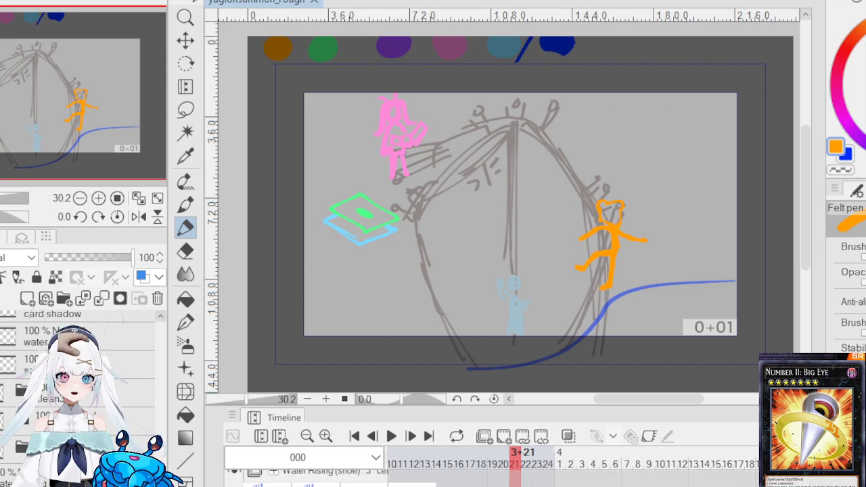
{"action": "scroll", "coordinate": [473, 477], "scroll_direction": "down", "scroll_amount": 3}
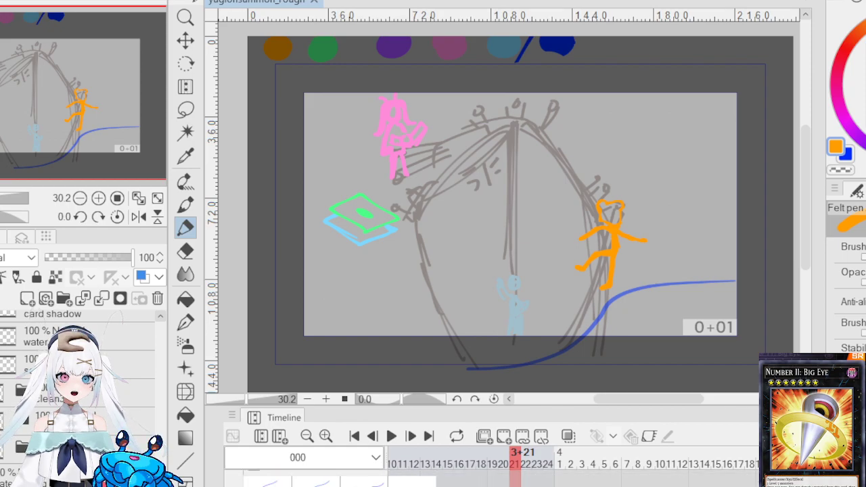
{"action": "scroll", "coordinate": [474, 477], "scroll_direction": "down", "scroll_amount": 2}
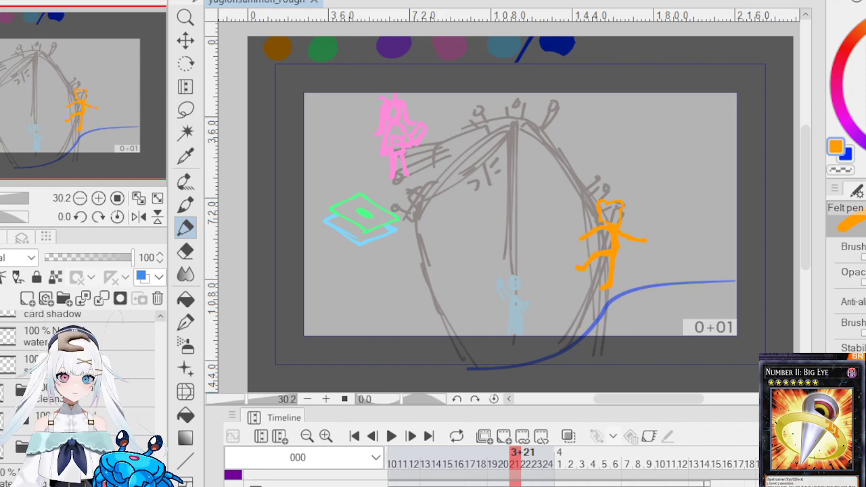
{"action": "scroll", "coordinate": [474, 477], "scroll_direction": "down", "scroll_amount": 2}
{"action": "left_click", "coordinate": [705, 477]}
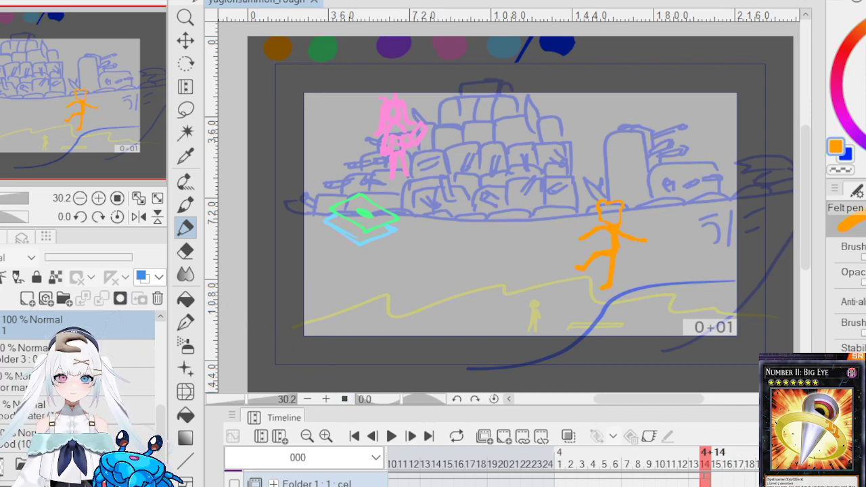
Step: Check the layers and earlier part of the timeline, and go to frame 2+16 with the timing note
{"action": "scroll", "coordinate": [77, 379], "scroll_direction": "up", "scroll_amount": 3}
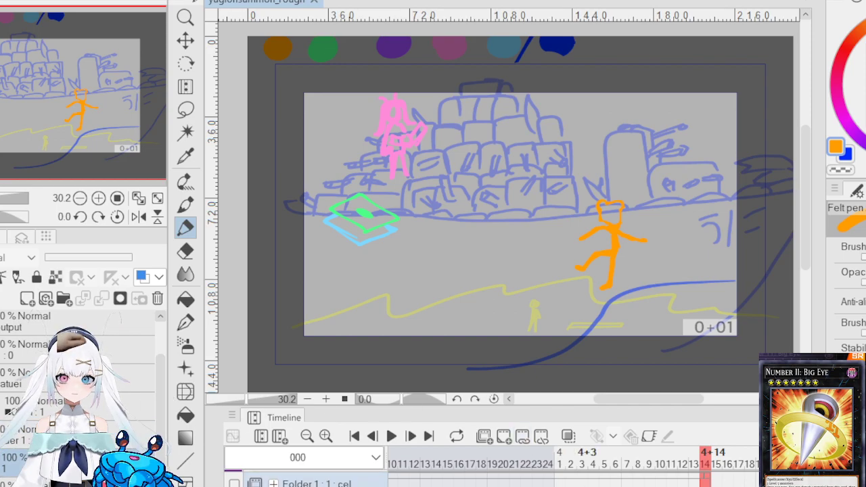
{"action": "scroll", "coordinate": [474, 477], "scroll_direction": "down", "scroll_amount": 3}
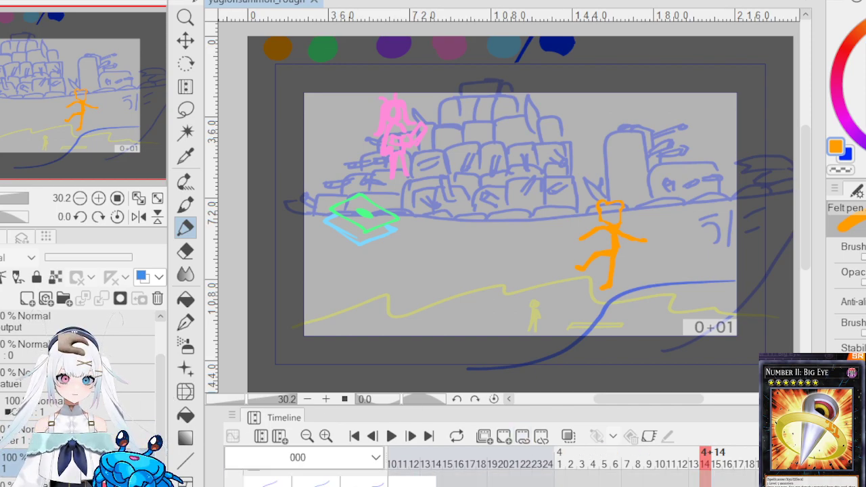
{"action": "scroll", "coordinate": [717, 467], "scroll_direction": "left", "scroll_amount": 5}
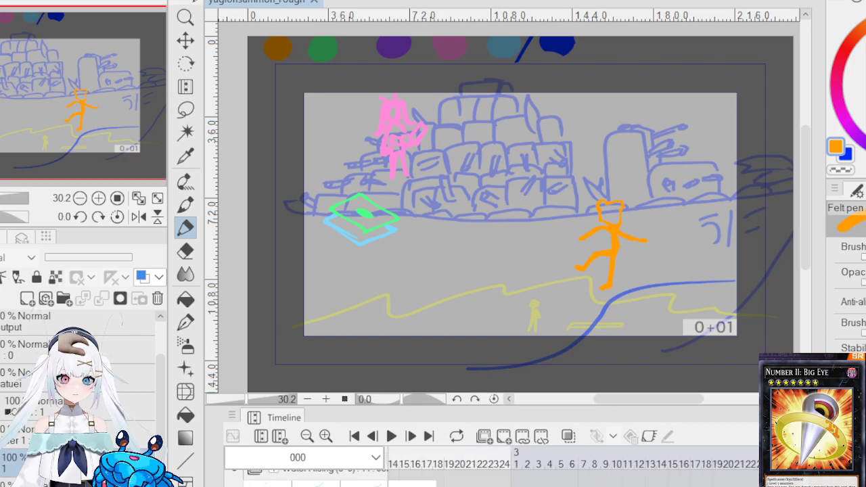
{"action": "scroll", "coordinate": [492, 478], "scroll_direction": "up", "scroll_amount": 3}
{"action": "scroll", "coordinate": [680, 477], "scroll_direction": "down", "scroll_amount": 5}
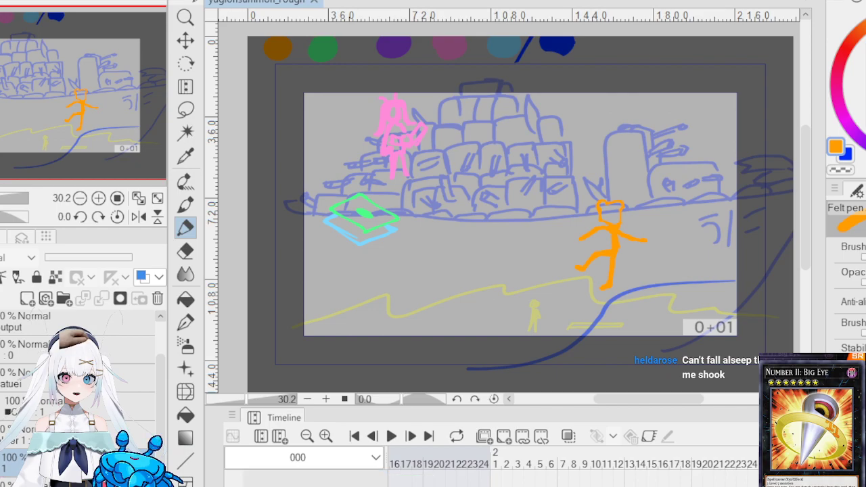
{"action": "left_click", "coordinate": [663, 464]}
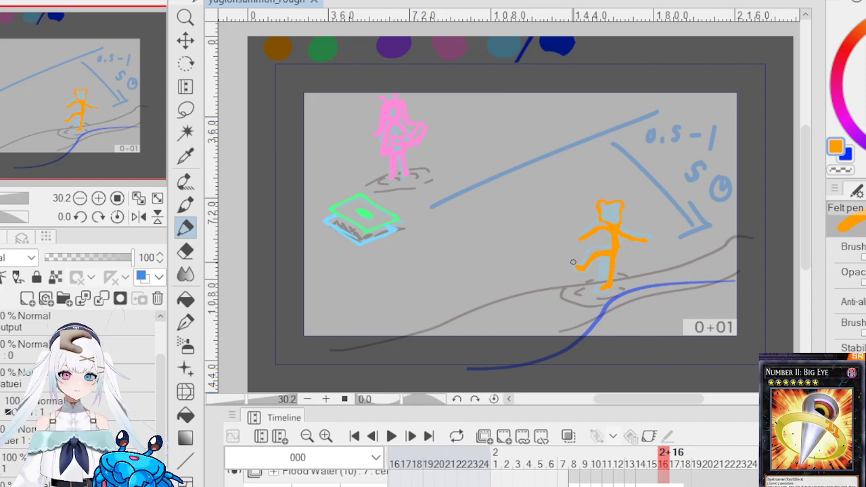
Step: View the whole canvas at frame 2+16 and look through the tracks below Flood Water
{"action": "scroll", "coordinate": [573, 261], "scroll_direction": "up", "scroll_amount": 1}
{"action": "scroll", "coordinate": [572, 261], "scroll_direction": "down", "scroll_amount": 2}
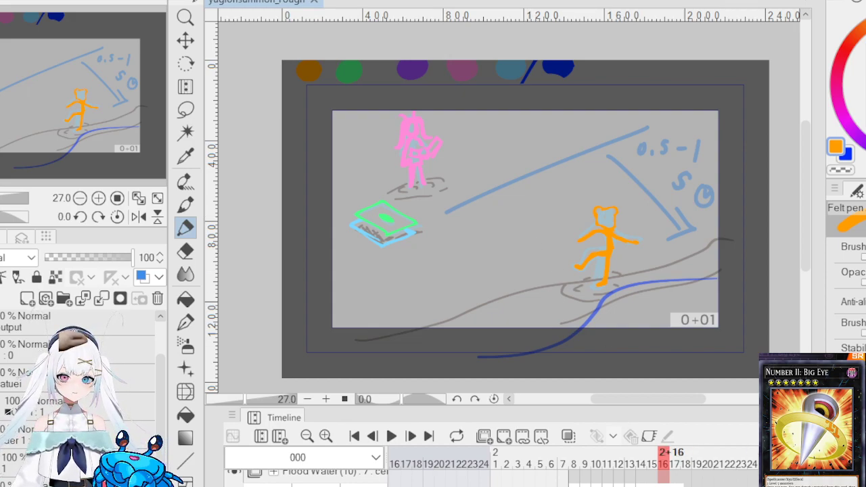
{"action": "scroll", "coordinate": [493, 477], "scroll_direction": "down", "scroll_amount": 5}
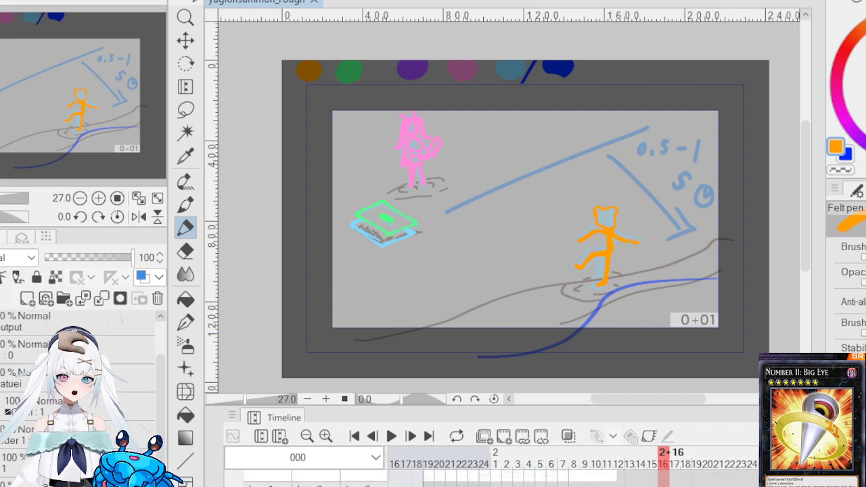
{"action": "scroll", "coordinate": [492, 477], "scroll_direction": "down", "scroll_amount": 2}
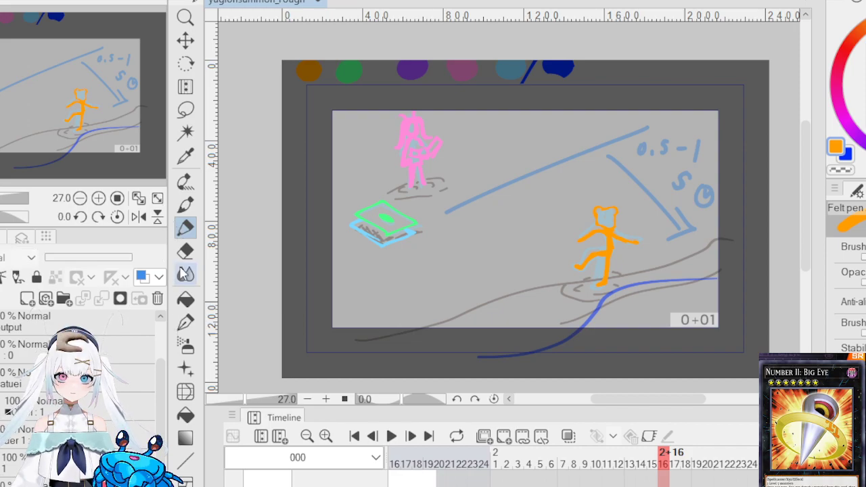
Step: Compare the neighbouring frames 2+15 to 2+18 of the three figures around the timing note
{"action": "left_click", "coordinate": [674, 464]}
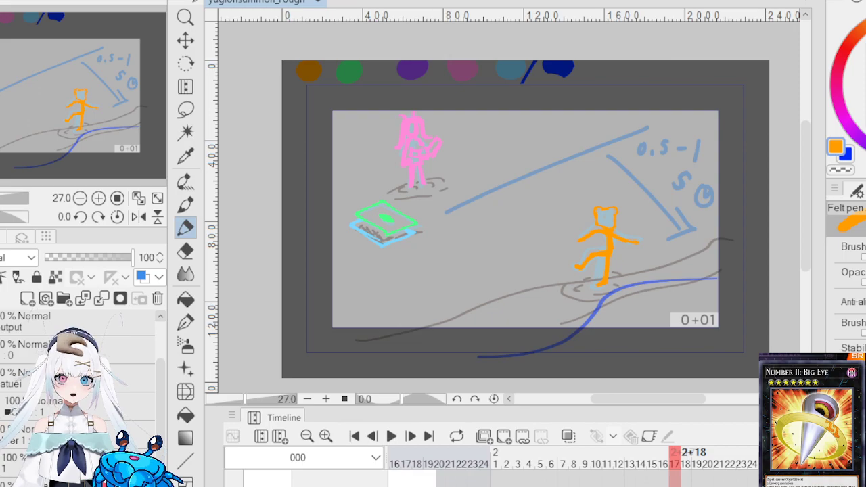
{"action": "left_click", "coordinate": [685, 463]}
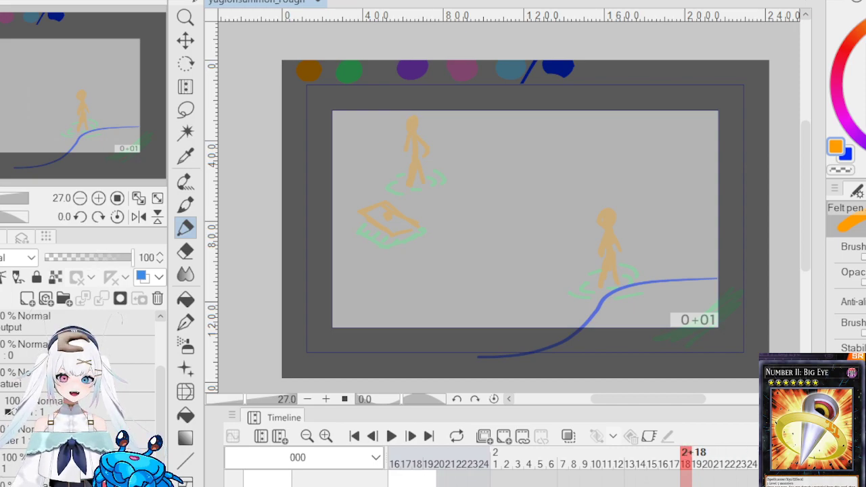
{"action": "key", "text": "Left"}
{"action": "key", "text": "Left"}
{"action": "key", "text": "Left"}
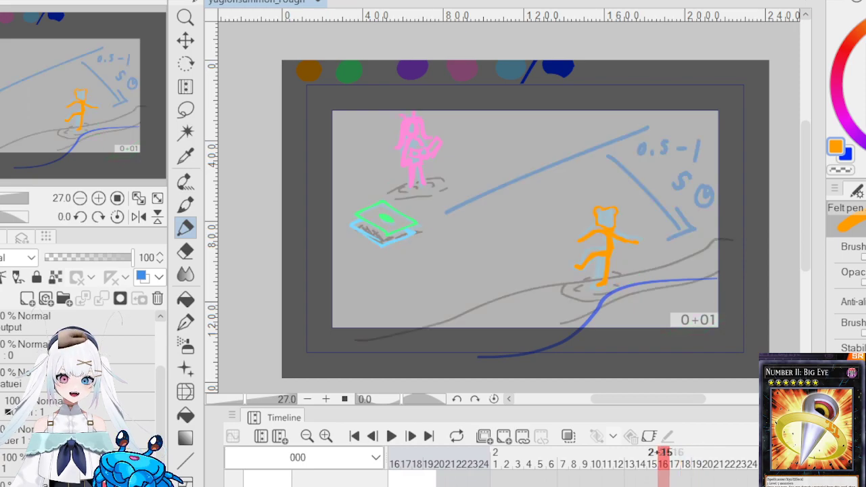
{"action": "key", "text": "Left"}
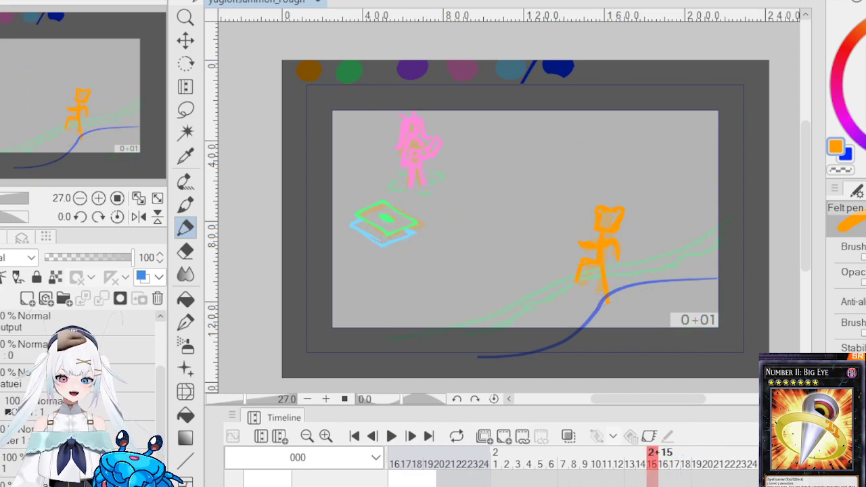
Step: Undo the dark blue curved line and return to frame 2+18
{"action": "key", "text": "ctrl+z"}
{"action": "scroll", "coordinate": [492, 477], "scroll_direction": "up", "scroll_amount": 2}
{"action": "scroll", "coordinate": [492, 477], "scroll_direction": "up", "scroll_amount": 2}
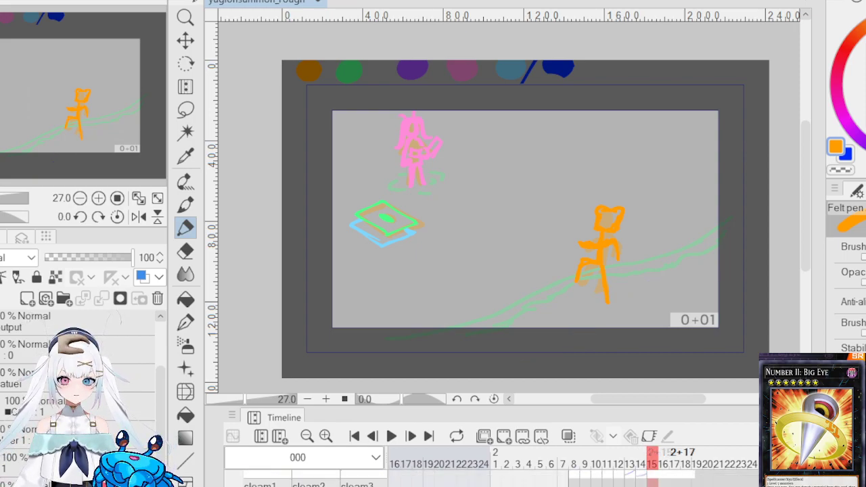
{"action": "key", "text": "Right"}
{"action": "key", "text": "Right"}
{"action": "key", "text": "Right"}
{"action": "scroll", "coordinate": [493, 477], "scroll_direction": "down", "scroll_amount": 2}
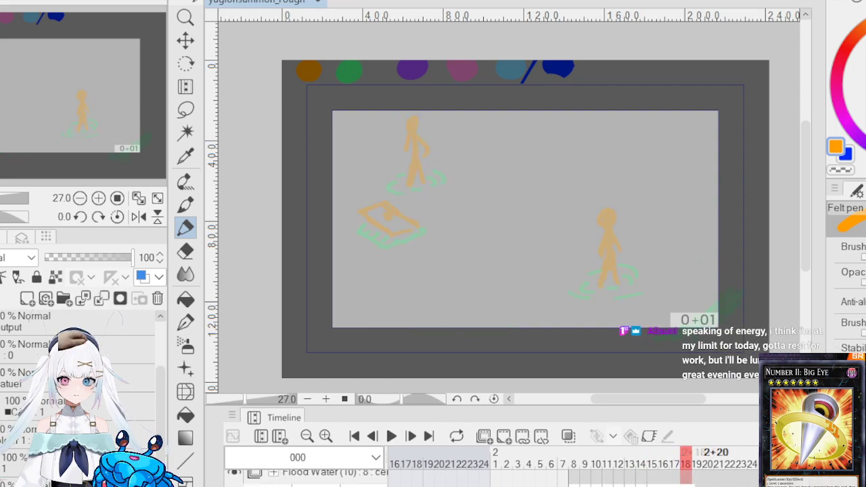
{"action": "key", "text": "Left"}
{"action": "key", "text": "Left"}
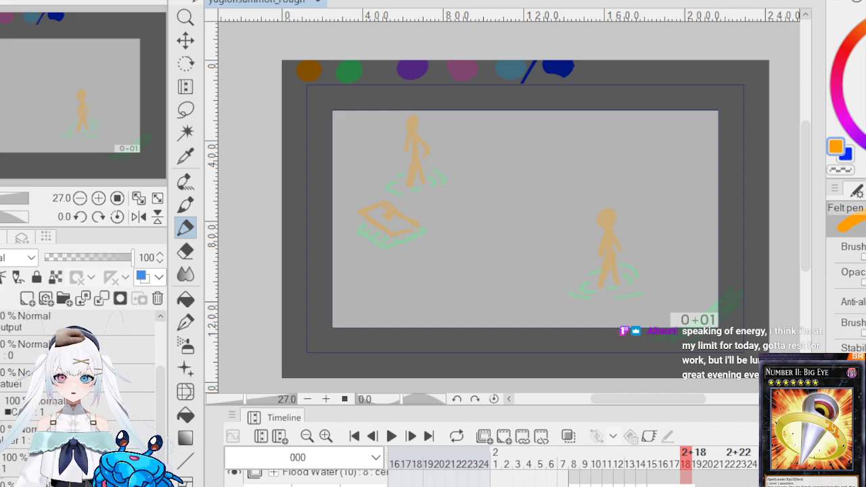
Step: Look through the animation tracks below Flood Water and along the timeline past frame 2+18
{"action": "scroll", "coordinate": [604, 474], "scroll_direction": "down", "scroll_amount": 1}
{"action": "scroll", "coordinate": [604, 477], "scroll_direction": "up", "scroll_amount": 3}
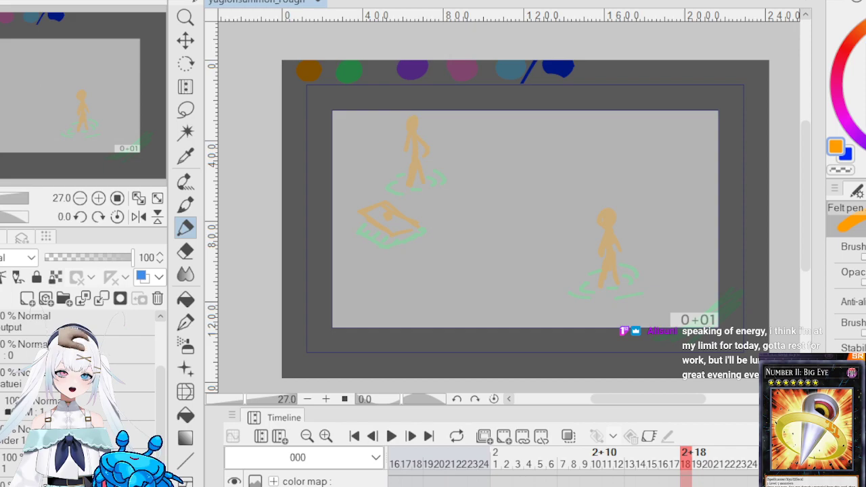
{"action": "scroll", "coordinate": [704, 474], "scroll_direction": "down", "scroll_amount": 1}
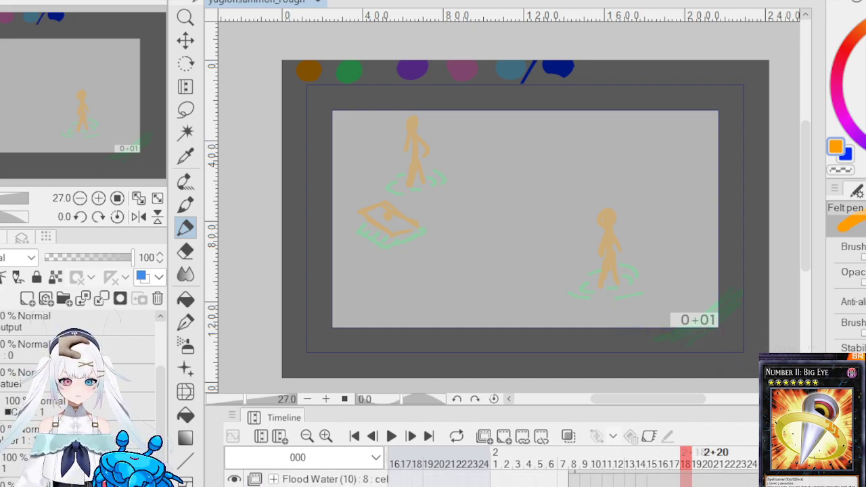
{"action": "scroll", "coordinate": [685, 474], "scroll_direction": "down", "scroll_amount": 1}
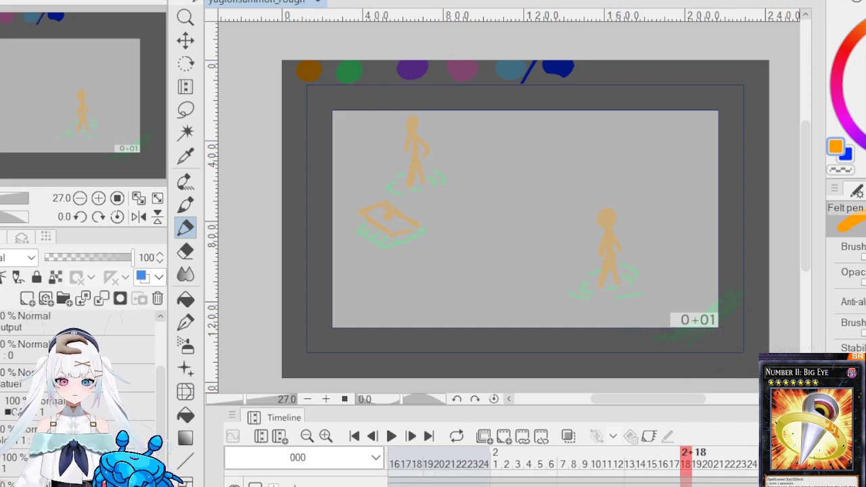
{"action": "scroll", "coordinate": [629, 474], "scroll_direction": "down", "scroll_amount": 1}
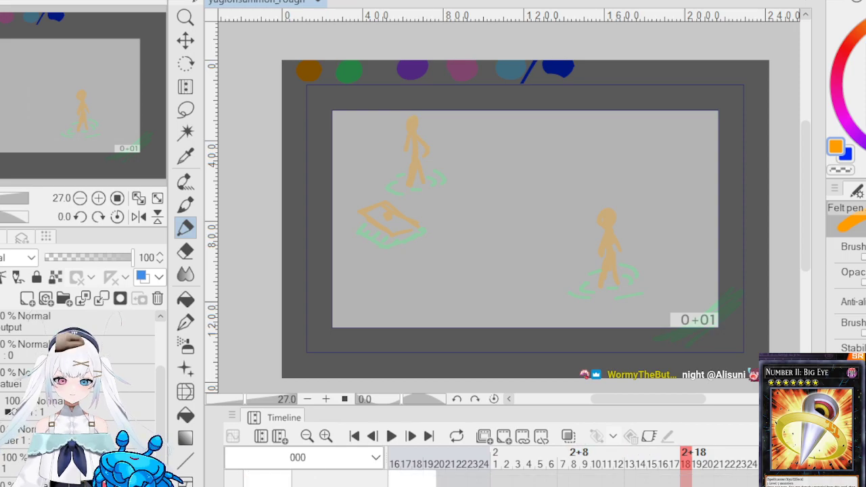
{"action": "scroll", "coordinate": [575, 466], "scroll_direction": "right", "scroll_amount": 2}
{"action": "scroll", "coordinate": [481, 473], "scroll_direction": "down", "scroll_amount": 1}
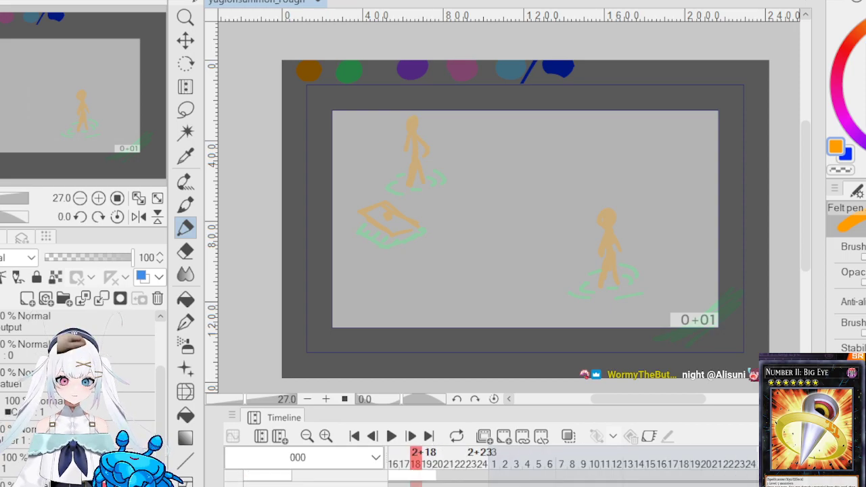
{"action": "scroll", "coordinate": [482, 474], "scroll_direction": "down", "scroll_amount": 3}
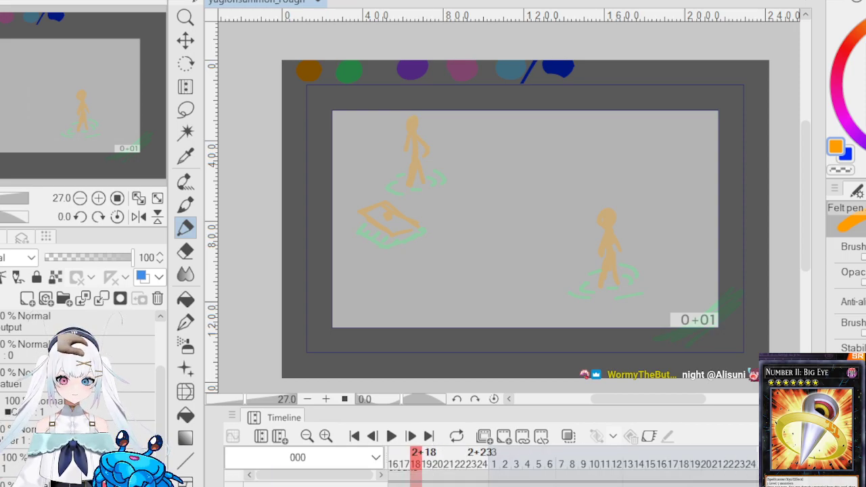
{"action": "scroll", "coordinate": [316, 478], "scroll_direction": "down", "scroll_amount": 2}
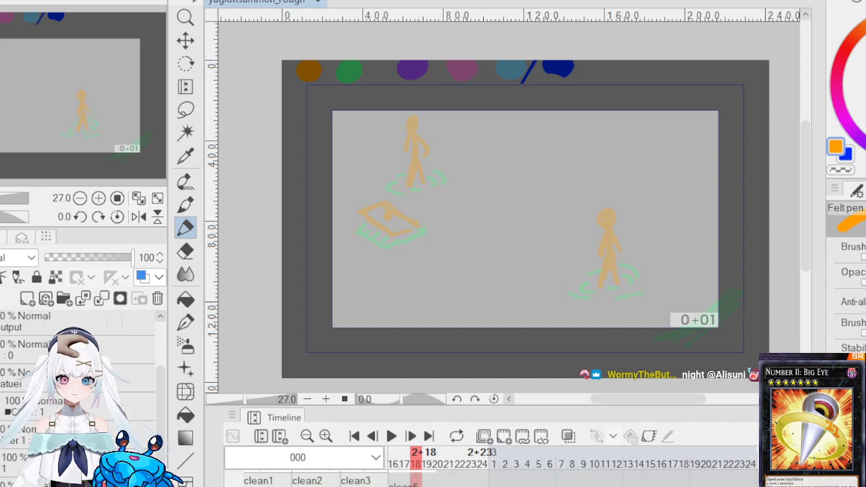
Step: Go to frame 2+23 and step through the orange character's turning motion up to frame 3+8
{"action": "left_click", "coordinate": [472, 464]}
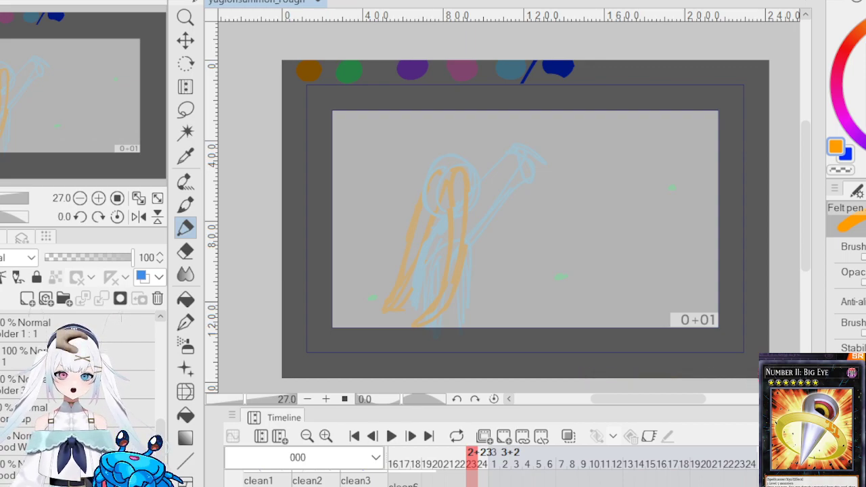
{"action": "key", "text": "ctrl+Right"}
{"action": "key", "text": "ctrl+Right"}
{"action": "key", "text": "ctrl+Right"}
{"action": "key", "text": "ctrl+Right"}
{"action": "key", "text": "ctrl+Right"}
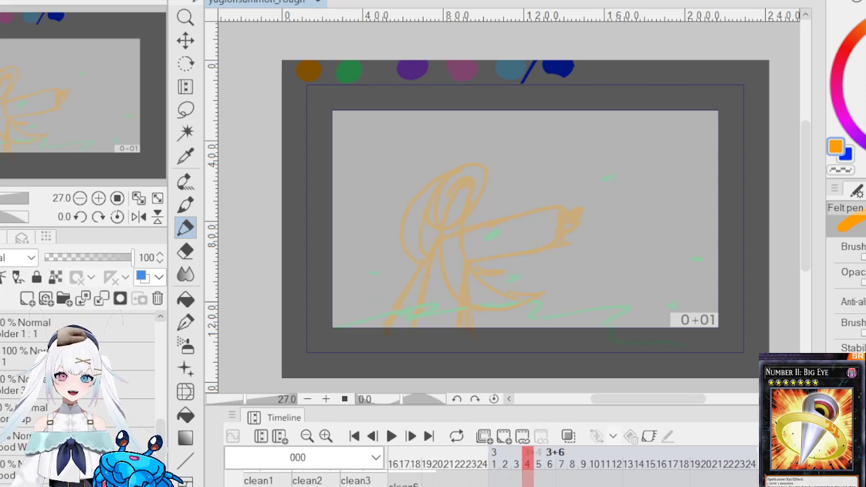
{"action": "key", "text": "ctrl+Right"}
{"action": "key", "text": "ctrl+Right"}
{"action": "key", "text": "ctrl+Right"}
{"action": "key", "text": "ctrl+Right"}
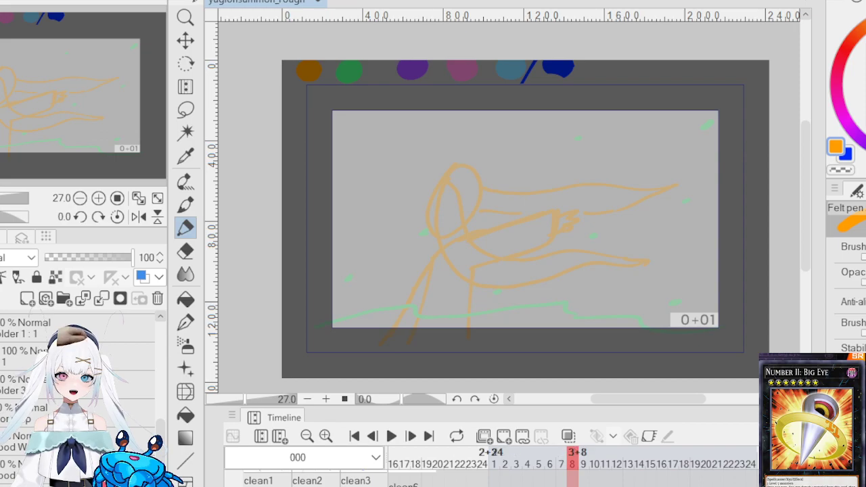
Step: Return to frame 2+23 and examine the character's arm swing frame by frame up to 3+5
{"action": "left_click", "coordinate": [470, 464]}
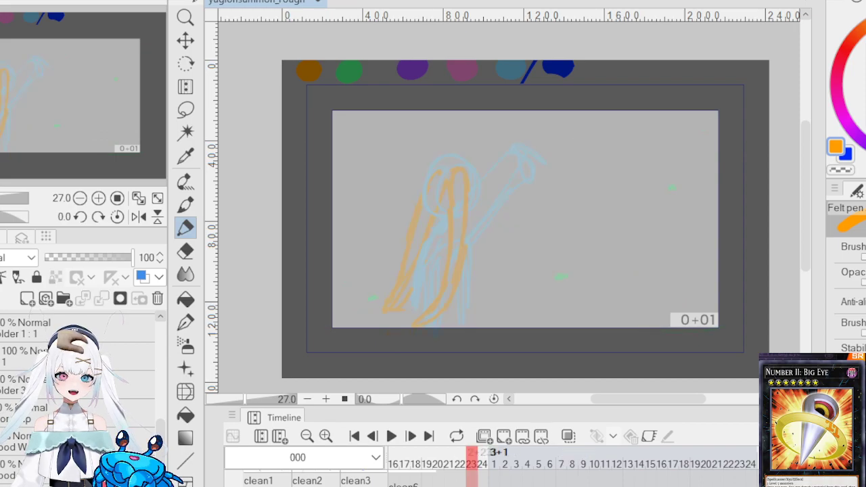
{"action": "key", "text": "ctrl+Right"}
{"action": "key", "text": "ctrl+Right"}
{"action": "key", "text": "ctrl+Right"}
{"action": "key", "text": "ctrl+Right"}
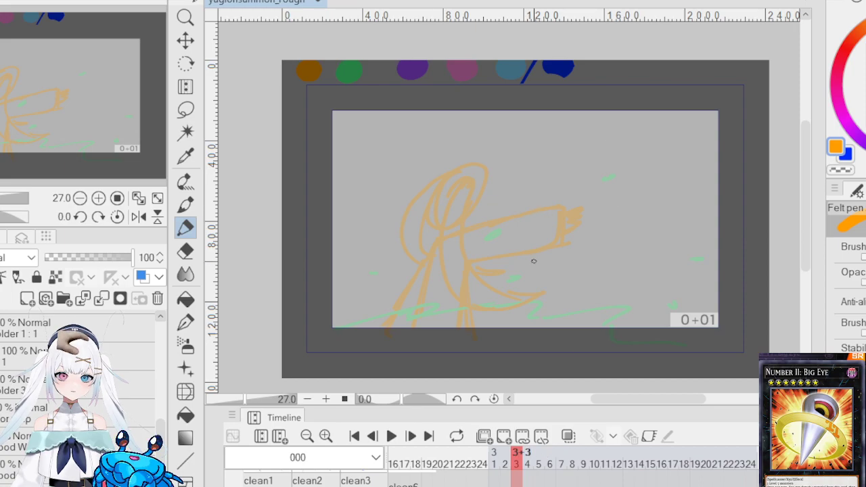
{"action": "scroll", "coordinate": [489, 286], "scroll_direction": "up", "scroll_amount": 1}
{"action": "key", "text": "ctrl+Right"}
{"action": "key", "text": "ctrl+Right"}
{"action": "key", "text": "ctrl+Right"}
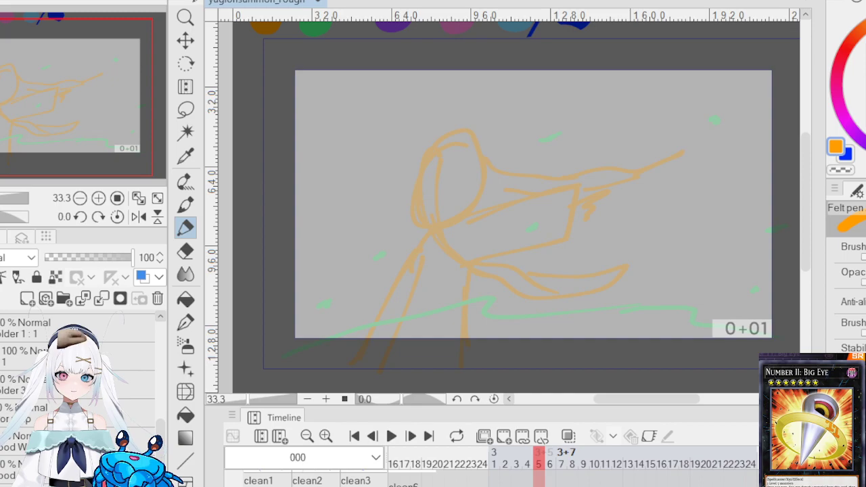
Step: Step back and forth around frame 3+5 and on to 3+9 to check the hair and sleeve movement
{"action": "key", "text": "ctrl+Right"}
{"action": "key", "text": "ctrl+Right"}
{"action": "key", "text": "ctrl+Left"}
{"action": "key", "text": "ctrl+Left"}
{"action": "key", "text": "ctrl+Left"}
{"action": "key", "text": "ctrl+Left"}
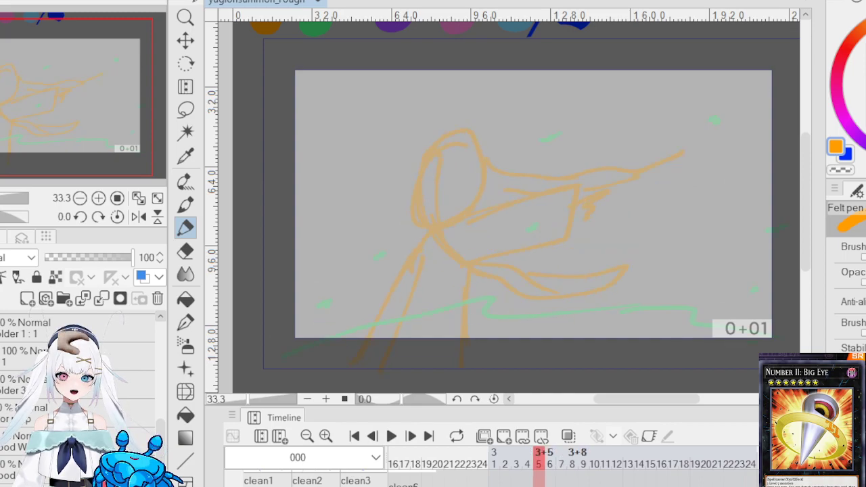
{"action": "key", "text": "ctrl+Right"}
{"action": "key", "text": "ctrl+Right"}
{"action": "key", "text": "ctrl+Right"}
{"action": "key", "text": "ctrl+Right"}
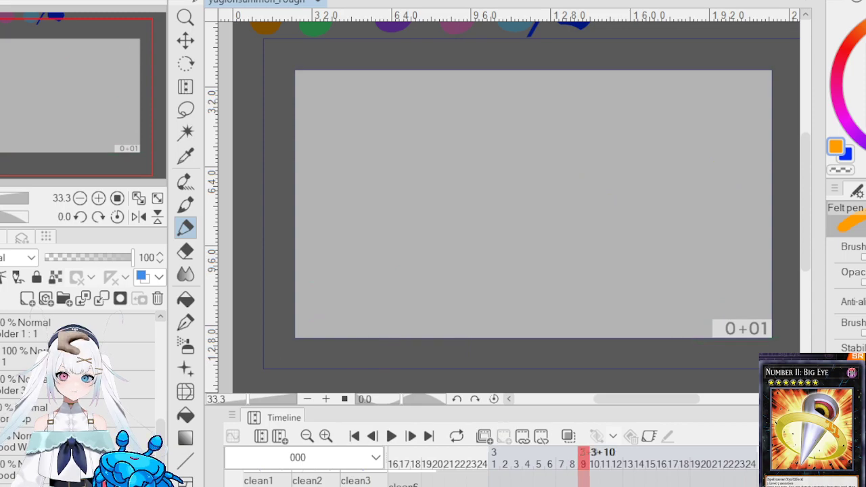
Step: Step through the purple burst frames up to 3+14, and go back to frame 2+23
{"action": "key", "text": "ctrl+Right"}
{"action": "key", "text": "ctrl+Right"}
{"action": "key", "text": "ctrl+Right"}
{"action": "key", "text": "ctrl+Right"}
{"action": "key", "text": "ctrl+Right"}
{"action": "key", "text": "ctrl+Right"}
{"action": "key", "text": "ctrl+Right"}
{"action": "key", "text": "ctrl+Right"}
{"action": "key", "text": "ctrl+Right"}
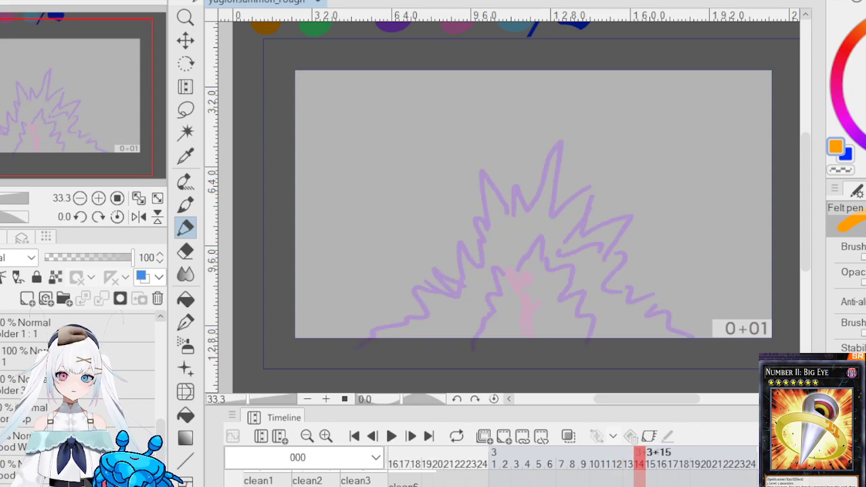
{"action": "left_click", "coordinate": [472, 464]}
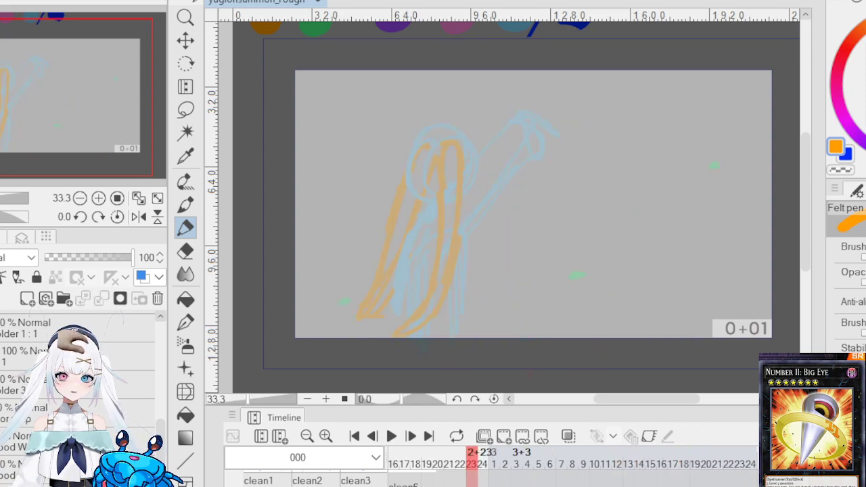
Step: Create a new animation folder near Flood Water, add a first cel at frame 2+23, and rename the folder Forward (11+12)
{"action": "scroll", "coordinate": [473, 477], "scroll_direction": "down", "scroll_amount": 2}
{"action": "scroll", "coordinate": [473, 477], "scroll_direction": "down", "scroll_amount": 4}
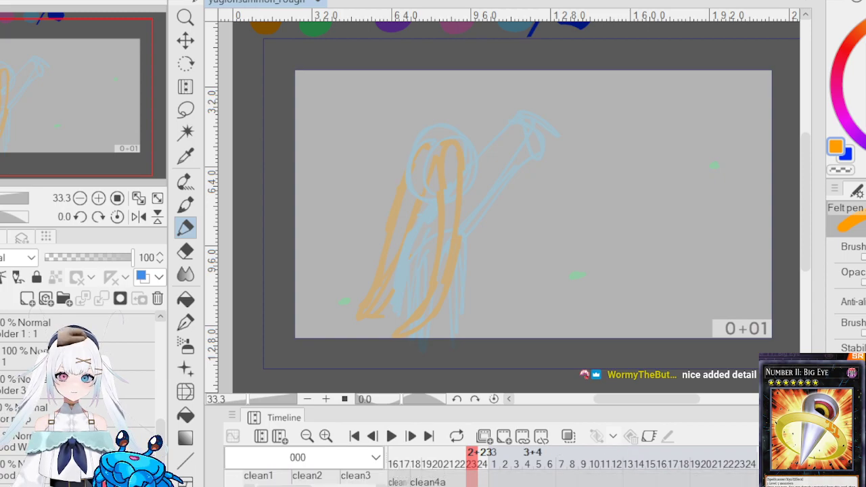
{"action": "scroll", "coordinate": [473, 477], "scroll_direction": "down", "scroll_amount": 3}
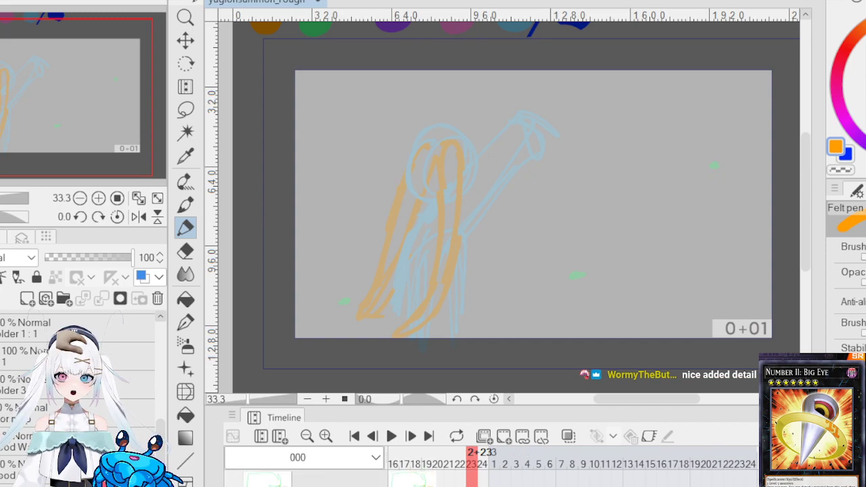
{"action": "left_click", "coordinate": [89, 257]}
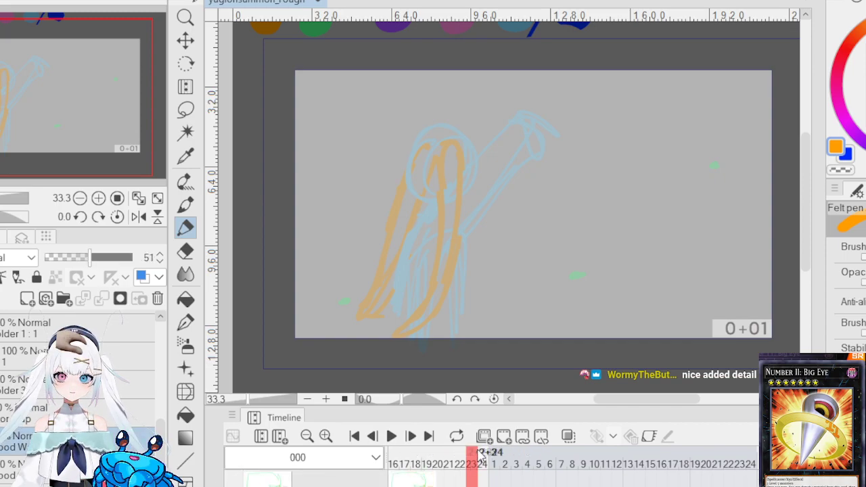
{"action": "left_click", "coordinate": [505, 438]}
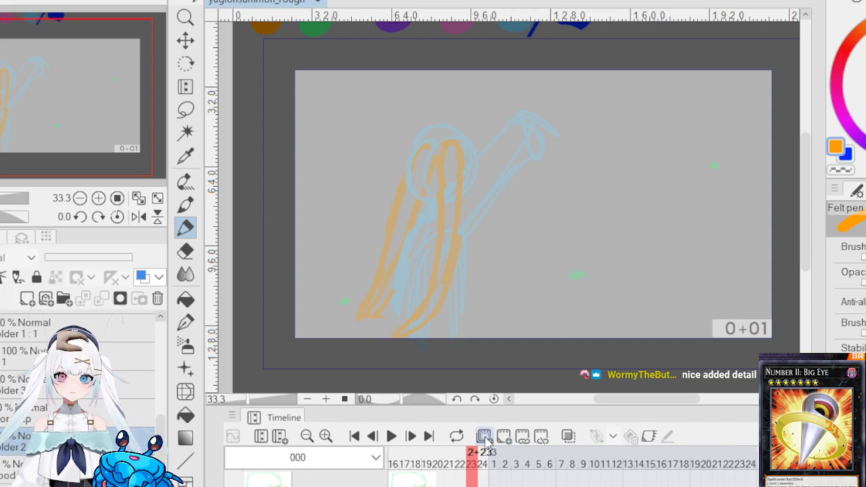
{"action": "left_click", "coordinate": [506, 441]}
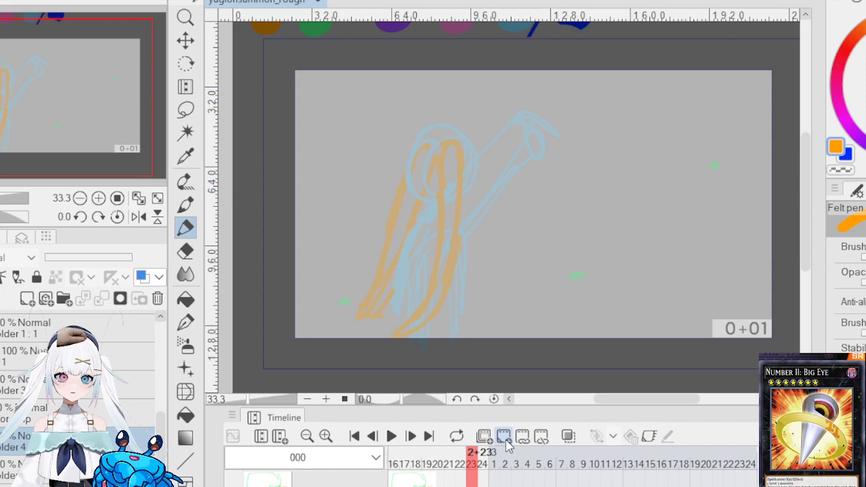
{"action": "left_click", "coordinate": [509, 440]}
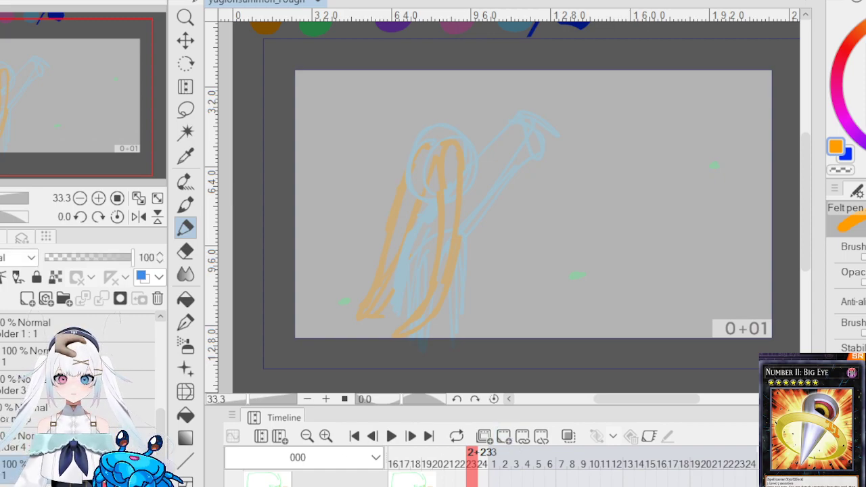
{"action": "left_click", "coordinate": [22, 449]}
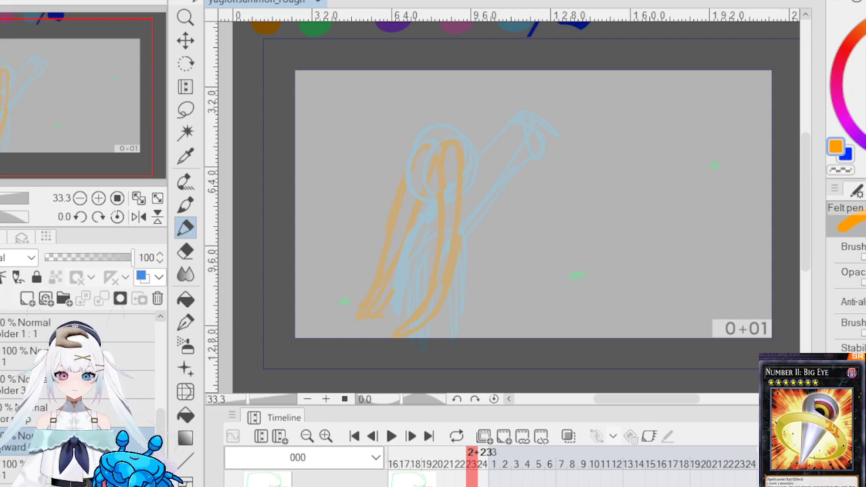
Step: Set up a layer folder for the first cel of Forward (11+12) and add a new raster layer to it
{"action": "left_click", "coordinate": [14, 464]}
{"action": "left_click", "coordinate": [65, 304]}
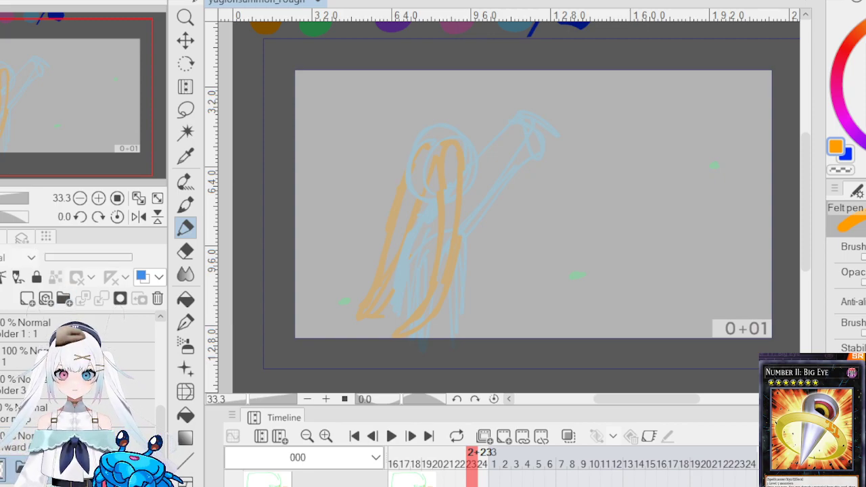
{"action": "key", "text": "c"}
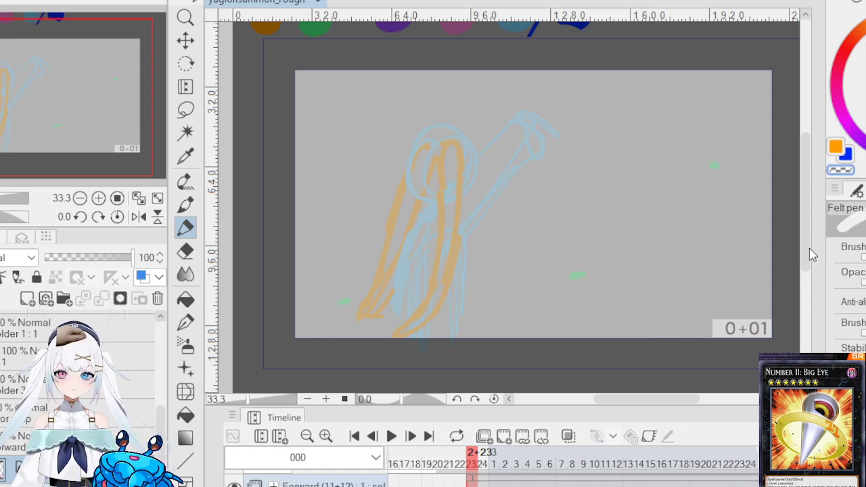
{"action": "scroll", "coordinate": [807, 253], "scroll_direction": "up", "scroll_amount": 1}
{"action": "scroll", "coordinate": [807, 254], "scroll_direction": "up", "scroll_amount": 1}
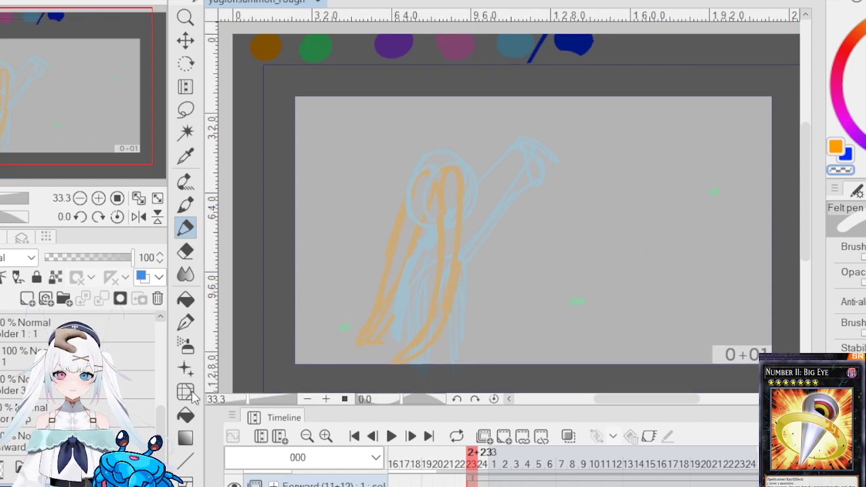
{"action": "left_click", "coordinate": [27, 300]}
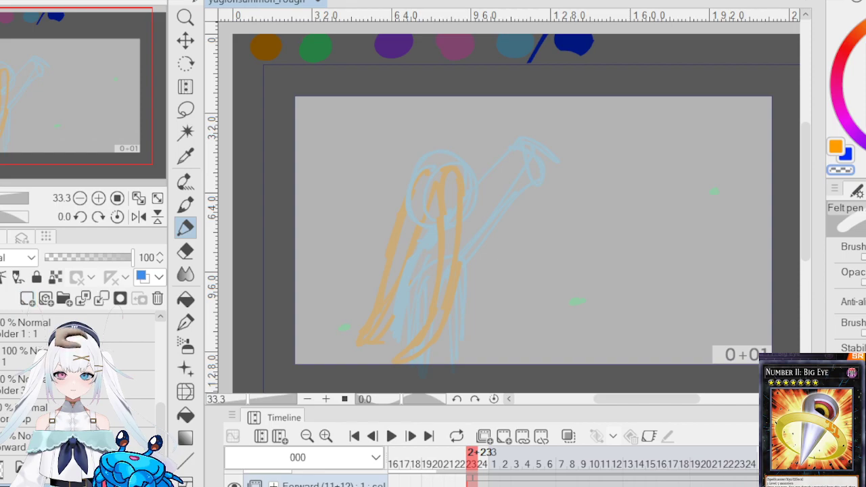
Step: Select the drawing layer in the cel's folder, sample dark blue and light blue from the swatches, and ready the Felt pen in dark blue
{"action": "left_click", "coordinate": [20, 414]}
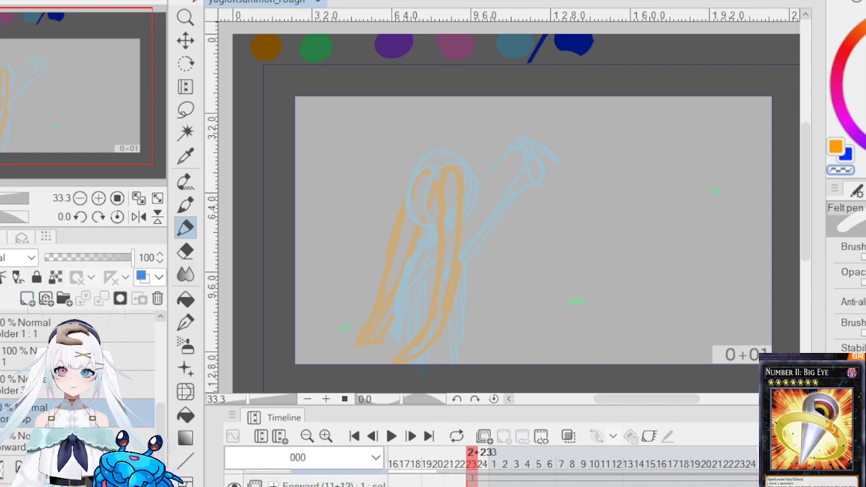
{"action": "left_click", "coordinate": [186, 157]}
{"action": "left_click", "coordinate": [590, 40]}
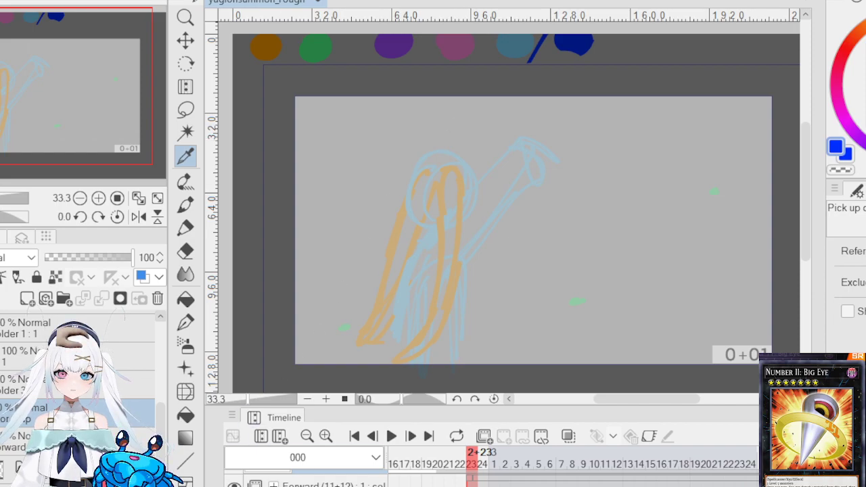
{"action": "left_click", "coordinate": [516, 43]}
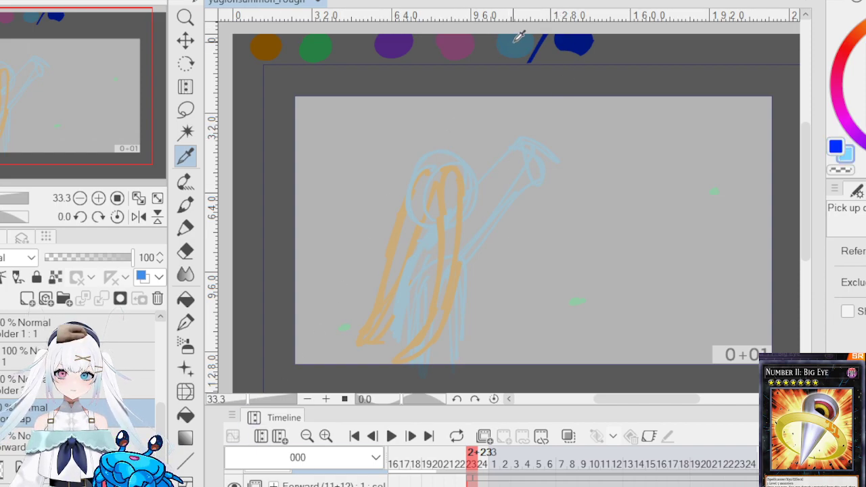
{"action": "left_click", "coordinate": [184, 230]}
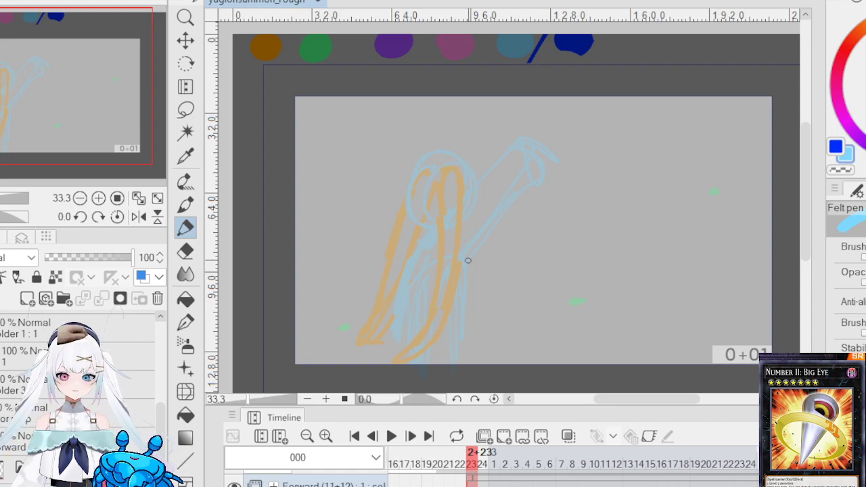
{"action": "key", "text": "x"}
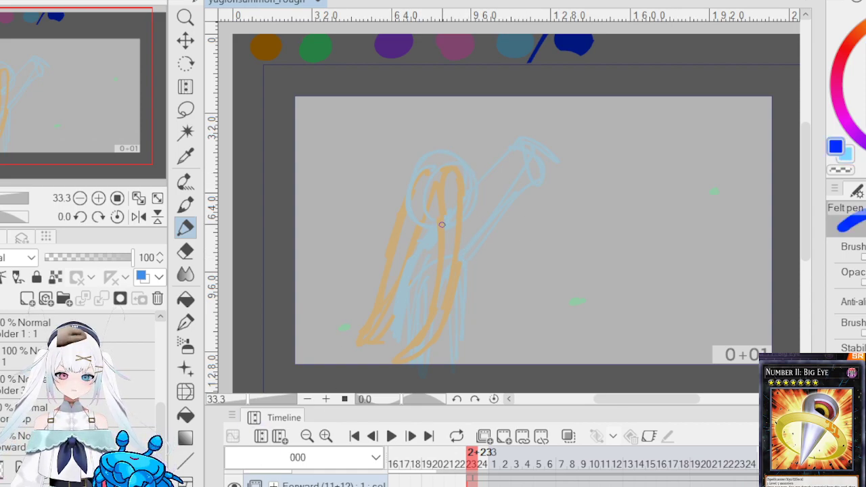
Step: Sketch the start of the raised sleeve's upper edge from the shoulder in dark blue, undoing the misplaced extensions toward the hand
{"action": "scroll", "coordinate": [443, 251], "scroll_direction": "up", "scroll_amount": 1}
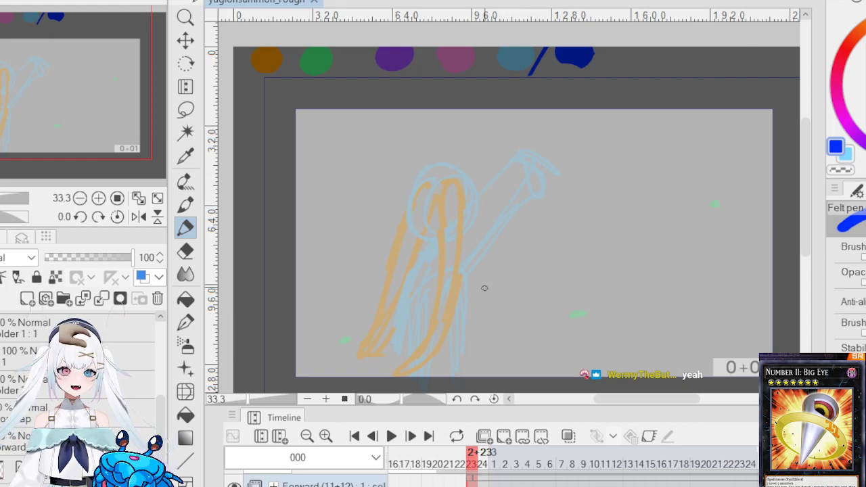
{"action": "scroll", "coordinate": [484, 288], "scroll_direction": "up", "scroll_amount": 1}
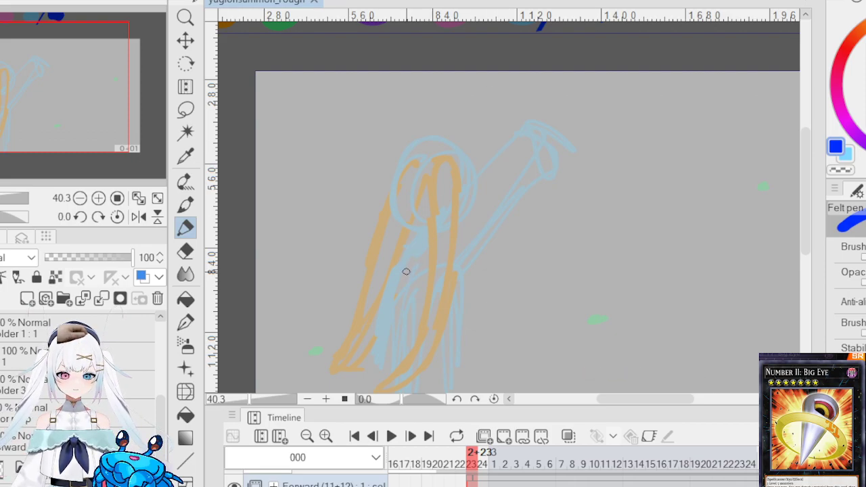
{"action": "mouse_move", "coordinate": [401, 283]}
{"action": "left_mouse_down"}
{"action": "mouse_move", "coordinate": [444, 229]}
{"action": "mouse_move", "coordinate": [436, 232]}
{"action": "mouse_move", "coordinate": [522, 155]}
{"action": "left_mouse_up"}
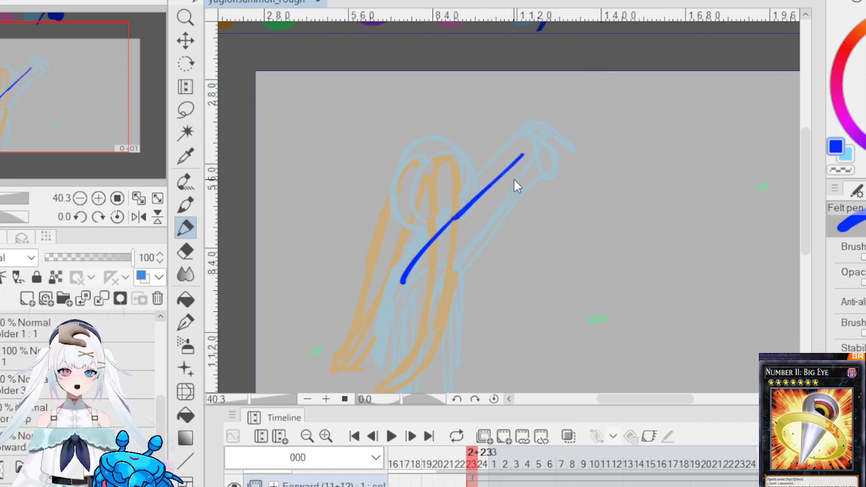
{"action": "key", "text": "ctrl+z"}
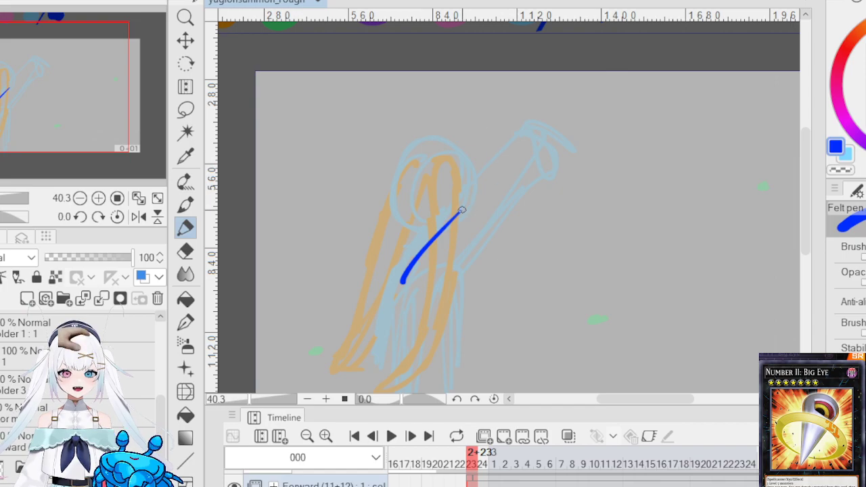
{"action": "left_click_drag", "start_coordinate": [460, 211], "coordinate": [557, 127]}
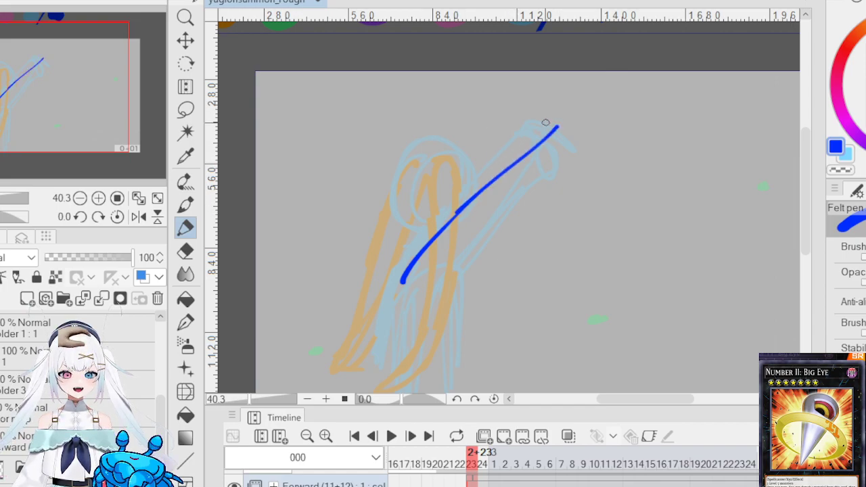
{"action": "key", "text": "ctrl+z"}
Step: Extend the sleeve's upper edge toward the raised hand and curve the sleeve opening around its end, undoing unwanted strokes
{"action": "mouse_move", "coordinate": [454, 216]}
{"action": "left_mouse_down"}
{"action": "mouse_move", "coordinate": [515, 139]}
{"action": "mouse_move", "coordinate": [504, 153]}
{"action": "mouse_move", "coordinate": [560, 160]}
{"action": "mouse_move", "coordinate": [525, 148]}
{"action": "mouse_move", "coordinate": [545, 147]}
{"action": "mouse_move", "coordinate": [565, 183]}
{"action": "mouse_move", "coordinate": [547, 162]}
{"action": "mouse_move", "coordinate": [553, 192]}
{"action": "left_mouse_up"}
{"action": "mouse_move", "coordinate": [534, 142]}
{"action": "left_mouse_down"}
{"action": "mouse_move", "coordinate": [555, 141]}
{"action": "mouse_move", "coordinate": [574, 165]}
{"action": "mouse_move", "coordinate": [578, 183]}
{"action": "mouse_move", "coordinate": [559, 184]}
{"action": "mouse_move", "coordinate": [581, 171]}
{"action": "left_mouse_up"}
{"action": "mouse_move", "coordinate": [558, 157]}
{"action": "left_mouse_down"}
{"action": "mouse_move", "coordinate": [575, 159]}
{"action": "mouse_move", "coordinate": [572, 144]}
{"action": "left_mouse_up"}
{"action": "key", "text": "ctrl+z"}
{"action": "key", "text": "ctrl+z"}
{"action": "key", "text": "ctrl+z"}
{"action": "key", "text": "ctrl+z"}
{"action": "key", "text": "ctrl+z"}
{"action": "key", "text": "ctrl+z"}
{"action": "key", "text": "ctrl+z"}
{"action": "key", "text": "ctrl+z"}
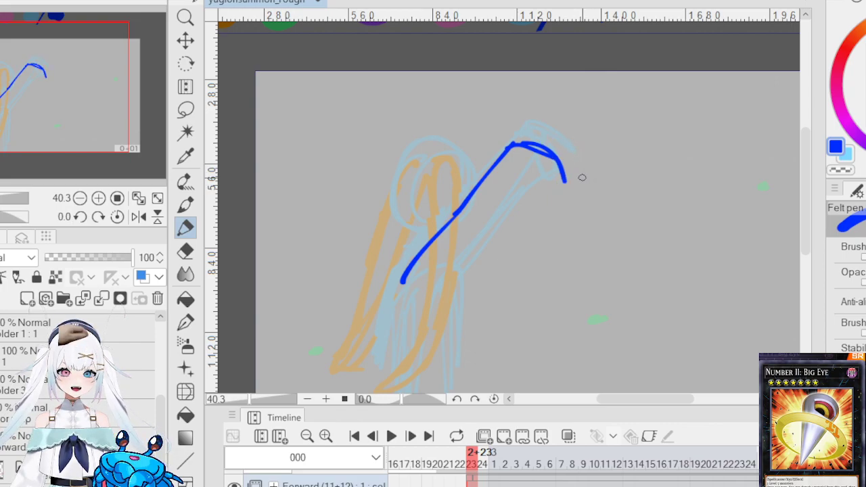
Step: Close the raised sleeve with a lower edge back to the body and add a hatched trim band along its opening
{"action": "mouse_move", "coordinate": [565, 177]}
{"action": "left_mouse_down"}
{"action": "mouse_move", "coordinate": [530, 215]}
{"action": "mouse_move", "coordinate": [556, 193]}
{"action": "mouse_move", "coordinate": [544, 207]}
{"action": "mouse_move", "coordinate": [434, 274]}
{"action": "left_mouse_up"}
{"action": "left_click_drag", "start_coordinate": [497, 233], "coordinate": [432, 293]}
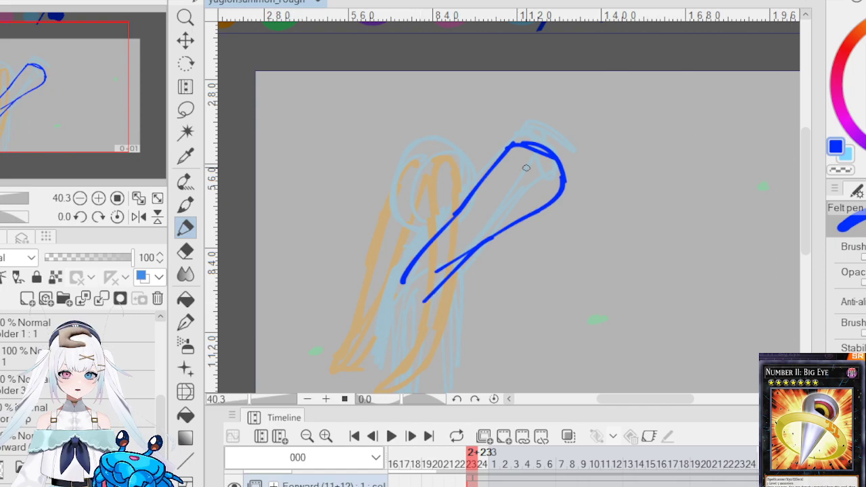
{"action": "left_click_drag", "start_coordinate": [509, 149], "coordinate": [565, 204]}
{"action": "key", "text": "ctrl+z"}
{"action": "mouse_move", "coordinate": [508, 149]}
{"action": "left_mouse_down"}
{"action": "mouse_move", "coordinate": [563, 201]}
{"action": "mouse_move", "coordinate": [535, 149]}
{"action": "mouse_move", "coordinate": [553, 166]}
{"action": "mouse_move", "coordinate": [564, 184]}
{"action": "mouse_move", "coordinate": [555, 182]}
{"action": "mouse_move", "coordinate": [556, 196]}
{"action": "left_mouse_up"}
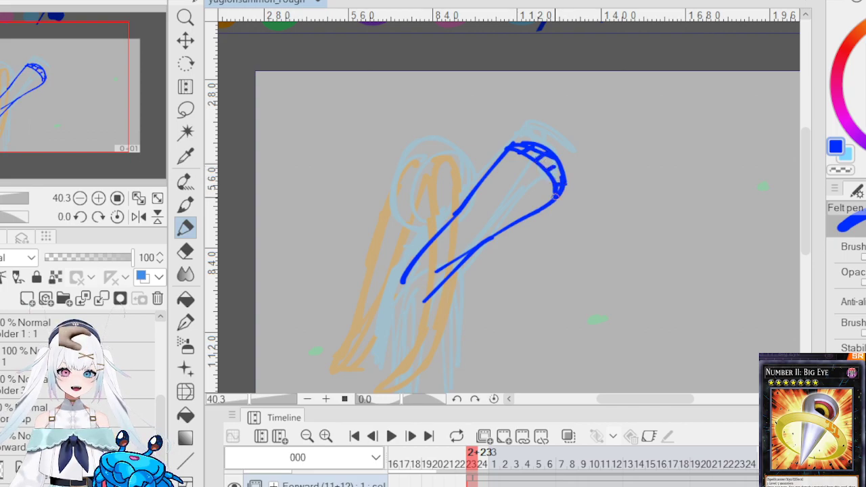
Step: Sketch the round head in light blue with a curved hair strand rising from its crown
{"action": "mouse_move", "coordinate": [802, 232]}
{"action": "left_mouse_down"}
{"action": "mouse_move", "coordinate": [811, 259]}
{"action": "mouse_move", "coordinate": [804, 242]}
{"action": "left_mouse_up"}
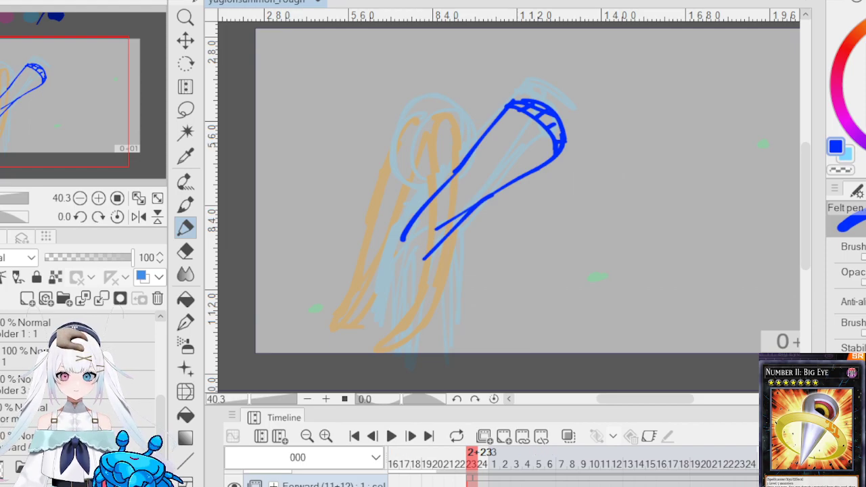
{"action": "key", "text": "x"}
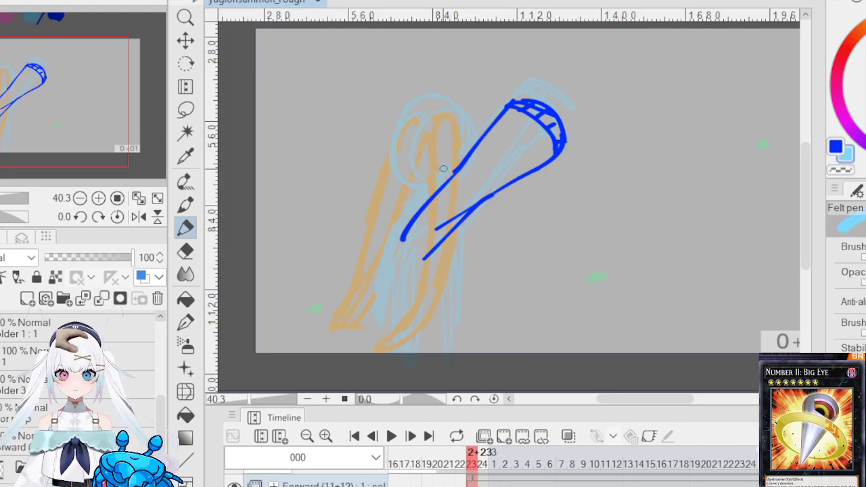
{"action": "mouse_move", "coordinate": [468, 133]}
{"action": "left_mouse_down"}
{"action": "mouse_move", "coordinate": [440, 108]}
{"action": "mouse_move", "coordinate": [416, 113]}
{"action": "mouse_move", "coordinate": [400, 154]}
{"action": "mouse_move", "coordinate": [465, 107]}
{"action": "mouse_move", "coordinate": [438, 101]}
{"action": "mouse_move", "coordinate": [406, 111]}
{"action": "mouse_move", "coordinate": [390, 157]}
{"action": "mouse_move", "coordinate": [404, 194]}
{"action": "left_mouse_up"}
{"action": "left_click_drag", "start_coordinate": [402, 126], "coordinate": [420, 185]}
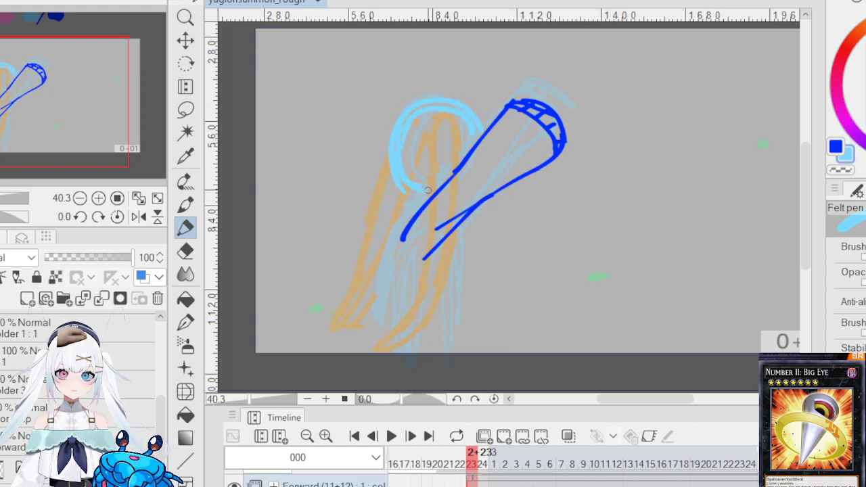
{"action": "left_click_drag", "start_coordinate": [390, 143], "coordinate": [429, 197]}
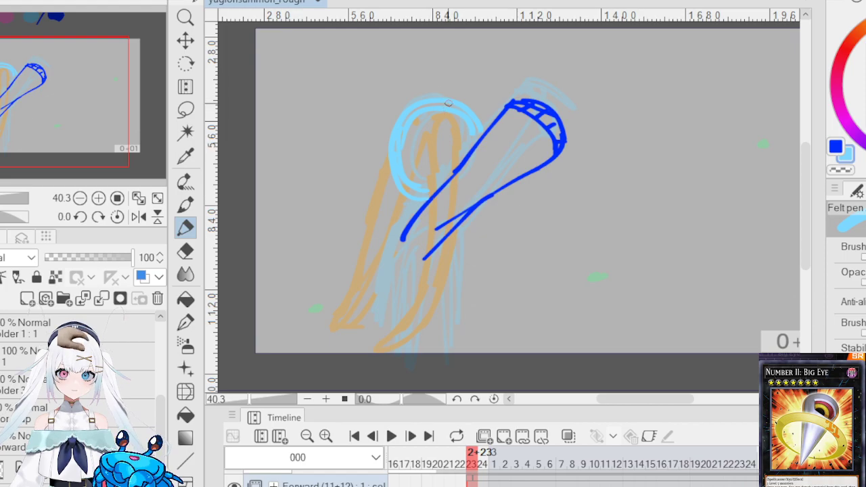
{"action": "mouse_move", "coordinate": [458, 100]}
{"action": "left_mouse_down"}
{"action": "mouse_move", "coordinate": [464, 42]}
{"action": "mouse_move", "coordinate": [400, 70]}
{"action": "mouse_move", "coordinate": [443, 84]}
{"action": "mouse_move", "coordinate": [440, 99]}
{"action": "left_mouse_up"}
{"action": "left_click_drag", "start_coordinate": [447, 54], "coordinate": [414, 73]}
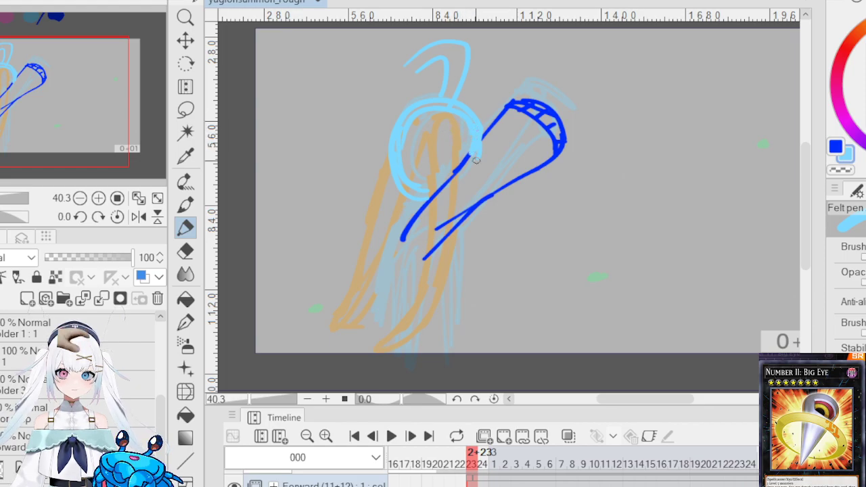
Step: Sketch the hair edges framing the face and the collar below the chin in light blue, undoing the trial shapes inside the face
{"action": "left_click_drag", "start_coordinate": [445, 118], "coordinate": [458, 115]}
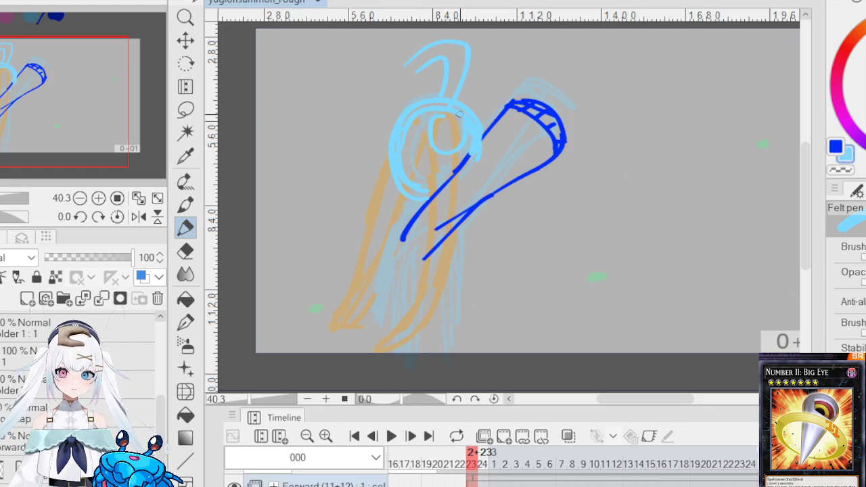
{"action": "key", "text": "ctrl+z"}
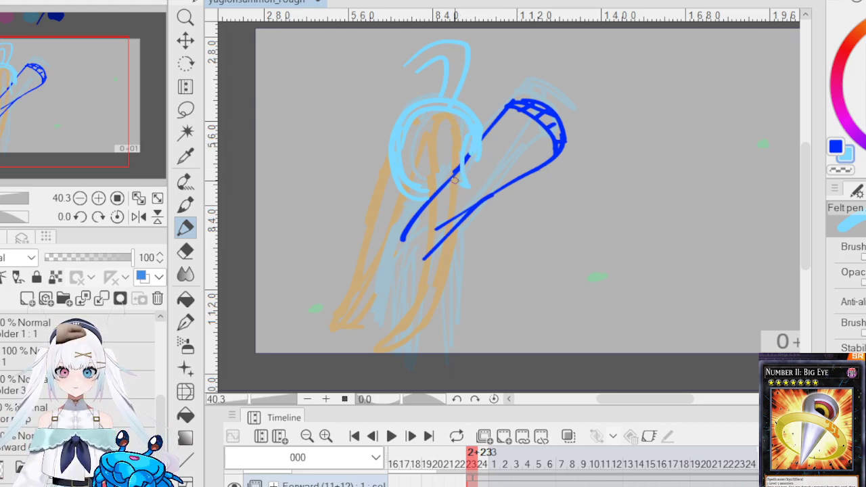
{"action": "left_click_drag", "start_coordinate": [416, 115], "coordinate": [415, 185]}
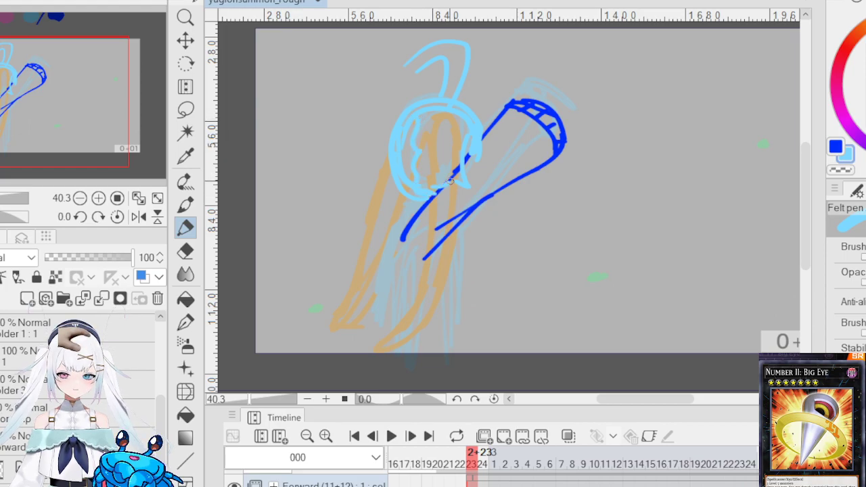
{"action": "mouse_move", "coordinate": [457, 182]}
{"action": "left_mouse_down"}
{"action": "mouse_move", "coordinate": [468, 217]}
{"action": "mouse_move", "coordinate": [443, 184]}
{"action": "mouse_move", "coordinate": [448, 207]}
{"action": "mouse_move", "coordinate": [455, 210]}
{"action": "mouse_move", "coordinate": [452, 178]}
{"action": "left_mouse_up"}
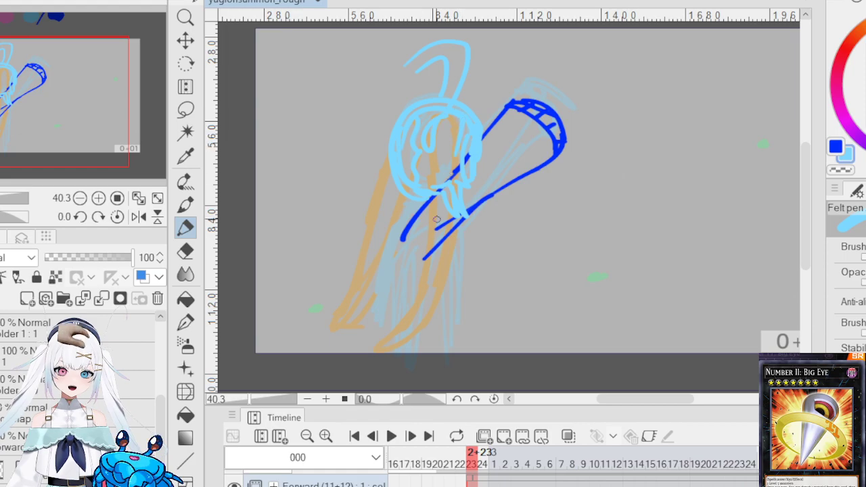
{"action": "key", "text": "ctrl+z"}
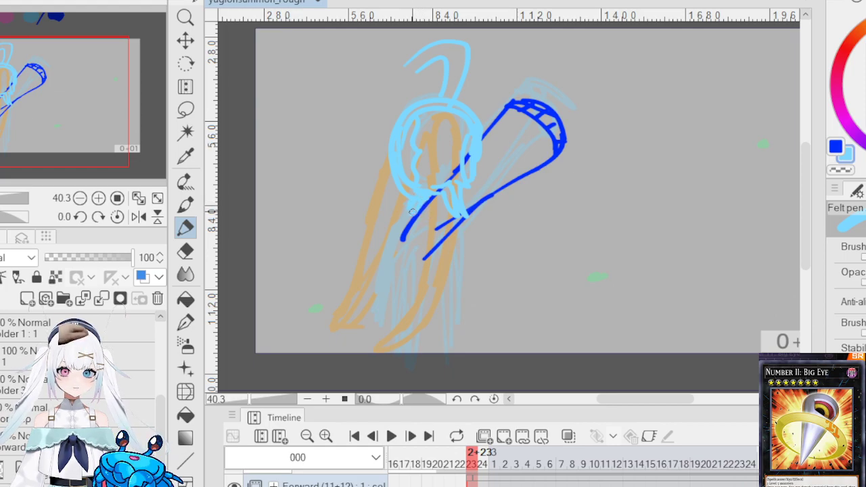
Step: Sketch the torso, waist and long flared skirt with a trimmed hem, plus the lines hanging behind it, in light blue
{"action": "mouse_move", "coordinate": [416, 200]}
{"action": "left_mouse_down"}
{"action": "mouse_move", "coordinate": [434, 216]}
{"action": "mouse_move", "coordinate": [425, 220]}
{"action": "mouse_move", "coordinate": [444, 228]}
{"action": "mouse_move", "coordinate": [445, 216]}
{"action": "mouse_move", "coordinate": [459, 232]}
{"action": "mouse_move", "coordinate": [461, 288]}
{"action": "mouse_move", "coordinate": [449, 234]}
{"action": "mouse_move", "coordinate": [479, 327]}
{"action": "left_mouse_up"}
{"action": "mouse_move", "coordinate": [419, 330]}
{"action": "left_mouse_down"}
{"action": "mouse_move", "coordinate": [474, 348]}
{"action": "mouse_move", "coordinate": [475, 323]}
{"action": "mouse_move", "coordinate": [497, 352]}
{"action": "mouse_move", "coordinate": [448, 369]}
{"action": "left_mouse_up"}
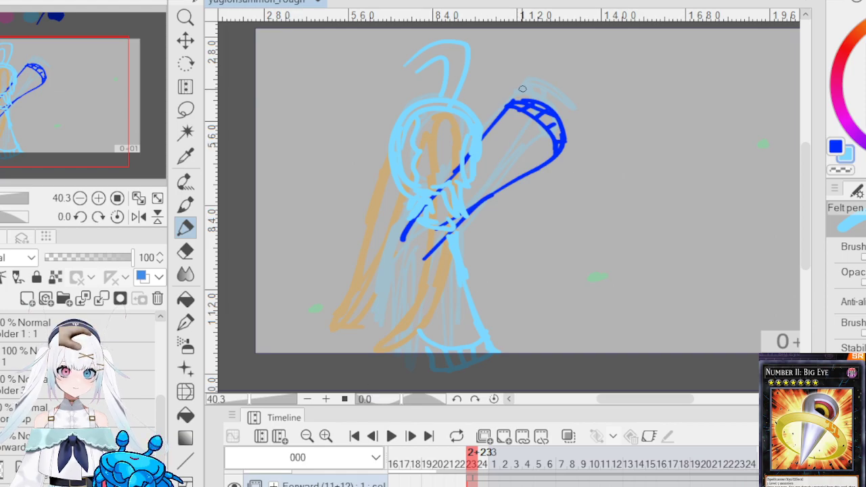
{"action": "mouse_move", "coordinate": [493, 145]}
{"action": "left_mouse_down"}
{"action": "mouse_move", "coordinate": [514, 132]}
{"action": "mouse_move", "coordinate": [513, 170]}
{"action": "left_mouse_up"}
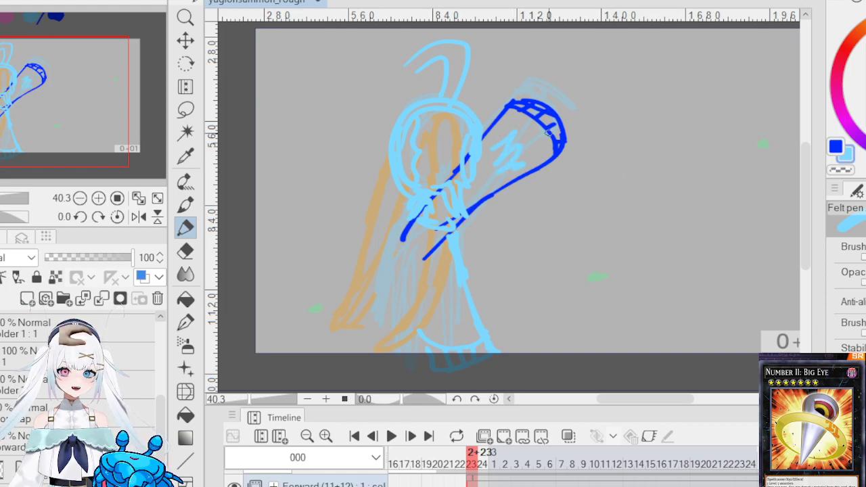
{"action": "key", "text": "ctrl+z"}
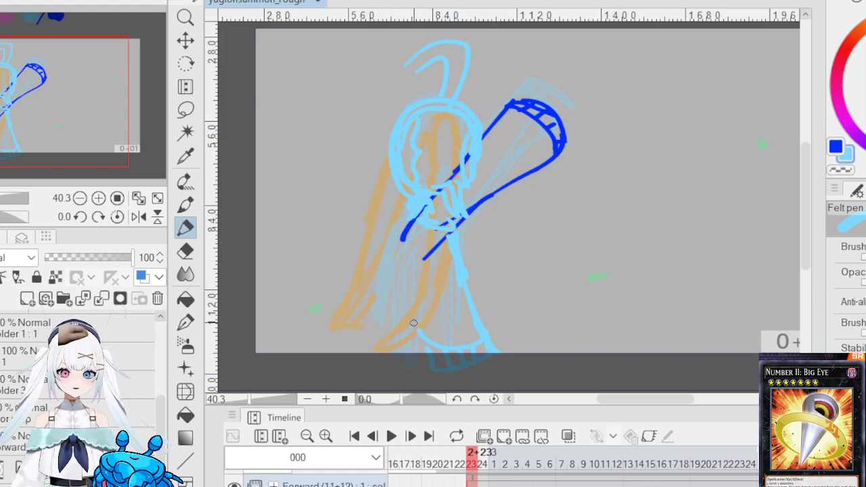
{"action": "left_click_drag", "start_coordinate": [416, 333], "coordinate": [417, 247]}
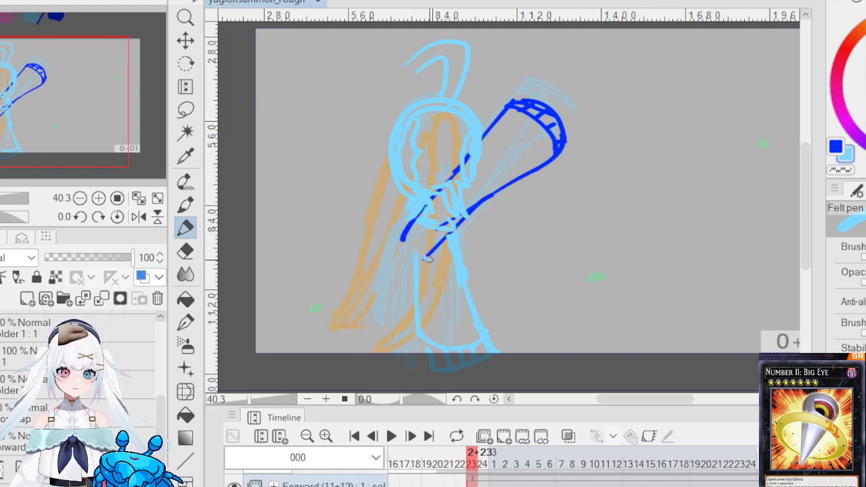
{"action": "left_click_drag", "start_coordinate": [480, 285], "coordinate": [433, 280]}
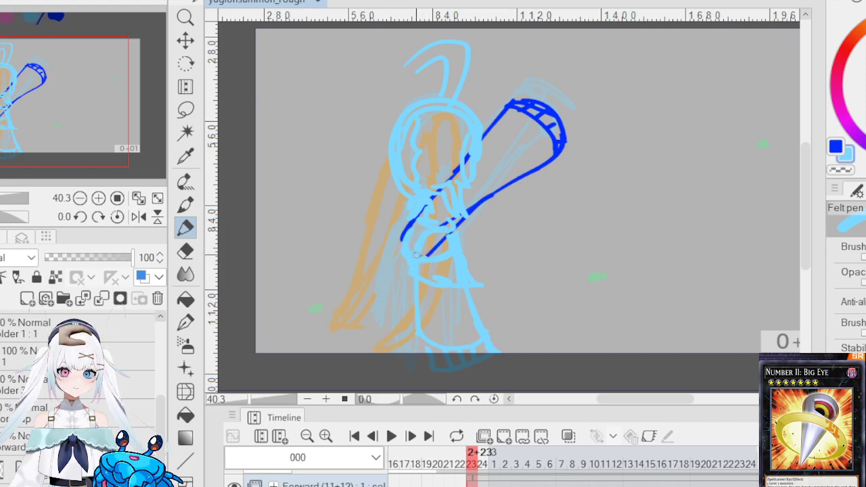
{"action": "left_click_drag", "start_coordinate": [397, 255], "coordinate": [394, 353]}
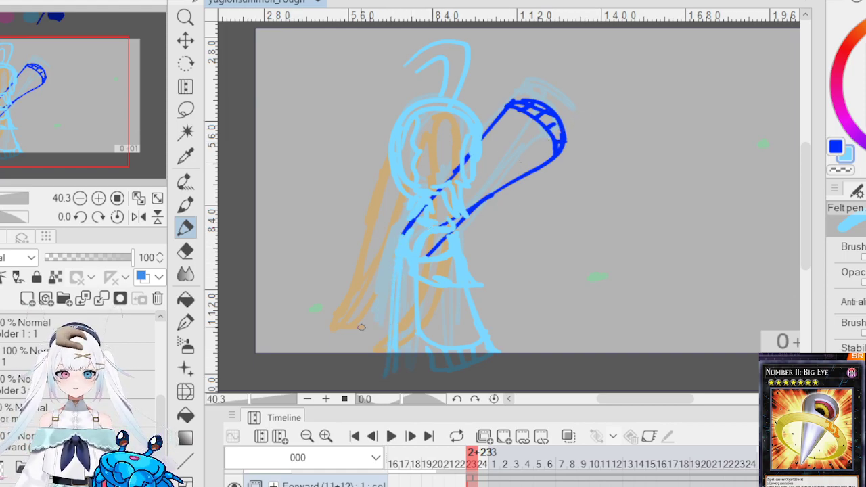
Step: Add the hand and small bow-like details to the raised sleeve in dark blue
{"action": "key", "text": "x"}
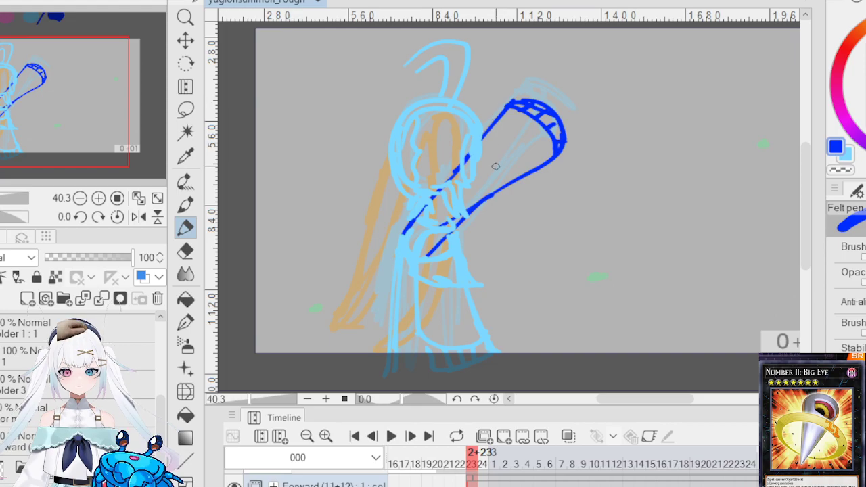
{"action": "mouse_move", "coordinate": [507, 171]}
{"action": "left_mouse_down"}
{"action": "mouse_move", "coordinate": [504, 155]}
{"action": "mouse_move", "coordinate": [490, 156]}
{"action": "mouse_move", "coordinate": [489, 169]}
{"action": "mouse_move", "coordinate": [535, 164]}
{"action": "mouse_move", "coordinate": [509, 183]}
{"action": "mouse_move", "coordinate": [539, 174]}
{"action": "mouse_move", "coordinate": [519, 163]}
{"action": "mouse_move", "coordinate": [486, 180]}
{"action": "mouse_move", "coordinate": [490, 200]}
{"action": "mouse_move", "coordinate": [473, 194]}
{"action": "mouse_move", "coordinate": [482, 185]}
{"action": "mouse_move", "coordinate": [496, 195]}
{"action": "mouse_move", "coordinate": [509, 190]}
{"action": "mouse_move", "coordinate": [554, 152]}
{"action": "mouse_move", "coordinate": [536, 160]}
{"action": "mouse_move", "coordinate": [545, 171]}
{"action": "left_mouse_up"}
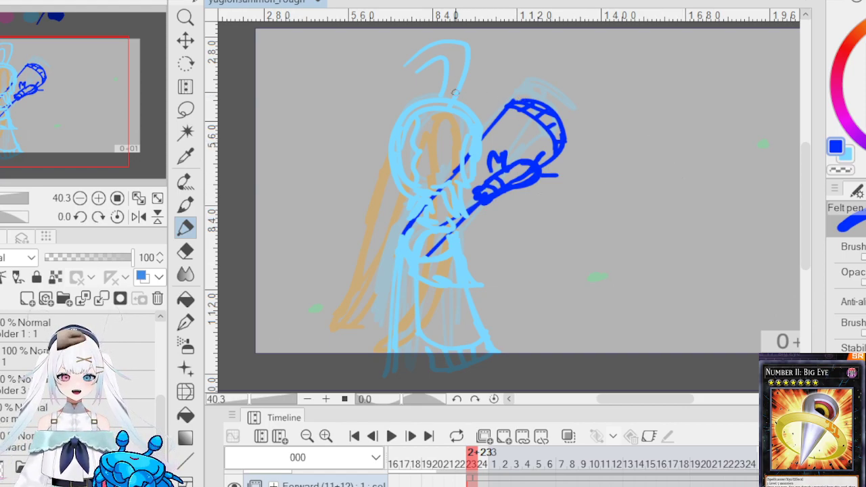
{"action": "mouse_move", "coordinate": [495, 126]}
{"action": "left_mouse_down"}
{"action": "mouse_move", "coordinate": [511, 134]}
{"action": "mouse_move", "coordinate": [497, 136]}
{"action": "mouse_move", "coordinate": [486, 121]}
{"action": "mouse_move", "coordinate": [490, 134]}
{"action": "left_mouse_up"}
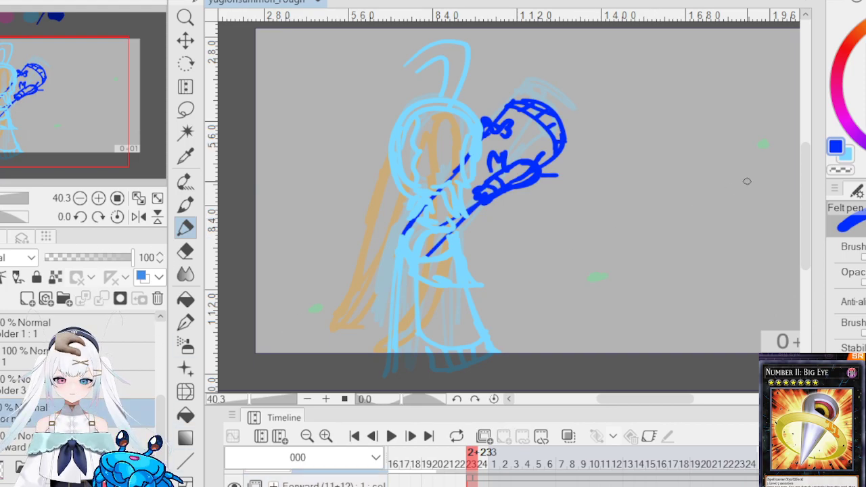
Step: Sample pink from the swatch row above the frame as the drawing colour and return to the Felt pen
{"action": "mouse_move", "coordinate": [804, 241]}
{"action": "left_mouse_down"}
{"action": "mouse_move", "coordinate": [815, 210]}
{"action": "mouse_move", "coordinate": [815, 224]}
{"action": "left_mouse_up"}
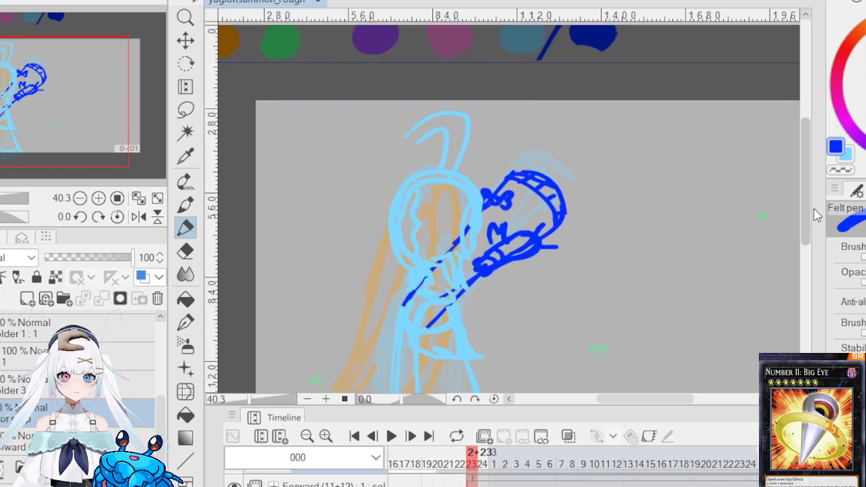
{"action": "left_click", "coordinate": [186, 155]}
{"action": "left_click", "coordinate": [445, 42]}
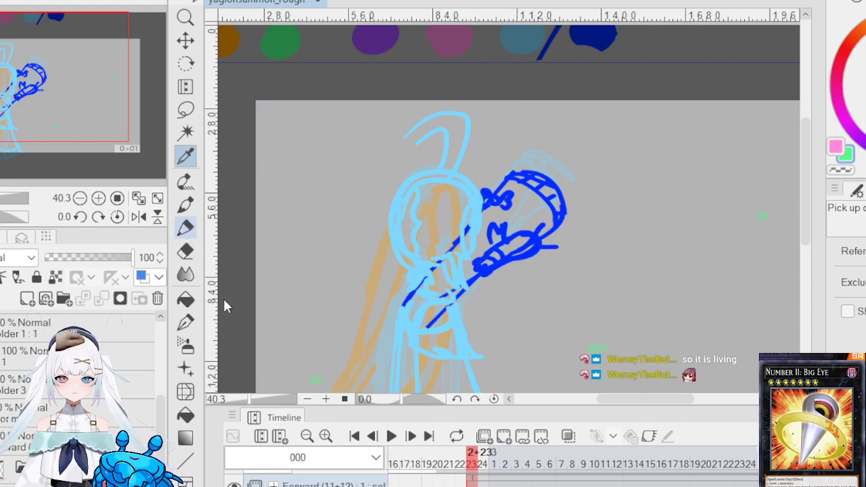
{"action": "key", "text": "p"}
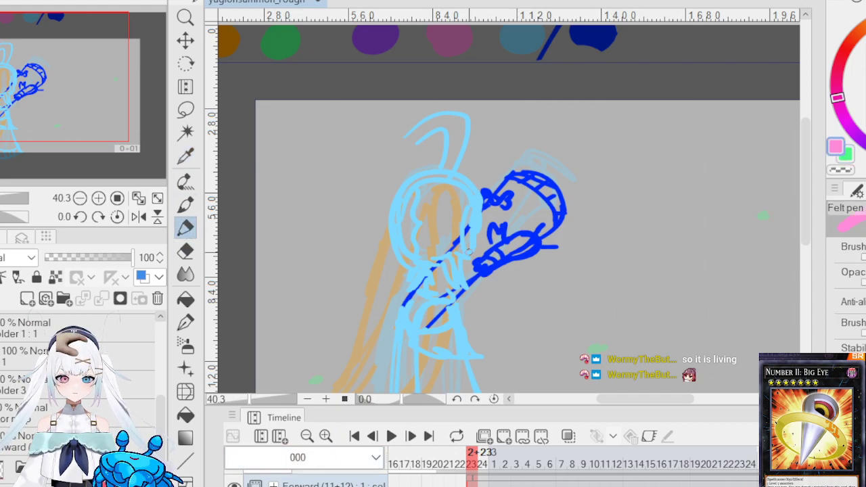
Step: Sketch the long hair strand trailing behind the figure in pink, ending in a solid pointed tip
{"action": "scroll", "coordinate": [469, 237], "scroll_direction": "down", "scroll_amount": 5}
{"action": "scroll", "coordinate": [514, 203], "scroll_direction": "left", "scroll_amount": 2}
{"action": "scroll", "coordinate": [558, 168], "scroll_direction": "up", "scroll_amount": 1}
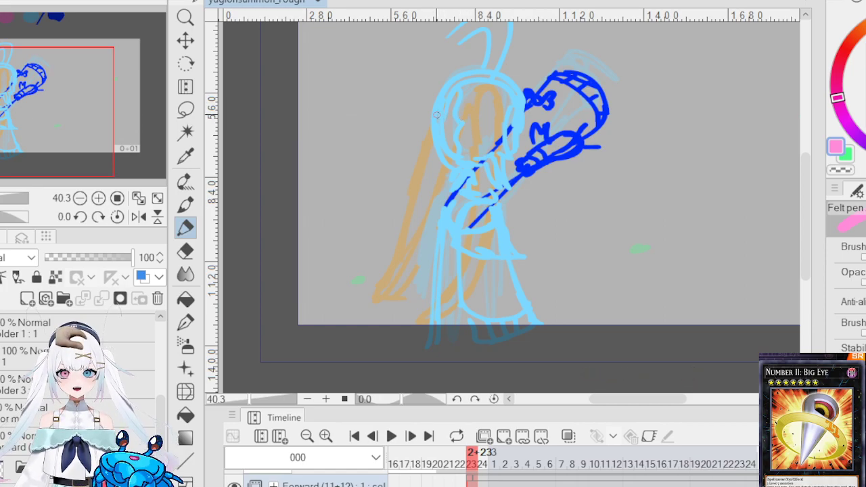
{"action": "left_click_drag", "start_coordinate": [439, 107], "coordinate": [414, 209]}
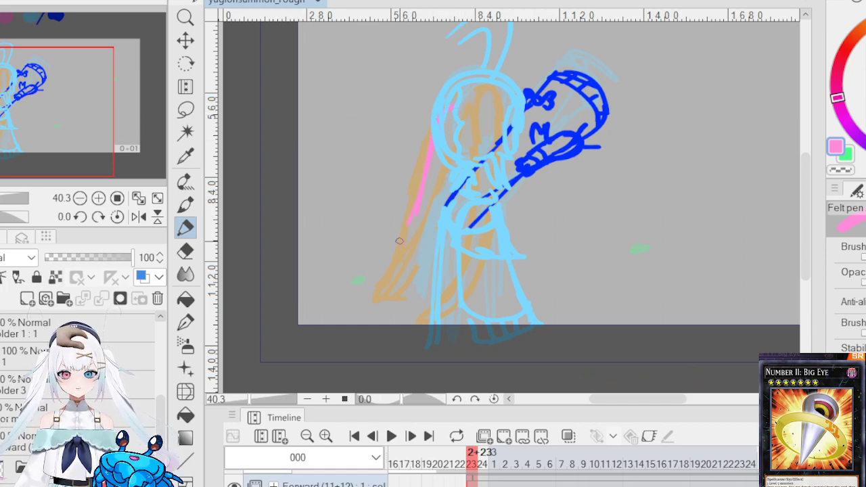
{"action": "mouse_move", "coordinate": [430, 144]}
{"action": "left_mouse_down"}
{"action": "mouse_move", "coordinate": [412, 219]}
{"action": "mouse_move", "coordinate": [380, 272]}
{"action": "left_mouse_up"}
{"action": "mouse_move", "coordinate": [419, 195]}
{"action": "left_mouse_down"}
{"action": "mouse_move", "coordinate": [394, 248]}
{"action": "mouse_move", "coordinate": [398, 292]}
{"action": "mouse_move", "coordinate": [384, 266]}
{"action": "mouse_move", "coordinate": [383, 310]}
{"action": "mouse_move", "coordinate": [402, 298]}
{"action": "mouse_move", "coordinate": [408, 270]}
{"action": "left_mouse_up"}
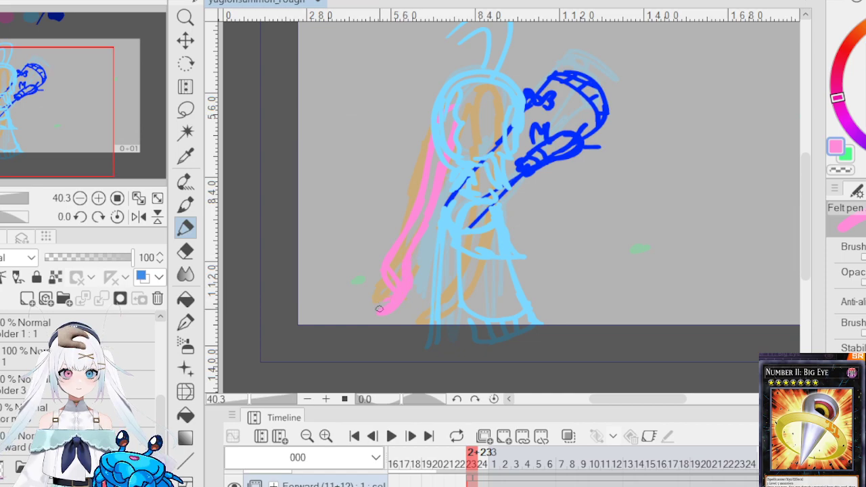
{"action": "left_click_drag", "start_coordinate": [395, 295], "coordinate": [362, 317]}
{"action": "mouse_move", "coordinate": [389, 273]}
{"action": "left_mouse_down"}
{"action": "mouse_move", "coordinate": [386, 305]}
{"action": "mouse_move", "coordinate": [361, 318]}
{"action": "left_mouse_up"}
{"action": "left_click_drag", "start_coordinate": [395, 295], "coordinate": [398, 236]}
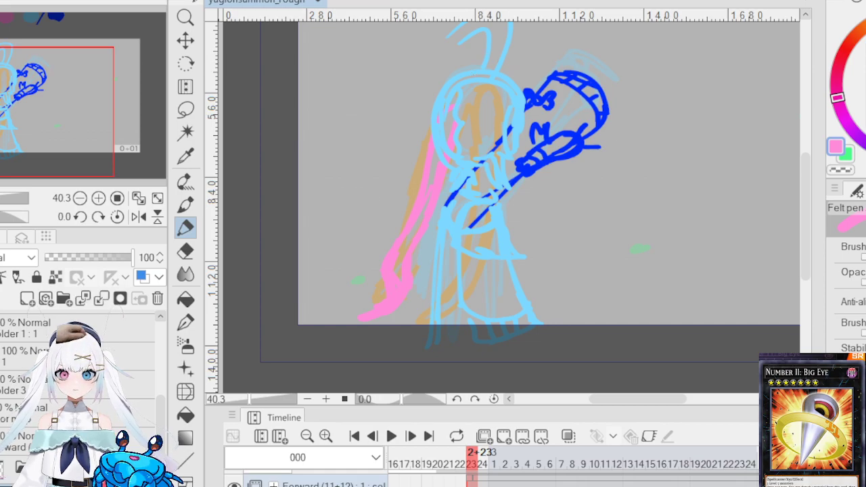
Step: Switch to green and outline the second long hair strand from inside the head down past the skirt hem
{"action": "key", "text": "x"}
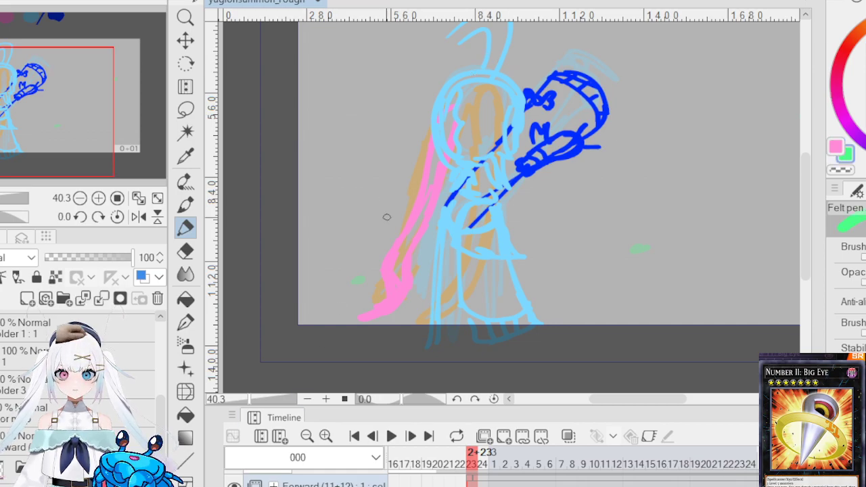
{"action": "scroll", "coordinate": [537, 188], "scroll_direction": "up", "scroll_amount": 1}
{"action": "left_click_drag", "start_coordinate": [482, 108], "coordinate": [468, 141]}
{"action": "mouse_move", "coordinate": [478, 106]}
{"action": "left_mouse_down"}
{"action": "mouse_move", "coordinate": [500, 137]}
{"action": "mouse_move", "coordinate": [487, 278]}
{"action": "mouse_move", "coordinate": [466, 314]}
{"action": "mouse_move", "coordinate": [445, 327]}
{"action": "mouse_move", "coordinate": [441, 354]}
{"action": "mouse_move", "coordinate": [422, 328]}
{"action": "mouse_move", "coordinate": [449, 300]}
{"action": "mouse_move", "coordinate": [472, 220]}
{"action": "left_mouse_up"}
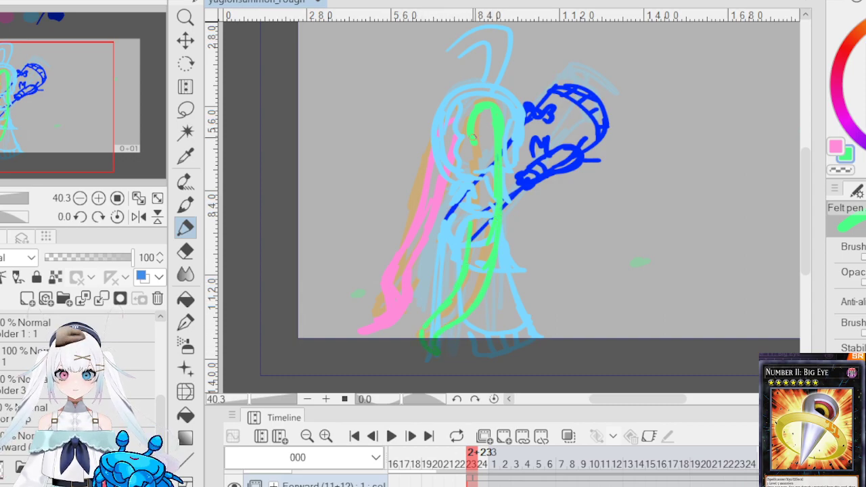
{"action": "left_click_drag", "start_coordinate": [473, 132], "coordinate": [475, 223]}
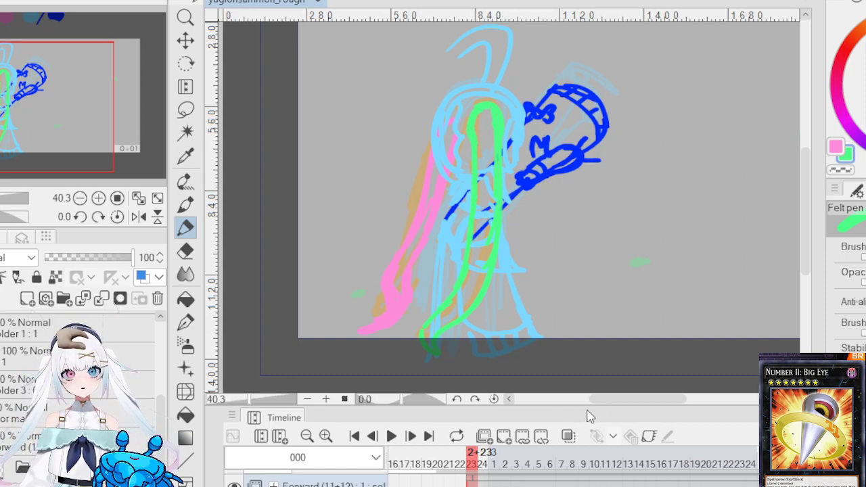
Step: Sample purple from the swatch row above the frame as the drawing colour and return to the Felt pen
{"action": "mouse_move", "coordinate": [627, 402]}
{"action": "left_mouse_down"}
{"action": "mouse_move", "coordinate": [646, 410]}
{"action": "mouse_move", "coordinate": [638, 408]}
{"action": "left_mouse_up"}
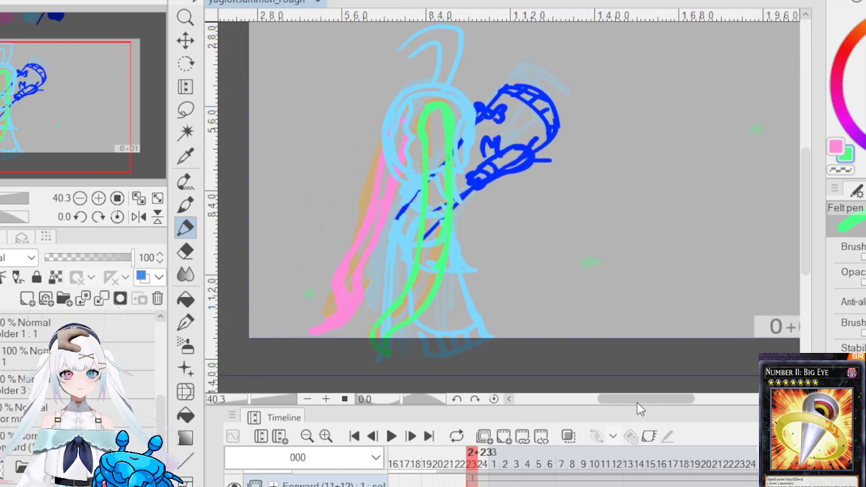
{"action": "left_click_drag", "start_coordinate": [605, 196], "coordinate": [606, 317]}
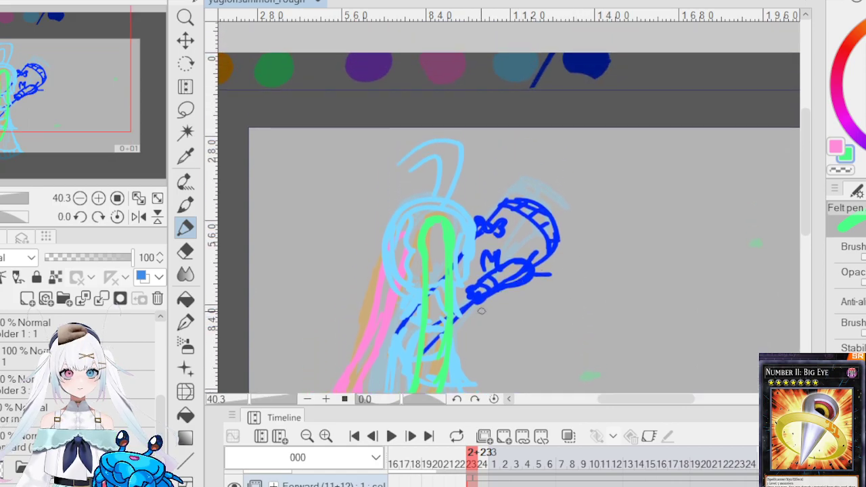
{"action": "left_click", "coordinate": [186, 156]}
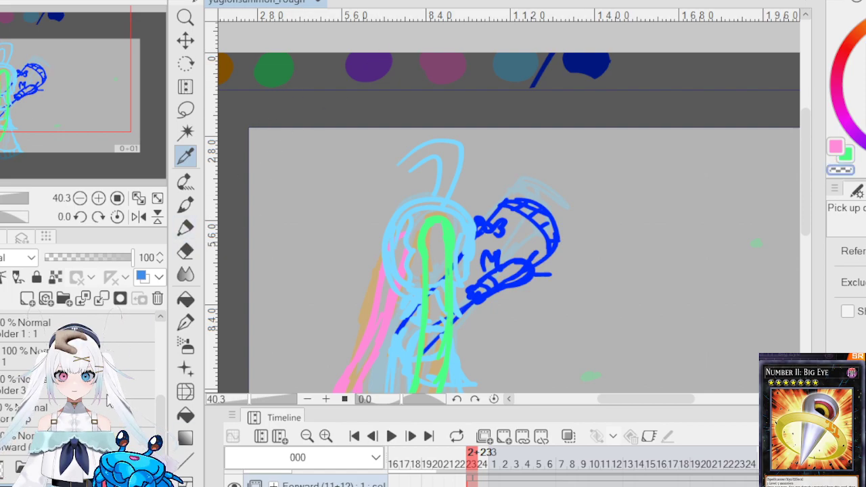
{"action": "left_click", "coordinate": [365, 64]}
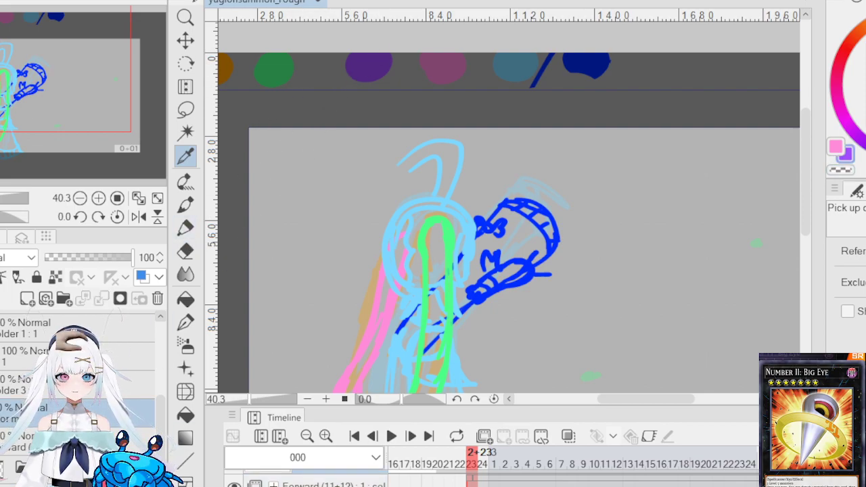
{"action": "left_click", "coordinate": [185, 227]}
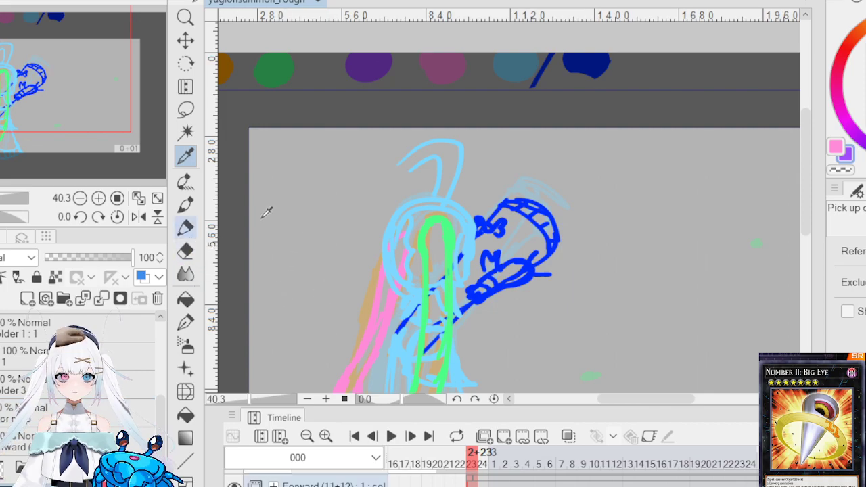
Step: Draw small purple ovals over the three green marks placed around the figure
{"action": "scroll", "coordinate": [486, 234], "scroll_direction": "down", "scroll_amount": 4}
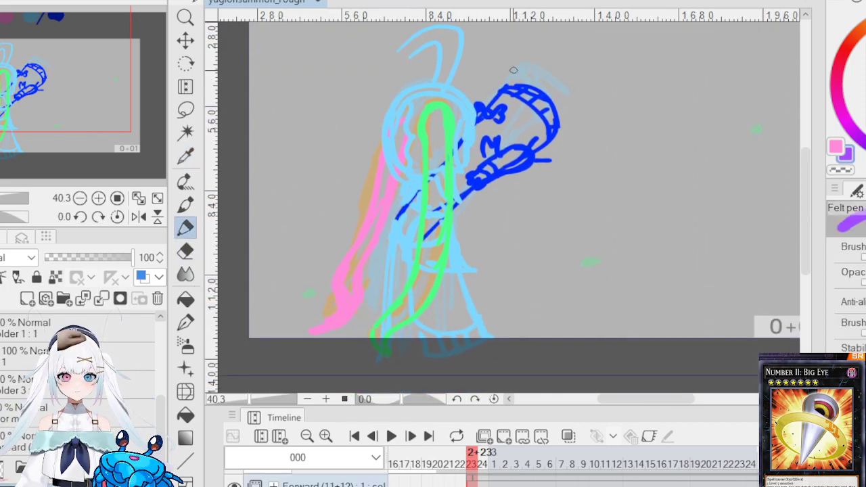
{"action": "left_click_drag", "start_coordinate": [301, 299], "coordinate": [315, 295]}
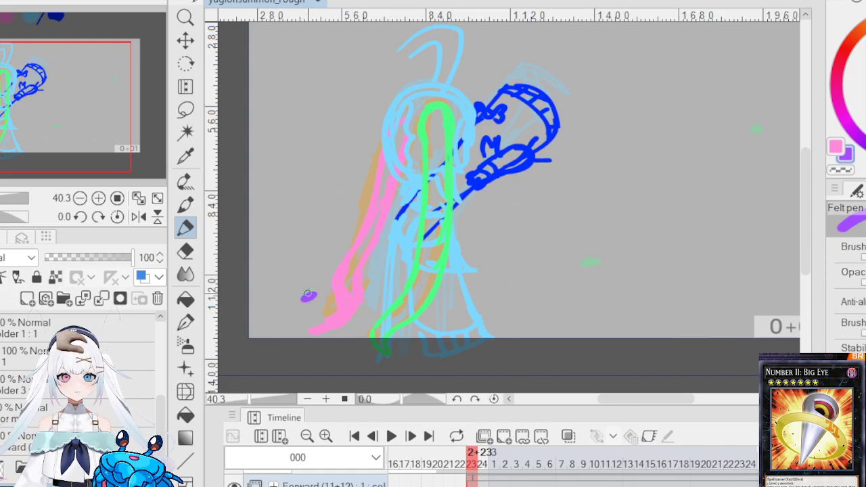
{"action": "left_click_drag", "start_coordinate": [582, 264], "coordinate": [600, 258]}
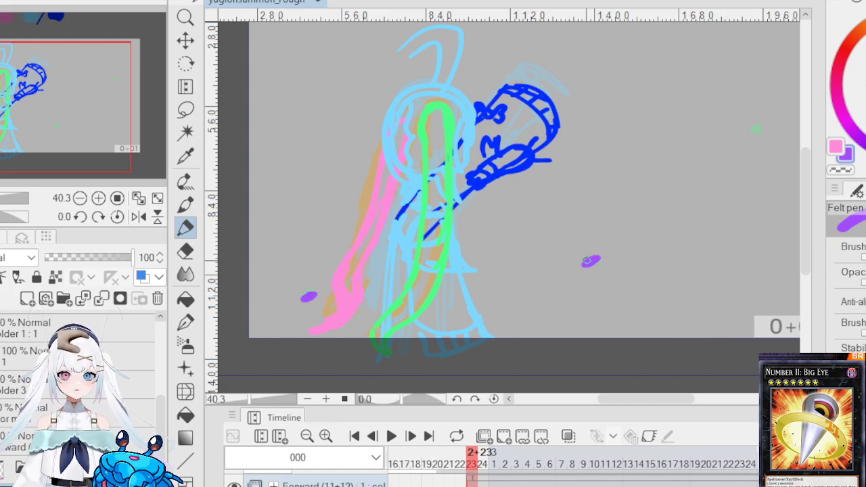
{"action": "left_click_drag", "start_coordinate": [633, 399], "coordinate": [651, 399]}
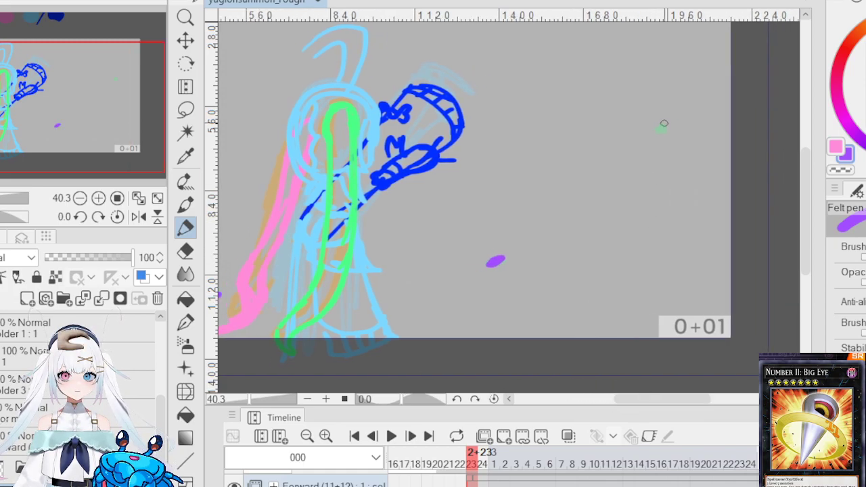
{"action": "left_click_drag", "start_coordinate": [659, 133], "coordinate": [667, 130]}
{"action": "mouse_move", "coordinate": [568, 196]}
{"action": "left_mouse_down"}
{"action": "mouse_move", "coordinate": [567, 245]}
{"action": "mouse_move", "coordinate": [567, 215]}
{"action": "mouse_move", "coordinate": [629, 220]}
{"action": "left_mouse_up"}
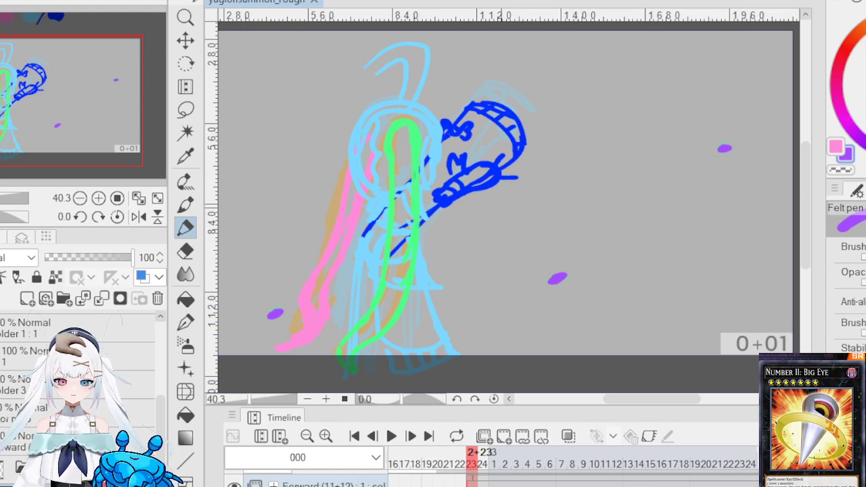
Step: Zoom out the timeline and view the shoe drawing at frame 1+19
{"action": "key", "text": "ctrl+minus"}
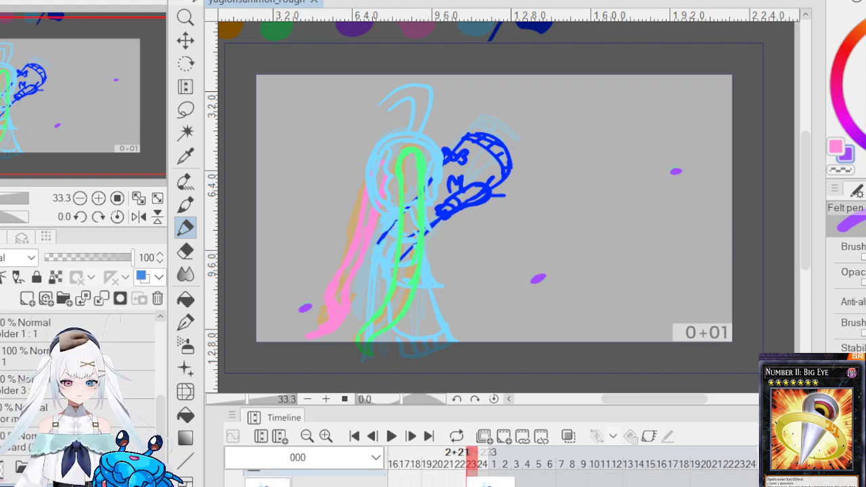
{"action": "left_click", "coordinate": [306, 436]}
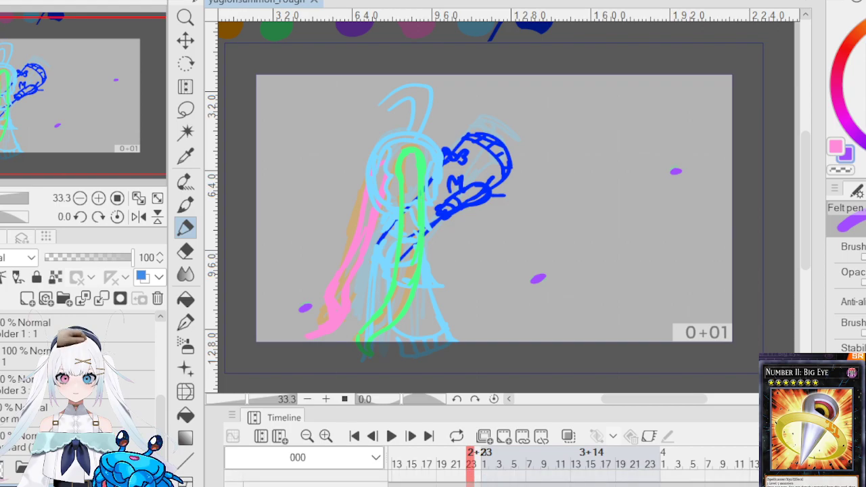
{"action": "left_click", "coordinate": [307, 436]}
{"action": "left_click", "coordinate": [307, 436]}
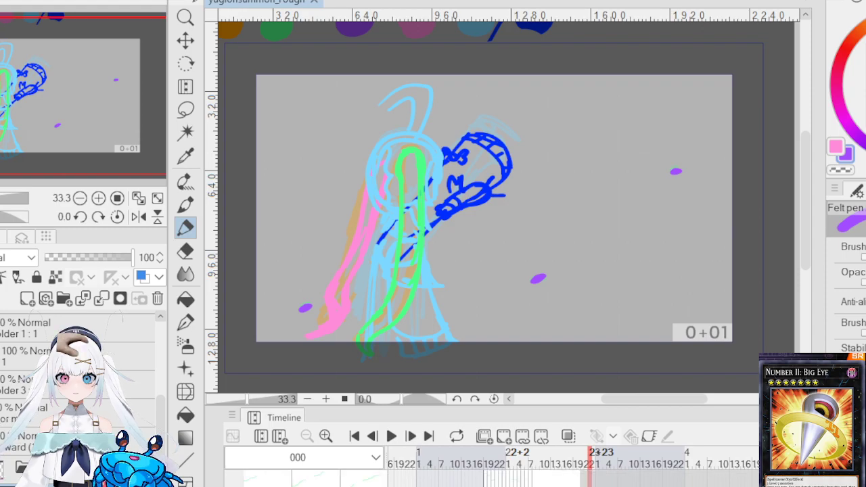
{"action": "left_click", "coordinate": [487, 452]}
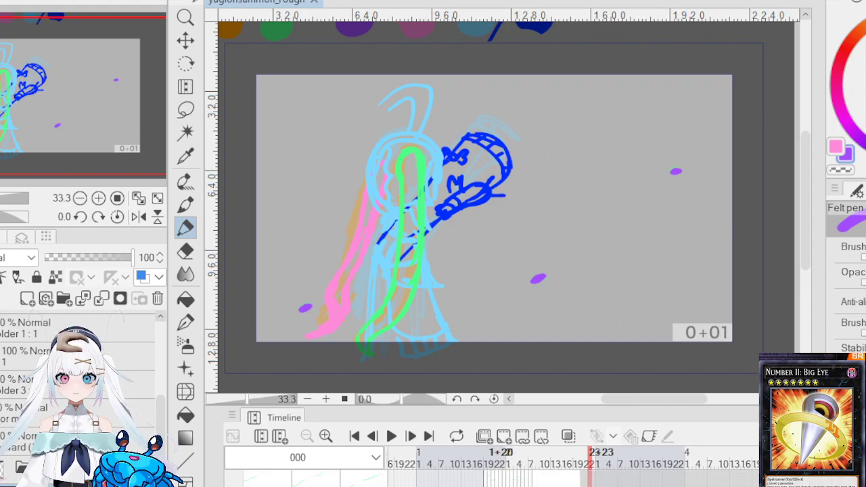
{"action": "left_click", "coordinate": [326, 436]}
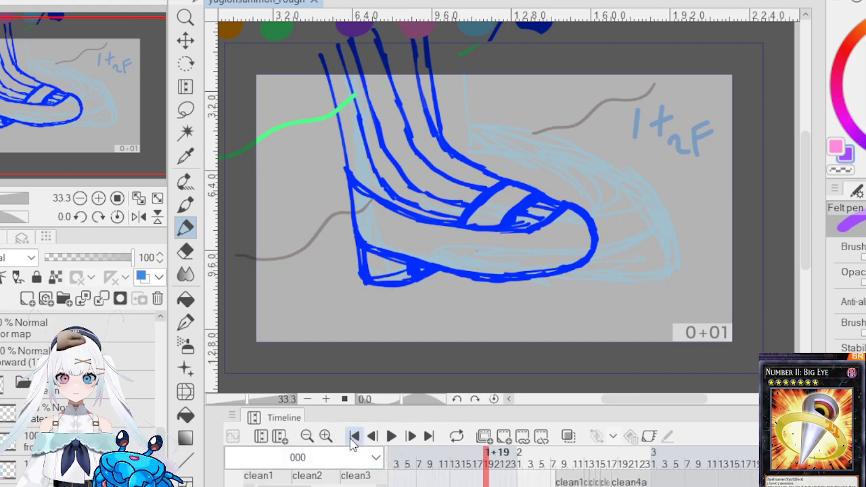
Step: Examine the Flood Water animation frame by frame from 2+7 to 2+16
{"action": "mouse_move", "coordinate": [591, 452]}
{"action": "left_mouse_down"}
{"action": "mouse_move", "coordinate": [482, 452]}
{"action": "mouse_move", "coordinate": [577, 452]}
{"action": "left_mouse_up"}
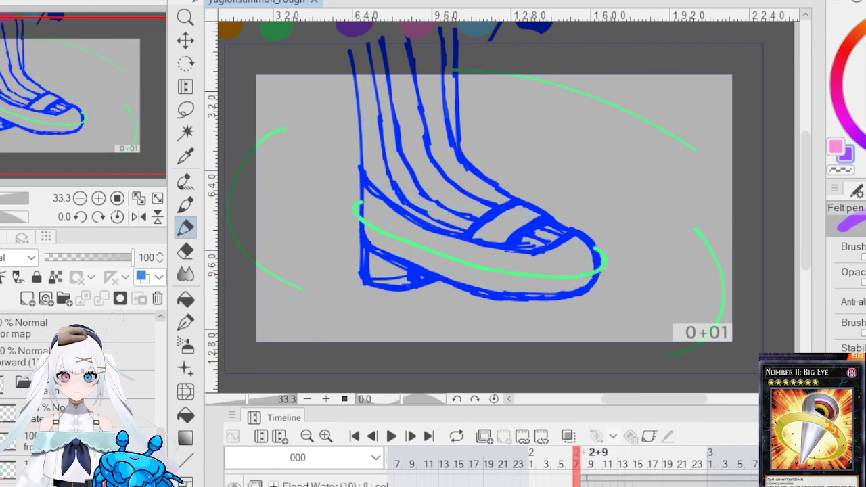
{"action": "left_click", "coordinate": [583, 457]}
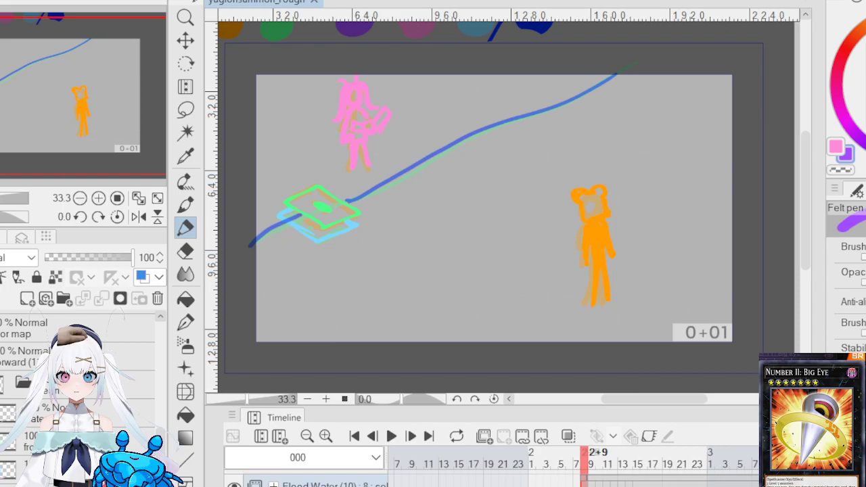
{"action": "left_click", "coordinate": [590, 457]}
{"action": "left_click", "coordinate": [599, 458]}
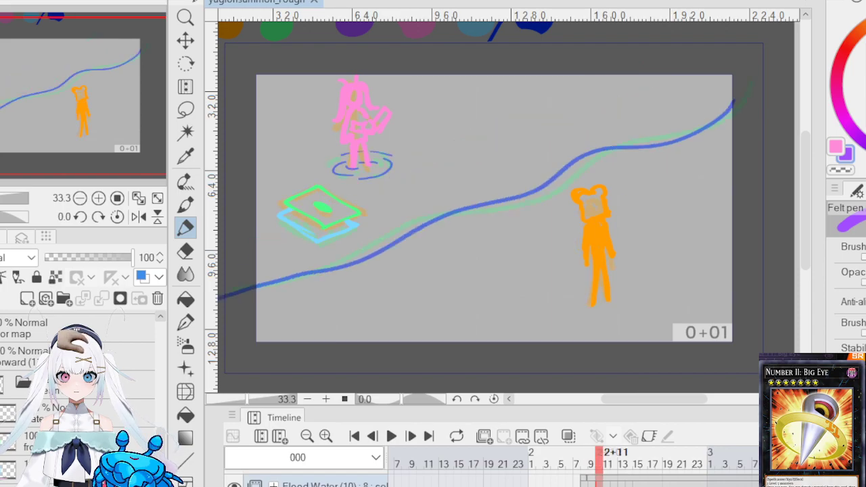
{"action": "left_click", "coordinate": [607, 457]}
{"action": "left_click", "coordinate": [614, 457]}
{"action": "left_click", "coordinate": [622, 457]}
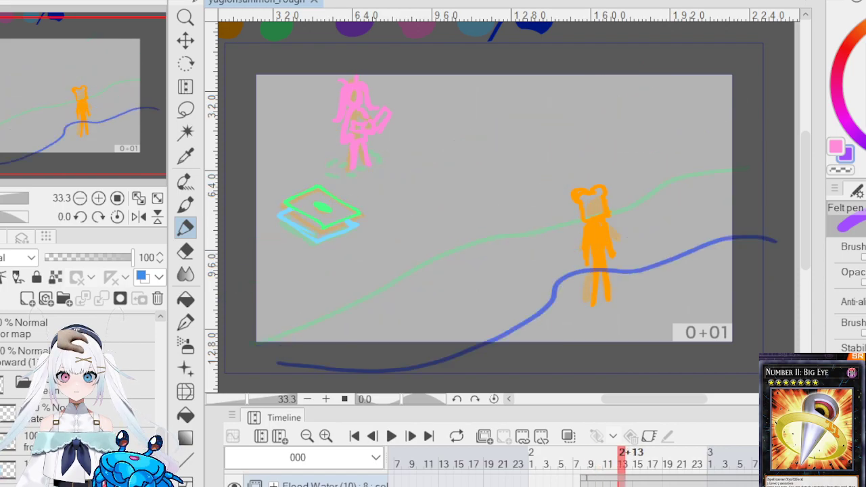
{"action": "left_click", "coordinate": [629, 458]}
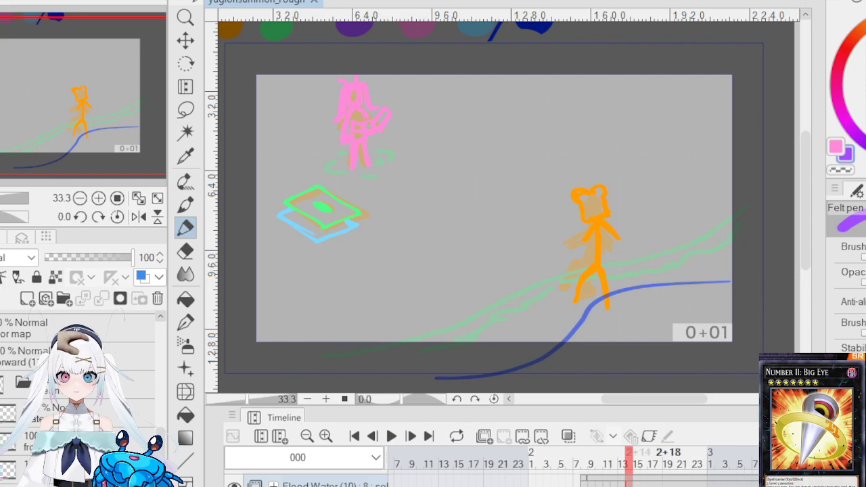
{"action": "left_click", "coordinate": [644, 458]}
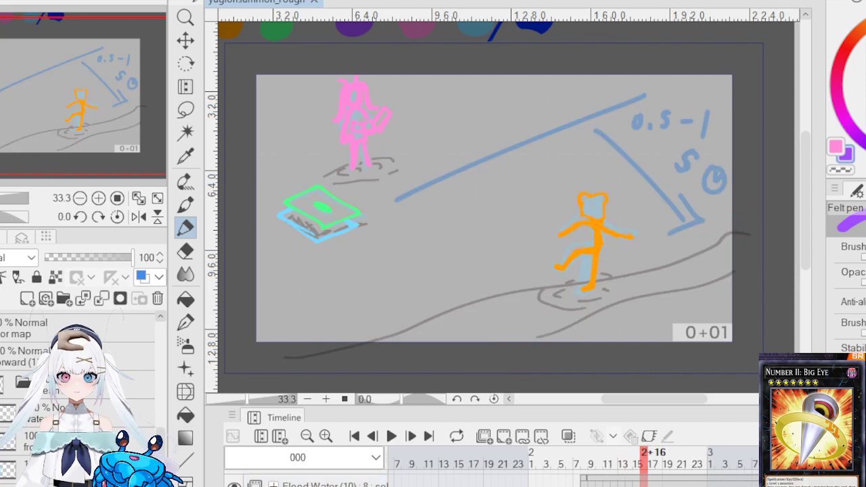
Step: Look over the remaining timeline and return to the colour-coded sketch at frame 2+23
{"action": "scroll", "coordinate": [493, 460], "scroll_direction": "right", "scroll_amount": 5}
{"action": "scroll", "coordinate": [433, 477], "scroll_direction": "down", "scroll_amount": 2}
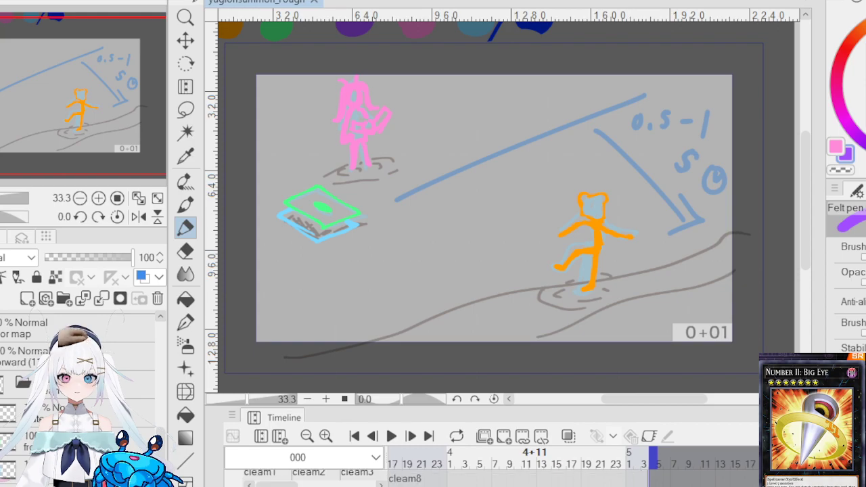
{"action": "scroll", "coordinate": [492, 460], "scroll_direction": "left", "scroll_amount": 5}
{"action": "scroll", "coordinate": [433, 477], "scroll_direction": "up", "scroll_amount": 3}
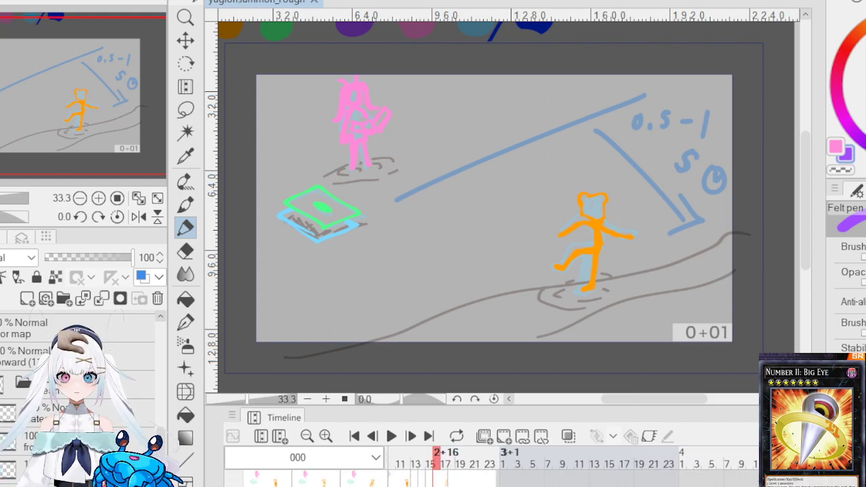
{"action": "scroll", "coordinate": [433, 477], "scroll_direction": "down", "scroll_amount": 1}
{"action": "left_click", "coordinate": [488, 464]}
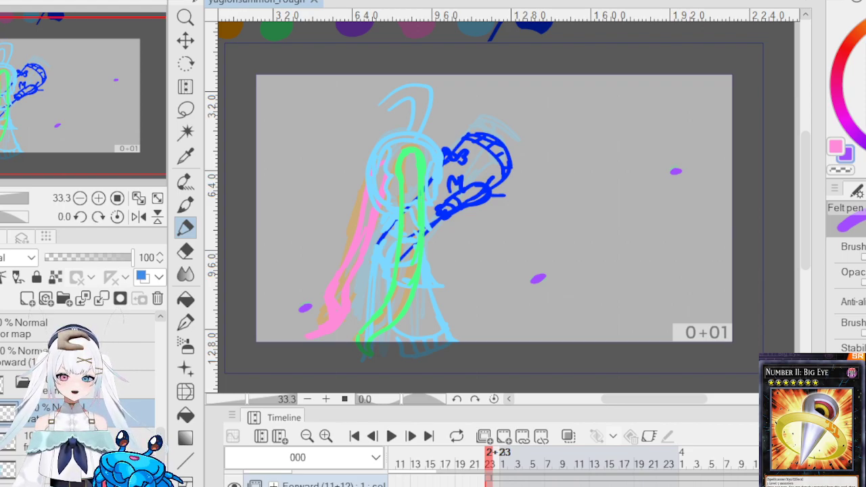
Step: Go to frame 2+24 and activate the Eyedropper for the colour swatches above the rough drawing
{"action": "left_click_drag", "start_coordinate": [489, 452], "coordinate": [499, 452]}
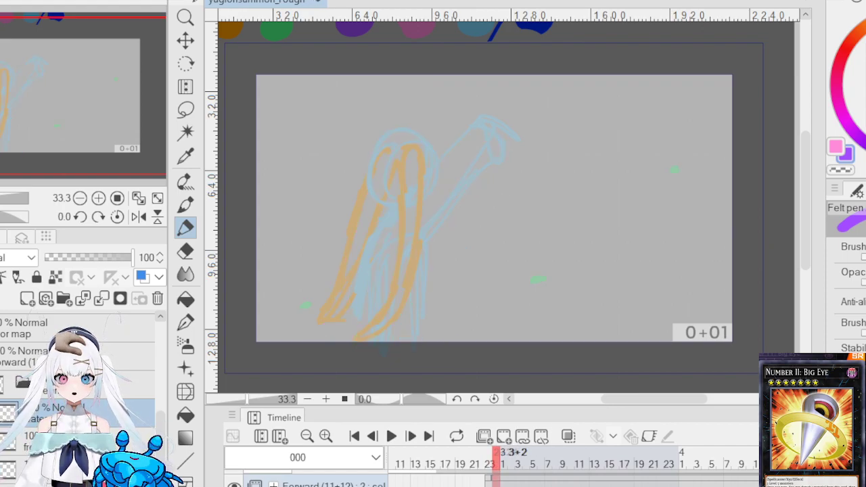
{"action": "key", "text": "Left"}
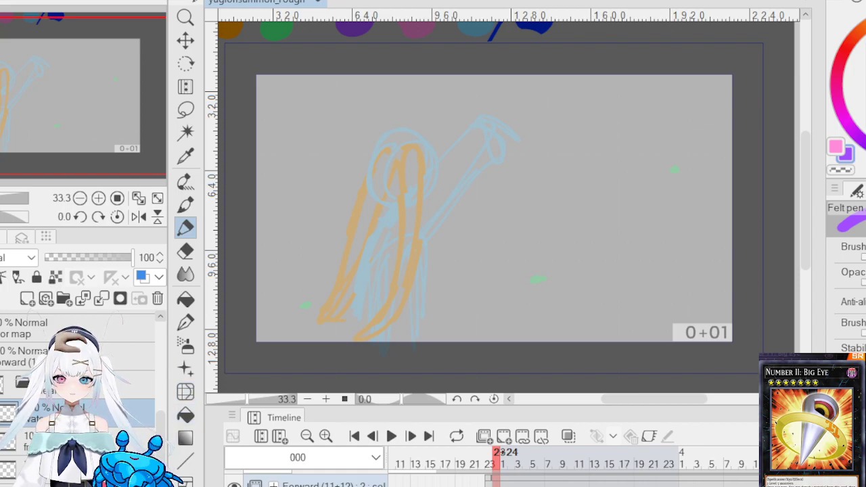
{"action": "scroll", "coordinate": [40, 379], "scroll_direction": "up", "scroll_amount": 2}
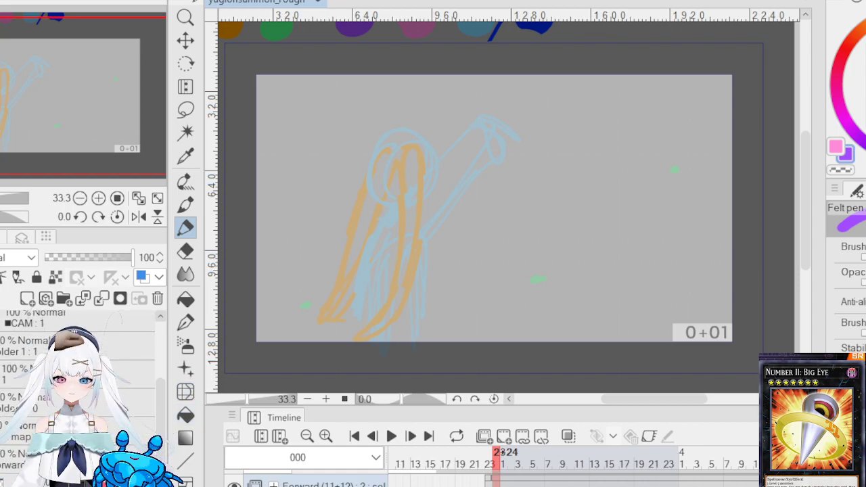
{"action": "left_click", "coordinate": [185, 155]}
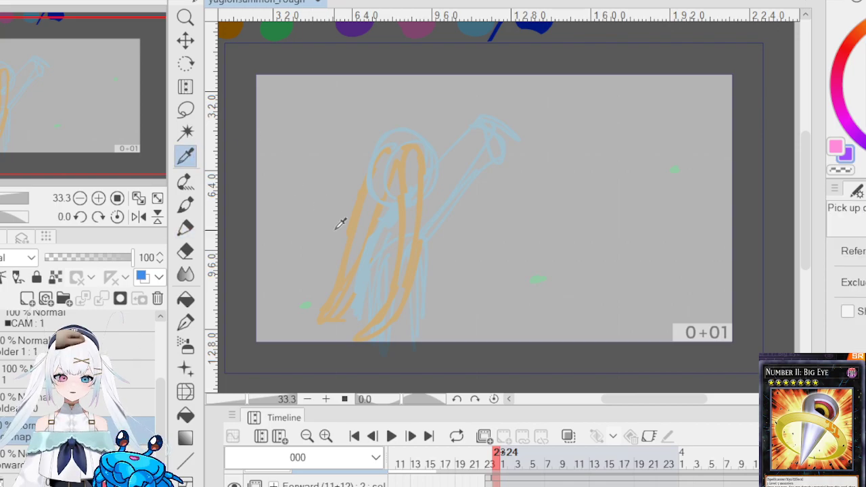
{"action": "left_click_drag", "start_coordinate": [620, 399], "coordinate": [613, 398]}
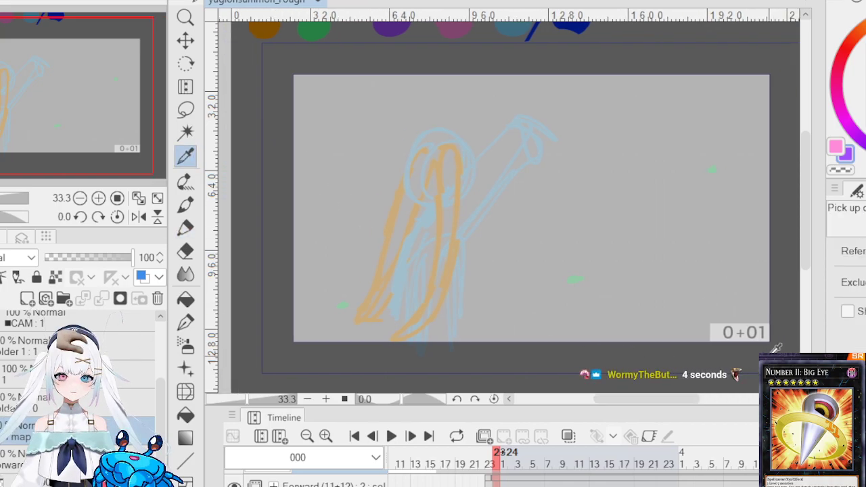
{"action": "left_click_drag", "start_coordinate": [810, 261], "coordinate": [811, 255]}
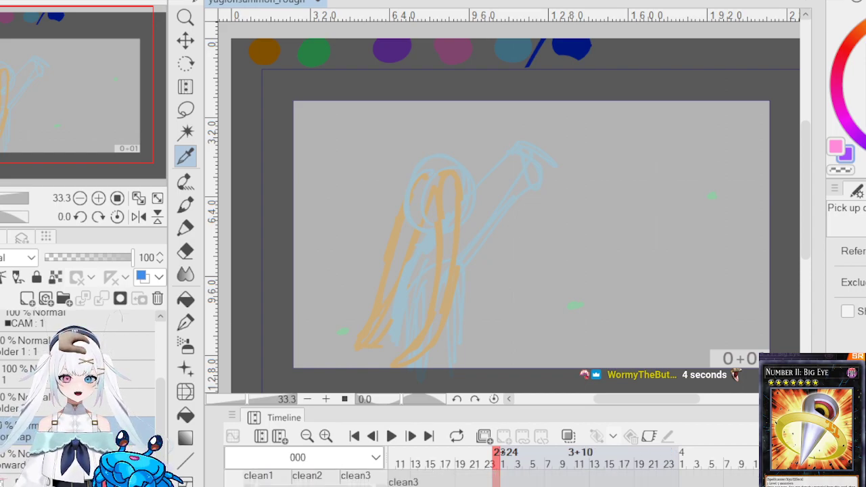
Step: Look through the timeline tracks and their clean cels across seconds 2 to 5
{"action": "scroll", "coordinate": [572, 466], "scroll_direction": "right", "scroll_amount": 5}
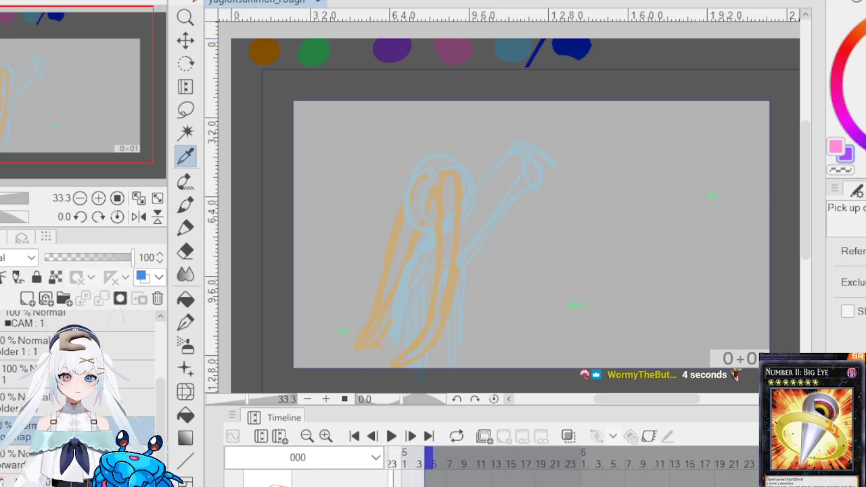
{"action": "scroll", "coordinate": [572, 466], "scroll_direction": "left", "scroll_amount": 12}
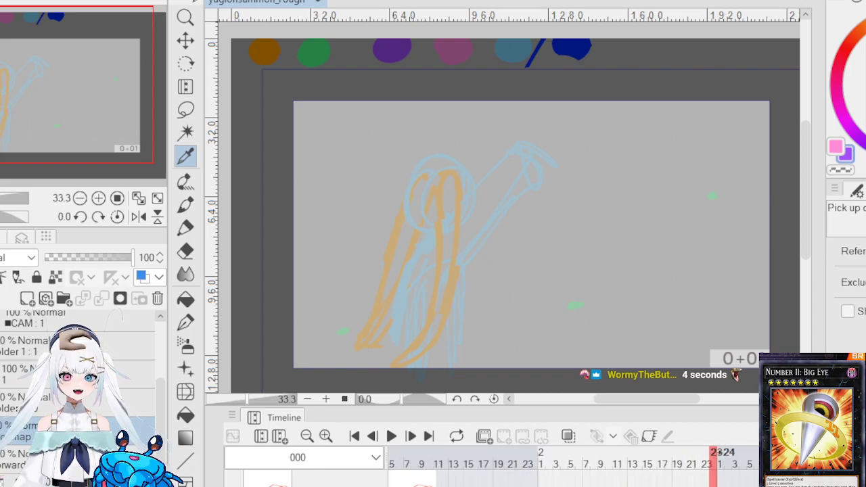
{"action": "scroll", "coordinate": [572, 465], "scroll_direction": "right", "scroll_amount": 12}
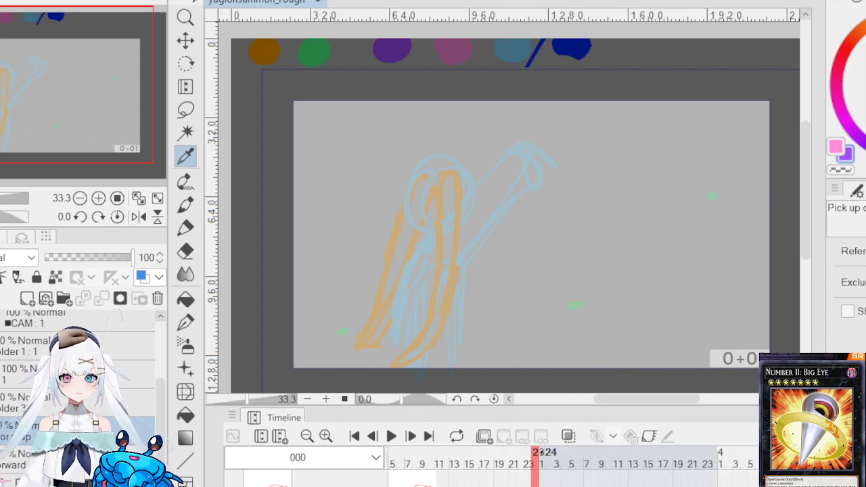
{"action": "scroll", "coordinate": [473, 478], "scroll_direction": "down", "scroll_amount": 3}
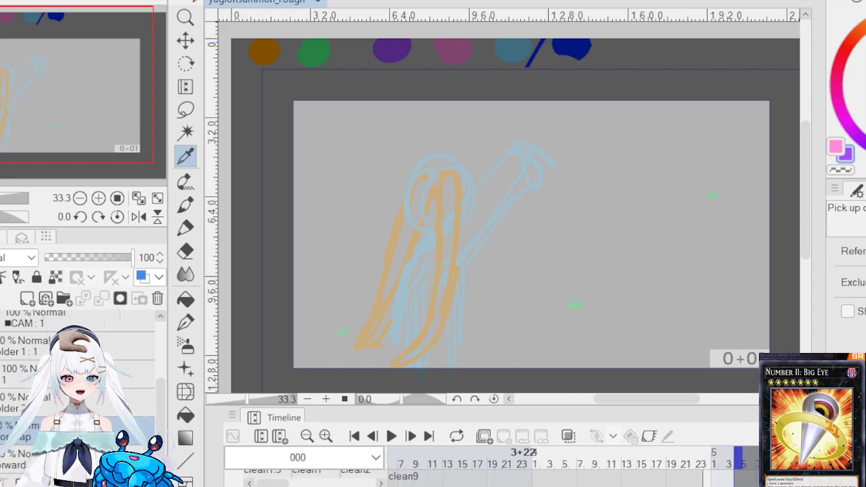
{"action": "scroll", "coordinate": [473, 478], "scroll_direction": "down", "scroll_amount": 3}
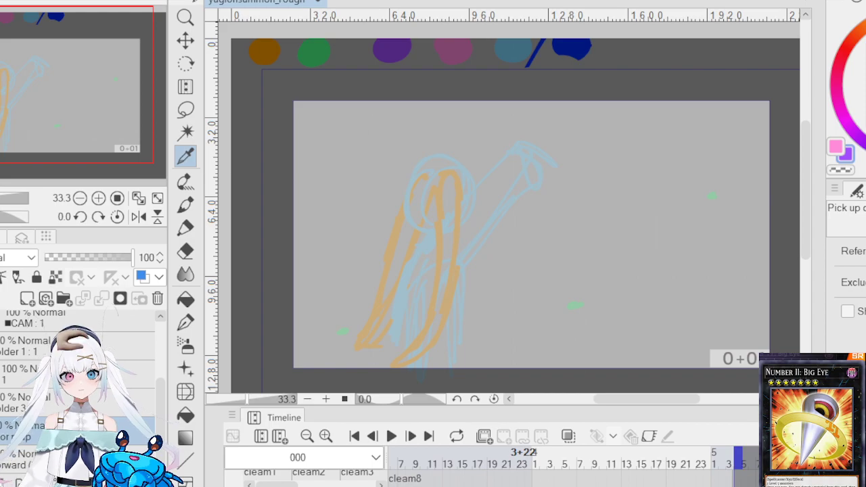
{"action": "scroll", "coordinate": [315, 477], "scroll_direction": "up", "scroll_amount": 1}
{"action": "scroll", "coordinate": [561, 464], "scroll_direction": "left", "scroll_amount": 3}
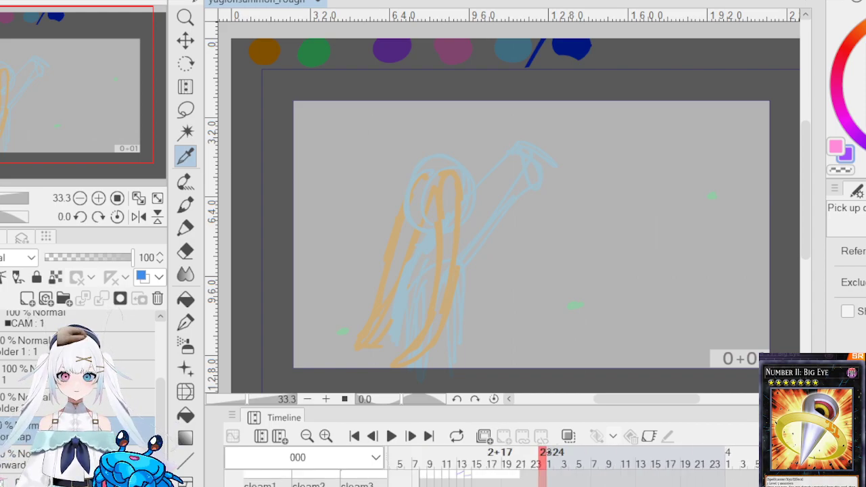
{"action": "scroll", "coordinate": [315, 477], "scroll_direction": "down", "scroll_amount": 1}
{"action": "scroll", "coordinate": [315, 478], "scroll_direction": "up", "scroll_amount": 1}
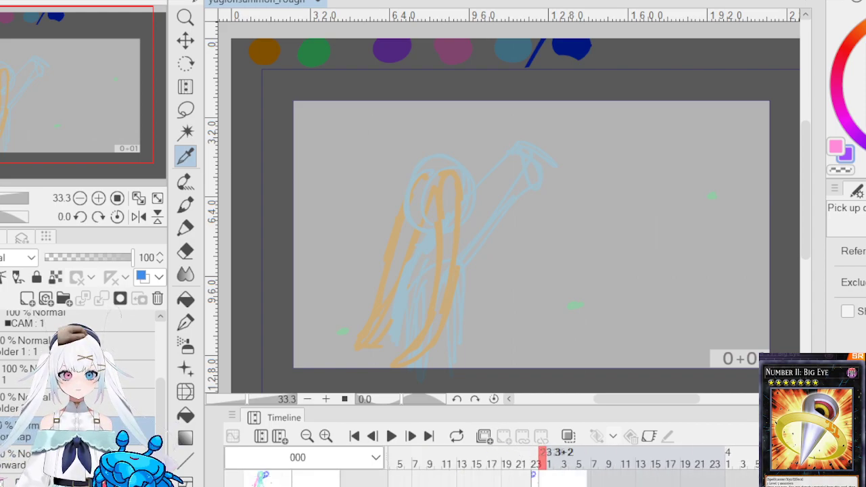
Step: Sample the dark blue swatch above the drawing as a drawing colour
{"action": "scroll", "coordinate": [423, 261], "scroll_direction": "down", "scroll_amount": 2}
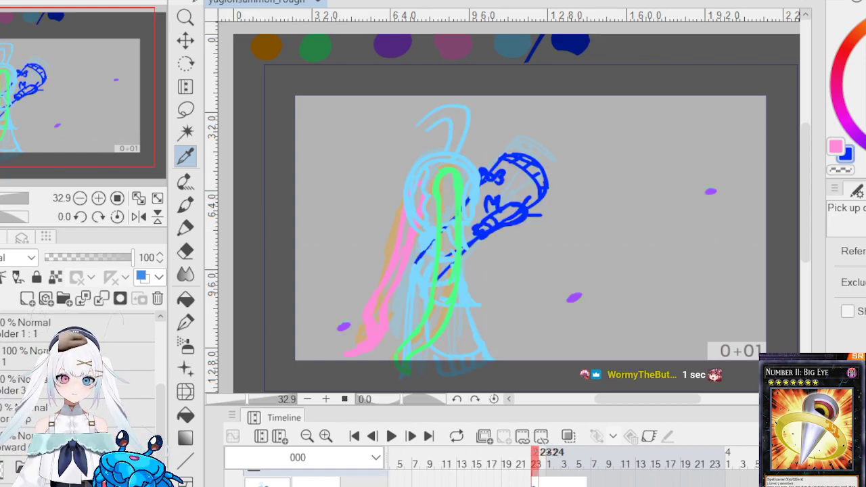
{"action": "scroll", "coordinate": [467, 323], "scroll_direction": "up", "scroll_amount": 1}
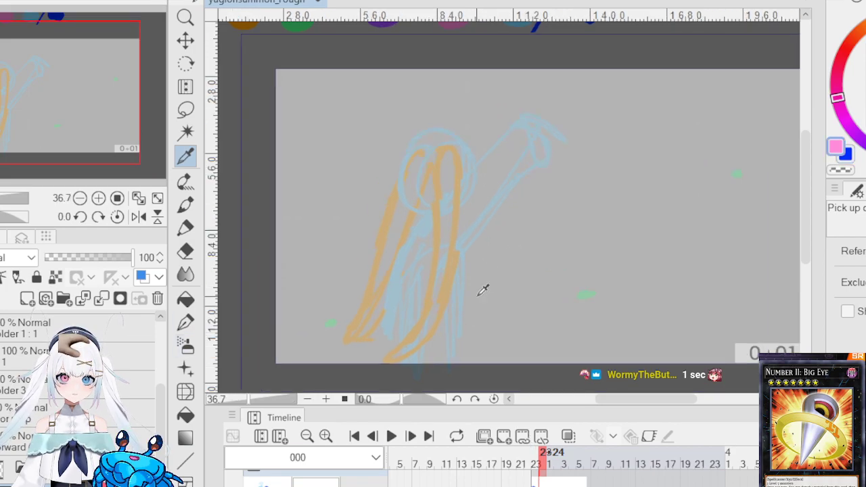
{"action": "scroll", "coordinate": [526, 296], "scroll_direction": "down", "scroll_amount": 5}
{"action": "scroll", "coordinate": [526, 295], "scroll_direction": "up", "scroll_amount": 1}
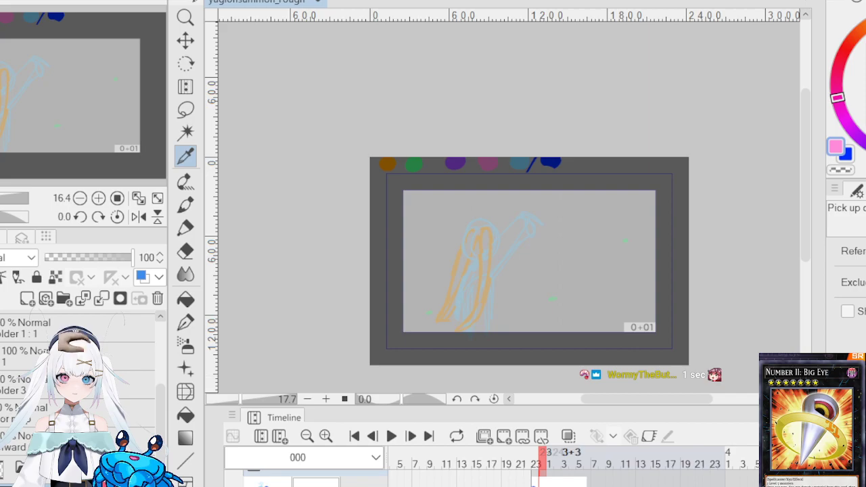
{"action": "scroll", "coordinate": [493, 478], "scroll_direction": "down", "scroll_amount": 5}
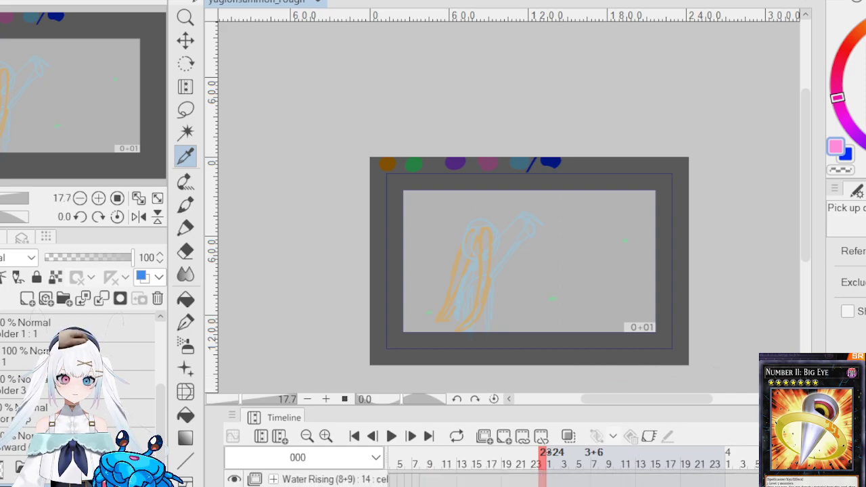
{"action": "scroll", "coordinate": [493, 477], "scroll_direction": "down", "scroll_amount": 5}
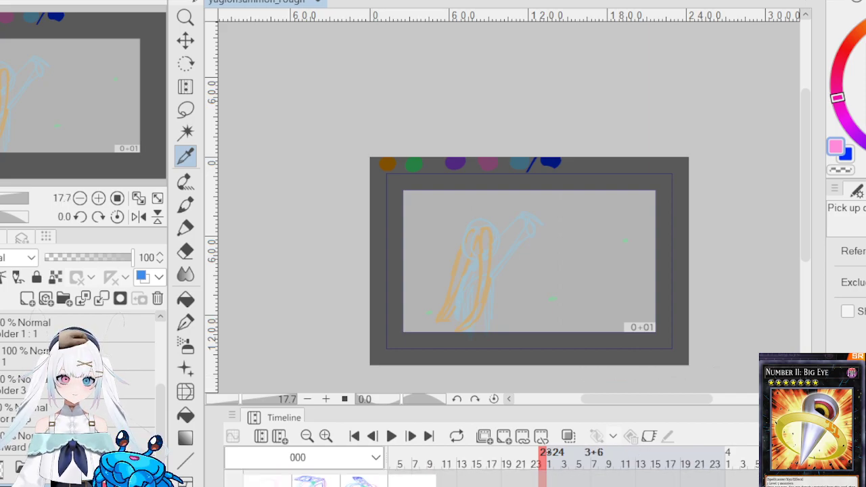
Step: Compare the character's poses by flipping between frames 2+23, 2+24 and 3+1
{"action": "left_click", "coordinate": [549, 476]}
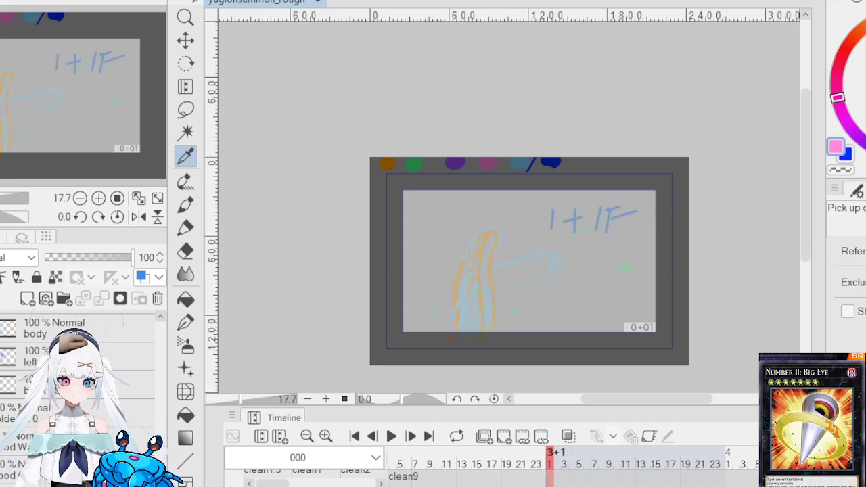
{"action": "left_click", "coordinate": [557, 473]}
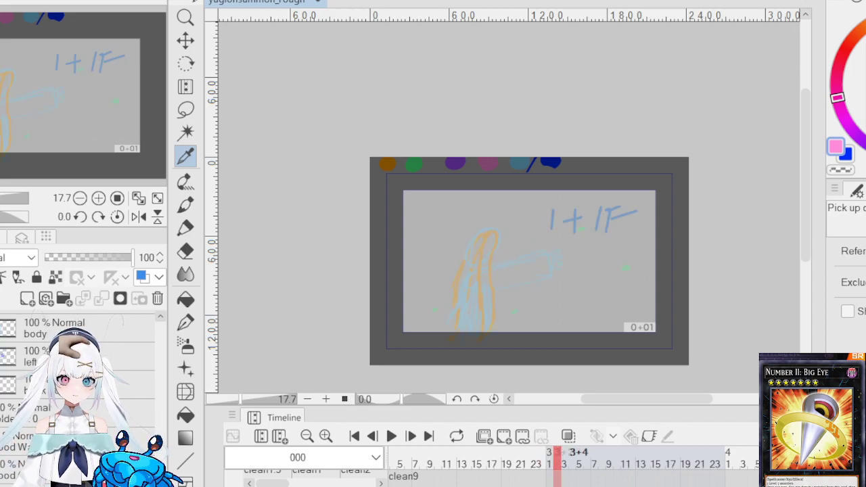
{"action": "key", "text": "Right"}
{"action": "key", "text": "Left"}
{"action": "key", "text": "Left"}
{"action": "key", "text": "Left"}
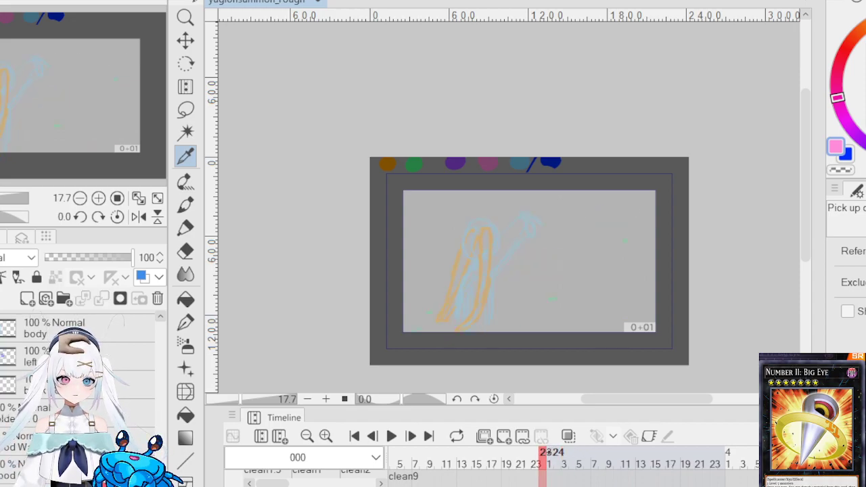
{"action": "key", "text": "Right"}
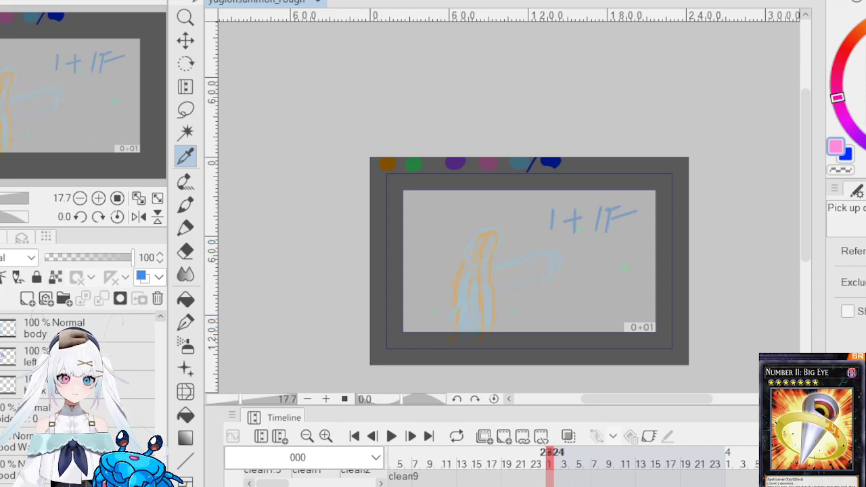
{"action": "key", "text": "Left"}
{"action": "key", "text": "Left"}
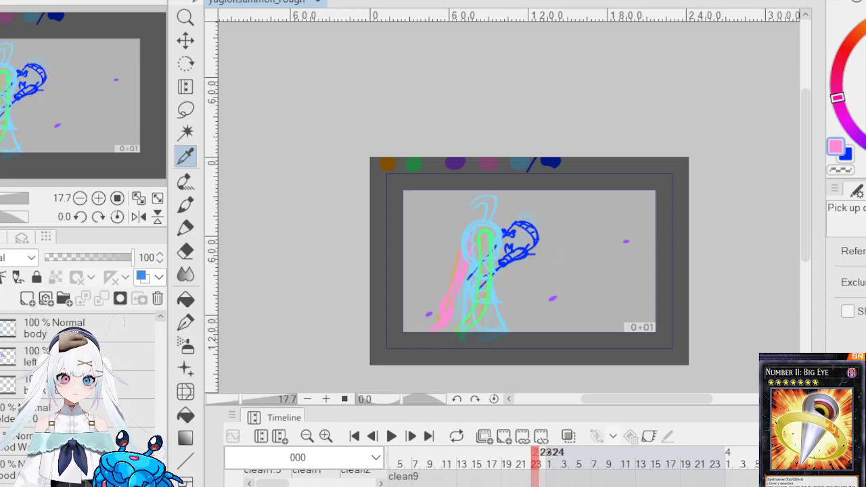
{"action": "key", "text": "Right"}
Step: Outline the outstretched sleeve over the rough at frame 3+1 with the dark blue Felt pen on the water layer
{"action": "scroll", "coordinate": [549, 452], "scroll_direction": "down", "scroll_amount": 5}
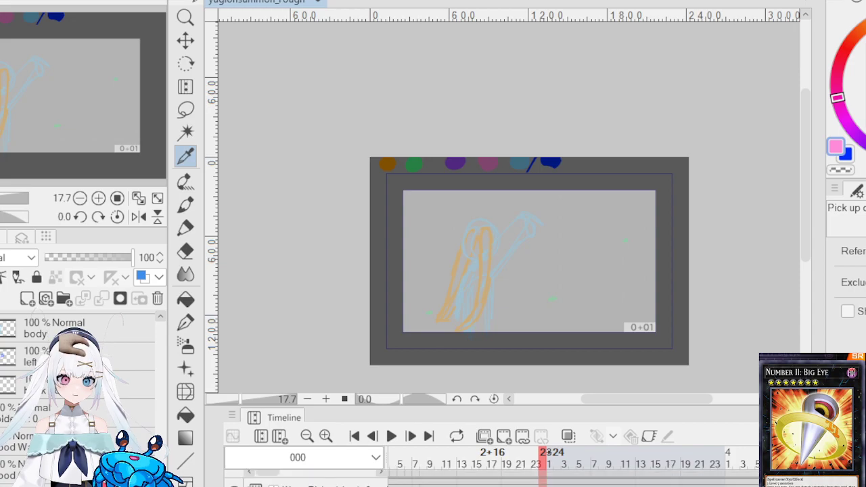
{"action": "scroll", "coordinate": [549, 452], "scroll_direction": "down", "scroll_amount": 5}
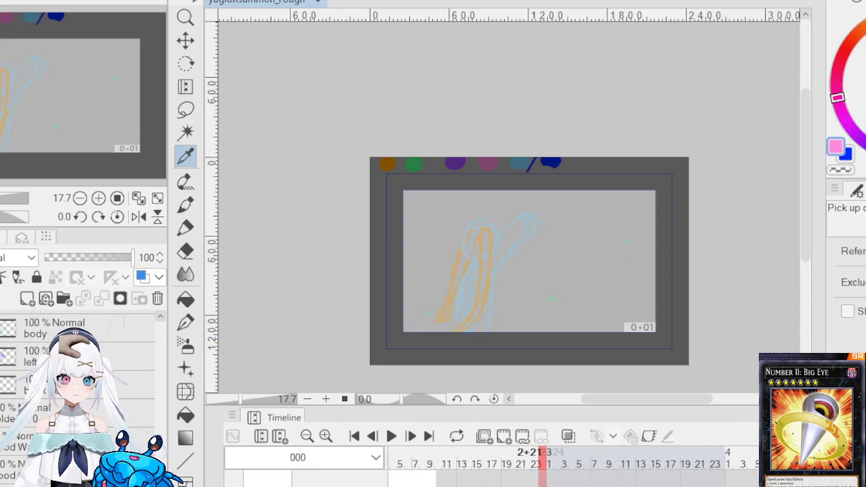
{"action": "left_click", "coordinate": [549, 454]}
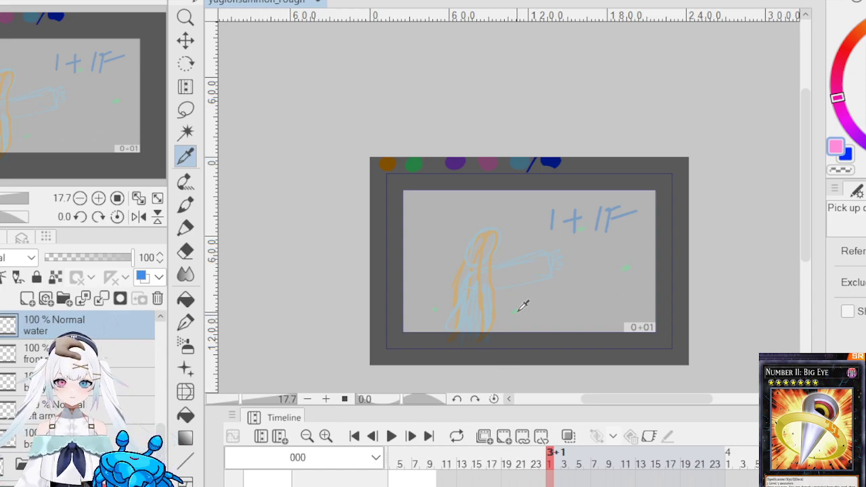
{"action": "scroll", "coordinate": [521, 304], "scroll_direction": "up", "scroll_amount": 4}
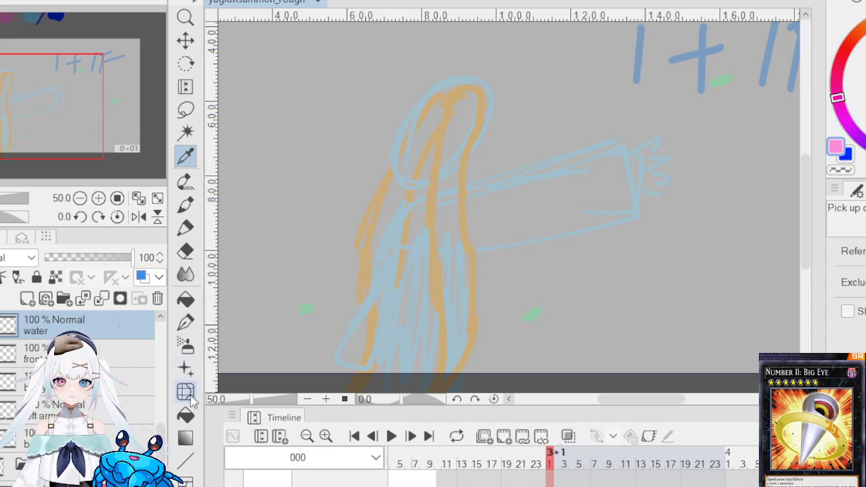
{"action": "left_click", "coordinate": [186, 228]}
{"action": "key", "text": "x"}
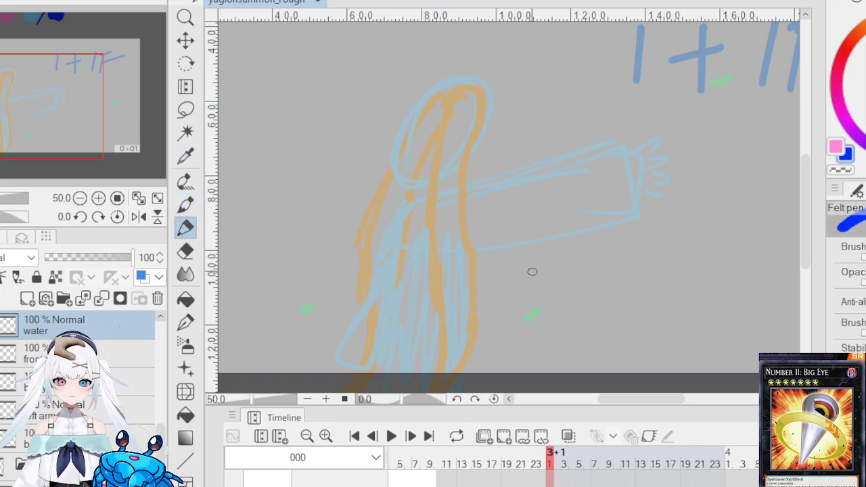
{"action": "mouse_move", "coordinate": [395, 230]}
{"action": "left_mouse_down"}
{"action": "mouse_move", "coordinate": [419, 209]}
{"action": "mouse_move", "coordinate": [444, 203]}
{"action": "mouse_move", "coordinate": [429, 205]}
{"action": "mouse_move", "coordinate": [578, 153]}
{"action": "mouse_move", "coordinate": [564, 157]}
{"action": "mouse_move", "coordinate": [608, 153]}
{"action": "mouse_move", "coordinate": [621, 209]}
{"action": "left_mouse_up"}
{"action": "left_click_drag", "start_coordinate": [608, 150], "coordinate": [621, 215]}
{"action": "mouse_move", "coordinate": [412, 244]}
{"action": "left_mouse_down"}
{"action": "mouse_move", "coordinate": [511, 240]}
{"action": "mouse_move", "coordinate": [484, 242]}
{"action": "mouse_move", "coordinate": [497, 243]}
{"action": "mouse_move", "coordinate": [624, 205]}
{"action": "left_mouse_up"}
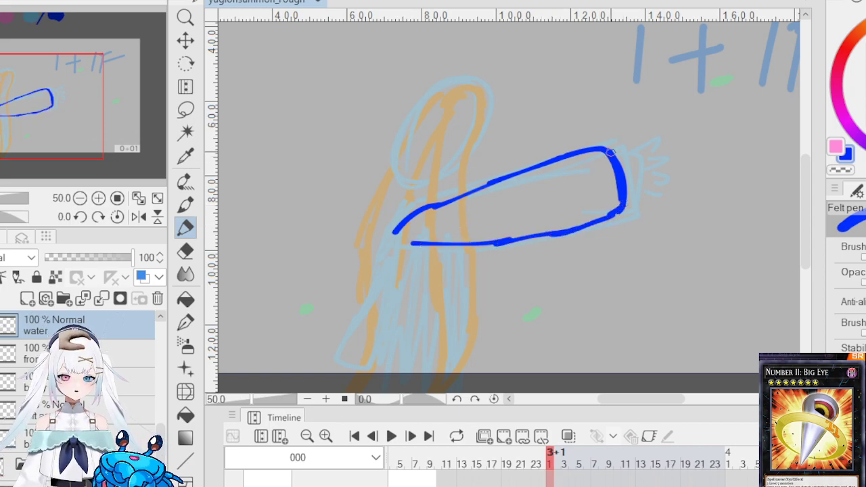
Step: Add a second blue edge to form the cuff at the sleeve's end and erase stray line at its upper corner
{"action": "mouse_move", "coordinate": [615, 149]}
{"action": "left_mouse_down"}
{"action": "mouse_move", "coordinate": [637, 203]}
{"action": "mouse_move", "coordinate": [619, 207]}
{"action": "left_mouse_up"}
{"action": "key", "text": "e"}
{"action": "mouse_move", "coordinate": [619, 150]}
{"action": "left_mouse_down"}
{"action": "mouse_move", "coordinate": [633, 195]}
{"action": "mouse_move", "coordinate": [612, 149]}
{"action": "left_mouse_up"}
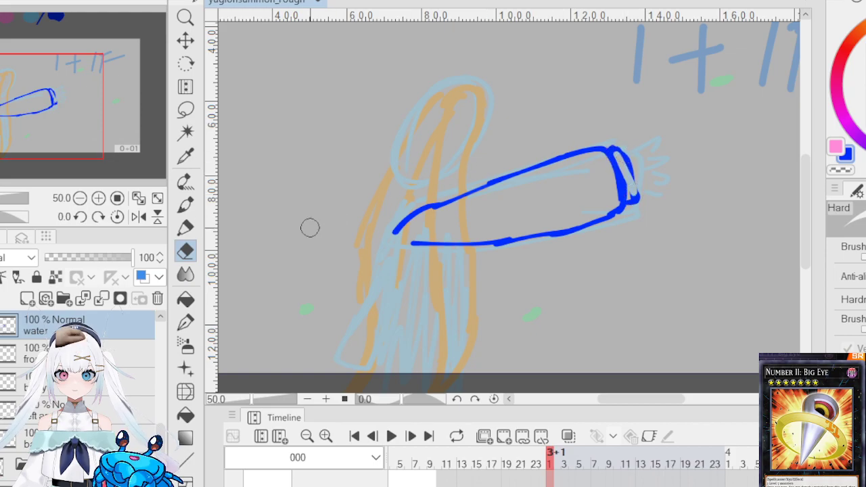
Step: Draw the ribbing across the sleeve's cuff and sketch the hand's fingers beyond it with the blue felt pen
{"action": "left_click", "coordinate": [186, 228]}
{"action": "mouse_move", "coordinate": [628, 164]}
{"action": "left_mouse_down"}
{"action": "mouse_move", "coordinate": [638, 194]}
{"action": "mouse_move", "coordinate": [622, 194]}
{"action": "mouse_move", "coordinate": [637, 188]}
{"action": "mouse_move", "coordinate": [620, 178]}
{"action": "mouse_move", "coordinate": [631, 174]}
{"action": "mouse_move", "coordinate": [612, 159]}
{"action": "left_mouse_up"}
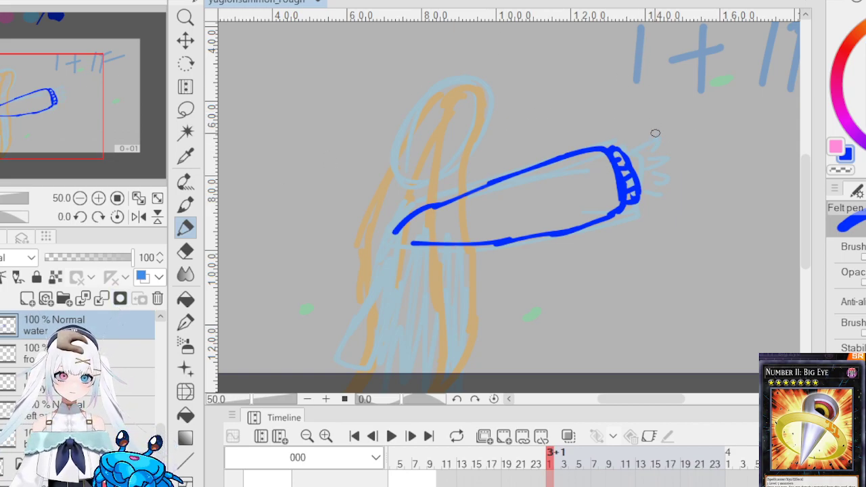
{"action": "mouse_move", "coordinate": [629, 159]}
{"action": "left_mouse_down"}
{"action": "mouse_move", "coordinate": [670, 155]}
{"action": "mouse_move", "coordinate": [636, 167]}
{"action": "mouse_move", "coordinate": [647, 139]}
{"action": "mouse_move", "coordinate": [657, 137]}
{"action": "mouse_move", "coordinate": [665, 170]}
{"action": "mouse_move", "coordinate": [655, 177]}
{"action": "left_mouse_up"}
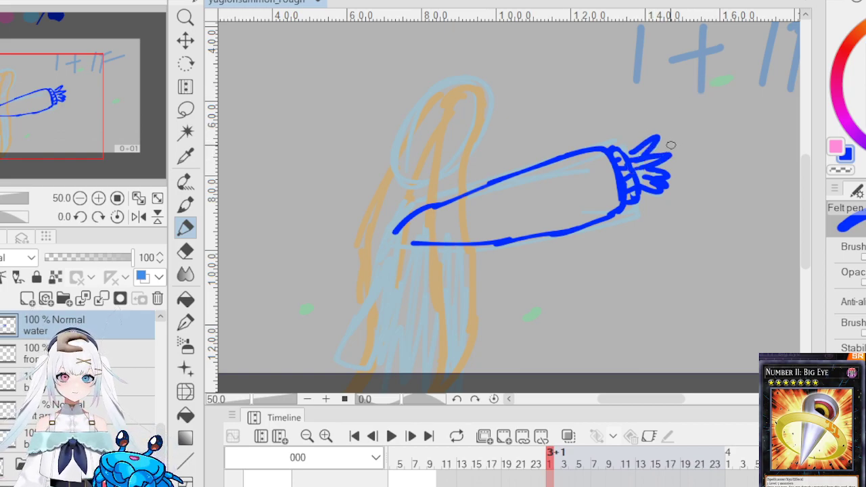
Step: Erase the hand's lower fingers and redraw them with the blue felt pen, thickening the tips of the upper two digits
{"action": "scroll", "coordinate": [646, 122], "scroll_direction": "up", "scroll_amount": 5}
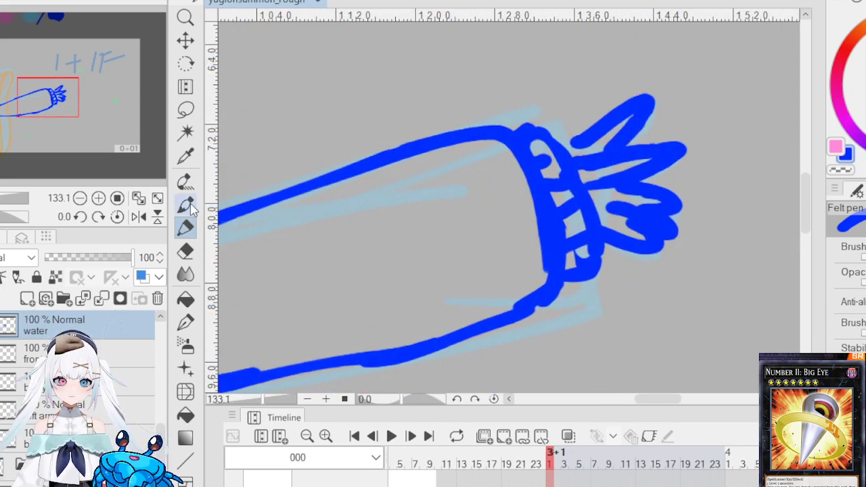
{"action": "left_click", "coordinate": [186, 251]}
{"action": "mouse_move", "coordinate": [618, 202]}
{"action": "left_mouse_down"}
{"action": "mouse_move", "coordinate": [626, 223]}
{"action": "mouse_move", "coordinate": [662, 194]}
{"action": "mouse_move", "coordinate": [618, 215]}
{"action": "mouse_move", "coordinate": [629, 237]}
{"action": "mouse_move", "coordinate": [672, 224]}
{"action": "left_mouse_up"}
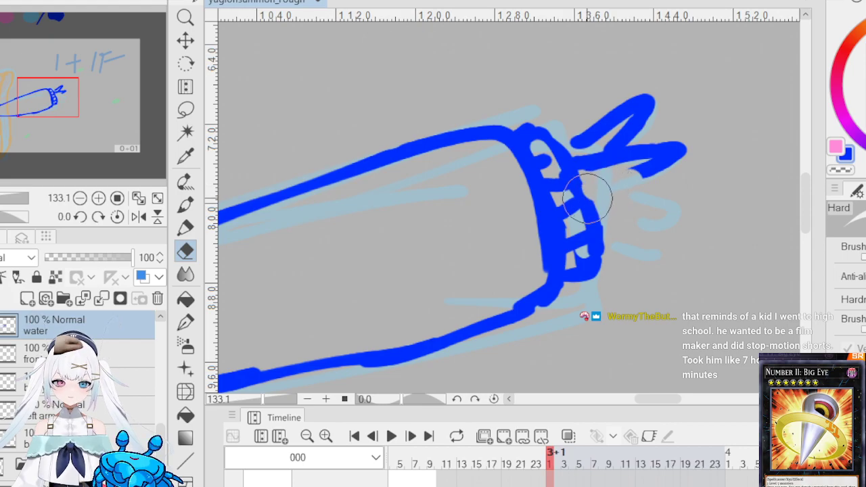
{"action": "left_click", "coordinate": [187, 228]}
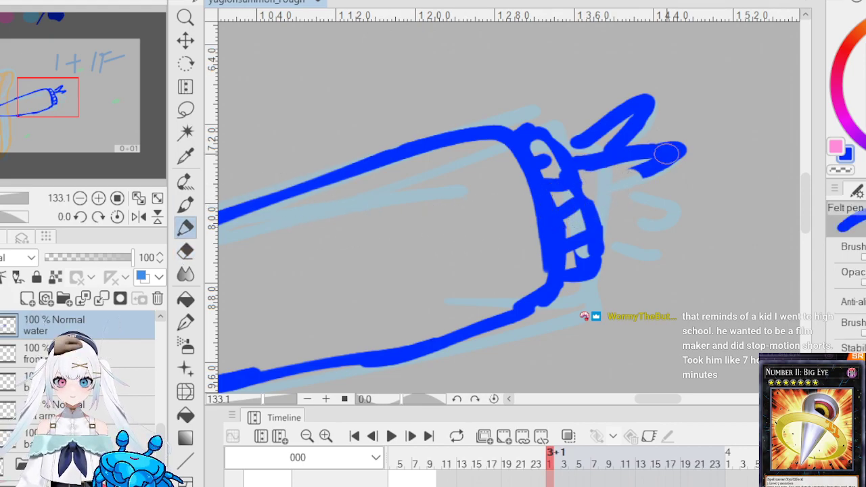
{"action": "left_click_drag", "start_coordinate": [623, 182], "coordinate": [644, 176]}
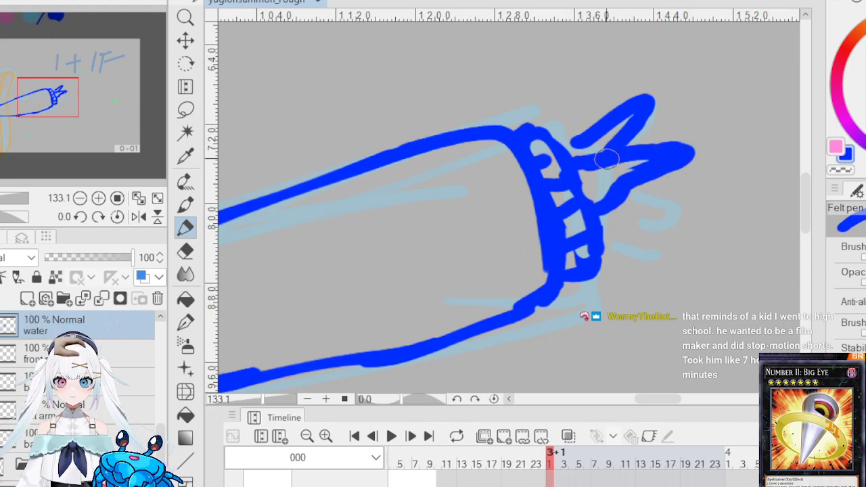
{"action": "left_click_drag", "start_coordinate": [624, 151], "coordinate": [663, 103]}
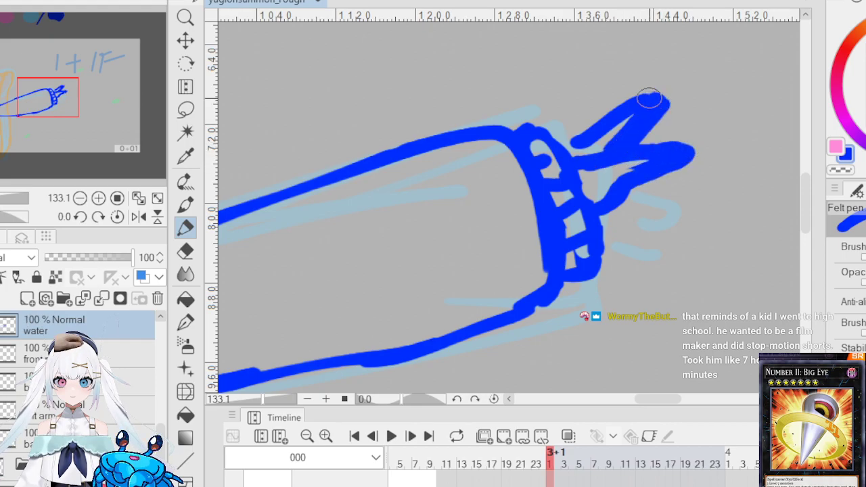
{"action": "mouse_move", "coordinate": [657, 178]}
{"action": "left_mouse_down"}
{"action": "mouse_move", "coordinate": [641, 198]}
{"action": "mouse_move", "coordinate": [664, 202]}
{"action": "mouse_move", "coordinate": [670, 221]}
{"action": "mouse_move", "coordinate": [627, 219]}
{"action": "mouse_move", "coordinate": [660, 233]}
{"action": "mouse_move", "coordinate": [601, 235]}
{"action": "left_mouse_up"}
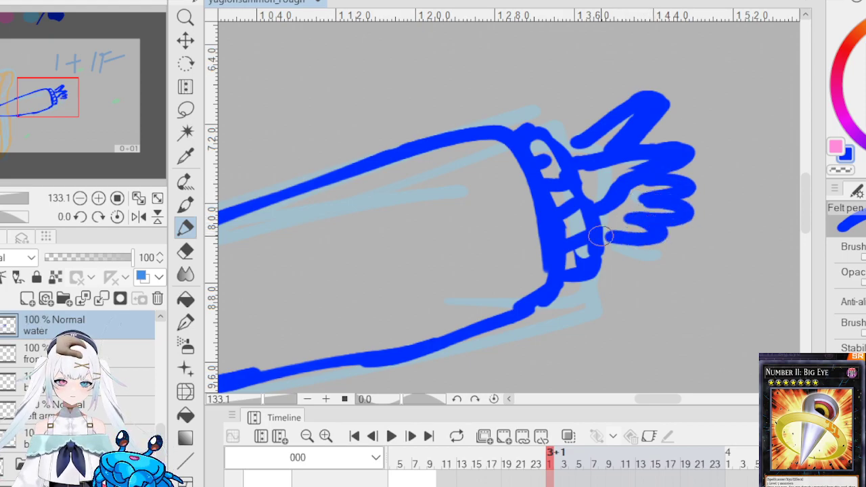
Step: Erase the excess blue inside the hand's second finger to open up its outline
{"action": "left_click", "coordinate": [186, 251]}
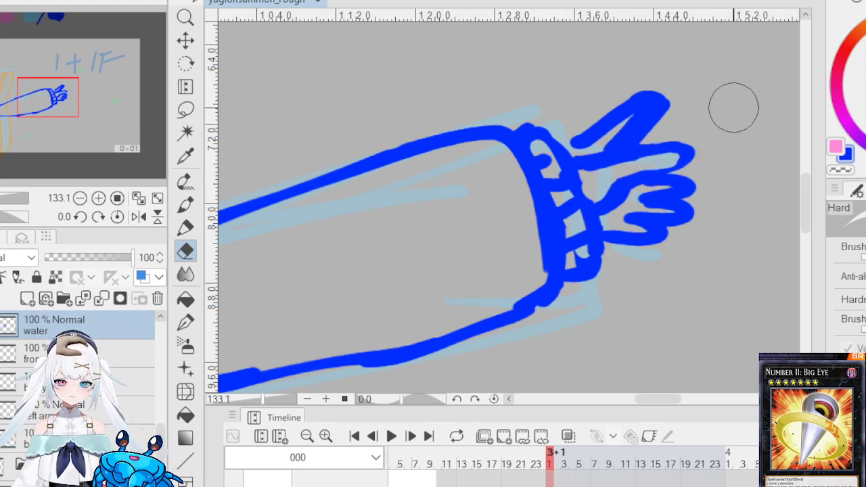
{"action": "left_click", "coordinate": [186, 228]}
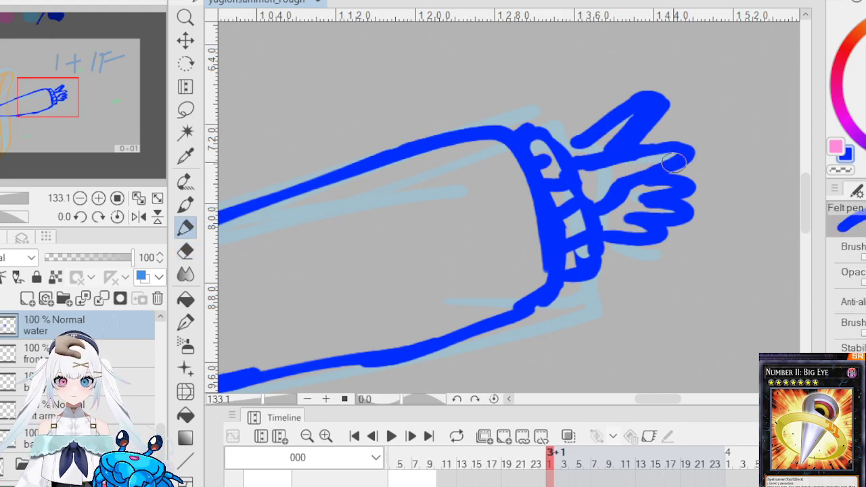
{"action": "scroll", "coordinate": [614, 163], "scroll_direction": "down", "scroll_amount": 10}
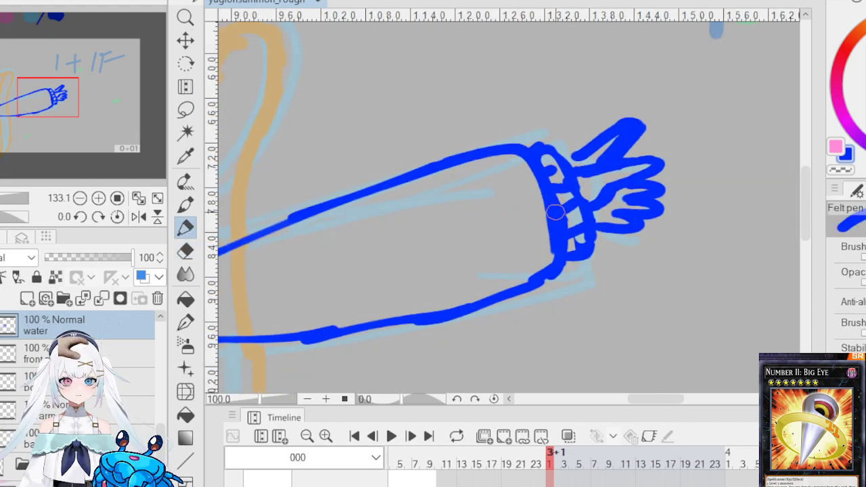
{"action": "scroll", "coordinate": [467, 306], "scroll_direction": "up", "scroll_amount": 2}
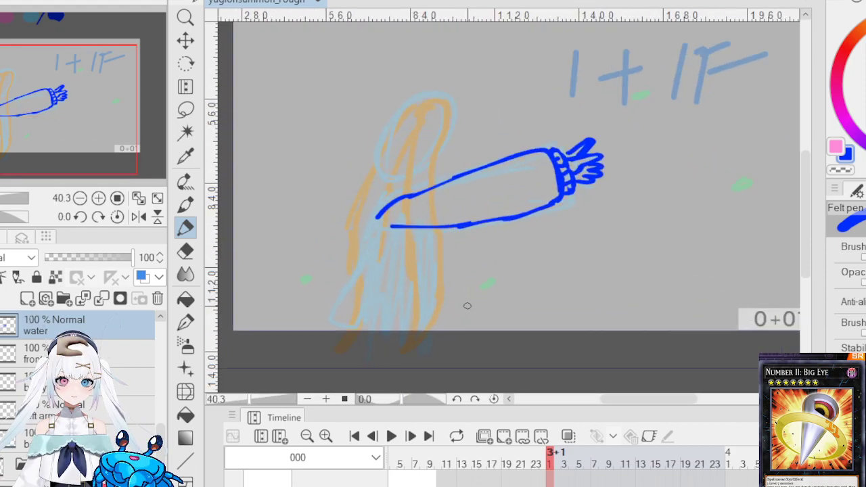
Step: Erase the hand's uppermost digit and redraw it slimmer, joined to the finger below, with the blue felt pen
{"action": "scroll", "coordinate": [535, 193], "scroll_direction": "up", "scroll_amount": 5}
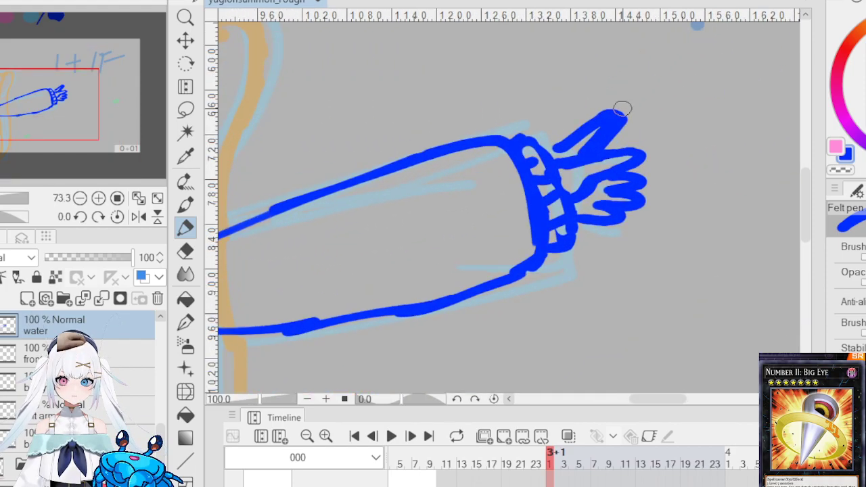
{"action": "left_click", "coordinate": [186, 251]}
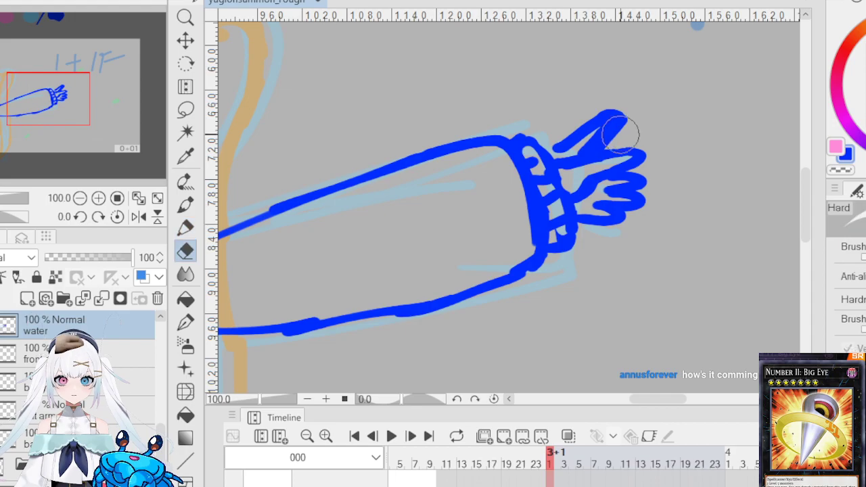
{"action": "mouse_move", "coordinate": [594, 119]}
{"action": "left_mouse_down"}
{"action": "mouse_move", "coordinate": [585, 119]}
{"action": "mouse_move", "coordinate": [619, 101]}
{"action": "mouse_move", "coordinate": [567, 139]}
{"action": "mouse_move", "coordinate": [629, 120]}
{"action": "left_mouse_up"}
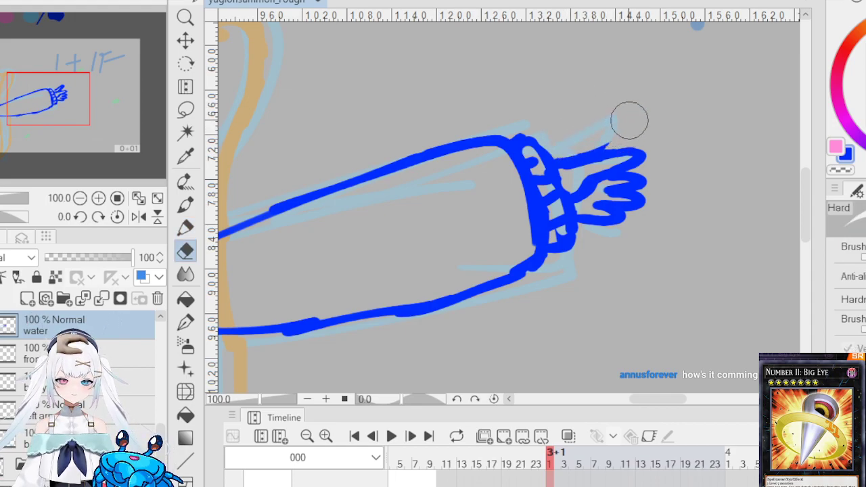
{"action": "left_click", "coordinate": [185, 228]}
{"action": "left_click_drag", "start_coordinate": [586, 147], "coordinate": [631, 125]}
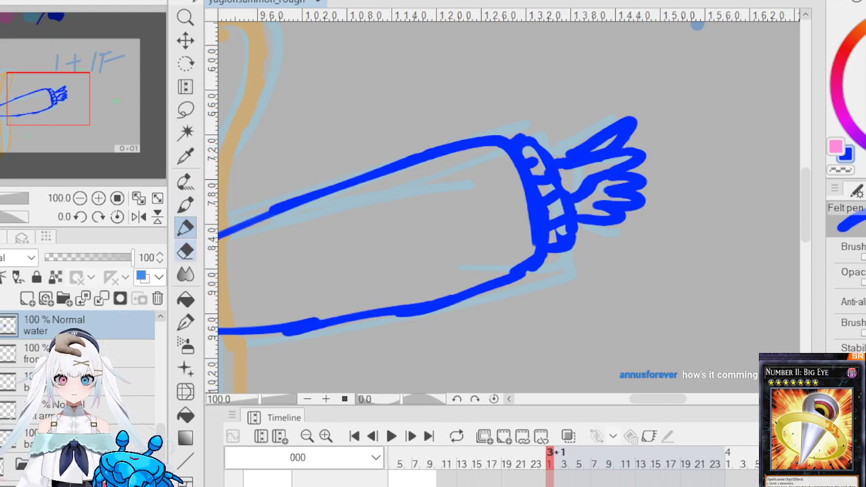
Step: Clean up the overlapping lines at the base of the uppermost digit with the eraser and touch them up with the felt pen
{"action": "left_click", "coordinate": [185, 251]}
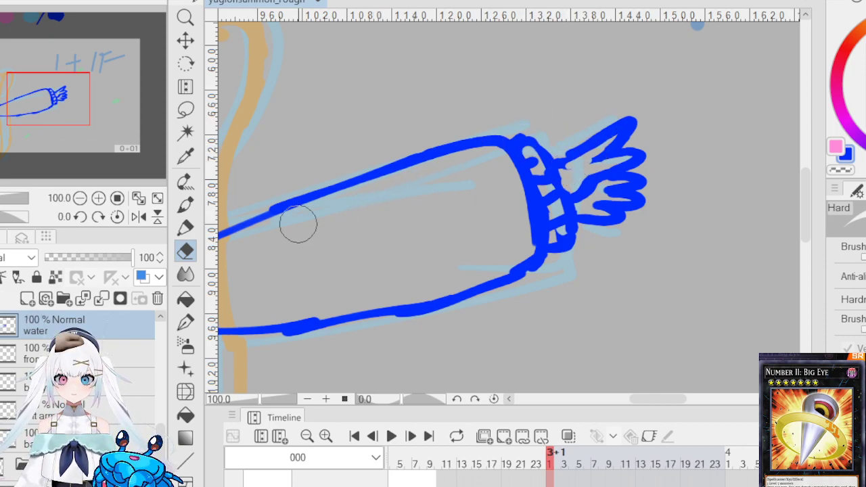
{"action": "left_click", "coordinate": [186, 228]}
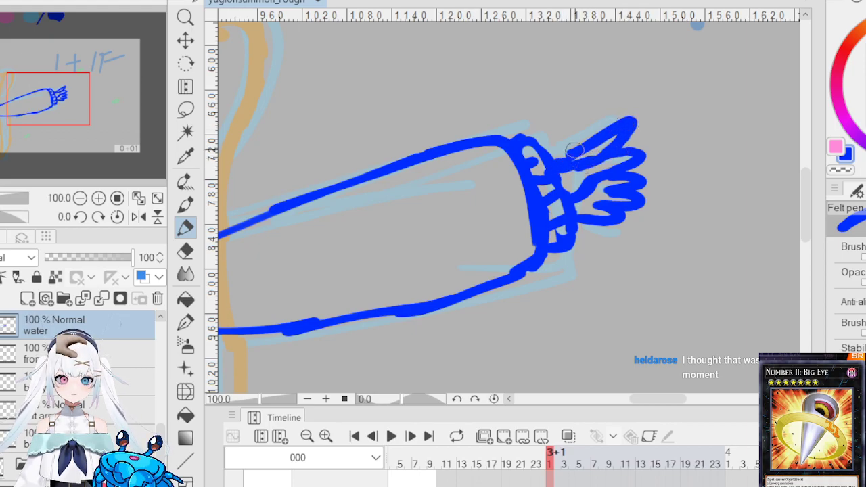
{"action": "scroll", "coordinate": [574, 150], "scroll_direction": "down", "scroll_amount": 6}
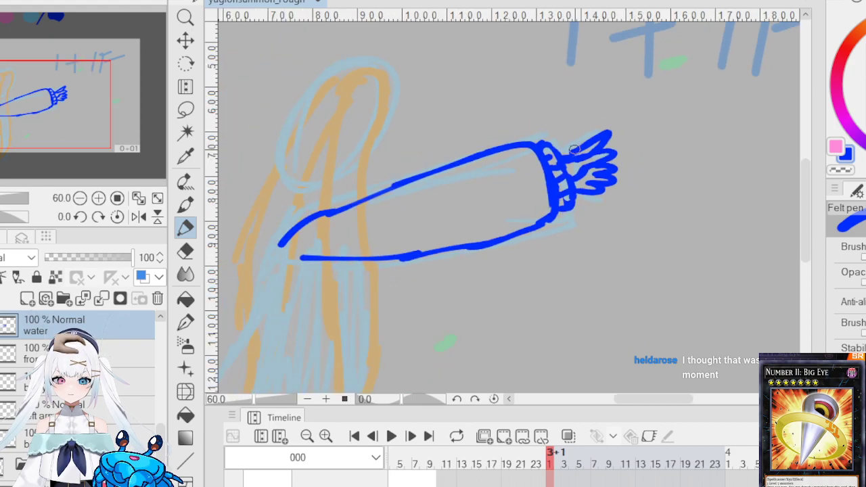
{"action": "scroll", "coordinate": [577, 93], "scroll_direction": "up", "scroll_amount": 1}
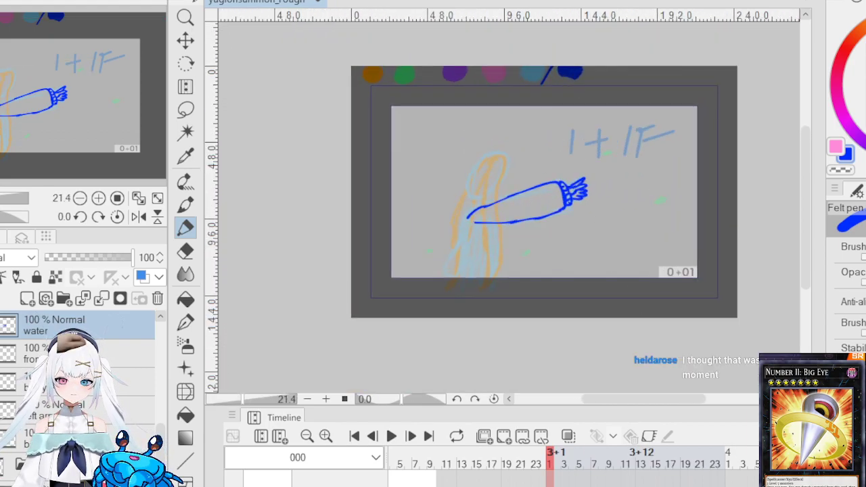
Step: Step to the frame following the arm drawing and play back the rough animation to review the shots
{"action": "key", "text": "Right"}
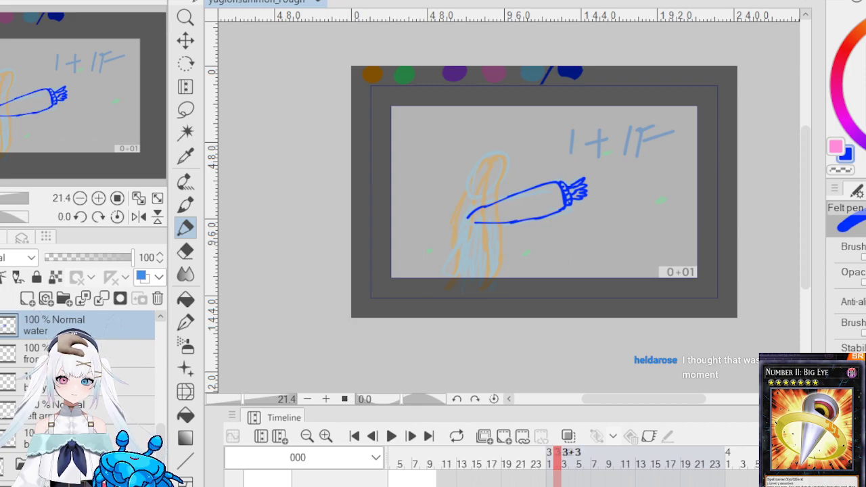
{"action": "key", "text": "ctrl+z"}
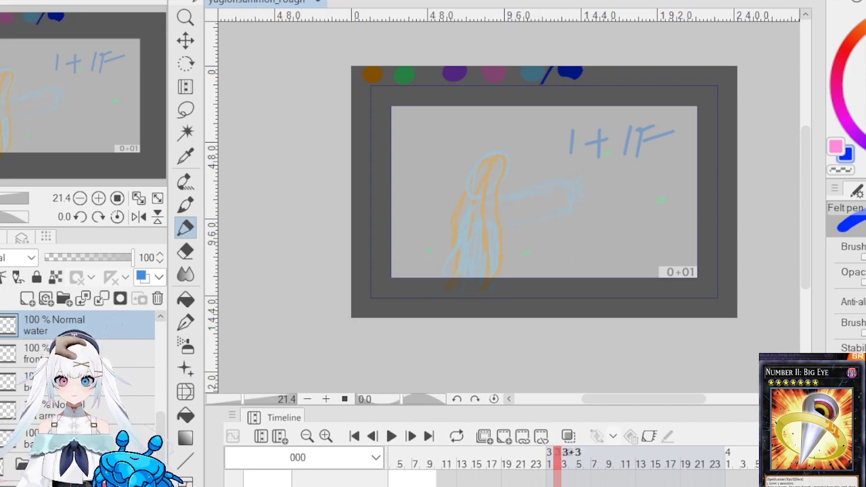
{"action": "scroll", "coordinate": [473, 478], "scroll_direction": "down", "scroll_amount": 1}
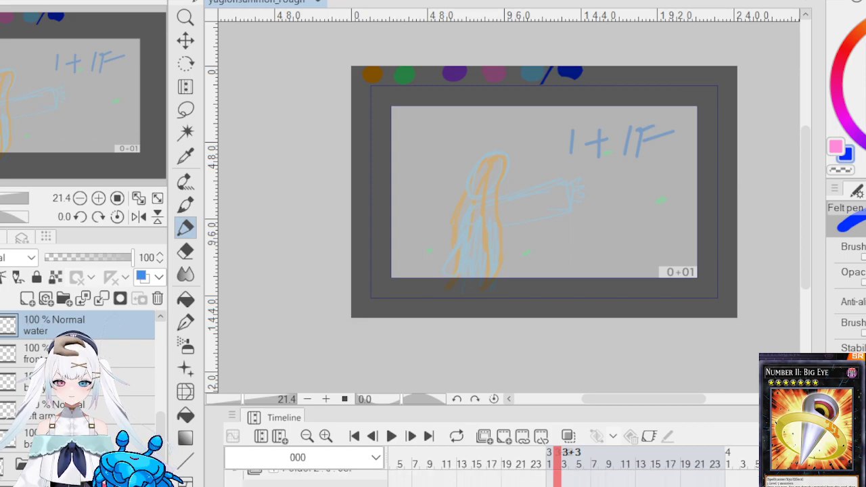
{"action": "key", "text": "Home"}
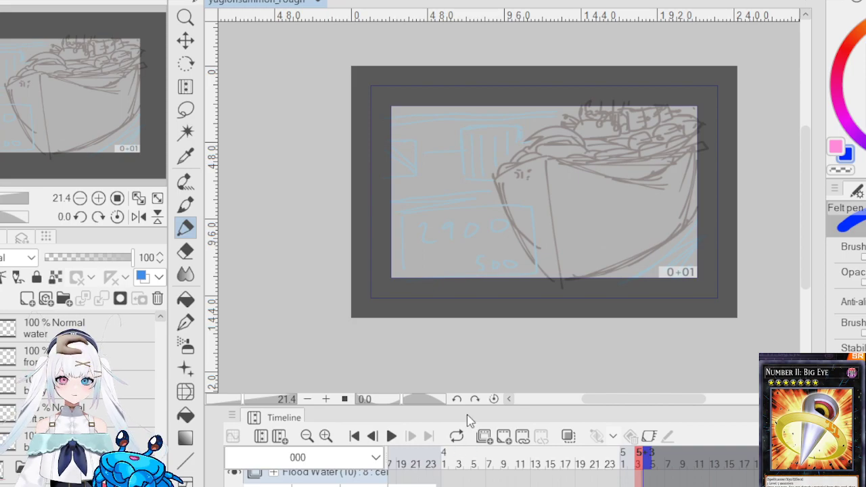
{"action": "left_click", "coordinate": [392, 437]}
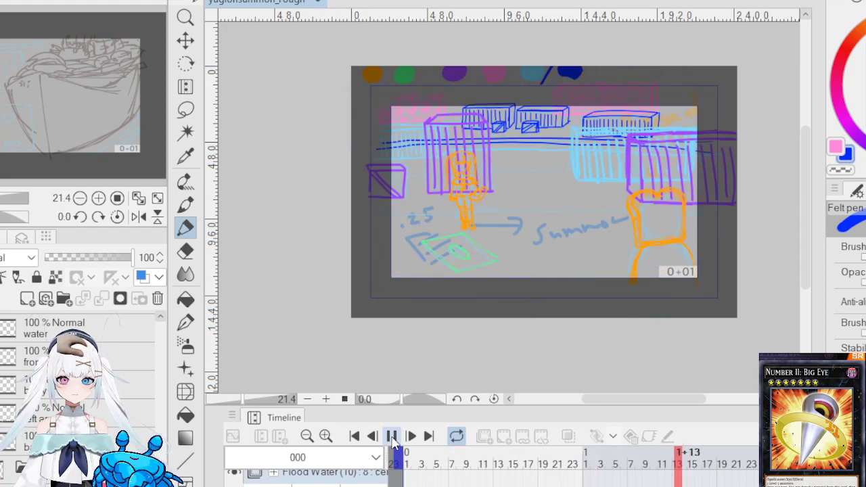
{"action": "key", "text": "space"}
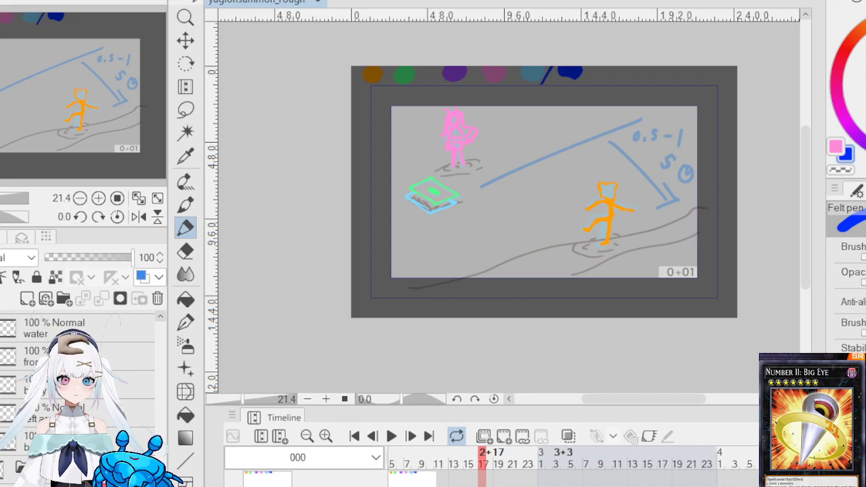
Step: Return to frame 3+1 and draw a long pink strand down the figure's hair sketch on a separate layer with the felt pen
{"action": "left_click", "coordinate": [541, 473]}
{"action": "scroll", "coordinate": [553, 166], "scroll_direction": "up", "scroll_amount": 3}
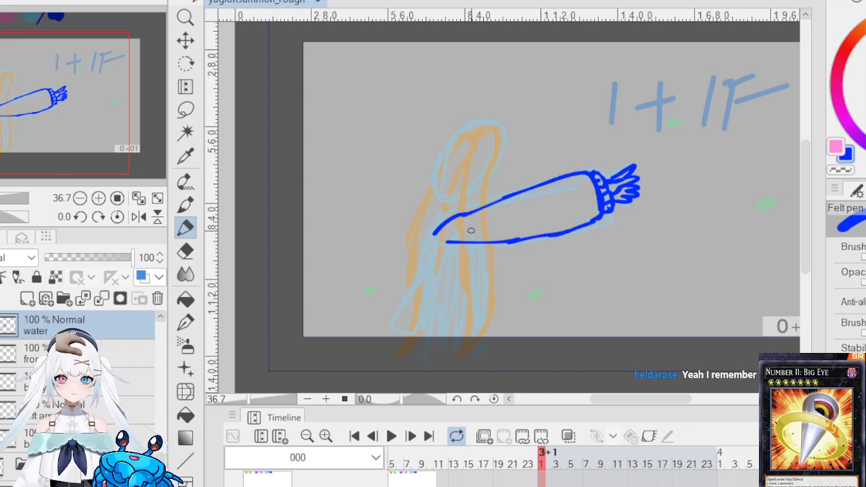
{"action": "key", "text": "x"}
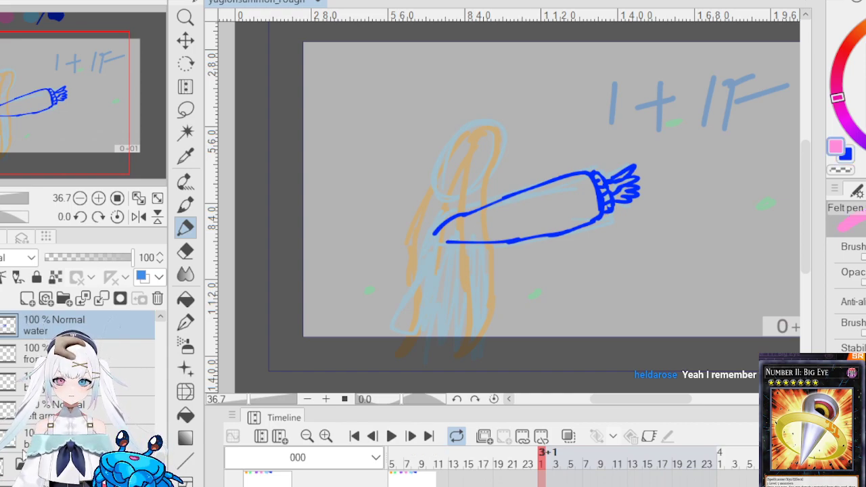
{"action": "left_click", "coordinate": [142, 436]}
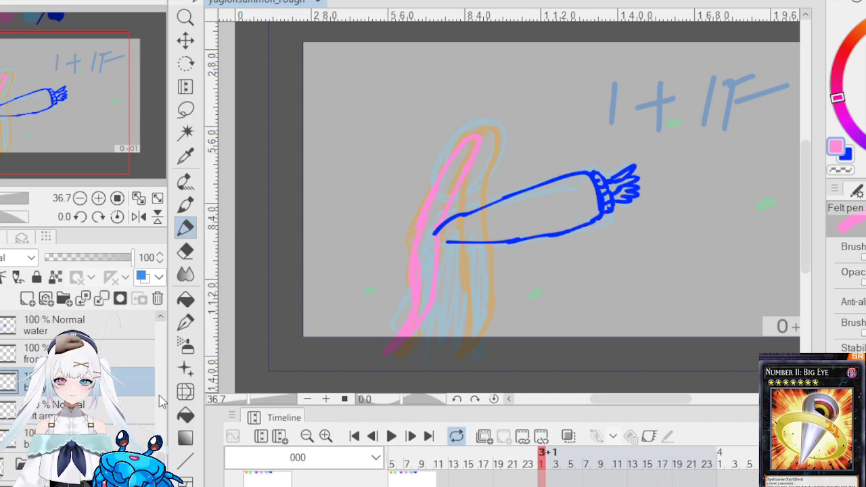
Step: Widen the layer list, select another layer further up, and sample light blue and green from the swatches above the frame
{"action": "left_click_drag", "start_coordinate": [169, 480], "coordinate": [172, 474]}
{"action": "scroll", "coordinate": [165, 406], "scroll_direction": "down", "scroll_amount": 3}
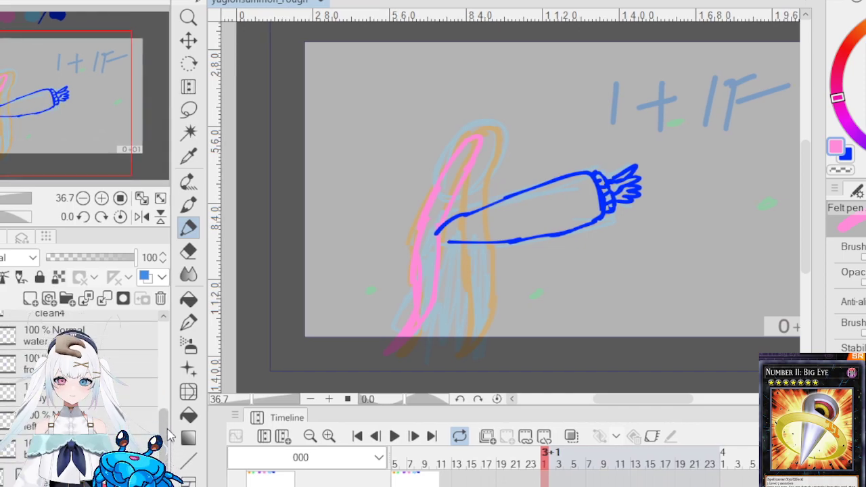
{"action": "scroll", "coordinate": [165, 406], "scroll_direction": "up", "scroll_amount": 2}
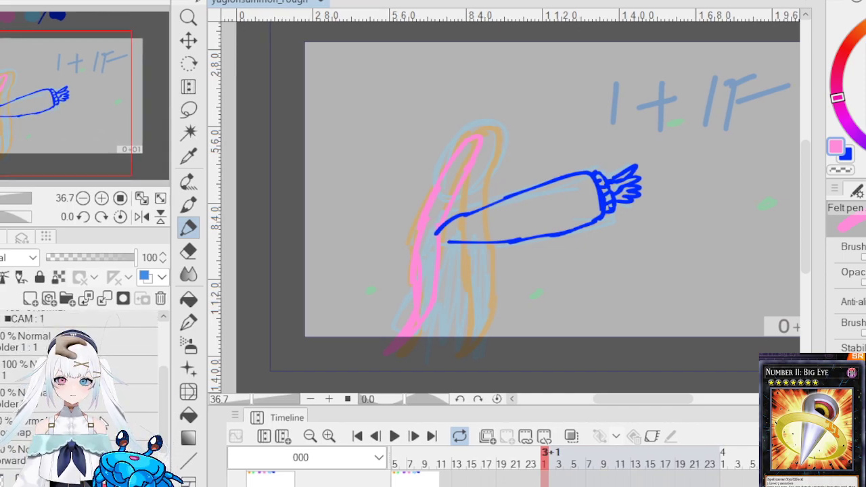
{"action": "left_click", "coordinate": [135, 422]}
{"action": "mouse_move", "coordinate": [806, 270]}
{"action": "left_mouse_down"}
{"action": "mouse_move", "coordinate": [806, 227]}
{"action": "mouse_move", "coordinate": [806, 251]}
{"action": "left_mouse_up"}
{"action": "left_click", "coordinate": [189, 156]}
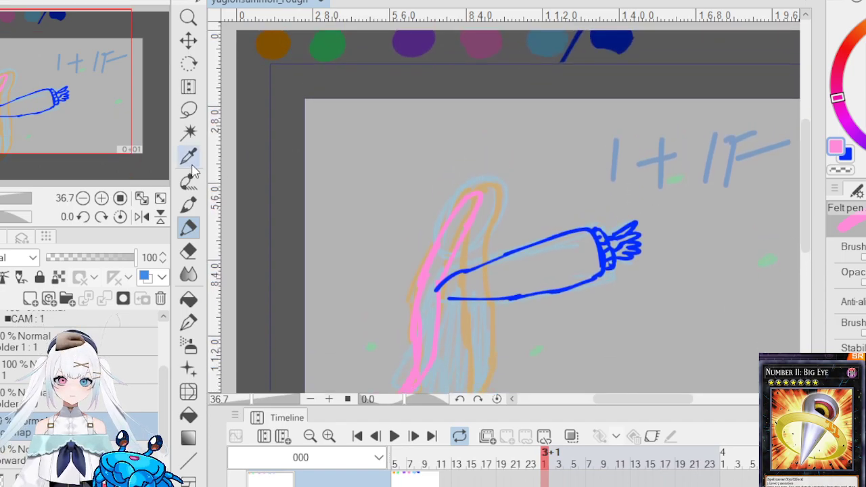
{"action": "left_click", "coordinate": [543, 43]}
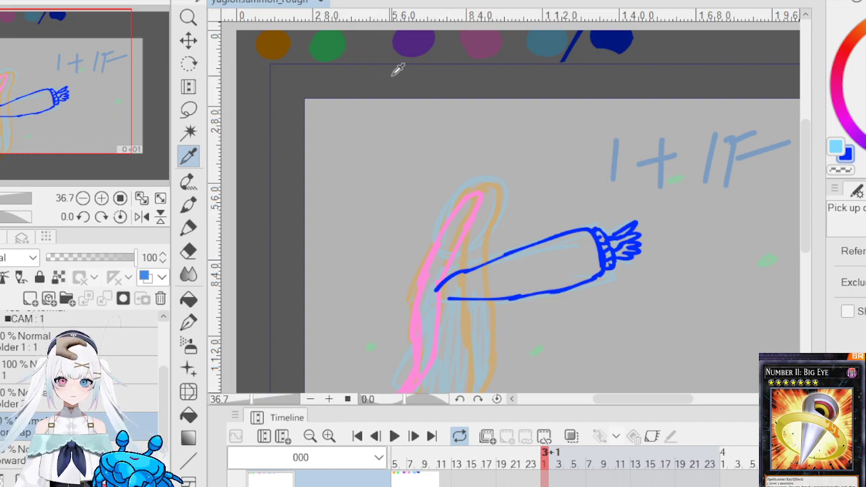
{"action": "left_click", "coordinate": [336, 42]}
Step: Flip through the frames around 3+1 to compare the coloured arm drawing with the rough sketch
{"action": "key", "text": "Left"}
{"action": "key", "text": "Left"}
{"action": "key", "text": "Right"}
{"action": "key", "text": "Right"}
{"action": "key", "text": "Right"}
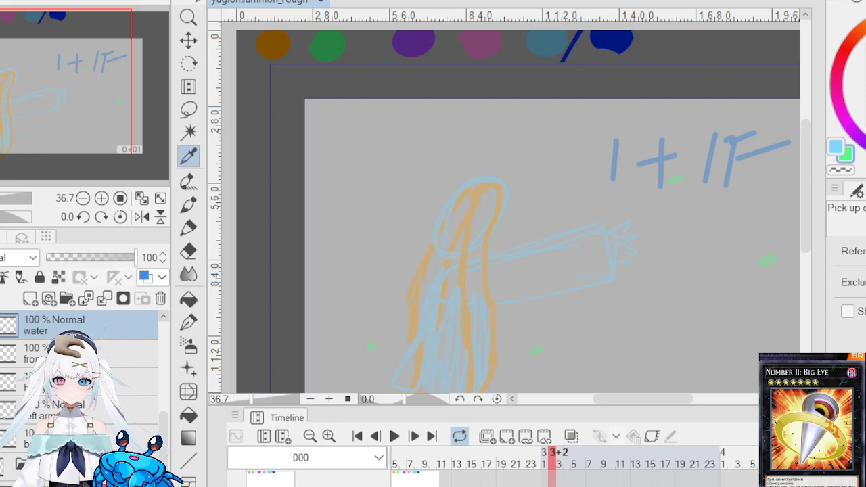
{"action": "key", "text": "Left"}
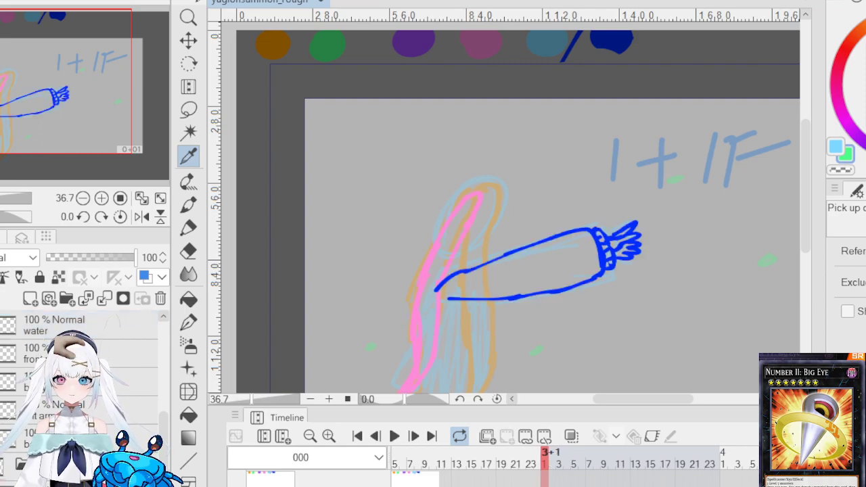
Step: Draw the figure's round head and inner hair lines in light blue with the felt pen at frame 3+1
{"action": "left_click", "coordinate": [189, 227]}
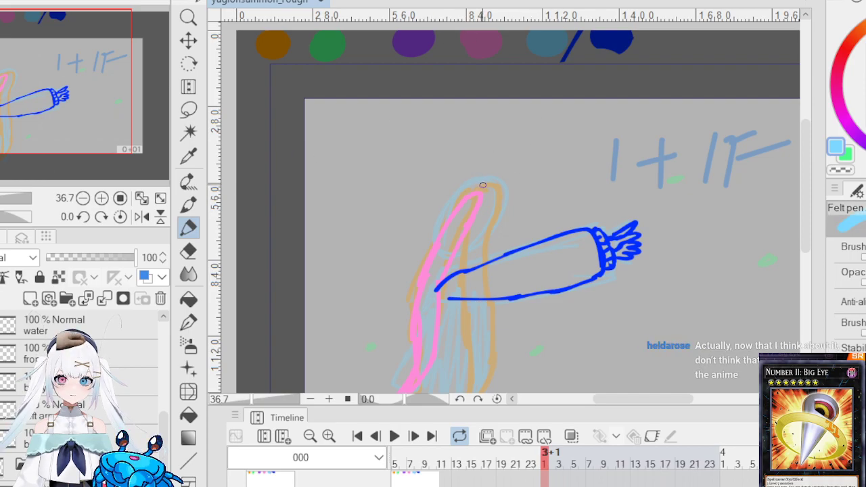
{"action": "mouse_move", "coordinate": [475, 186]}
{"action": "left_mouse_down"}
{"action": "mouse_move", "coordinate": [450, 247]}
{"action": "mouse_move", "coordinate": [463, 262]}
{"action": "mouse_move", "coordinate": [441, 230]}
{"action": "mouse_move", "coordinate": [463, 189]}
{"action": "mouse_move", "coordinate": [492, 182]}
{"action": "mouse_move", "coordinate": [447, 221]}
{"action": "mouse_move", "coordinate": [485, 266]}
{"action": "mouse_move", "coordinate": [502, 178]}
{"action": "mouse_move", "coordinate": [494, 178]}
{"action": "mouse_move", "coordinate": [512, 223]}
{"action": "left_mouse_up"}
{"action": "mouse_move", "coordinate": [487, 182]}
{"action": "left_mouse_down"}
{"action": "mouse_move", "coordinate": [494, 253]}
{"action": "mouse_move", "coordinate": [509, 244]}
{"action": "mouse_move", "coordinate": [502, 189]}
{"action": "left_mouse_up"}
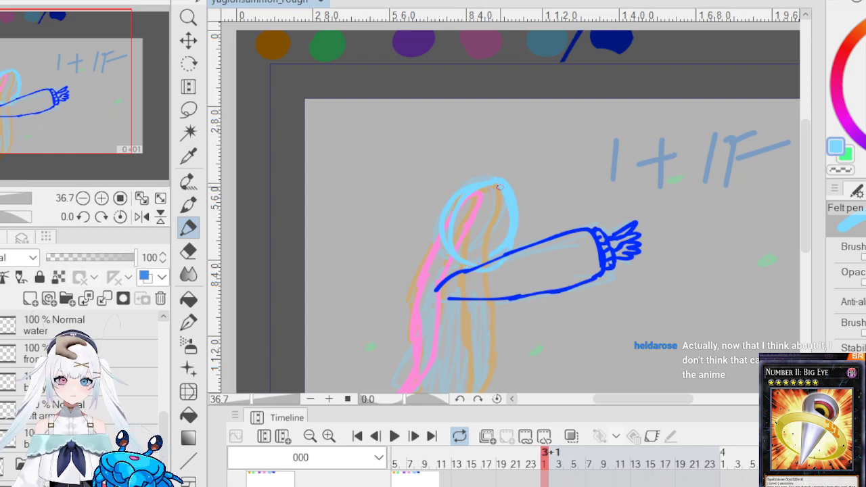
{"action": "mouse_move", "coordinate": [491, 178]}
{"action": "left_mouse_down"}
{"action": "mouse_move", "coordinate": [467, 213]}
{"action": "mouse_move", "coordinate": [458, 261]}
{"action": "left_mouse_up"}
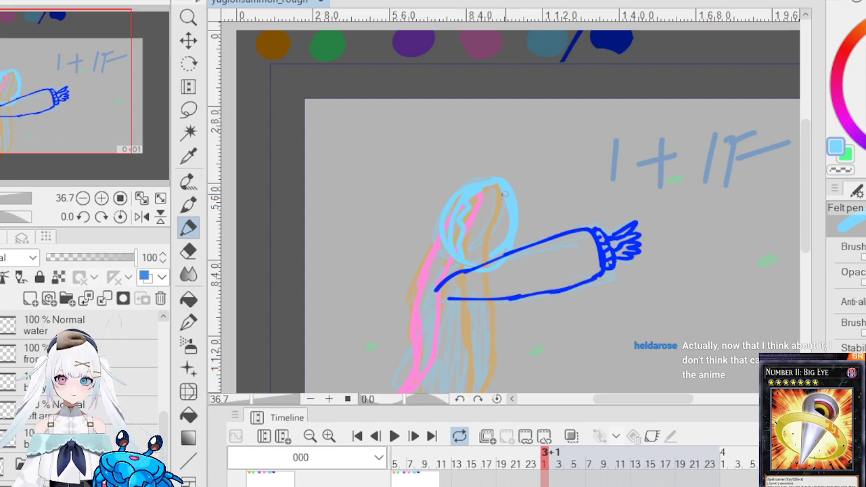
{"action": "left_click_drag", "start_coordinate": [504, 184], "coordinate": [519, 224]}
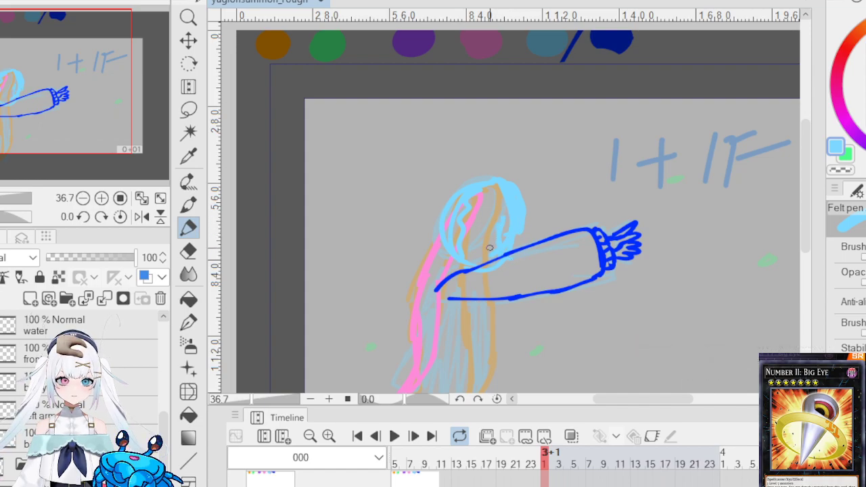
{"action": "mouse_move", "coordinate": [494, 257]}
{"action": "left_mouse_down"}
{"action": "mouse_move", "coordinate": [503, 286]}
{"action": "mouse_move", "coordinate": [494, 264]}
{"action": "mouse_move", "coordinate": [490, 294]}
{"action": "mouse_move", "coordinate": [490, 224]}
{"action": "left_mouse_up"}
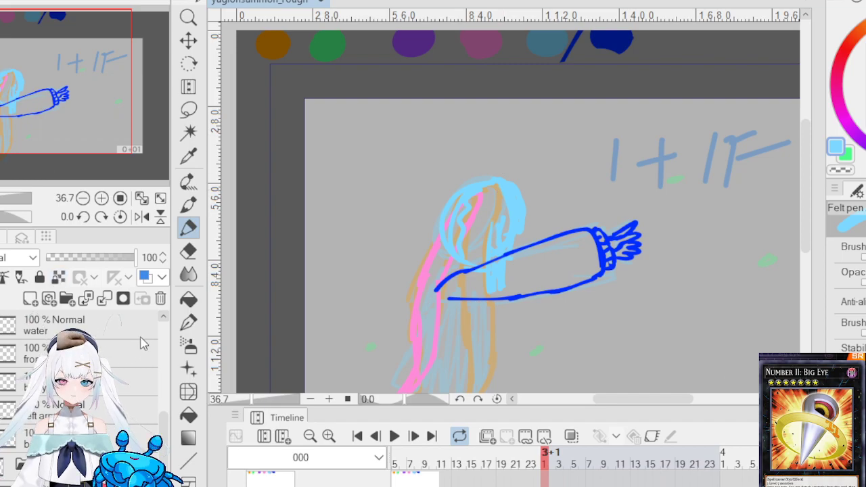
Step: Erase the thick light blue strokes on the head's arm-facing edge and redraw that side of the outline slightly further out
{"action": "left_click", "coordinate": [188, 251]}
{"action": "mouse_move", "coordinate": [485, 203]}
{"action": "left_mouse_down"}
{"action": "mouse_move", "coordinate": [507, 221]}
{"action": "mouse_move", "coordinate": [502, 193]}
{"action": "mouse_move", "coordinate": [513, 200]}
{"action": "mouse_move", "coordinate": [510, 218]}
{"action": "left_mouse_up"}
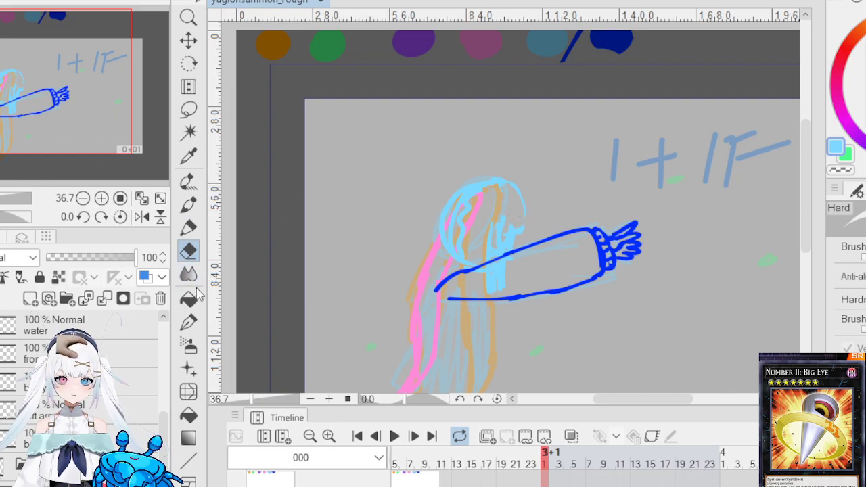
{"action": "left_click", "coordinate": [188, 227]}
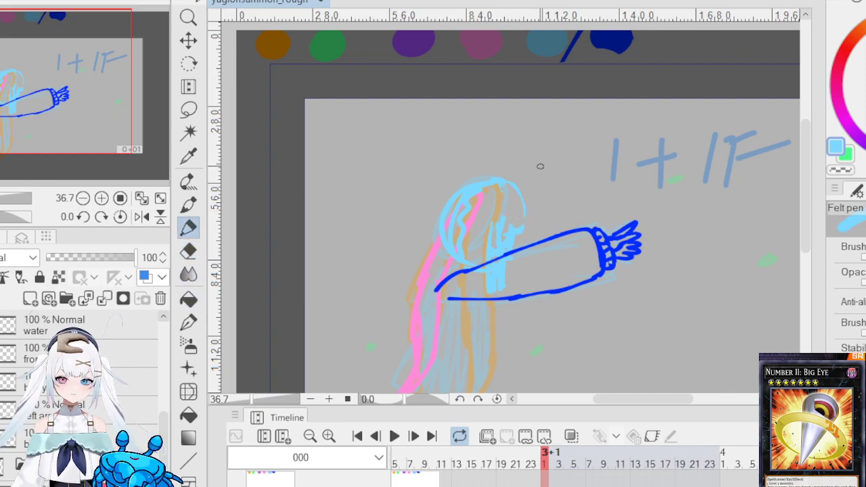
{"action": "left_click_drag", "start_coordinate": [521, 189], "coordinate": [527, 226]}
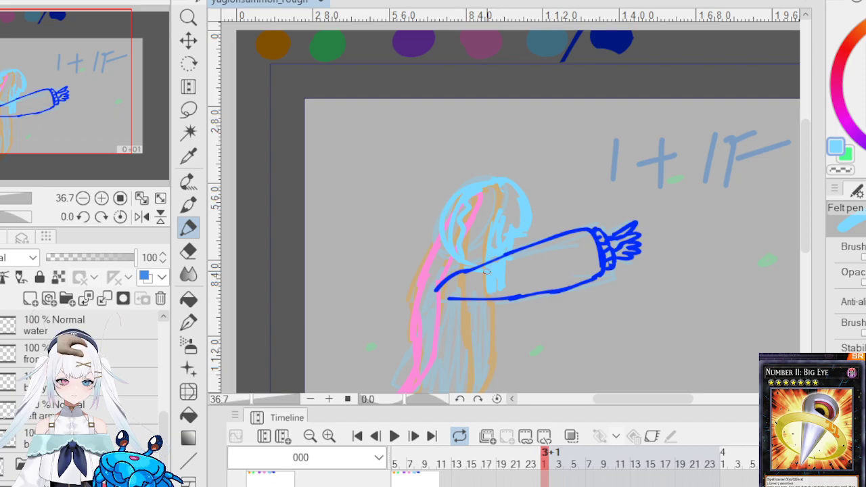
Step: Compare the figure with the preceding frame, then try light blue lower-body lines and an arc above the sleeve, undoing both
{"action": "scroll", "coordinate": [528, 239], "scroll_direction": "down", "scroll_amount": 5}
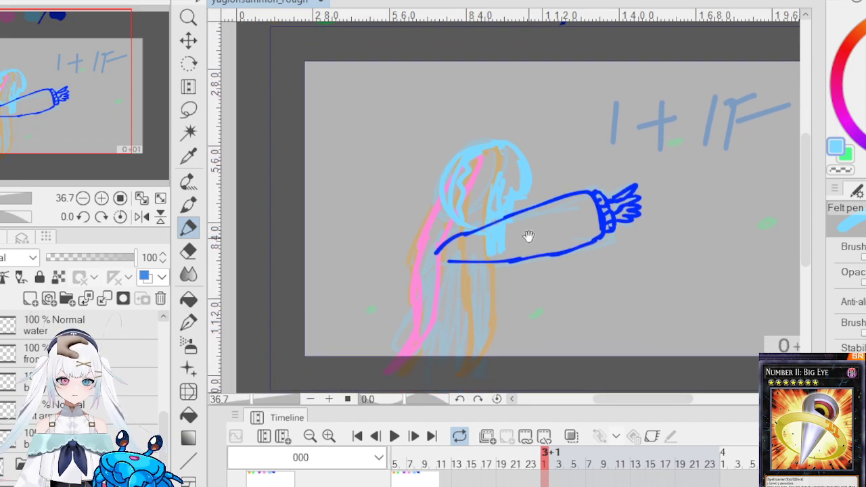
{"action": "scroll", "coordinate": [506, 173], "scroll_direction": "up", "scroll_amount": 1}
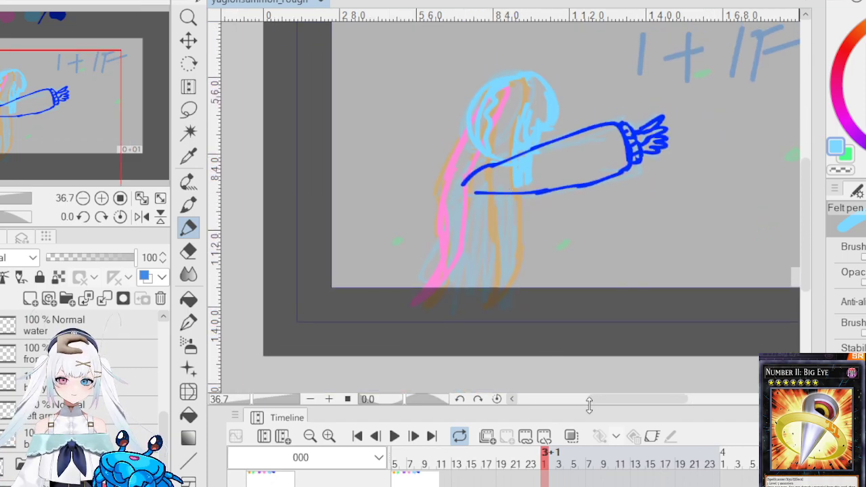
{"action": "left_click", "coordinate": [542, 452]}
{"action": "left_click", "coordinate": [530, 452]}
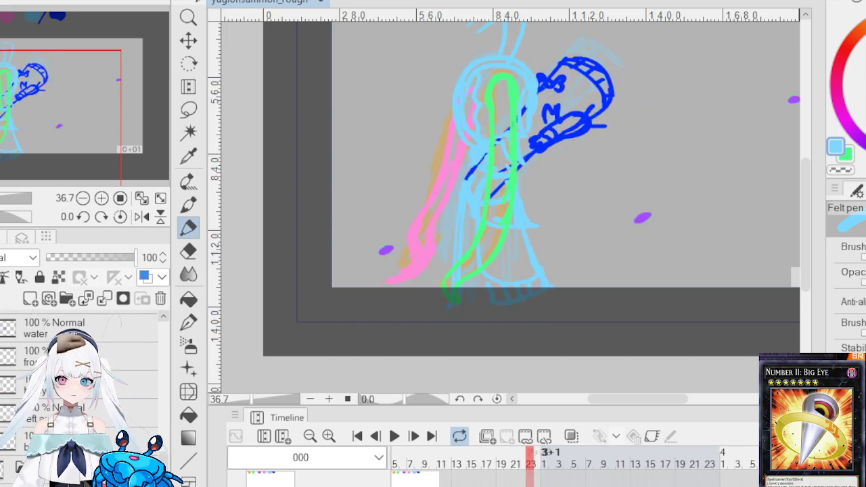
{"action": "left_click", "coordinate": [545, 452]}
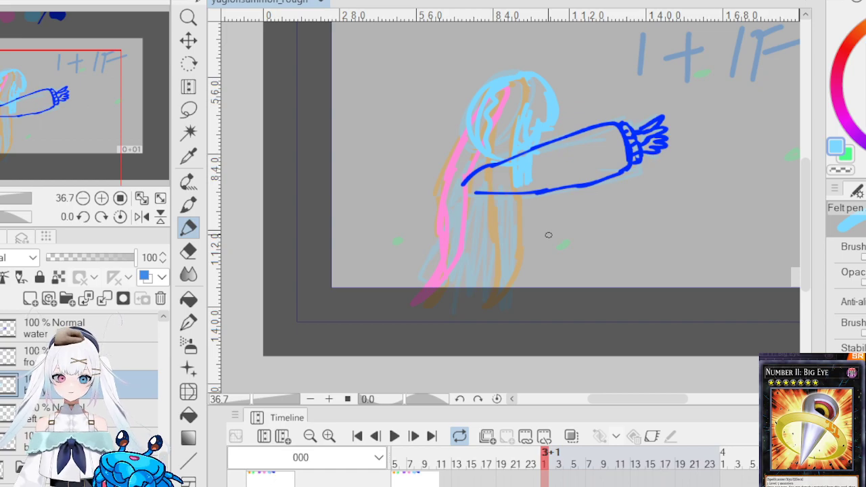
{"action": "mouse_move", "coordinate": [483, 197]}
{"action": "left_mouse_down"}
{"action": "mouse_move", "coordinate": [466, 278]}
{"action": "mouse_move", "coordinate": [548, 291]}
{"action": "left_mouse_up"}
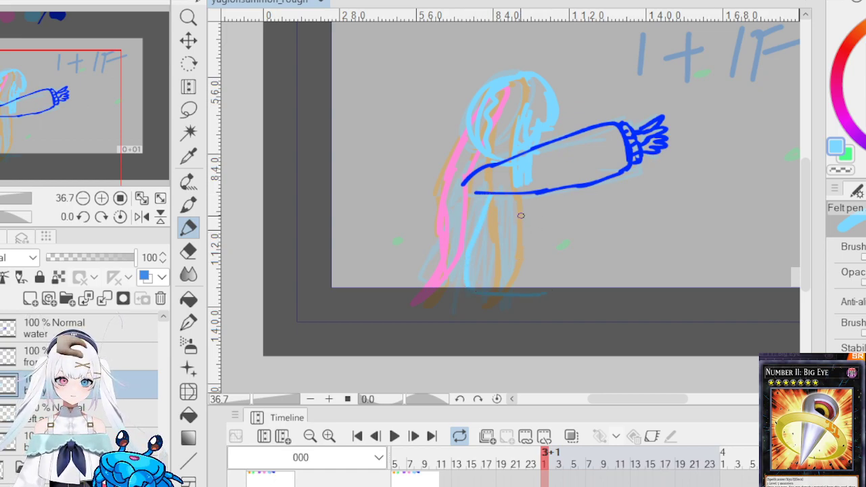
{"action": "key", "text": "ctrl+z"}
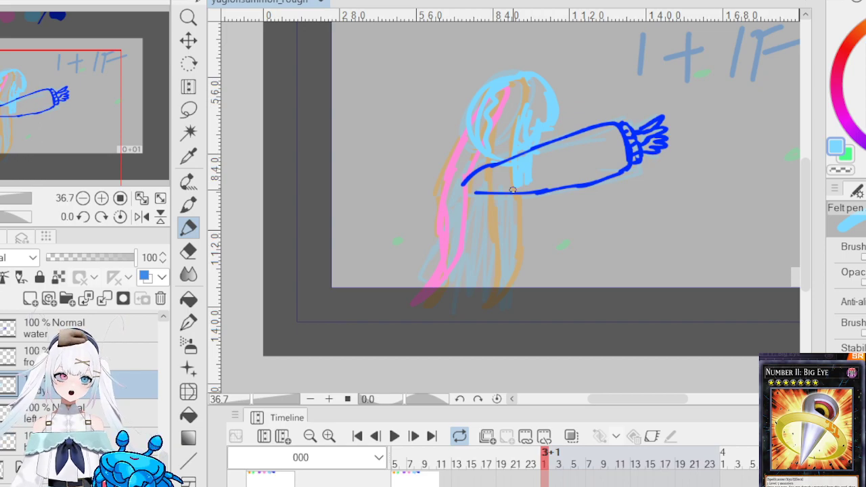
{"action": "mouse_move", "coordinate": [581, 125]}
{"action": "left_mouse_down"}
{"action": "mouse_move", "coordinate": [589, 103]}
{"action": "mouse_move", "coordinate": [618, 116]}
{"action": "left_mouse_up"}
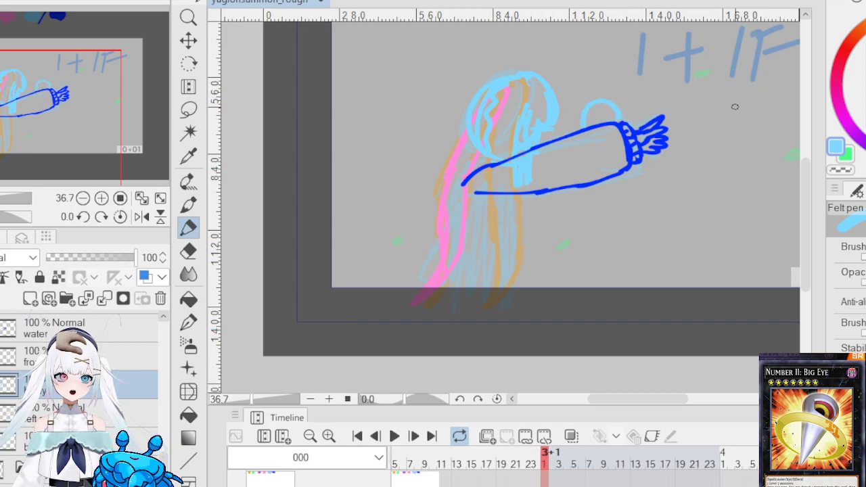
{"action": "key", "text": "ctrl+z"}
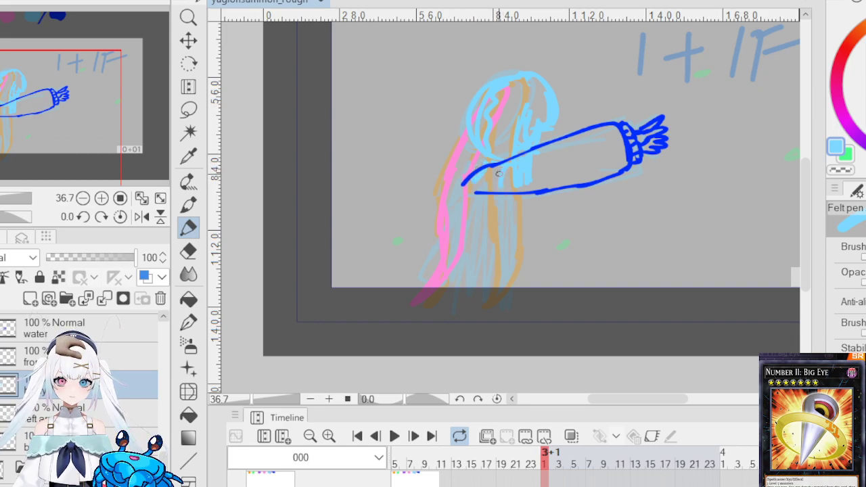
Step: Try clearing the arm drawing from the left arm layer, and undo the clearing
{"action": "left_click", "coordinate": [4, 409]}
{"action": "key", "text": "Delete"}
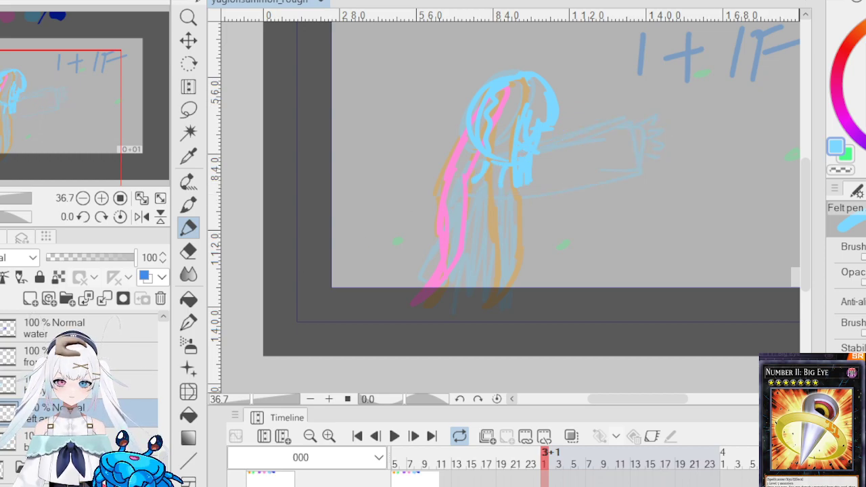
{"action": "key", "text": "ctrl+z"}
Step: Reorder the line art layers so the dark blue arm lies beneath the light blue head drawing
{"action": "left_click", "coordinate": [29, 335]}
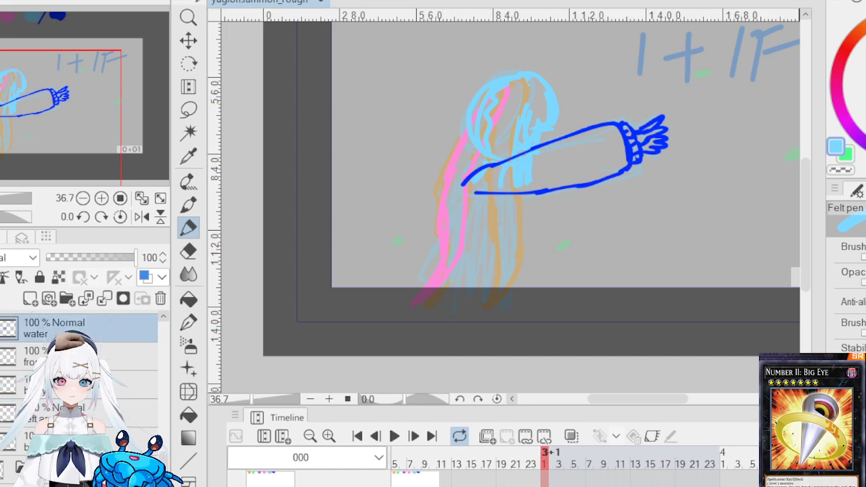
{"action": "left_click_drag", "start_coordinate": [28, 335], "coordinate": [40, 423]}
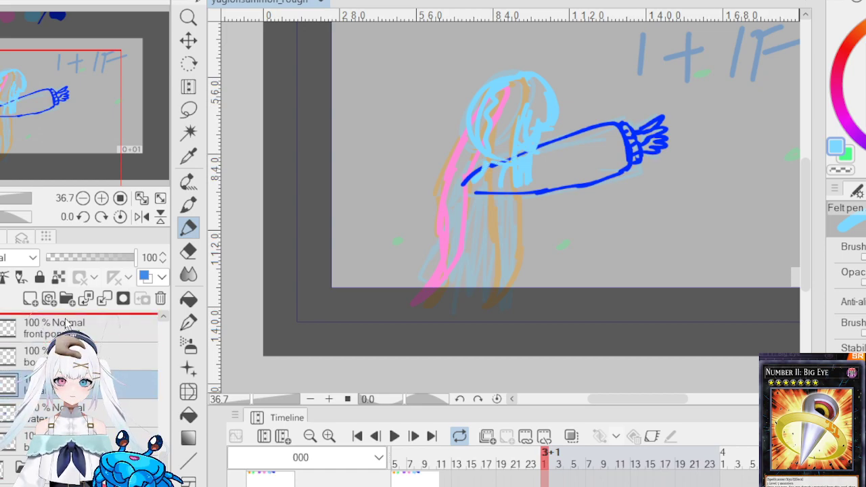
{"action": "scroll", "coordinate": [81, 379], "scroll_direction": "down", "scroll_amount": 3}
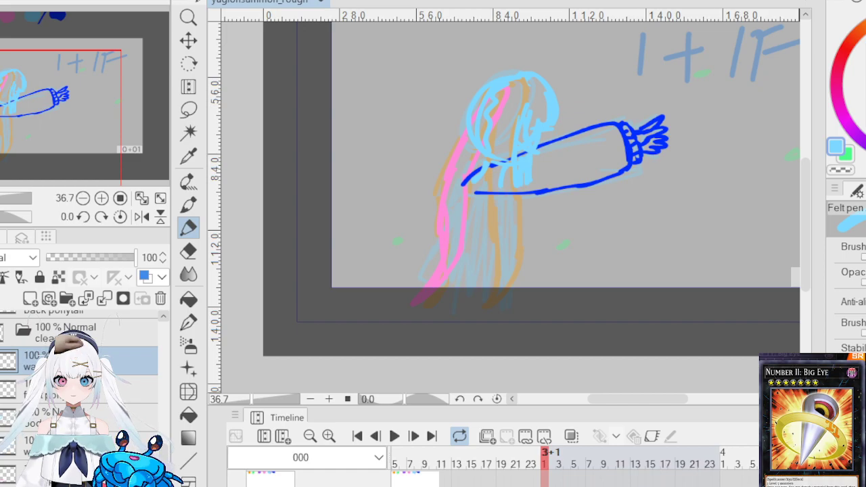
Step: Draw the torso and the skirt flaring out beneath the arm on the body layer in light blue, finishing with a banded hem
{"action": "left_click", "coordinate": [17, 445]}
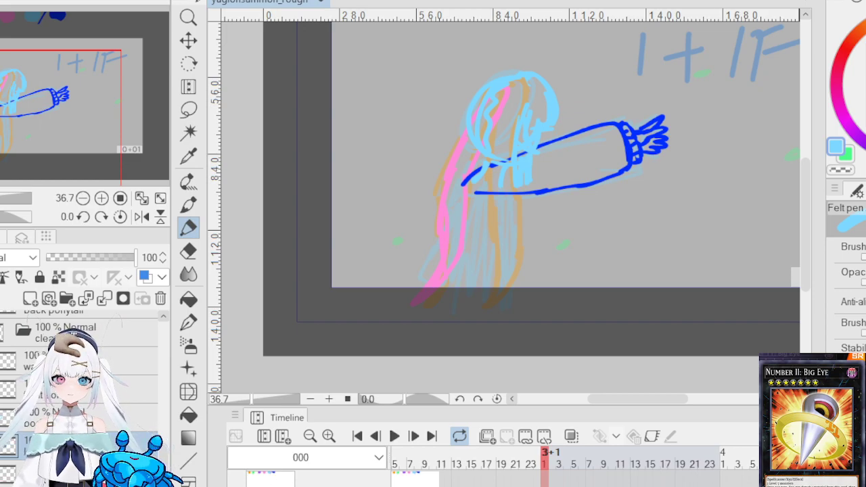
{"action": "left_click", "coordinate": [88, 417]}
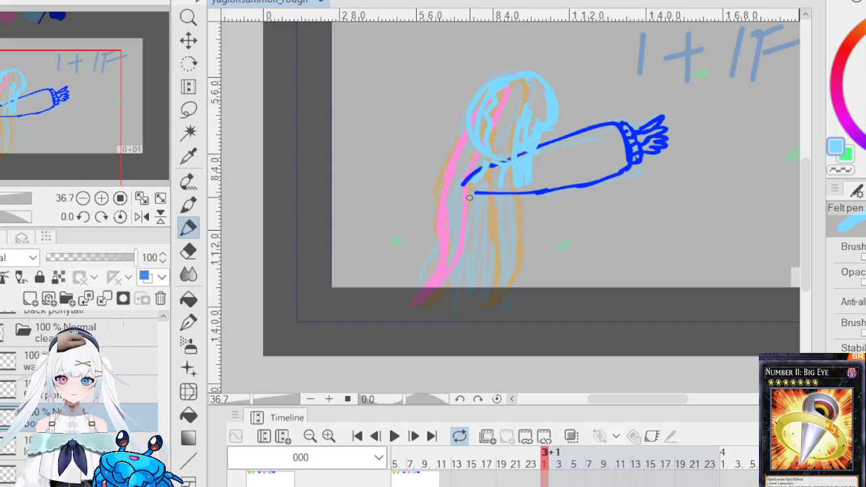
{"action": "mouse_move", "coordinate": [490, 202]}
{"action": "left_mouse_down"}
{"action": "mouse_move", "coordinate": [484, 262]}
{"action": "mouse_move", "coordinate": [497, 288]}
{"action": "mouse_move", "coordinate": [586, 273]}
{"action": "left_mouse_up"}
{"action": "left_click_drag", "start_coordinate": [504, 306], "coordinate": [599, 278]}
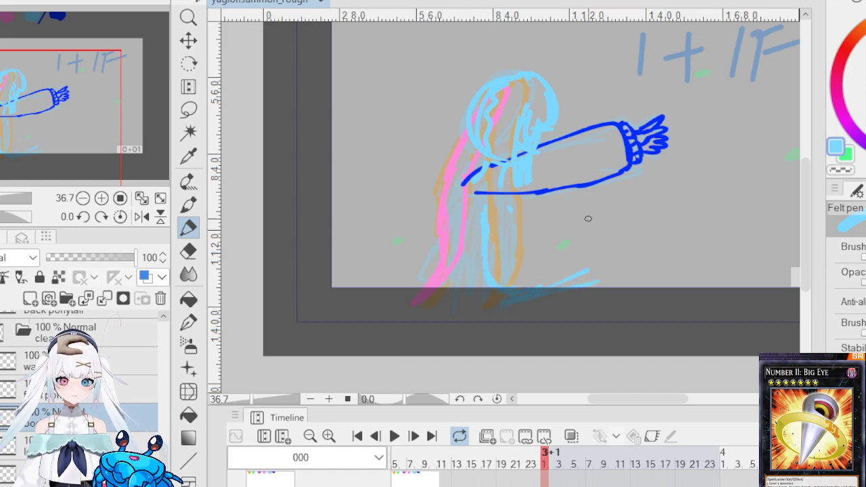
{"action": "mouse_move", "coordinate": [510, 215]}
{"action": "left_mouse_down"}
{"action": "mouse_move", "coordinate": [525, 257]}
{"action": "mouse_move", "coordinate": [574, 231]}
{"action": "mouse_move", "coordinate": [590, 281]}
{"action": "left_mouse_up"}
{"action": "left_click_drag", "start_coordinate": [572, 234], "coordinate": [587, 266]}
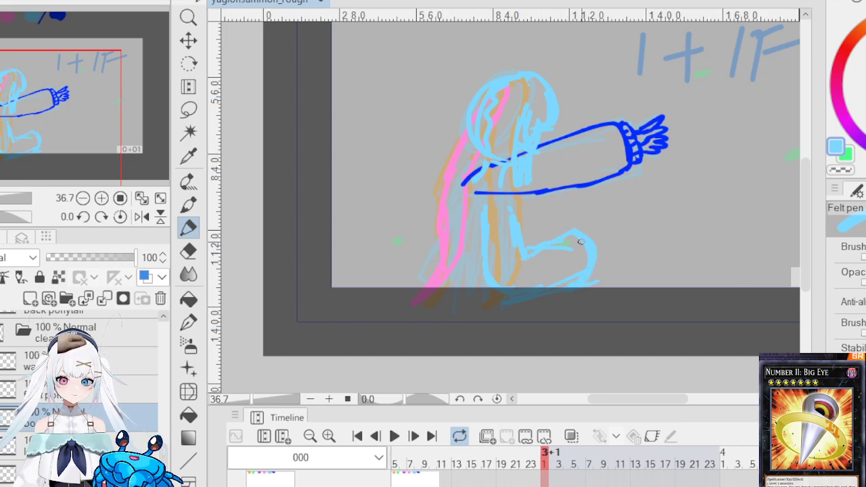
{"action": "left_click_drag", "start_coordinate": [585, 230], "coordinate": [588, 283]}
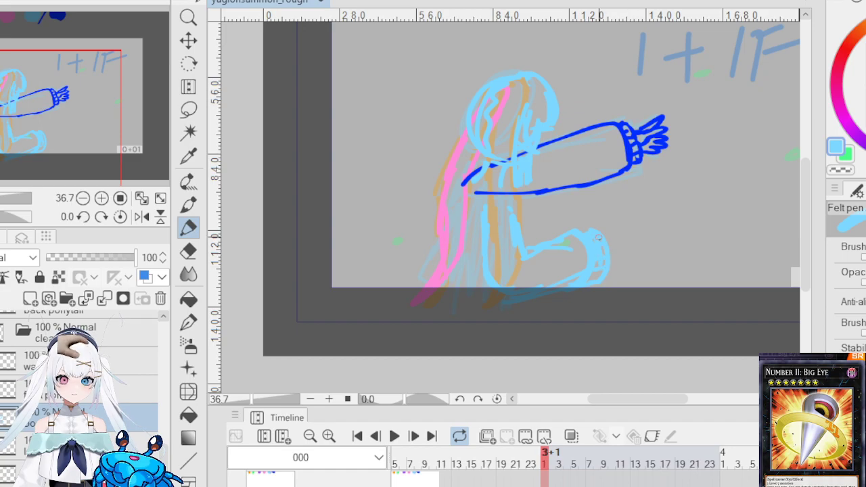
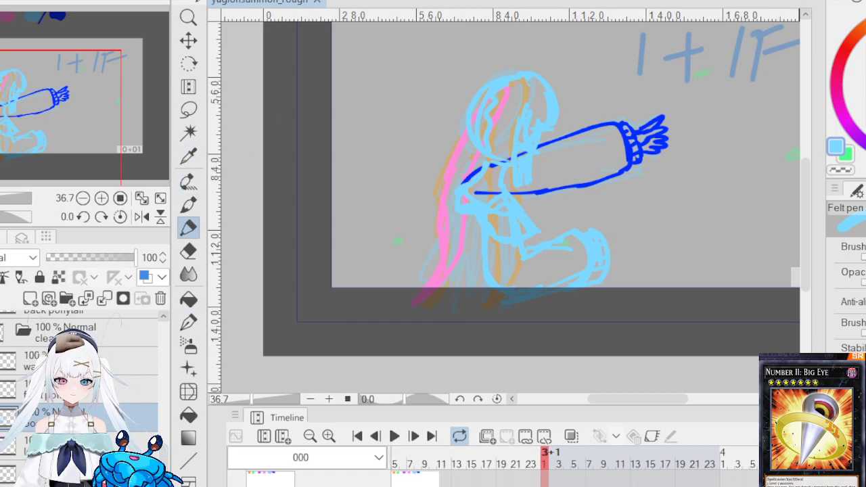
Step: Check the neighbouring frames, then draw a long green ponytail strand from the head down past the skirt at frame 3+1 and trim it
{"action": "left_click", "coordinate": [135, 387]}
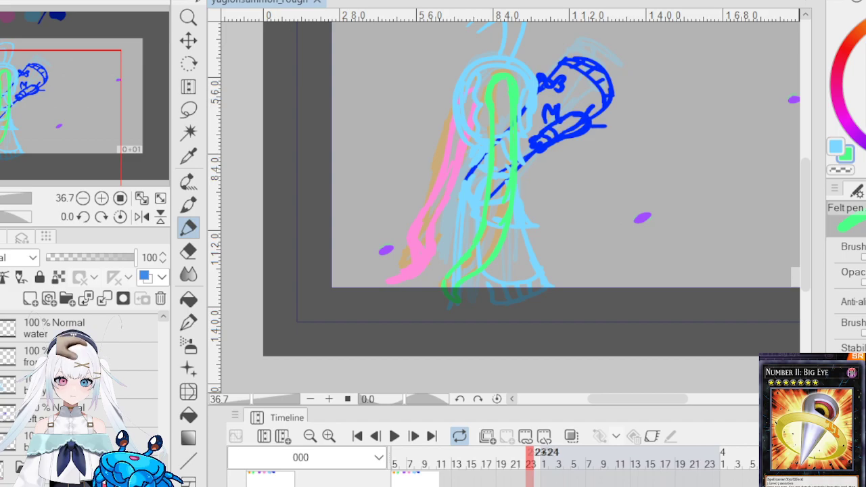
{"action": "key", "text": "Right"}
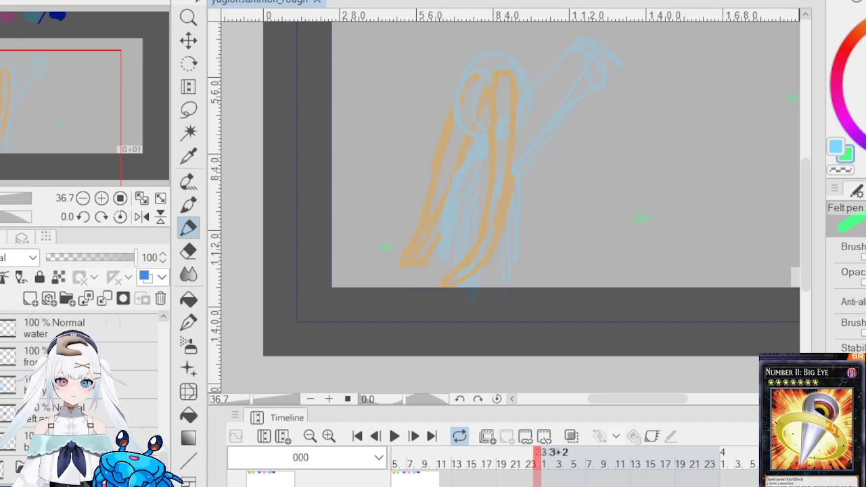
{"action": "key", "text": "Right"}
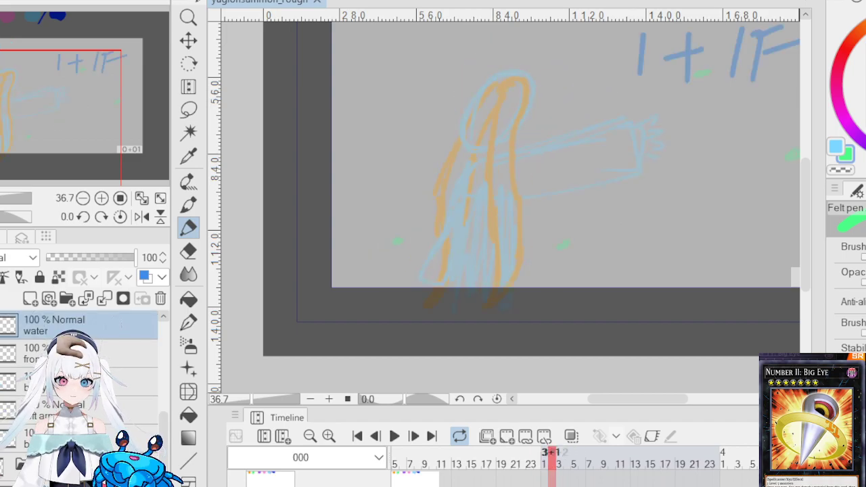
{"action": "key", "text": "Left"}
{"action": "mouse_move", "coordinate": [537, 109]}
{"action": "left_mouse_down"}
{"action": "mouse_move", "coordinate": [509, 96]}
{"action": "mouse_move", "coordinate": [542, 100]}
{"action": "mouse_move", "coordinate": [507, 191]}
{"action": "mouse_move", "coordinate": [508, 224]}
{"action": "mouse_move", "coordinate": [518, 222]}
{"action": "mouse_move", "coordinate": [528, 265]}
{"action": "mouse_move", "coordinate": [510, 306]}
{"action": "left_mouse_up"}
{"action": "left_click_drag", "start_coordinate": [525, 154], "coordinate": [482, 322]}
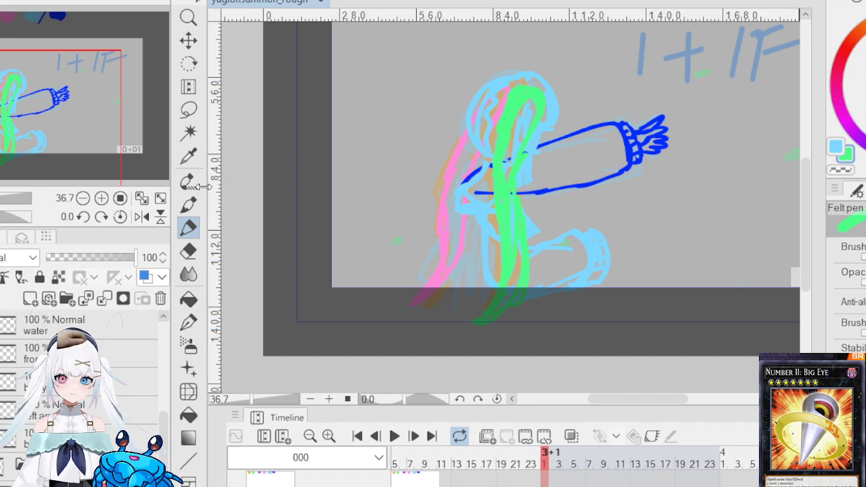
{"action": "key", "text": "e"}
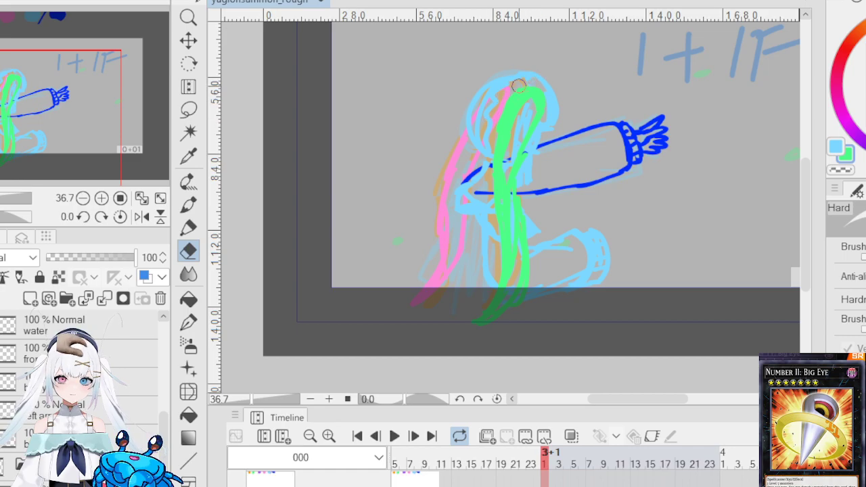
{"action": "left_click", "coordinate": [189, 228]}
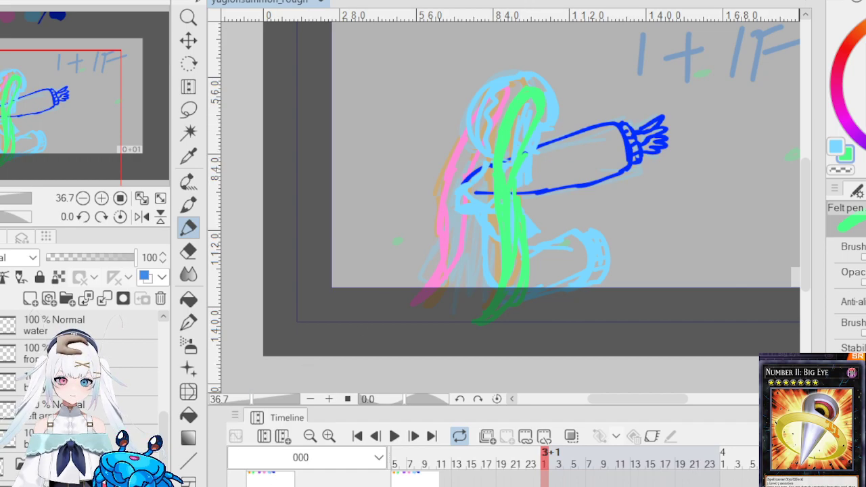
Step: Select the colour map layer and pick up its purple swatch as the drawing colour
{"action": "scroll", "coordinate": [101, 406], "scroll_direction": "up", "scroll_amount": 3}
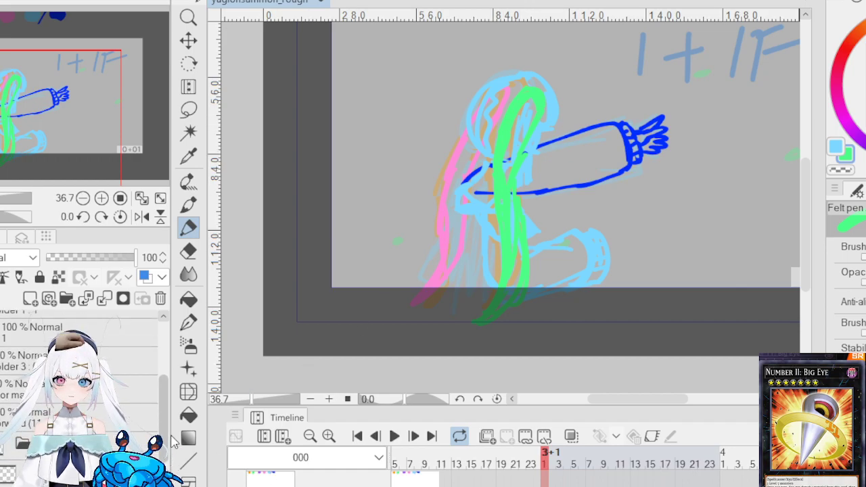
{"action": "left_click", "coordinate": [145, 365]}
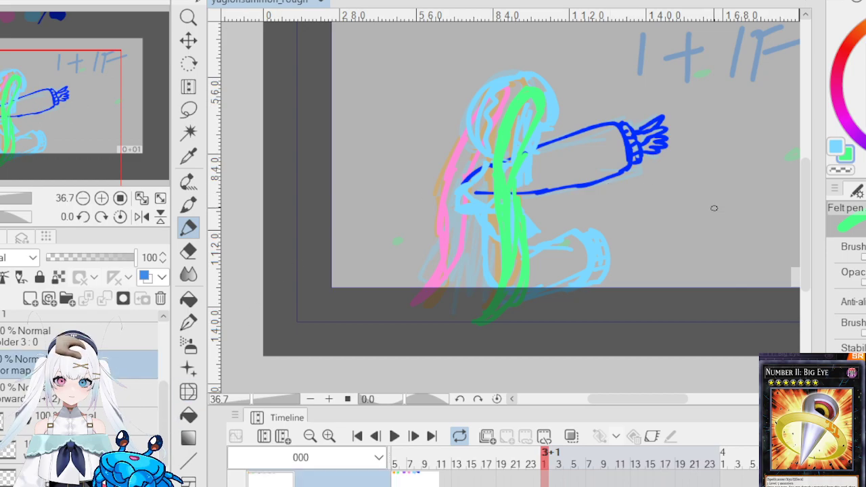
{"action": "left_click_drag", "start_coordinate": [807, 279], "coordinate": [810, 237]}
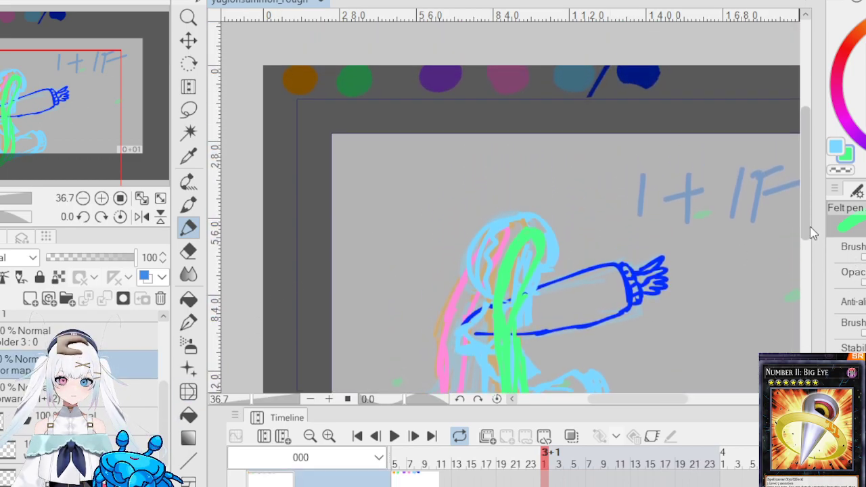
{"action": "left_click", "coordinate": [190, 156]}
{"action": "left_click", "coordinate": [440, 78]}
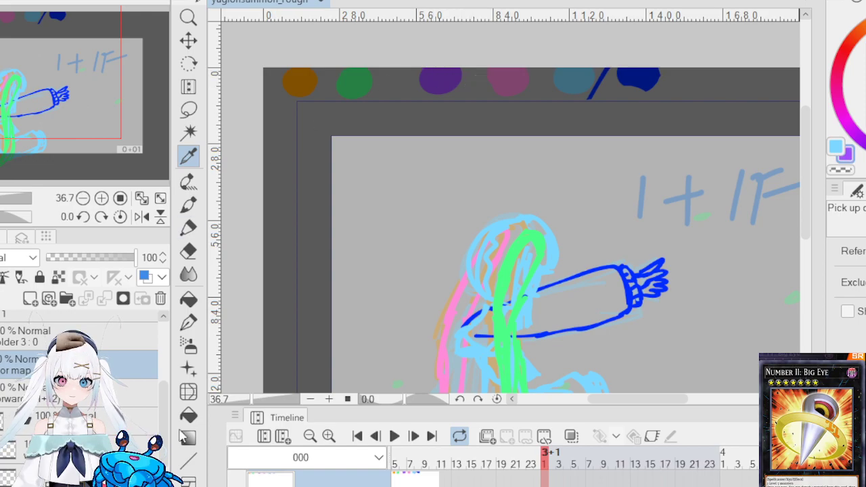
Step: Draw light blue trailing strokes from behind the waist past the frame's lower edge on the body layer at frame 3+1
{"action": "key", "text": "Right"}
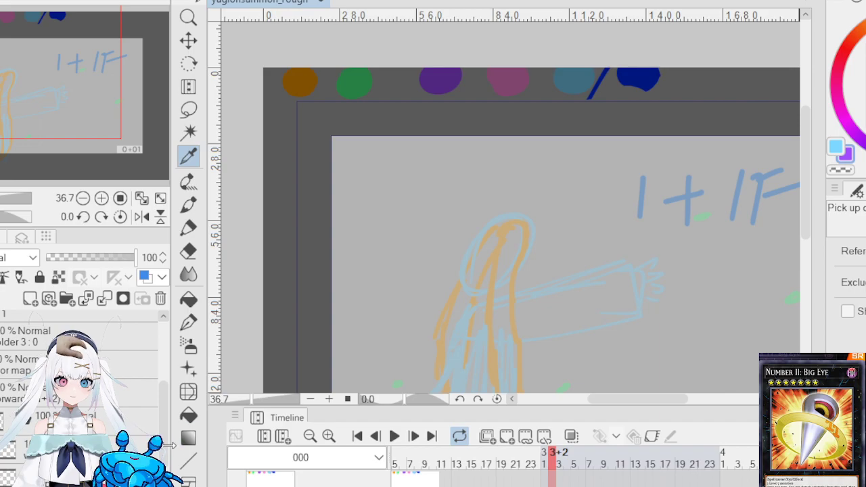
{"action": "left_click", "coordinate": [54, 333]}
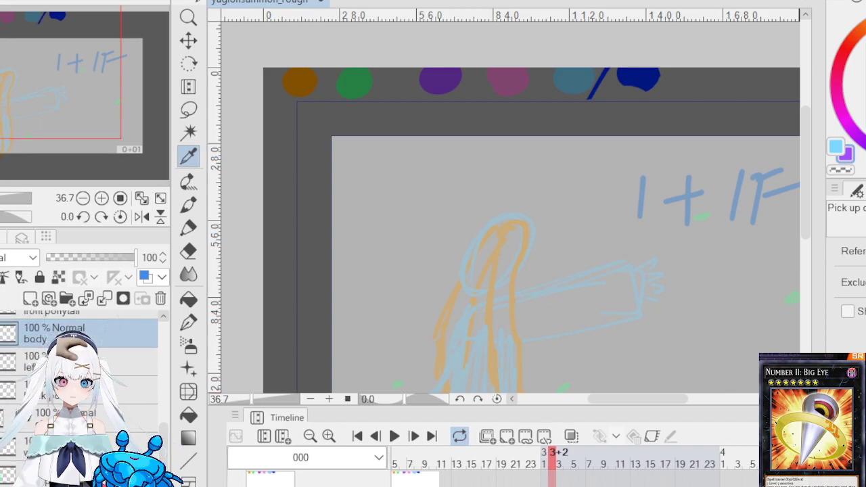
{"action": "key", "text": "ctrl+Left"}
{"action": "scroll", "coordinate": [798, 248], "scroll_direction": "down", "scroll_amount": 3}
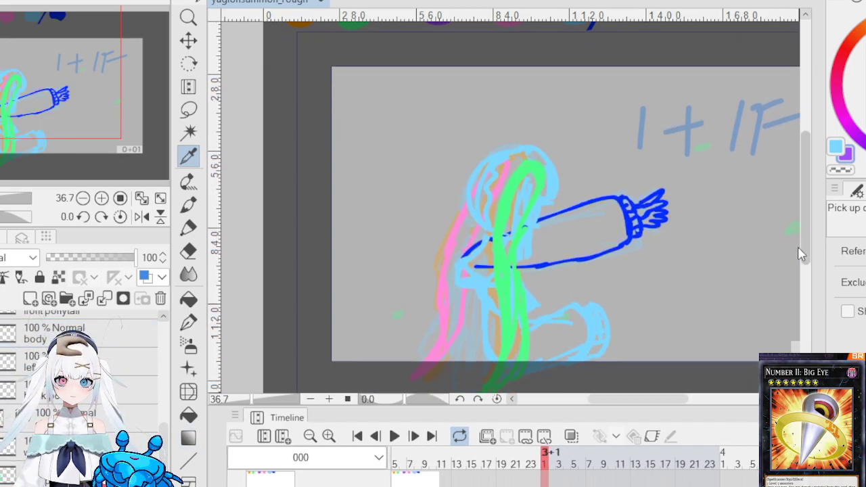
{"action": "left_click", "coordinate": [189, 228]}
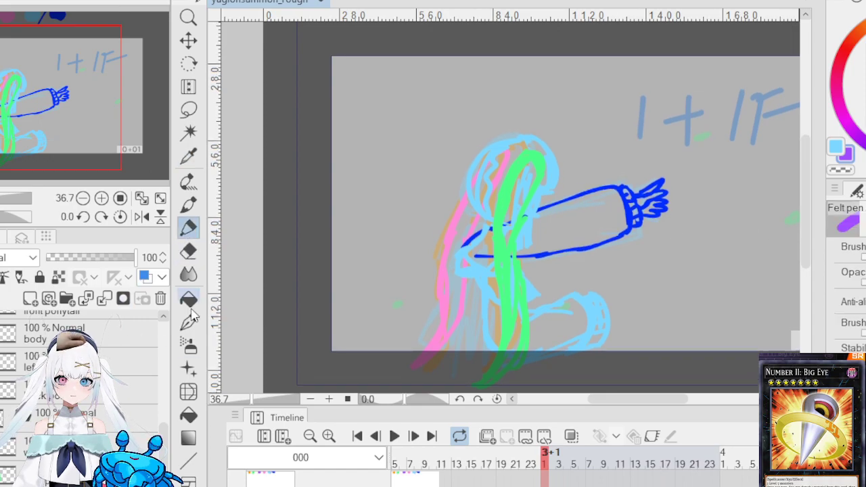
{"action": "key", "text": "x"}
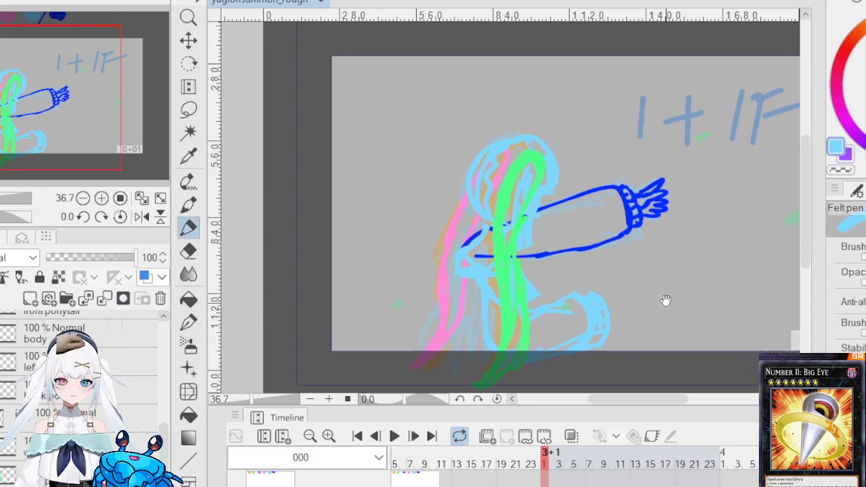
{"action": "scroll", "coordinate": [673, 257], "scroll_direction": "down", "scroll_amount": 1}
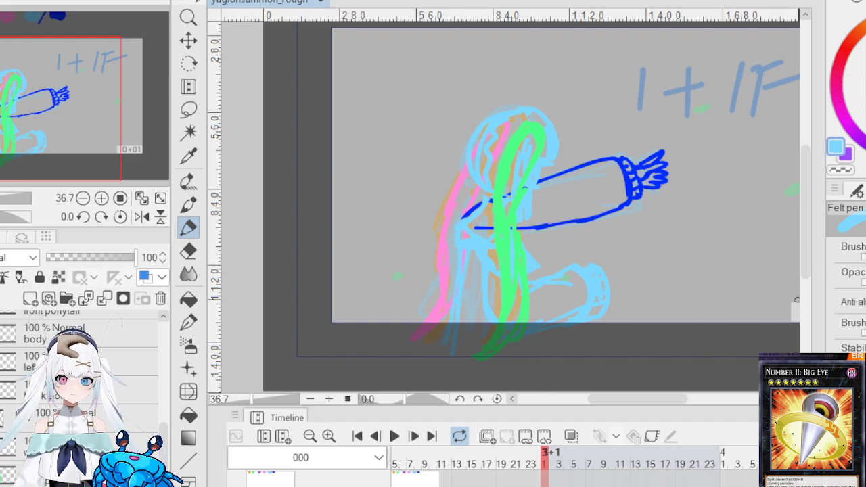
Step: Paint purple water droplets over the three green rough marks on the water layer
{"action": "left_click_drag", "start_coordinate": [643, 391], "coordinate": [663, 393]}
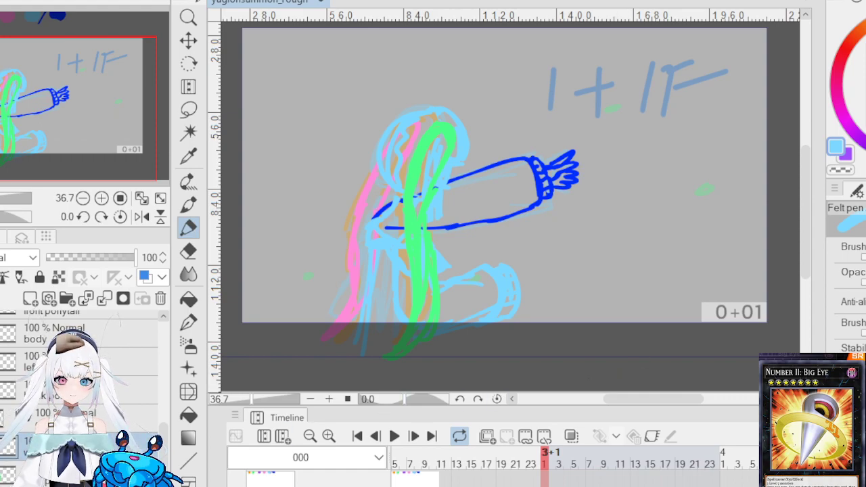
{"action": "key", "text": "x"}
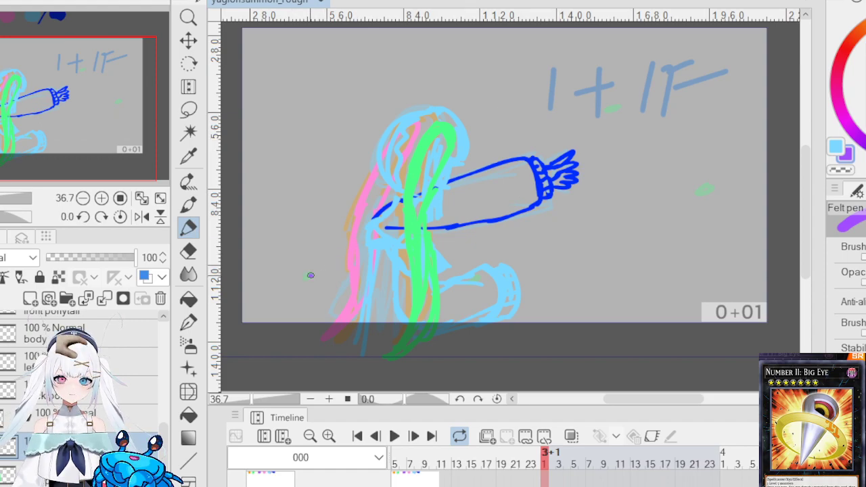
{"action": "left_click_drag", "start_coordinate": [617, 106], "coordinate": [604, 113]}
{"action": "left_click_drag", "start_coordinate": [708, 188], "coordinate": [711, 188]}
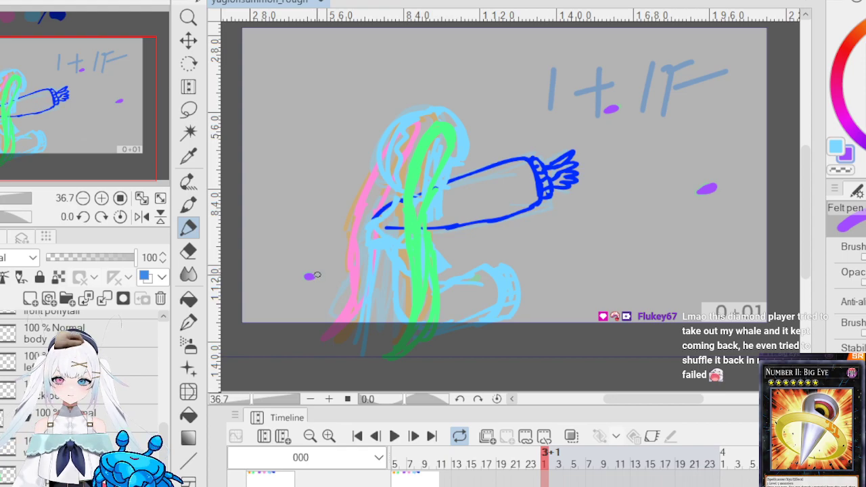
Step: Pick up the dark blue of the arm's line art and return to the felt pen
{"action": "left_click", "coordinate": [189, 155]}
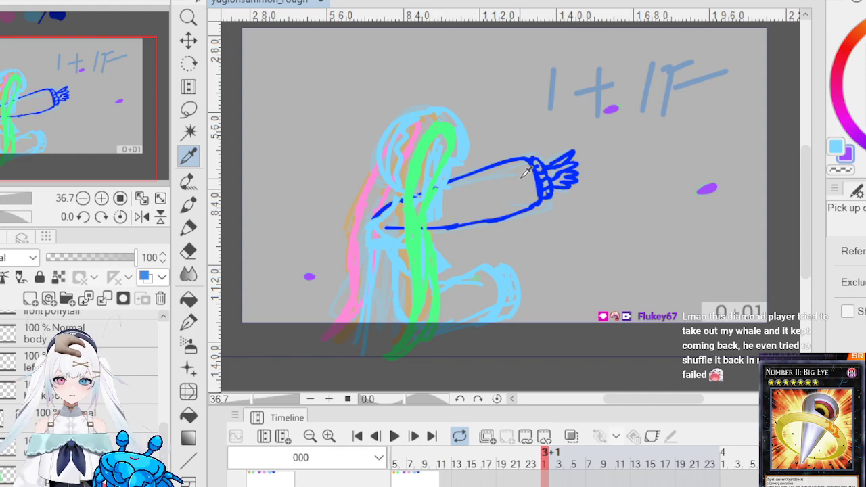
{"action": "scroll", "coordinate": [526, 171], "scroll_direction": "up", "scroll_amount": 5}
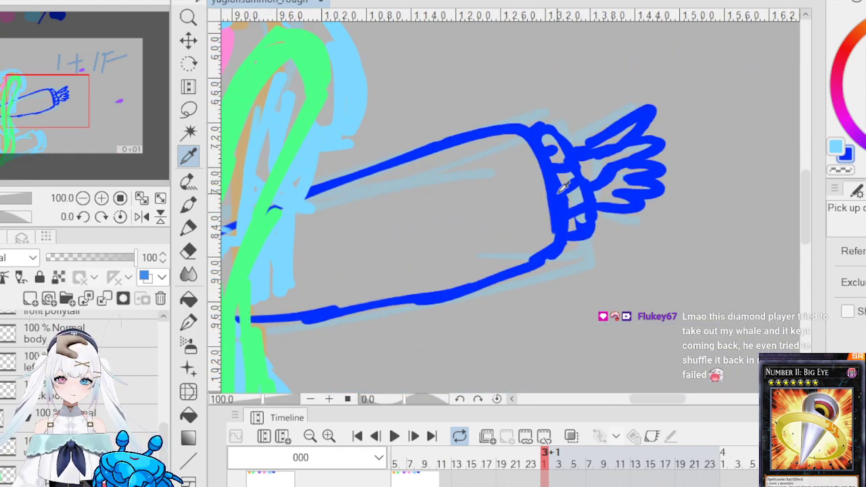
{"action": "scroll", "coordinate": [561, 188], "scroll_direction": "down", "scroll_amount": 8}
{"action": "scroll", "coordinate": [484, 205], "scroll_direction": "up", "scroll_amount": 2}
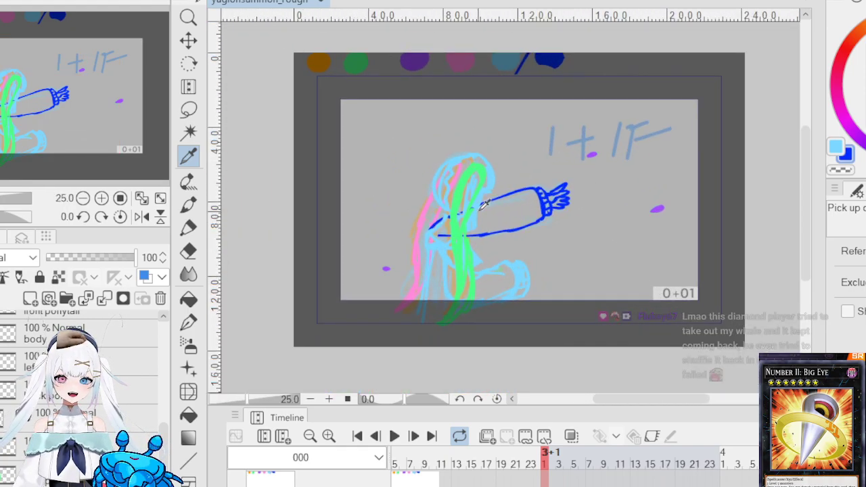
{"action": "scroll", "coordinate": [485, 204], "scroll_direction": "up", "scroll_amount": 3}
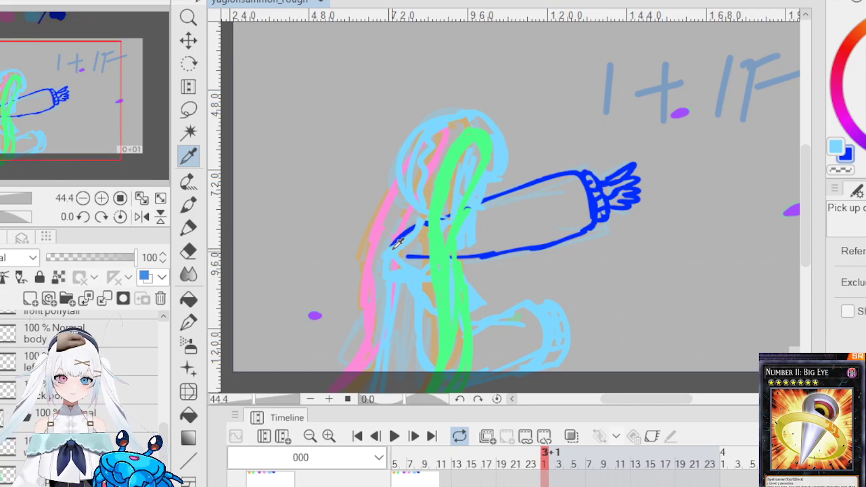
{"action": "left_click", "coordinate": [189, 228]}
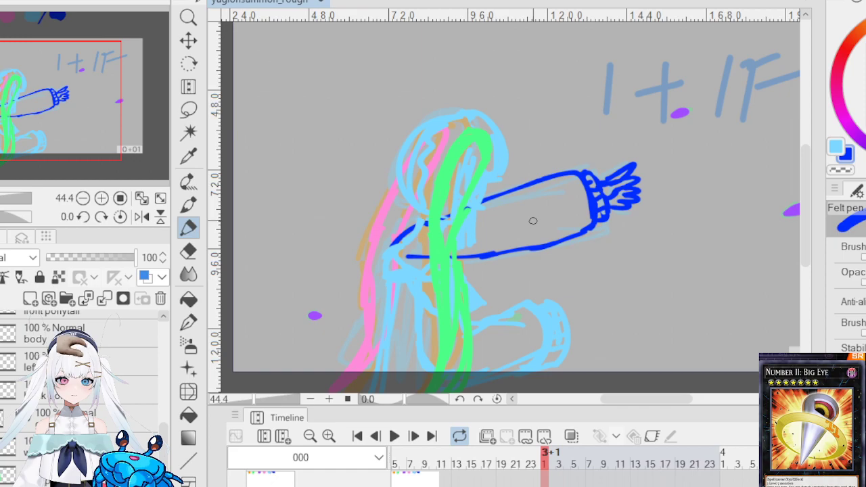
Step: Compare with the previous drawing, then draw a small dark blue bow on the sleeve's upper edge on the left arm layer
{"action": "key", "text": "comma"}
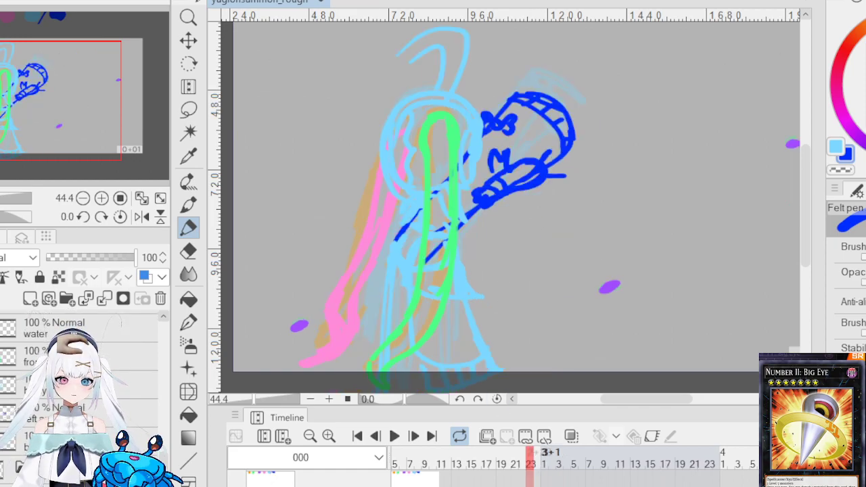
{"action": "key", "text": "period"}
{"action": "key", "text": "comma"}
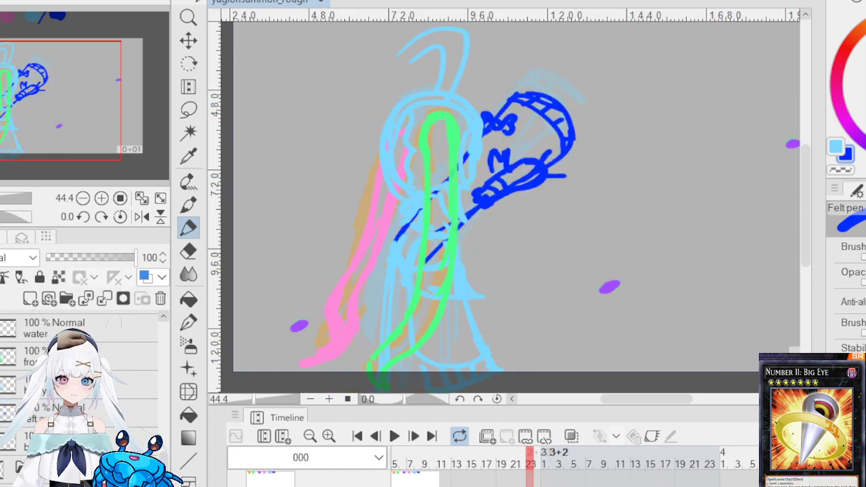
{"action": "key", "text": "period"}
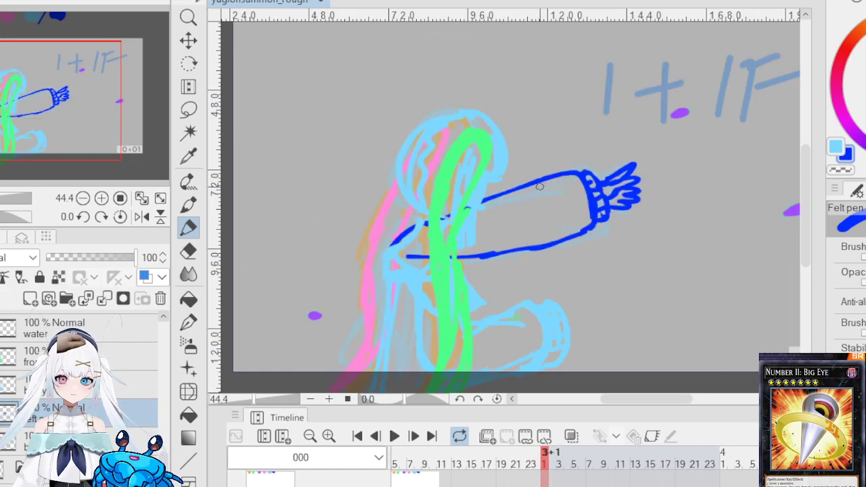
{"action": "mouse_move", "coordinate": [540, 187]}
{"action": "left_mouse_down"}
{"action": "mouse_move", "coordinate": [555, 196]}
{"action": "mouse_move", "coordinate": [549, 203]}
{"action": "mouse_move", "coordinate": [537, 177]}
{"action": "mouse_move", "coordinate": [526, 185]}
{"action": "left_mouse_up"}
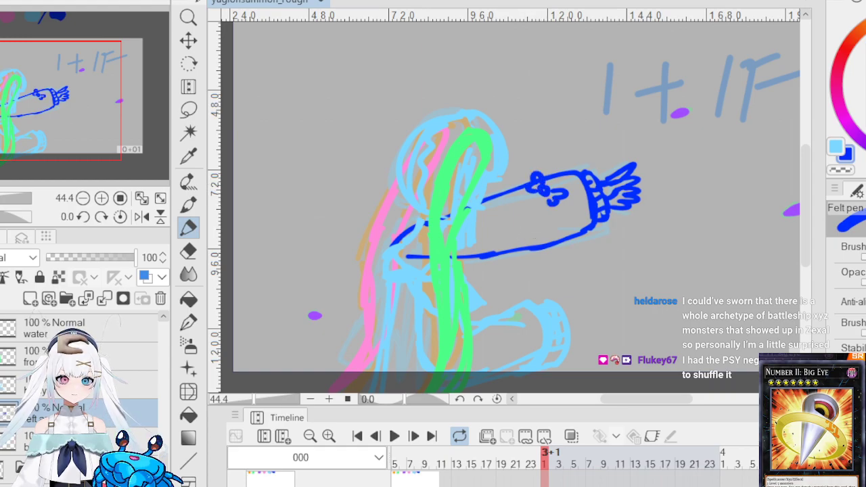
Step: Draw a dark blue oval ornament with a flared, ribbed end and small loops on the sleeve's lower edge, and erase overlapping lines
{"action": "left_click", "coordinate": [531, 453]}
{"action": "left_click", "coordinate": [550, 483]}
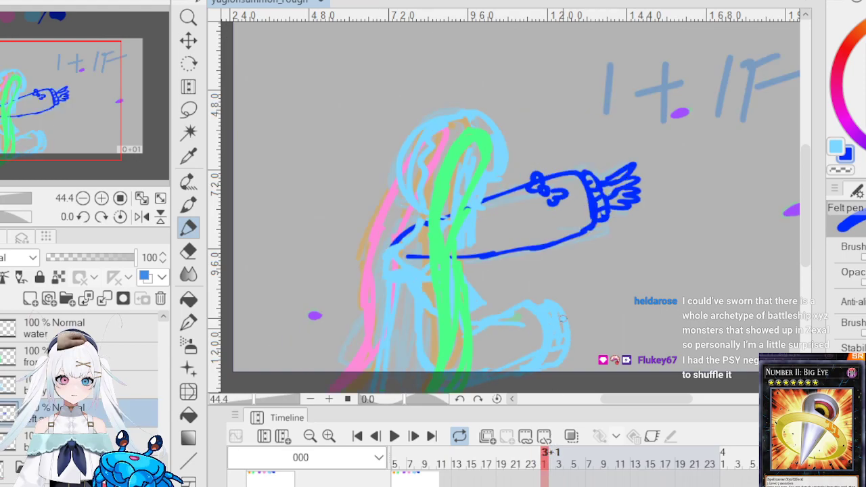
{"action": "mouse_move", "coordinate": [516, 237]}
{"action": "left_mouse_down"}
{"action": "mouse_move", "coordinate": [544, 234]}
{"action": "mouse_move", "coordinate": [563, 252]}
{"action": "mouse_move", "coordinate": [504, 253]}
{"action": "mouse_move", "coordinate": [527, 236]}
{"action": "mouse_move", "coordinate": [503, 244]}
{"action": "mouse_move", "coordinate": [521, 253]}
{"action": "mouse_move", "coordinate": [516, 237]}
{"action": "left_mouse_up"}
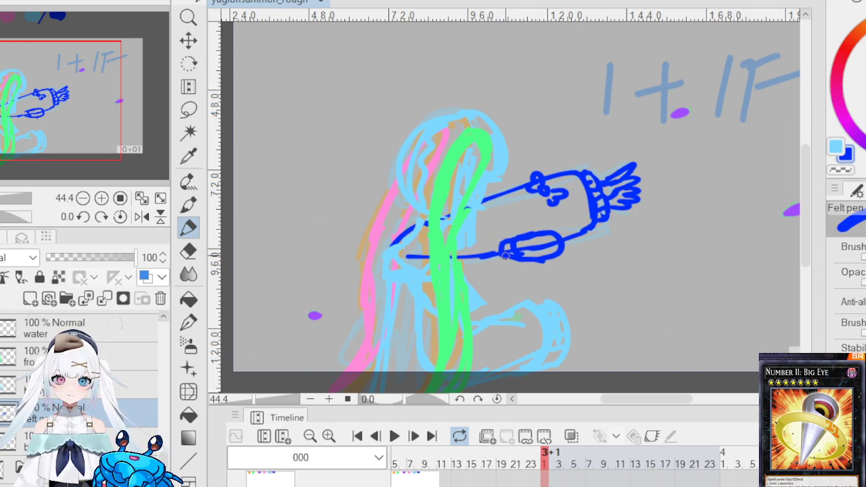
{"action": "mouse_move", "coordinate": [484, 246]}
{"action": "left_mouse_down"}
{"action": "mouse_move", "coordinate": [481, 255]}
{"action": "mouse_move", "coordinate": [498, 255]}
{"action": "left_mouse_up"}
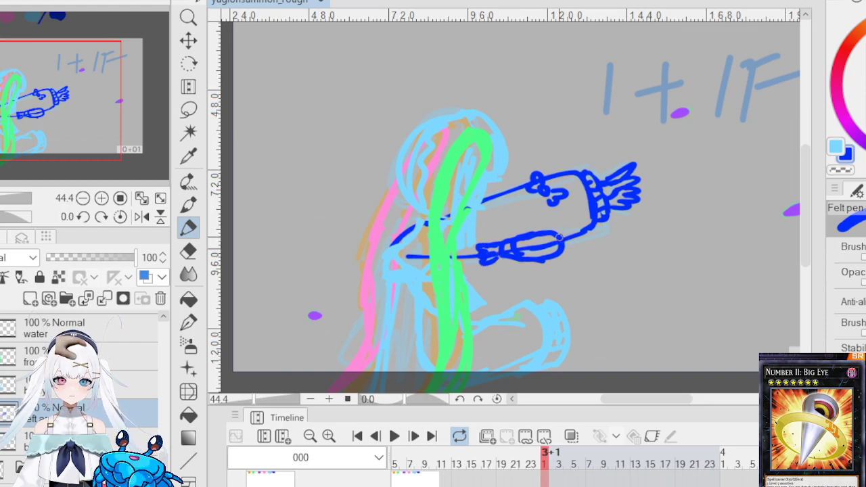
{"action": "mouse_move", "coordinate": [570, 245]}
{"action": "left_mouse_down"}
{"action": "mouse_move", "coordinate": [555, 255]}
{"action": "mouse_move", "coordinate": [541, 219]}
{"action": "mouse_move", "coordinate": [556, 224]}
{"action": "mouse_move", "coordinate": [541, 234]}
{"action": "left_mouse_up"}
{"action": "left_click", "coordinate": [190, 251]}
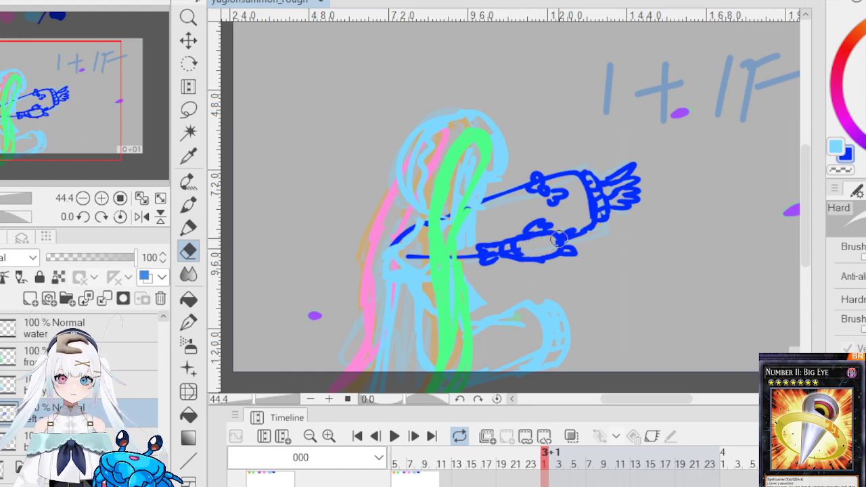
{"action": "left_click", "coordinate": [188, 228]}
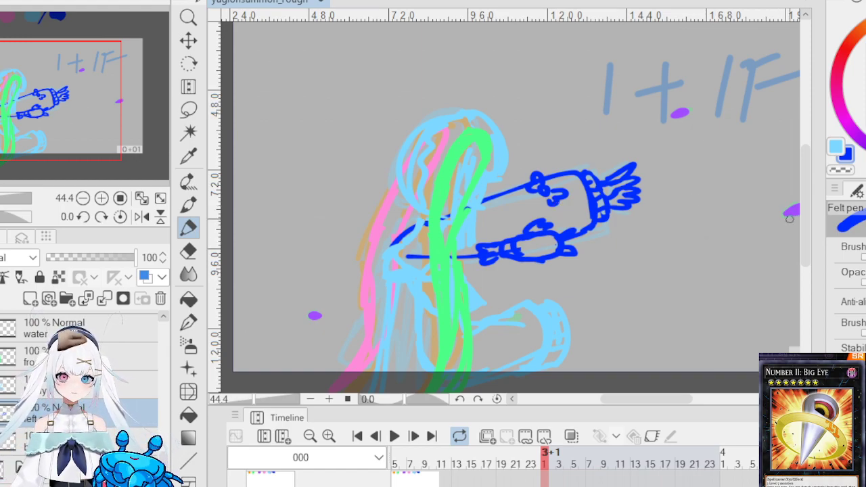
Step: Go to frame 2+24 and turn on onion skin to show the neighbouring arm drawings
{"action": "left_click_drag", "start_coordinate": [802, 220], "coordinate": [815, 264]}
{"action": "key", "text": "Left"}
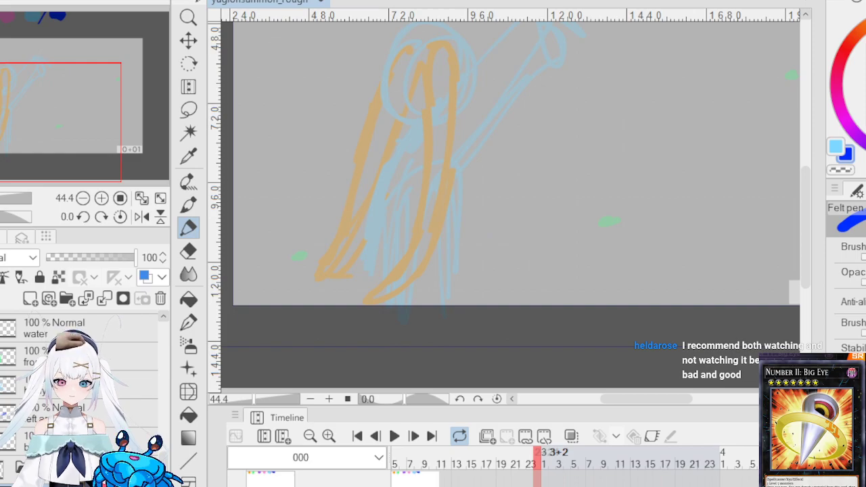
{"action": "left_click", "coordinate": [571, 439]}
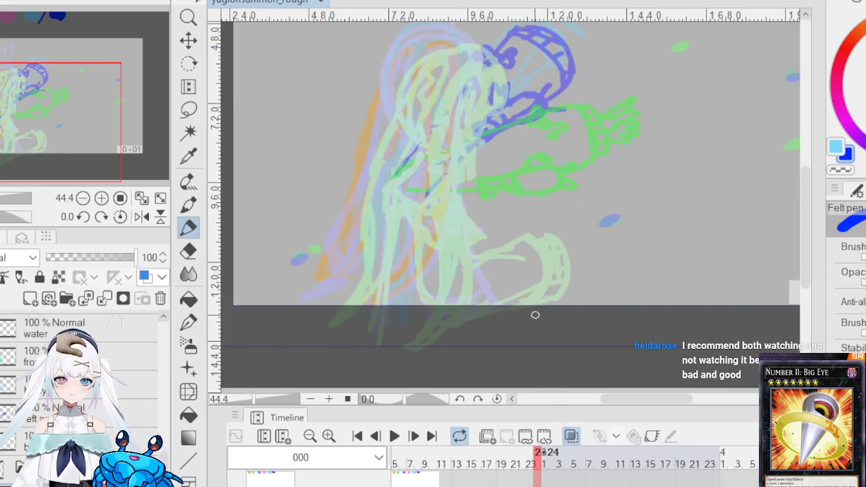
{"action": "left_click_drag", "start_coordinate": [503, 267], "coordinate": [525, 270]}
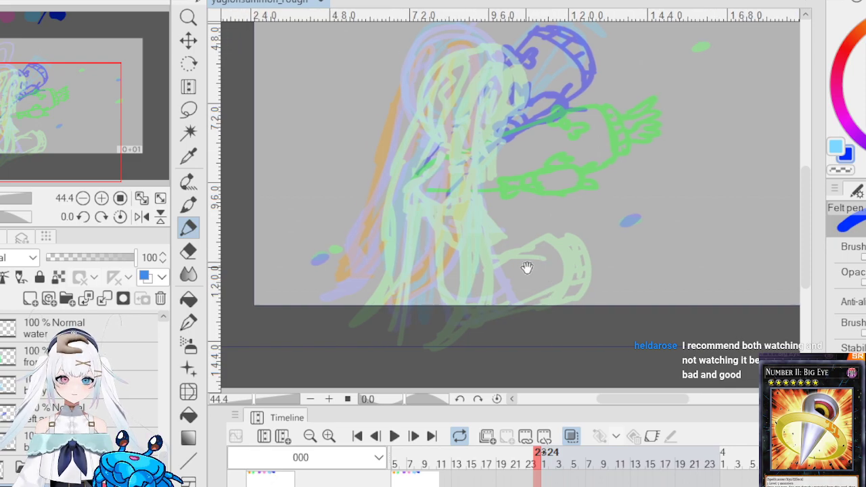
{"action": "left_click_drag", "start_coordinate": [574, 225], "coordinate": [551, 327]}
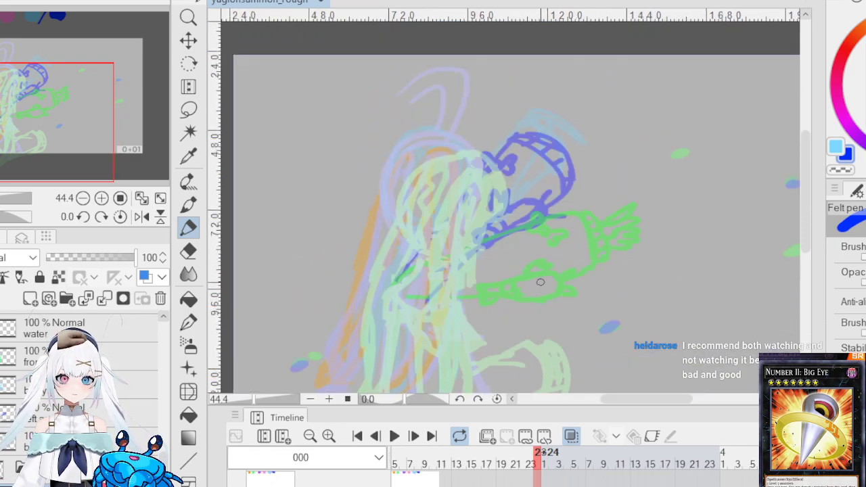
{"action": "left_click_drag", "start_coordinate": [540, 284], "coordinate": [537, 264]}
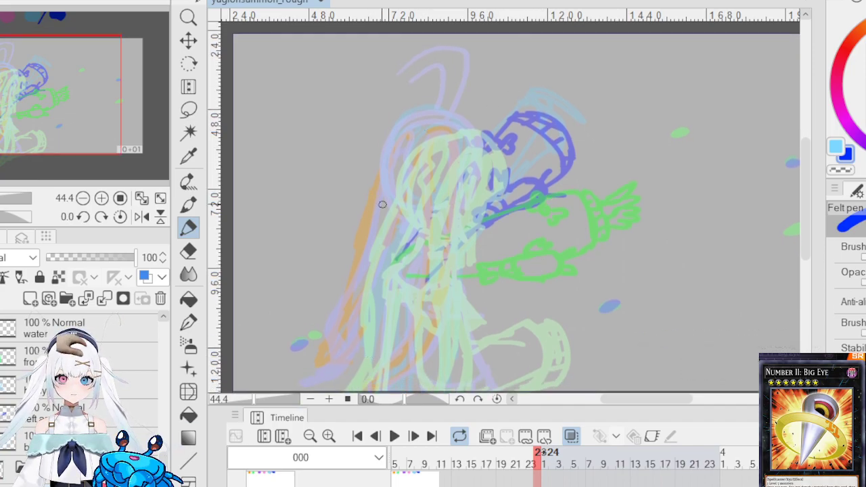
Step: Draw the dark blue outline of the raised arm's sleeve between the neighbouring arm drawings, with a rounded opening and a ribbed cuff
{"action": "mouse_move", "coordinate": [553, 147]}
{"action": "left_mouse_down"}
{"action": "mouse_move", "coordinate": [598, 184]}
{"action": "mouse_move", "coordinate": [583, 205]}
{"action": "mouse_move", "coordinate": [596, 158]}
{"action": "mouse_move", "coordinate": [571, 146]}
{"action": "mouse_move", "coordinate": [550, 155]}
{"action": "mouse_move", "coordinate": [553, 147]}
{"action": "mouse_move", "coordinate": [404, 256]}
{"action": "left_mouse_up"}
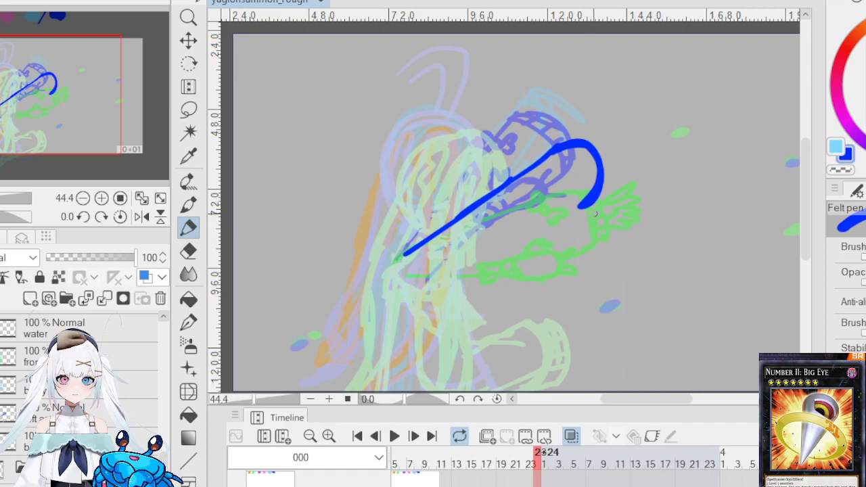
{"action": "left_click_drag", "start_coordinate": [579, 214], "coordinate": [409, 283]}
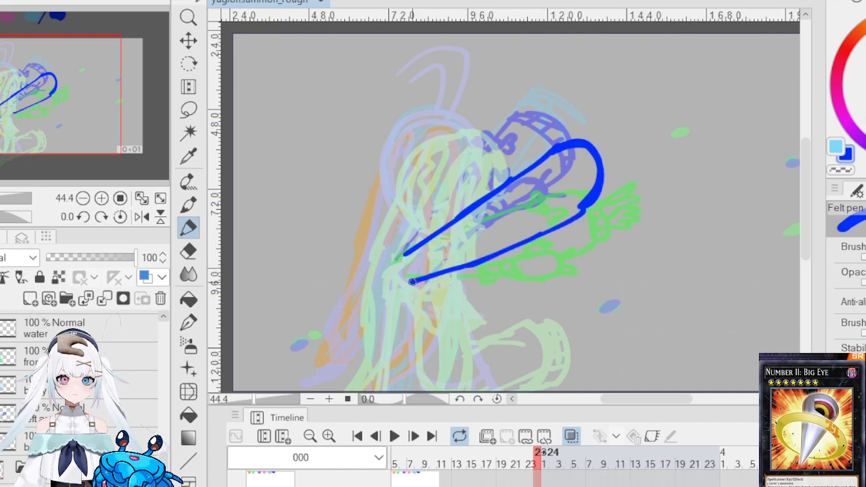
{"action": "mouse_move", "coordinate": [584, 142]}
{"action": "left_mouse_down"}
{"action": "mouse_move", "coordinate": [605, 144]}
{"action": "mouse_move", "coordinate": [613, 195]}
{"action": "left_mouse_up"}
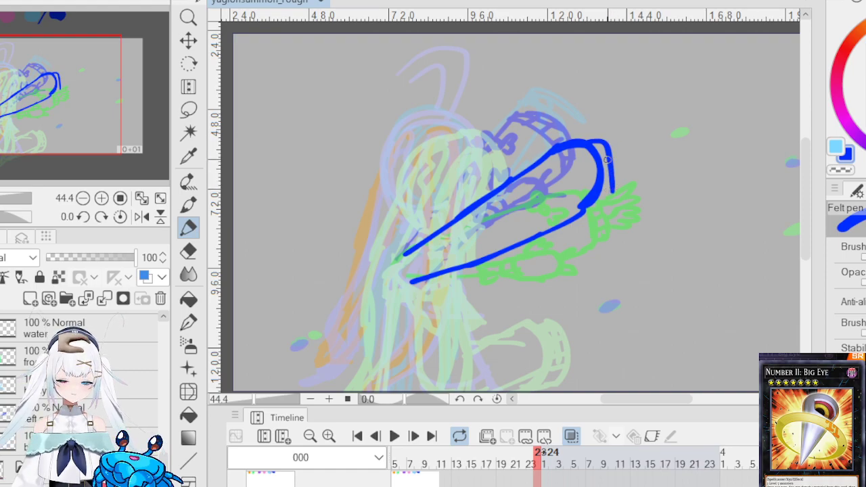
{"action": "key", "text": "ctrl+z"}
{"action": "mouse_move", "coordinate": [597, 143]}
{"action": "left_mouse_down"}
{"action": "mouse_move", "coordinate": [612, 175]}
{"action": "mouse_move", "coordinate": [607, 198]}
{"action": "mouse_move", "coordinate": [609, 189]}
{"action": "mouse_move", "coordinate": [587, 203]}
{"action": "left_mouse_up"}
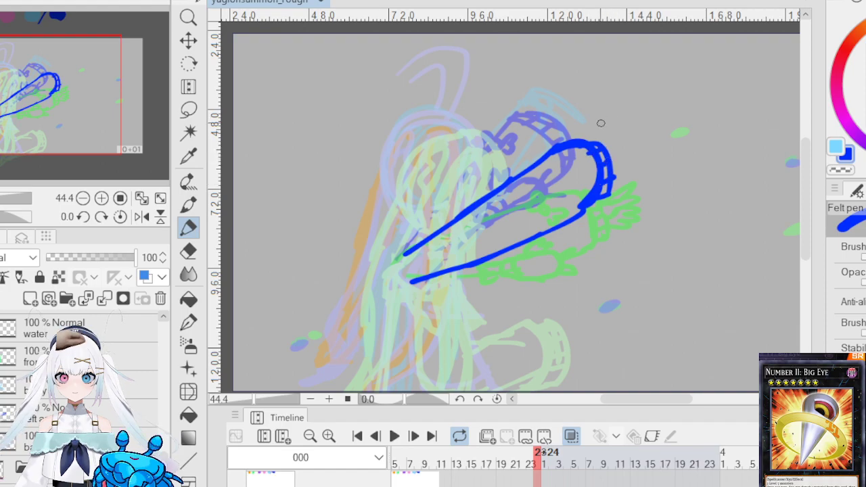
{"action": "left_click", "coordinate": [188, 251]}
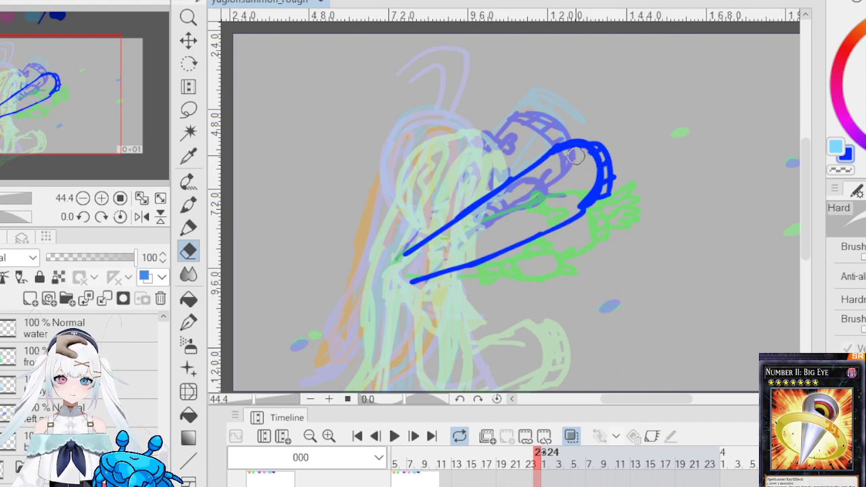
Step: Draw a dark blue bow on the sleeve's upper edge and an oval ornament with a ribbed end and small loops along its lower edge
{"action": "left_click", "coordinate": [189, 227]}
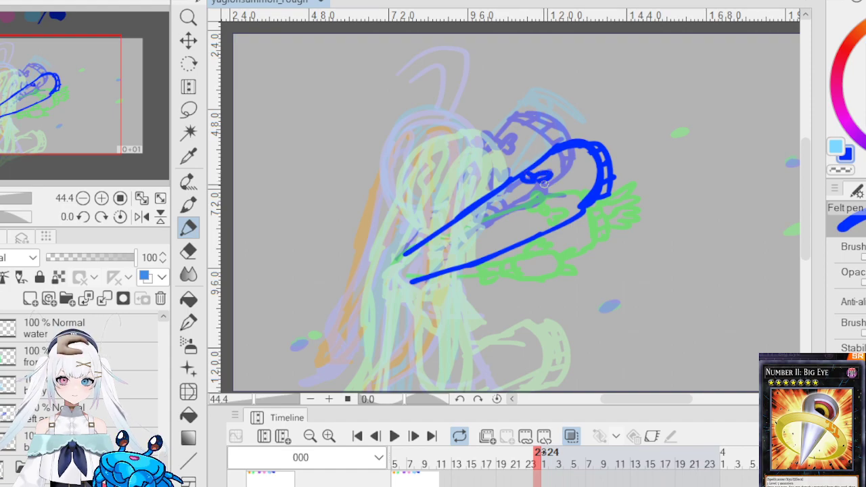
{"action": "mouse_move", "coordinate": [522, 172]}
{"action": "left_mouse_down"}
{"action": "mouse_move", "coordinate": [513, 168]}
{"action": "mouse_move", "coordinate": [533, 185]}
{"action": "left_mouse_up"}
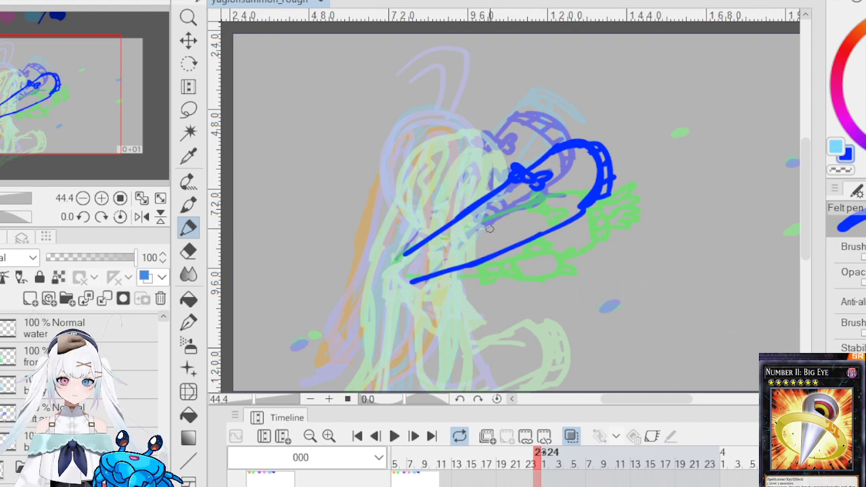
{"action": "mouse_move", "coordinate": [492, 231]}
{"action": "left_mouse_down"}
{"action": "mouse_move", "coordinate": [534, 209]}
{"action": "mouse_move", "coordinate": [553, 218]}
{"action": "mouse_move", "coordinate": [519, 245]}
{"action": "mouse_move", "coordinate": [493, 249]}
{"action": "mouse_move", "coordinate": [496, 229]}
{"action": "mouse_move", "coordinate": [510, 242]}
{"action": "mouse_move", "coordinate": [491, 231]}
{"action": "mouse_move", "coordinate": [493, 248]}
{"action": "mouse_move", "coordinate": [481, 241]}
{"action": "mouse_move", "coordinate": [491, 253]}
{"action": "mouse_move", "coordinate": [491, 257]}
{"action": "left_mouse_up"}
{"action": "mouse_move", "coordinate": [540, 211]}
{"action": "left_mouse_down"}
{"action": "mouse_move", "coordinate": [555, 200]}
{"action": "mouse_move", "coordinate": [552, 215]}
{"action": "left_mouse_up"}
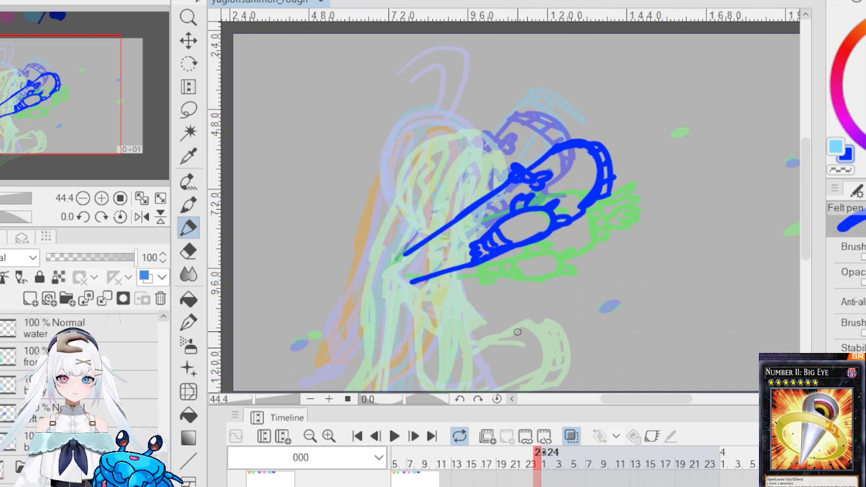
Step: Hide the onion skin and flip between frames 2+23, 2+24, 3+1 and 3+2 to check the movement of the arm in-between
{"action": "left_click", "coordinate": [533, 463]}
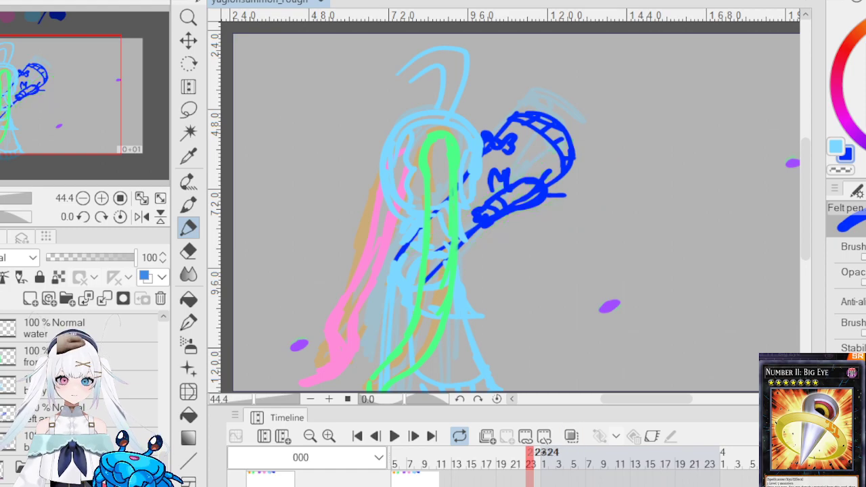
{"action": "left_click", "coordinate": [543, 464]}
{"action": "left_click", "coordinate": [547, 463]}
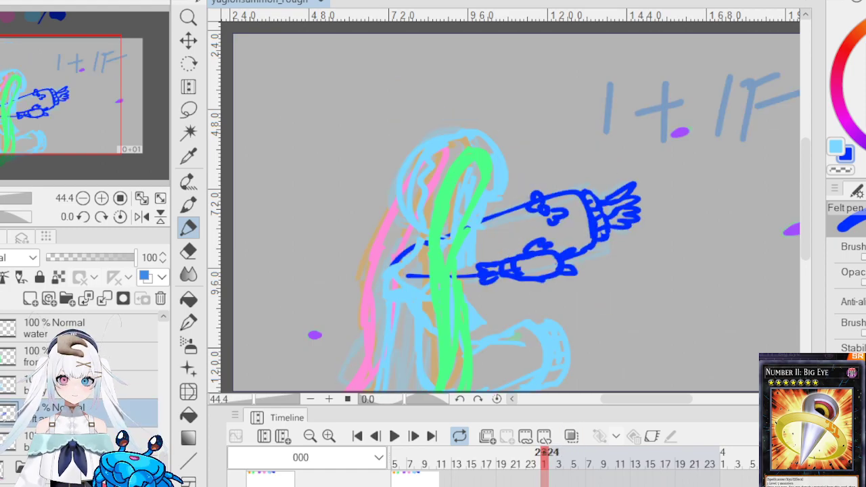
{"action": "left_click", "coordinate": [530, 464]}
{"action": "left_click", "coordinate": [543, 463]}
{"action": "left_click", "coordinate": [552, 464]}
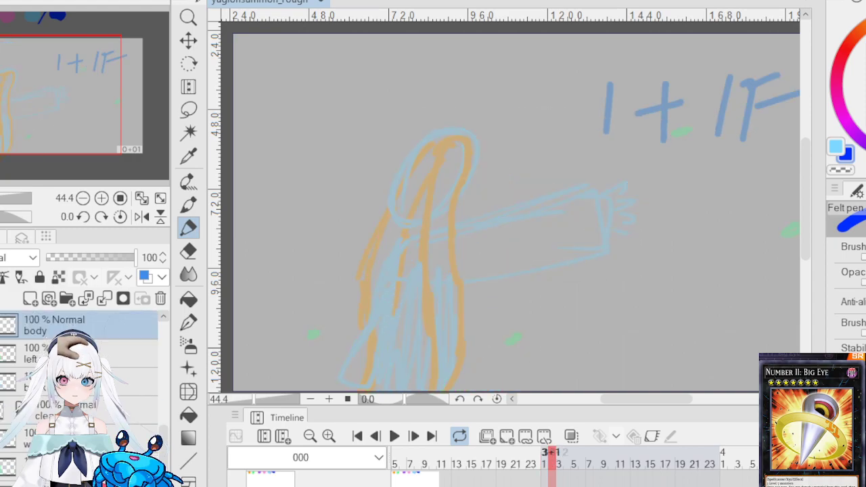
{"action": "left_click", "coordinate": [531, 463]}
{"action": "left_click", "coordinate": [539, 463]}
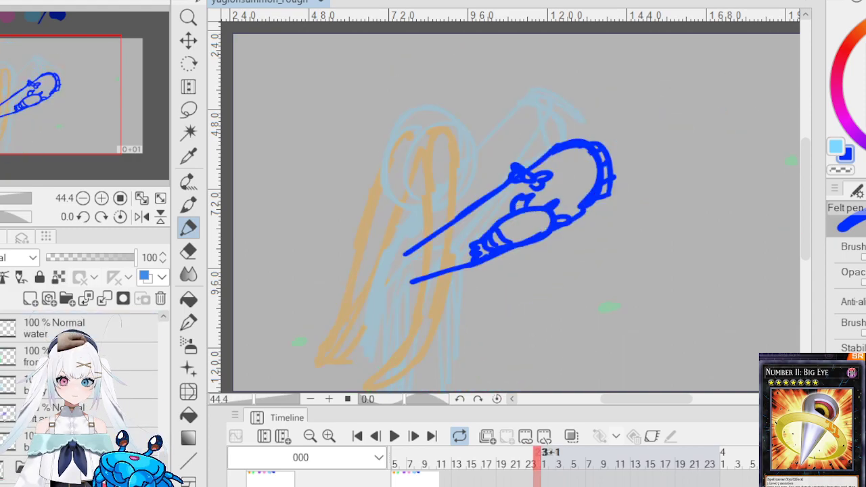
{"action": "left_click", "coordinate": [546, 463]}
{"action": "left_click", "coordinate": [531, 464]}
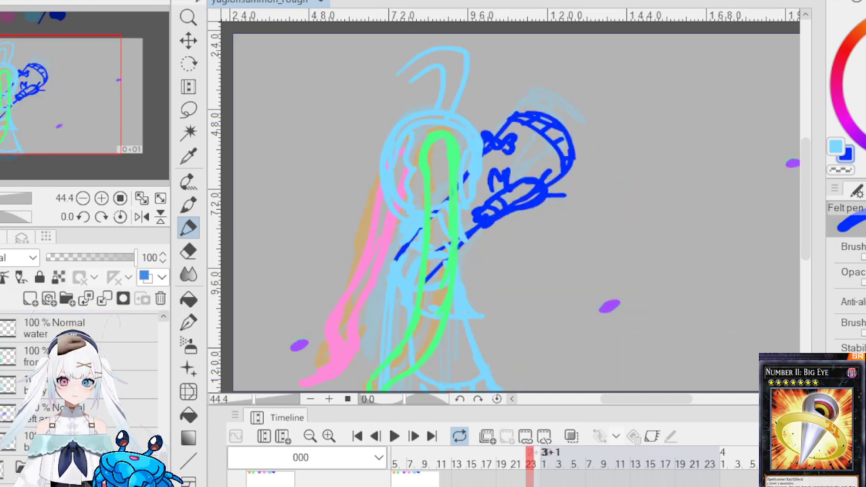
{"action": "left_click", "coordinate": [546, 463]}
{"action": "left_click", "coordinate": [554, 464]}
{"action": "left_click", "coordinate": [530, 463]}
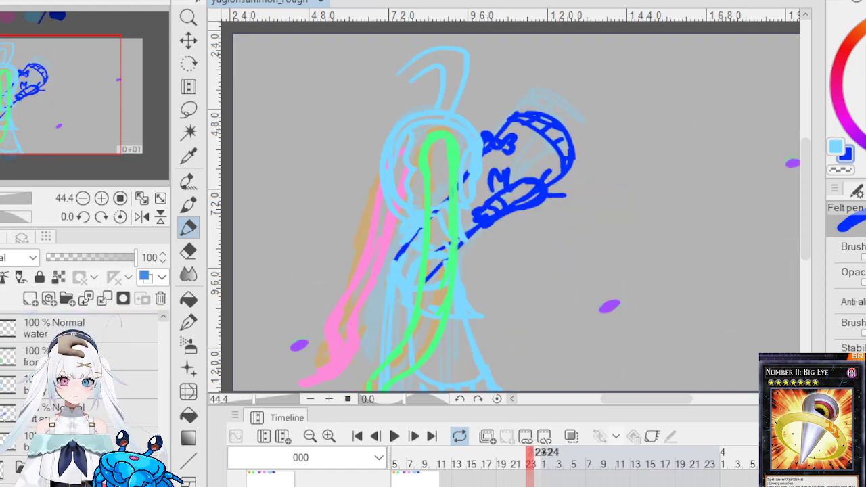
{"action": "left_click", "coordinate": [539, 464]}
{"action": "left_click", "coordinate": [545, 463]}
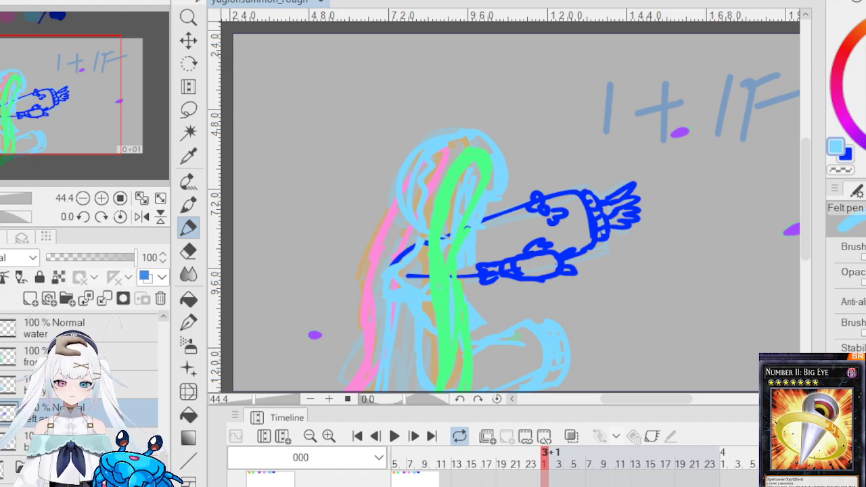
{"action": "left_click", "coordinate": [552, 464]}
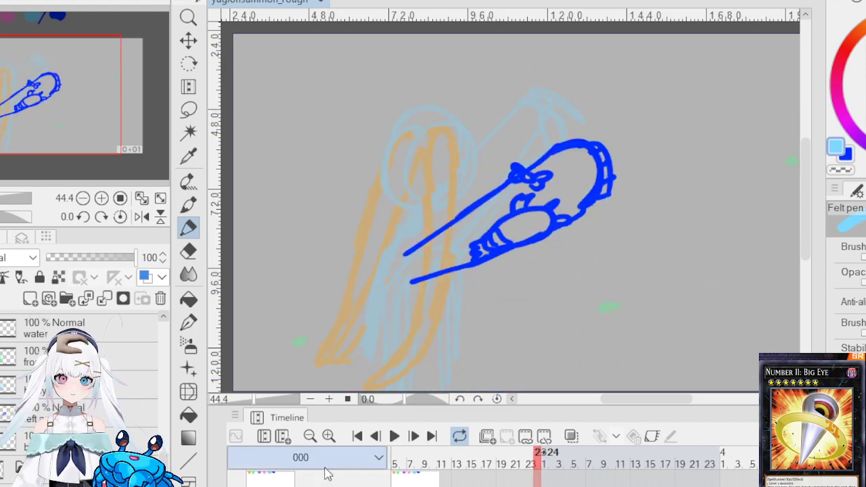
Step: Draw two bent light blue ears on top of the character's head at frame 3+1
{"action": "left_click", "coordinate": [544, 464]}
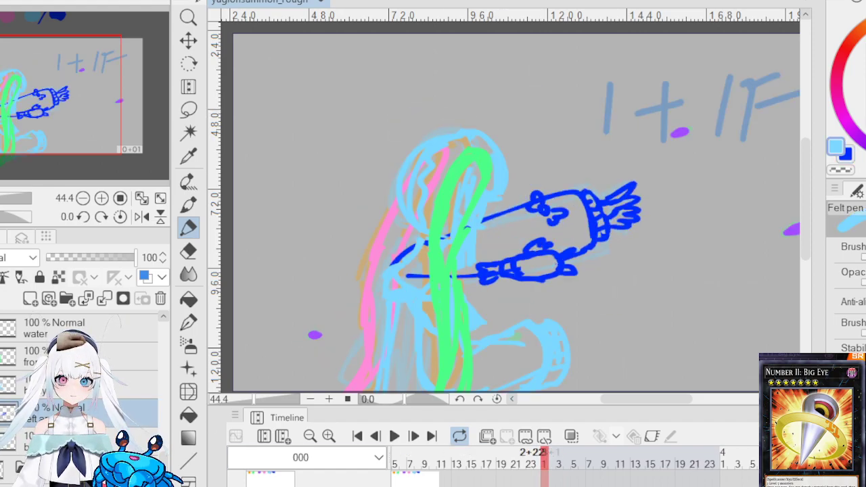
{"action": "key", "text": "Right"}
{"action": "key", "text": "Right"}
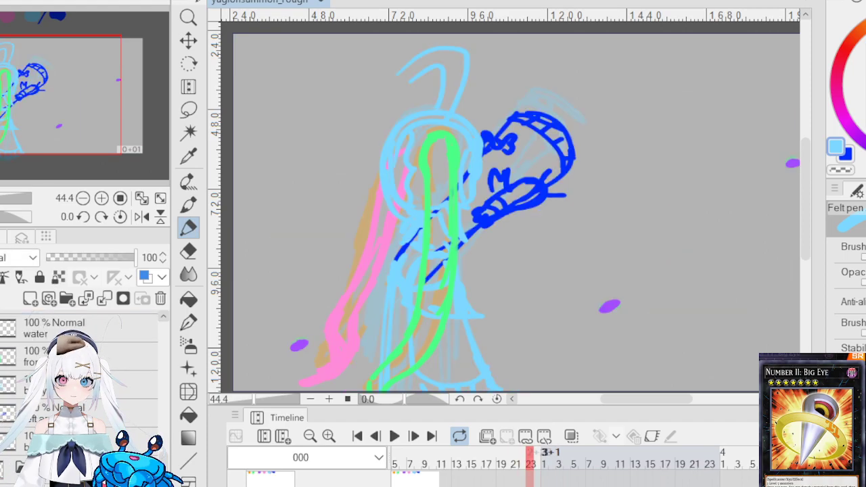
{"action": "key", "text": "Right"}
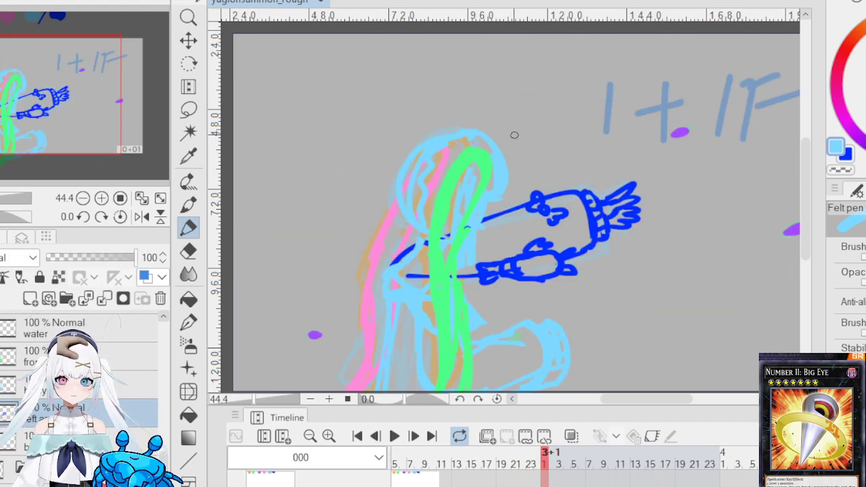
{"action": "mouse_move", "coordinate": [492, 143]}
{"action": "left_mouse_down"}
{"action": "mouse_move", "coordinate": [530, 87]}
{"action": "mouse_move", "coordinate": [514, 101]}
{"action": "left_mouse_up"}
{"action": "mouse_move", "coordinate": [463, 131]}
{"action": "left_mouse_down"}
{"action": "mouse_move", "coordinate": [472, 84]}
{"action": "mouse_move", "coordinate": [440, 98]}
{"action": "left_mouse_up"}
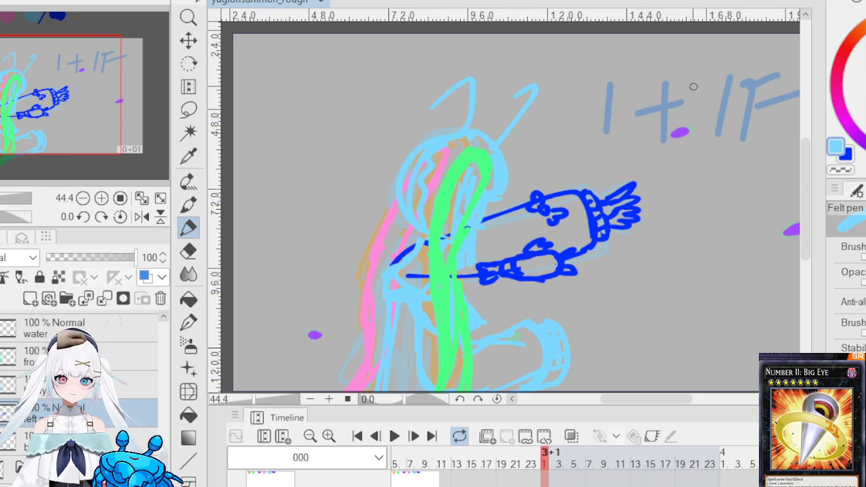
Step: Flip through frames 2+23 to 3+2 to compare the ears and body poses, ending on frame 2+24
{"action": "key", "text": "Left"}
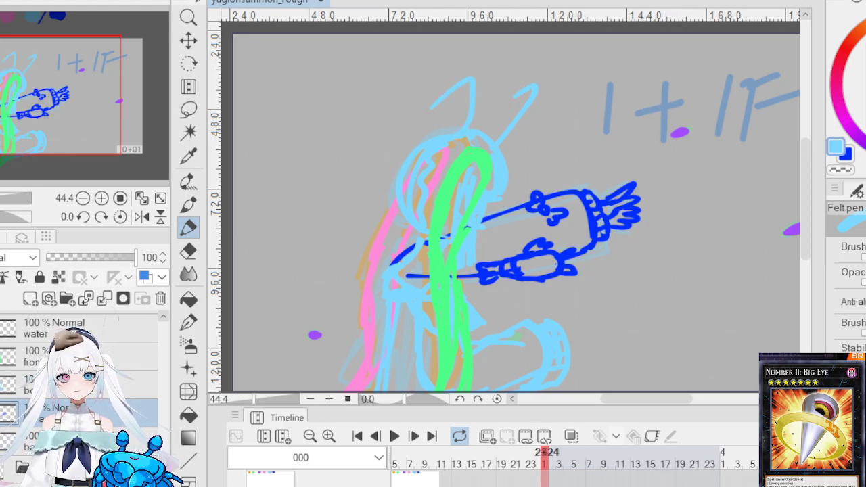
{"action": "key", "text": "Right"}
{"action": "key", "text": "Right"}
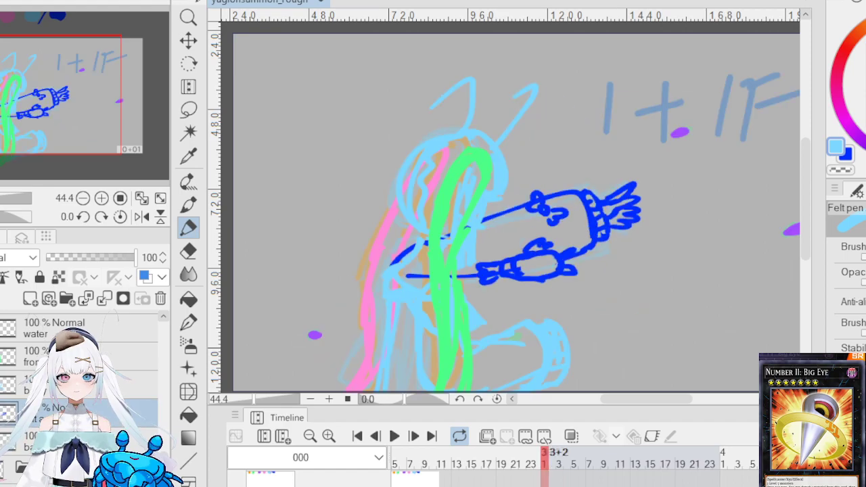
{"action": "key", "text": "Left"}
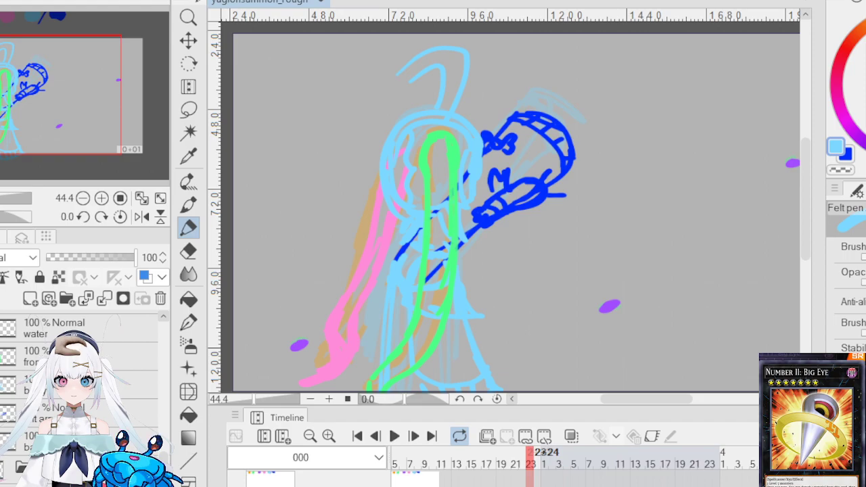
{"action": "key", "text": "Right"}
{"action": "key", "text": "Right"}
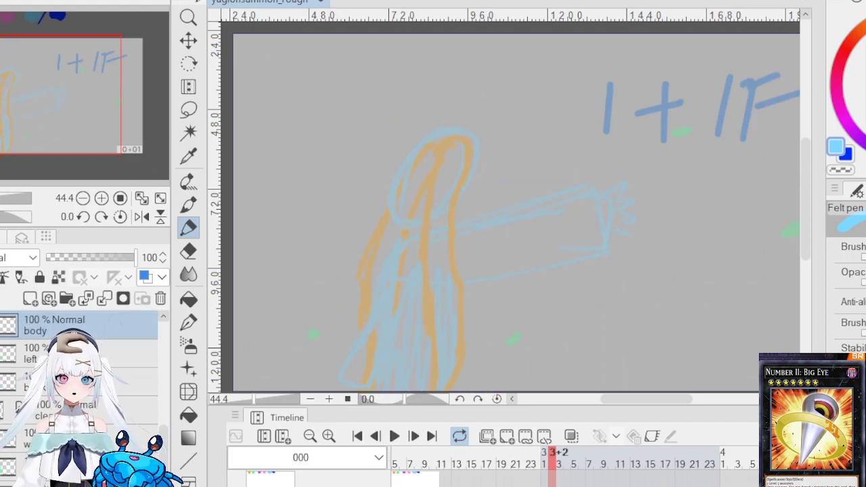
{"action": "key", "text": "Left"}
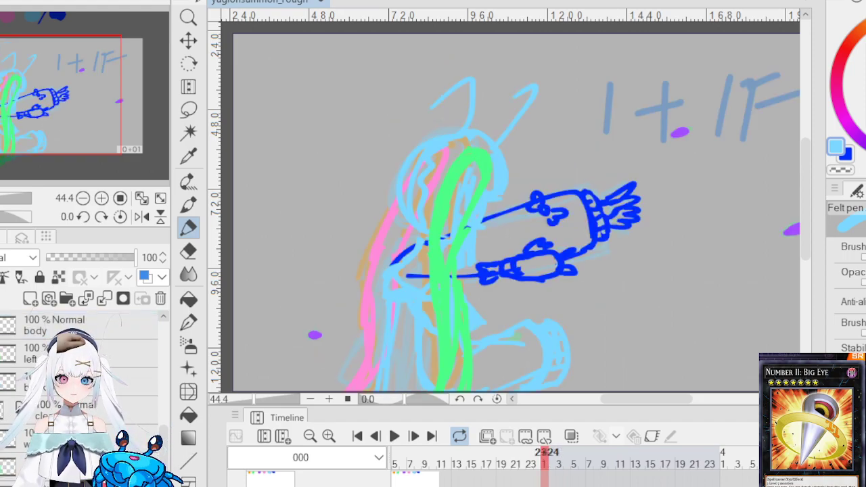
{"action": "key", "text": "Left"}
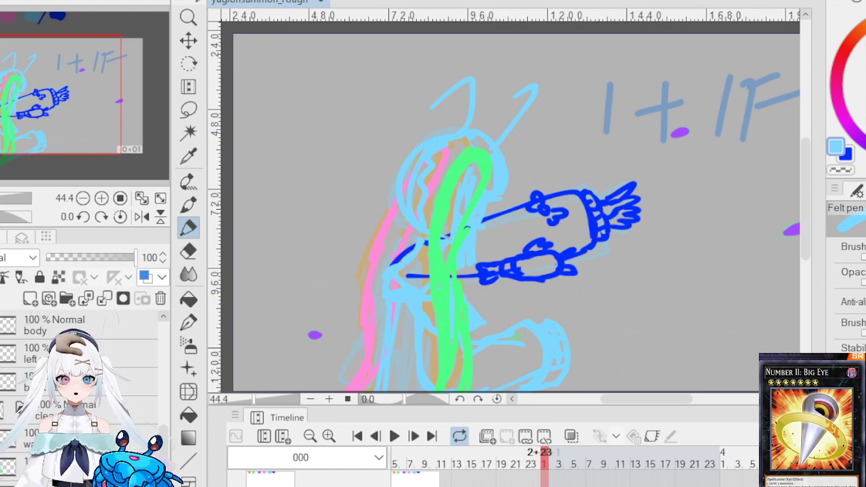
{"action": "key", "text": "Left"}
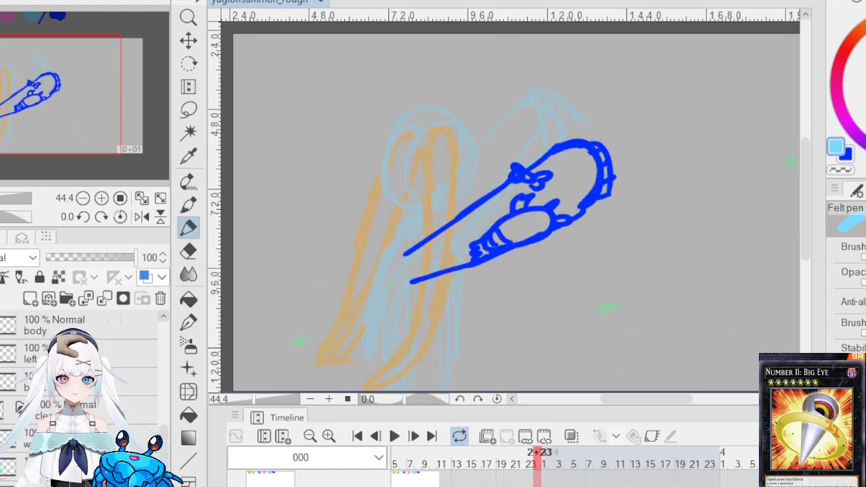
{"action": "key", "text": "Left"}
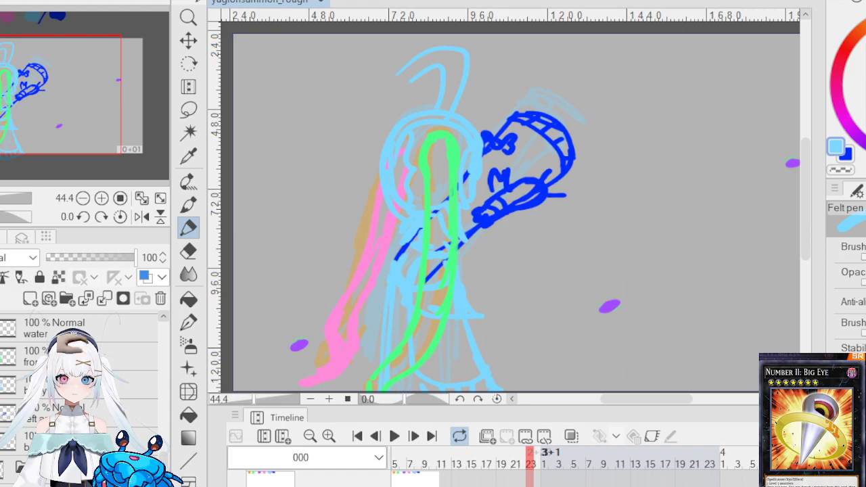
{"action": "key", "text": "Right"}
{"action": "key", "text": "Right"}
{"action": "key", "text": "Left"}
{"action": "key", "text": "Left"}
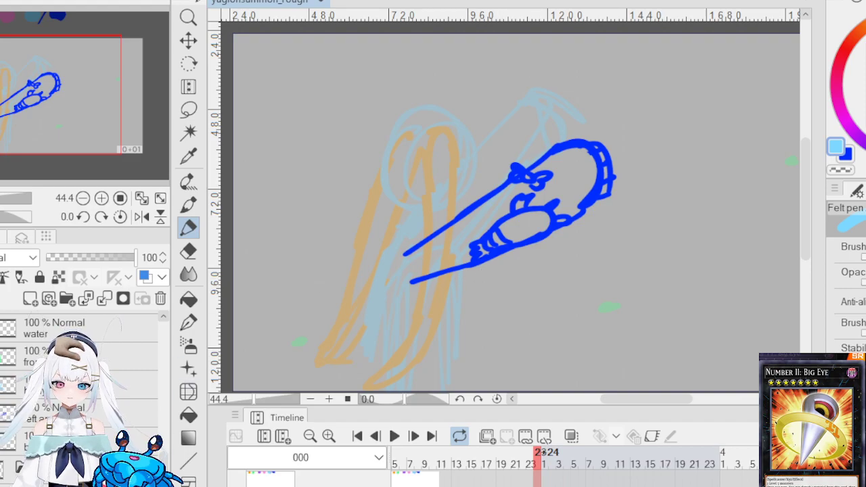
Step: Draw the light blue outline of the torso and outward-sweeping skirt at frame 2+24, checking the pose against the neighbouring frames
{"action": "mouse_move", "coordinate": [406, 262]}
{"action": "left_mouse_down"}
{"action": "mouse_move", "coordinate": [403, 313]}
{"action": "mouse_move", "coordinate": [406, 295]}
{"action": "mouse_move", "coordinate": [422, 359]}
{"action": "mouse_move", "coordinate": [484, 377]}
{"action": "left_mouse_up"}
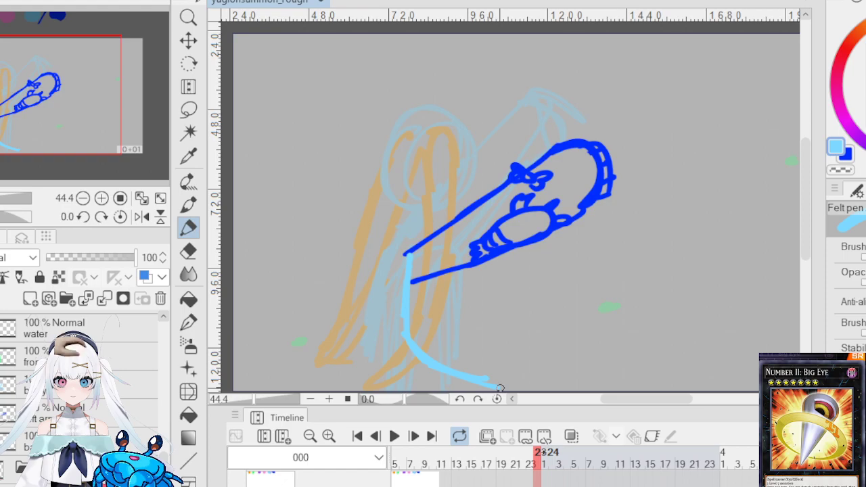
{"action": "mouse_move", "coordinate": [469, 316]}
{"action": "left_mouse_down"}
{"action": "mouse_move", "coordinate": [515, 337]}
{"action": "mouse_move", "coordinate": [485, 384]}
{"action": "left_mouse_up"}
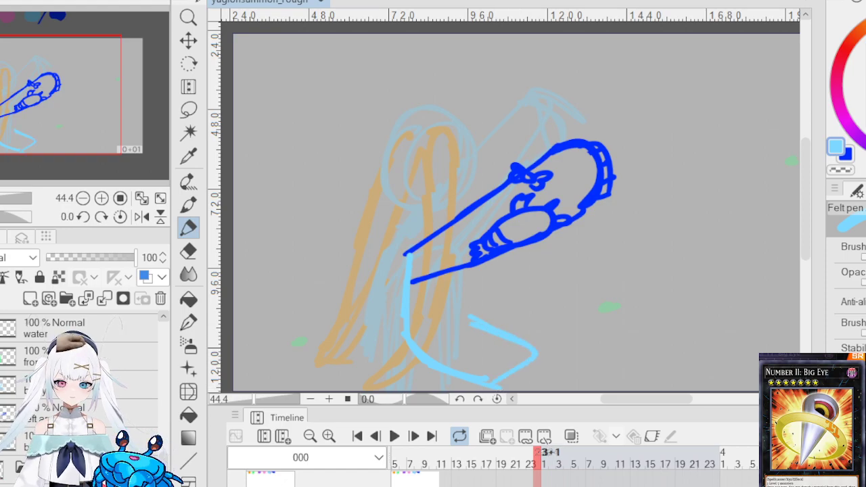
{"action": "key", "text": "Left"}
{"action": "key", "text": "Left"}
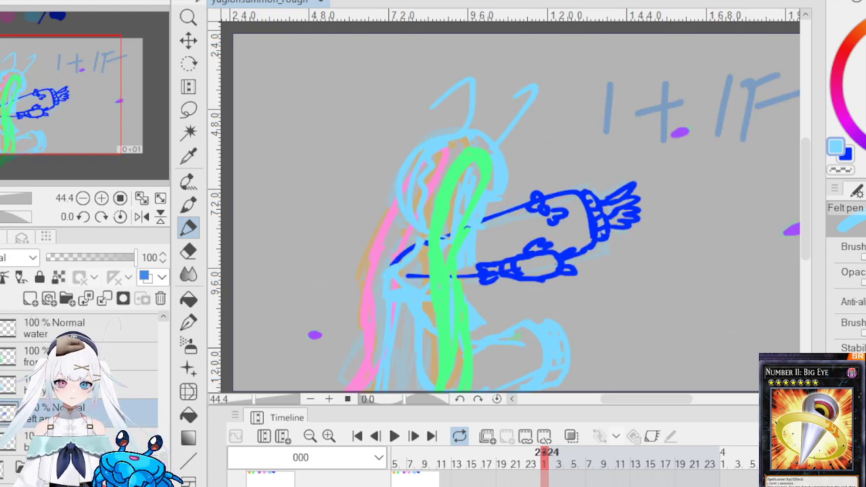
{"action": "key", "text": "Left"}
{"action": "left_click_drag", "start_coordinate": [430, 261], "coordinate": [447, 309]}
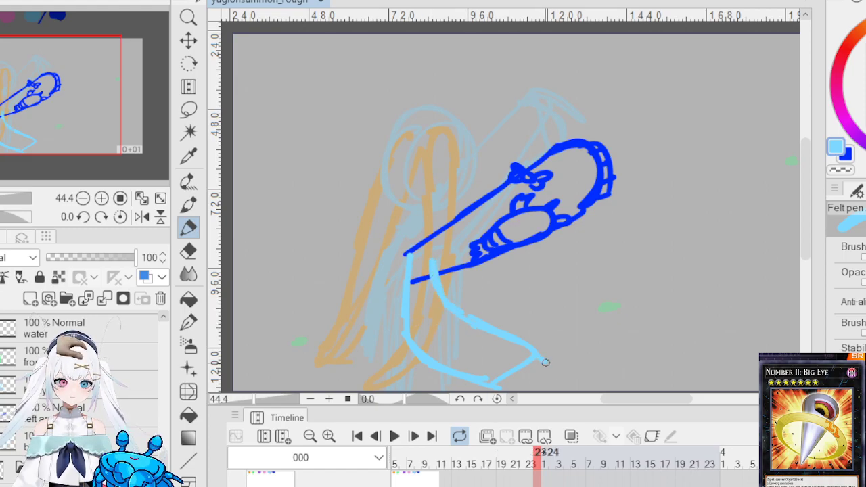
Step: Add a ribbed band to the skirt's hem and light blue bodice details below the shoulder, and turn the onion skin back on
{"action": "mouse_move", "coordinate": [543, 361]}
{"action": "left_mouse_down"}
{"action": "mouse_move", "coordinate": [498, 393]}
{"action": "mouse_move", "coordinate": [531, 368]}
{"action": "left_mouse_up"}
{"action": "mouse_move", "coordinate": [410, 283]}
{"action": "left_mouse_down"}
{"action": "mouse_move", "coordinate": [429, 276]}
{"action": "mouse_move", "coordinate": [443, 254]}
{"action": "mouse_move", "coordinate": [445, 299]}
{"action": "mouse_move", "coordinate": [414, 284]}
{"action": "mouse_move", "coordinate": [404, 292]}
{"action": "left_mouse_up"}
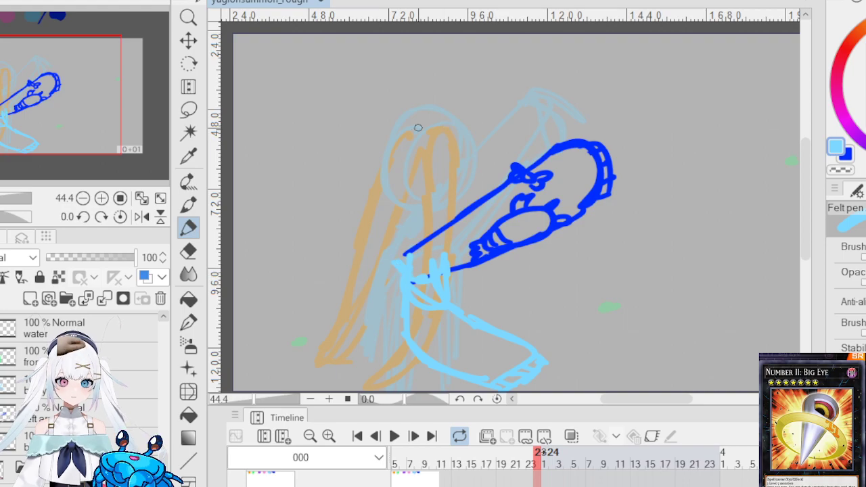
{"action": "left_click", "coordinate": [572, 435]}
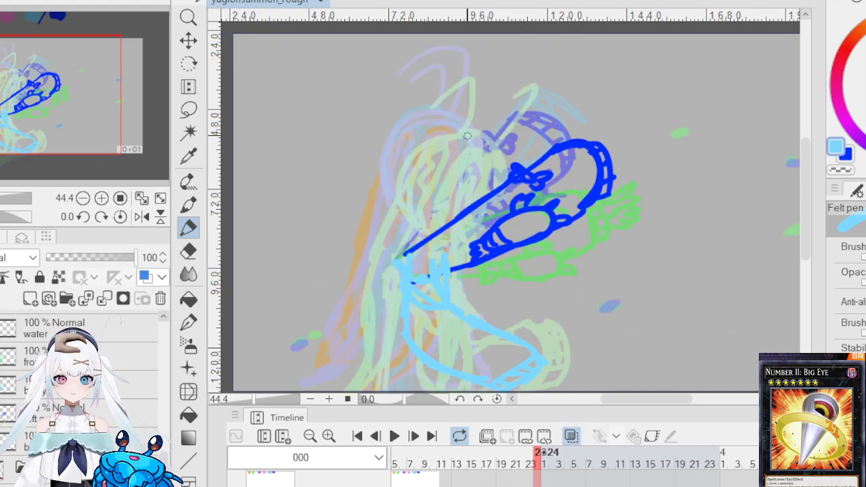
Step: Draw a light blue head circle above the torso at frame 2+24, then lasso it and tilt it slightly counterclockwise into place
{"action": "mouse_move", "coordinate": [454, 139]}
{"action": "left_mouse_down"}
{"action": "mouse_move", "coordinate": [416, 145]}
{"action": "mouse_move", "coordinate": [443, 216]}
{"action": "mouse_move", "coordinate": [470, 143]}
{"action": "left_mouse_up"}
{"action": "mouse_move", "coordinate": [436, 226]}
{"action": "left_mouse_down"}
{"action": "mouse_move", "coordinate": [485, 169]}
{"action": "mouse_move", "coordinate": [455, 130]}
{"action": "mouse_move", "coordinate": [406, 174]}
{"action": "left_mouse_up"}
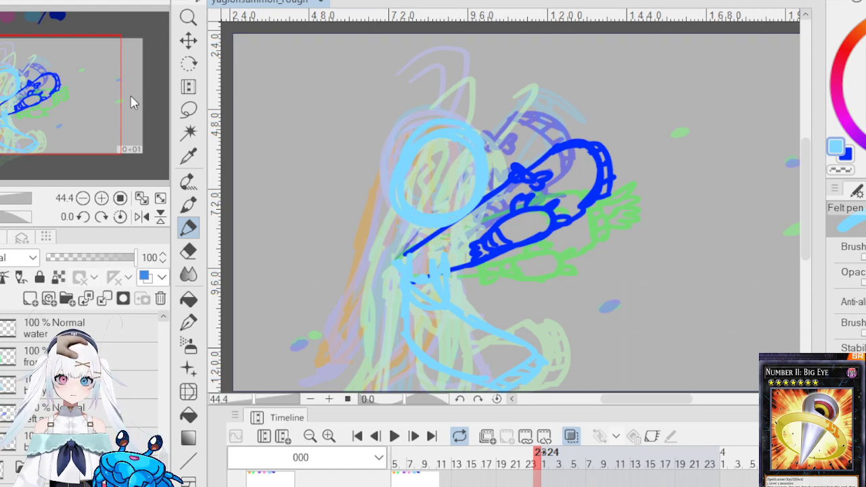
{"action": "left_click", "coordinate": [189, 109]}
{"action": "mouse_move", "coordinate": [413, 106]}
{"action": "left_mouse_down"}
{"action": "mouse_move", "coordinate": [388, 208]}
{"action": "mouse_move", "coordinate": [486, 222]}
{"action": "mouse_move", "coordinate": [437, 64]}
{"action": "mouse_move", "coordinate": [407, 98]}
{"action": "left_mouse_up"}
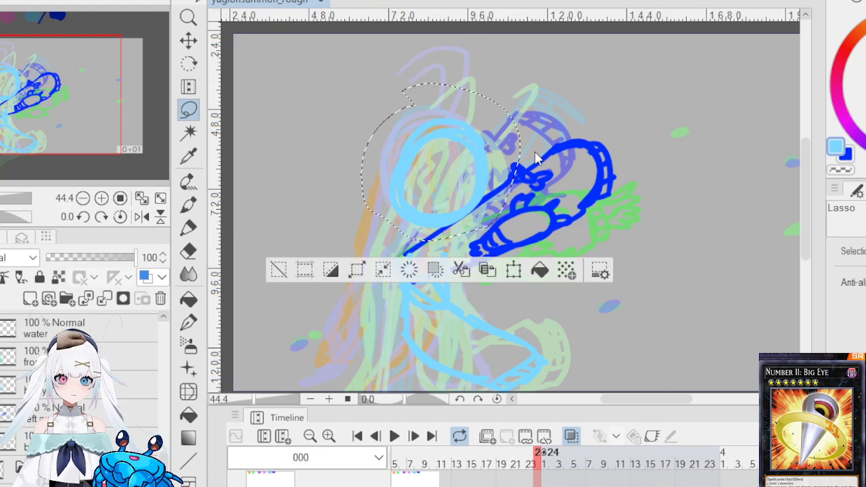
{"action": "key", "text": "ctrl+t"}
{"action": "left_click_drag", "start_coordinate": [541, 235], "coordinate": [559, 207]}
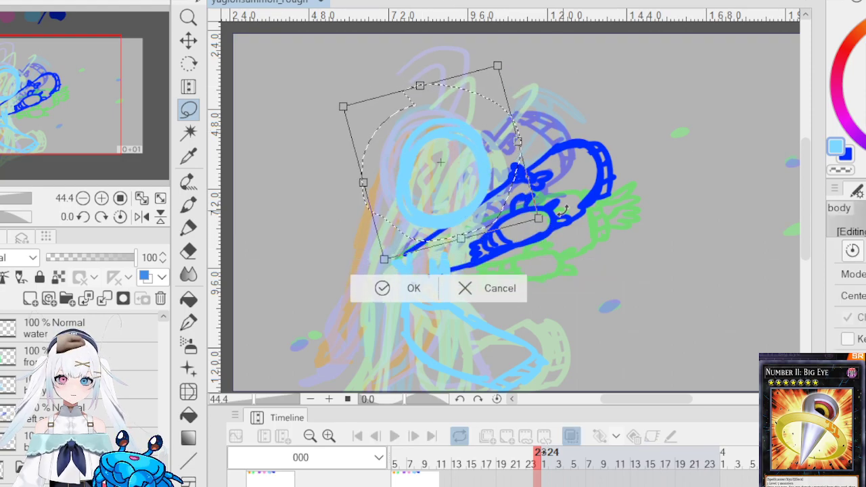
{"action": "left_click_drag", "start_coordinate": [467, 214], "coordinate": [466, 211]}
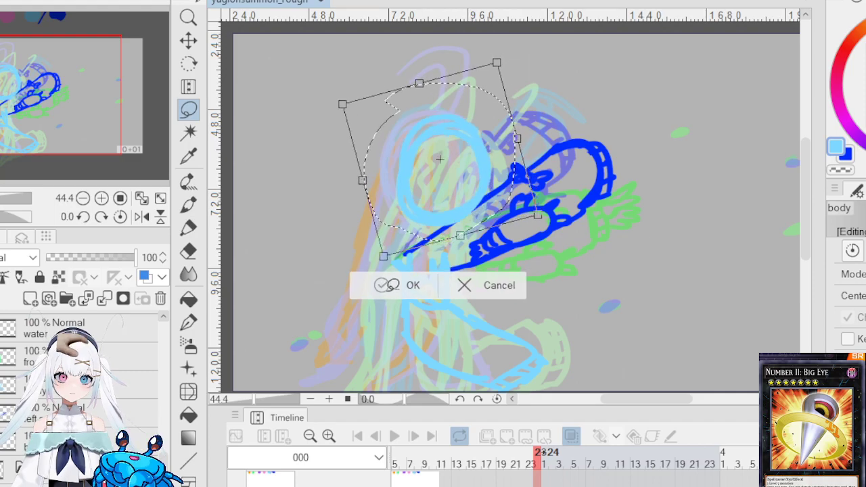
{"action": "left_click", "coordinate": [389, 284]}
{"action": "left_click", "coordinate": [276, 270]}
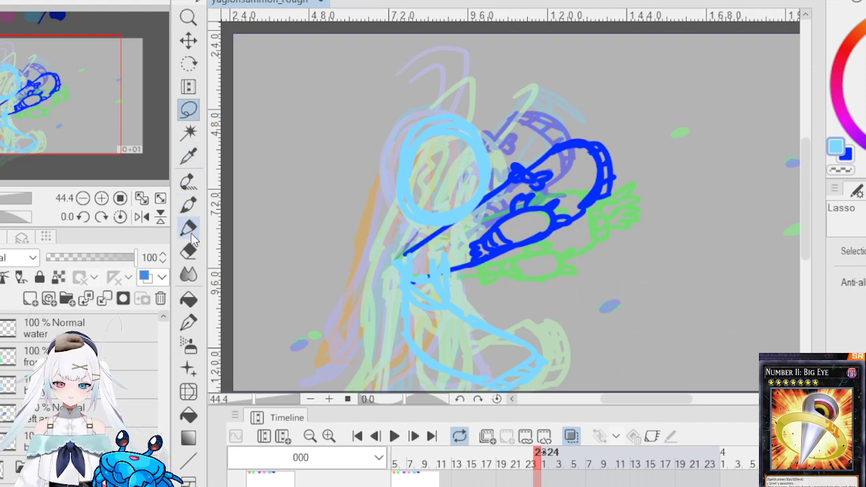
Step: Add light blue face and neck strokes, then draw two bent ears on top of the head, checking against the onion skin
{"action": "key", "text": "p"}
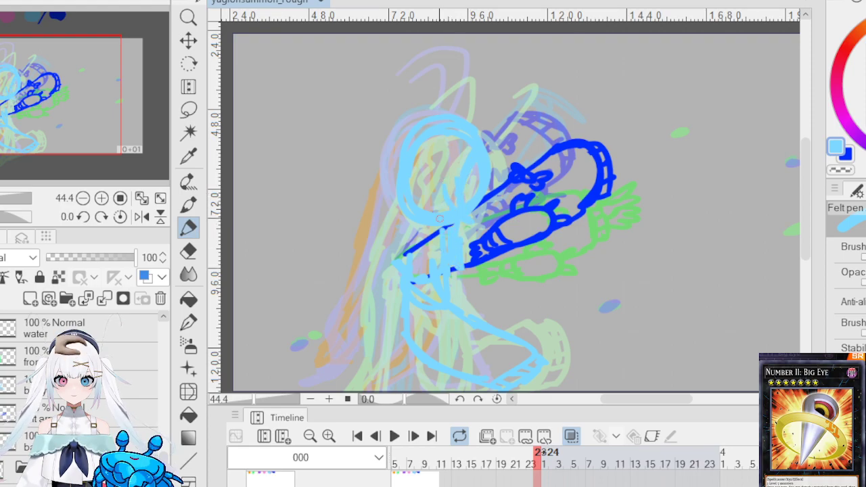
{"action": "left_click", "coordinate": [571, 436]}
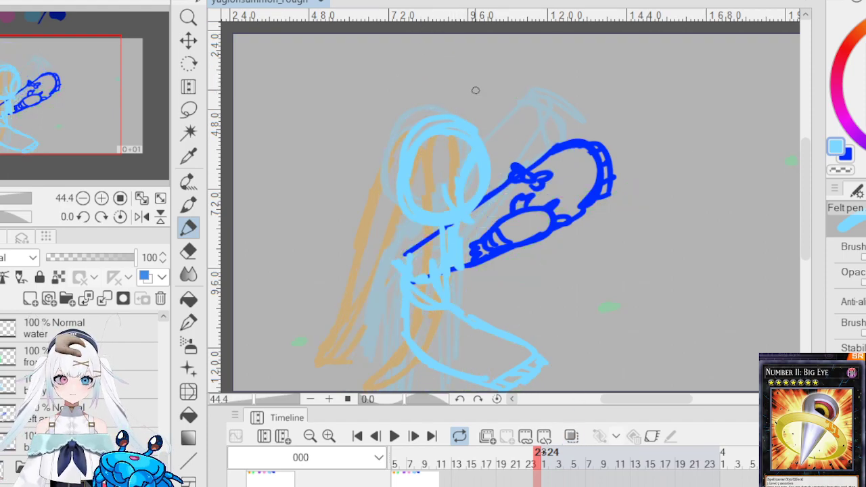
{"action": "left_click", "coordinate": [572, 436]}
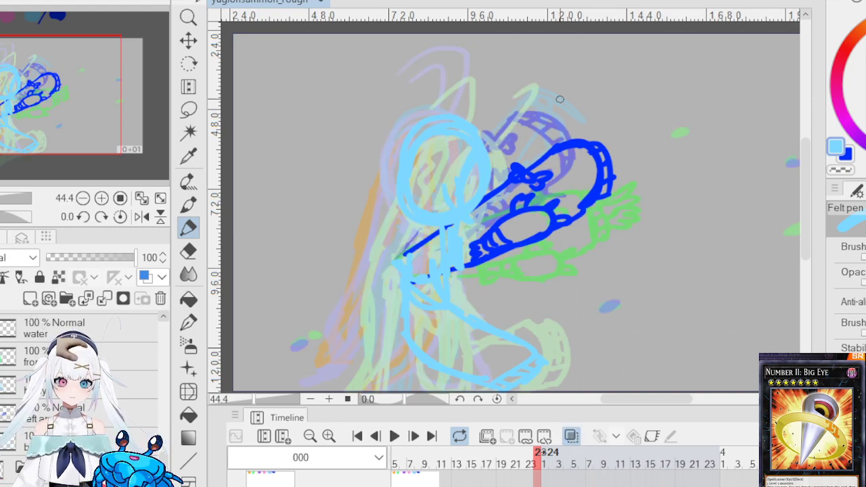
{"action": "mouse_move", "coordinate": [468, 134]}
{"action": "left_mouse_down"}
{"action": "mouse_move", "coordinate": [470, 85]}
{"action": "mouse_move", "coordinate": [452, 68]}
{"action": "left_mouse_up"}
{"action": "left_click_drag", "start_coordinate": [415, 103], "coordinate": [427, 92]}
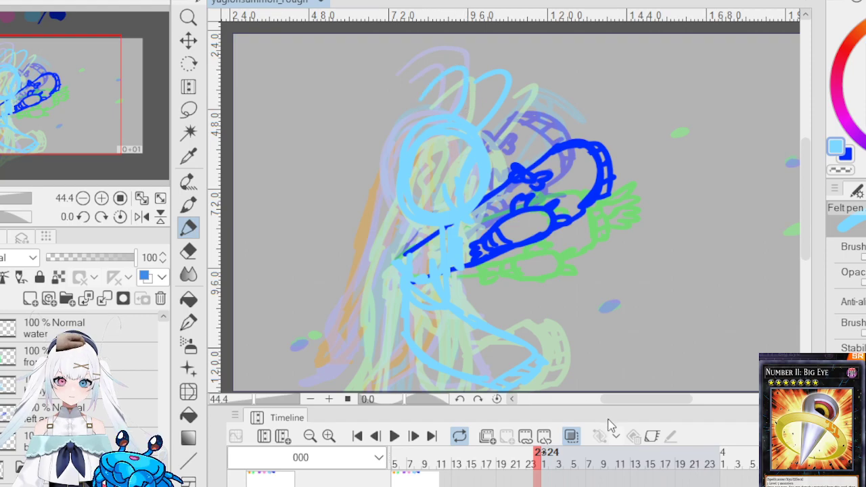
Step: Draw the light blue shoulder and back contour flowing down to the canvas edge, plus the fringe inside the head, with onion skin off
{"action": "left_click", "coordinate": [571, 435]}
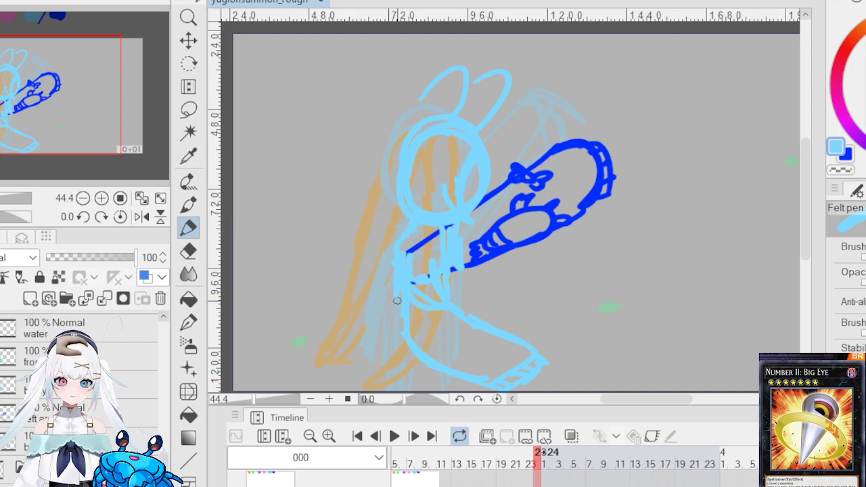
{"action": "left_click", "coordinate": [573, 439]}
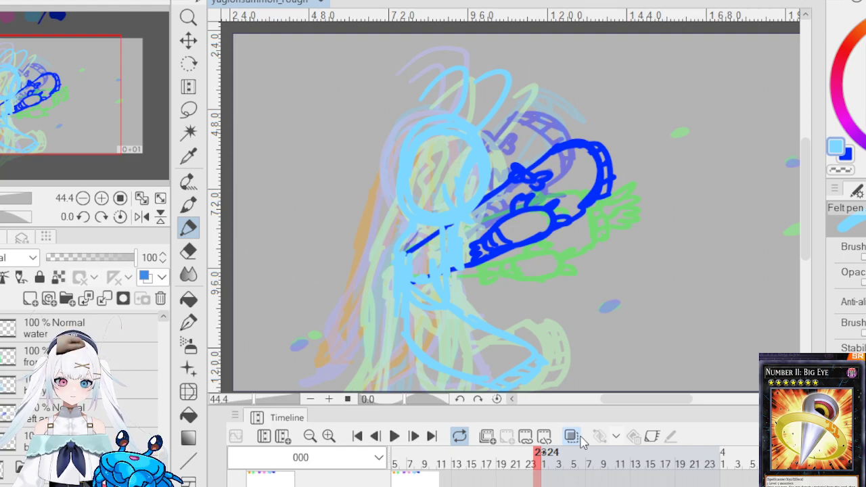
{"action": "left_click", "coordinate": [574, 438]}
{"action": "mouse_move", "coordinate": [414, 233]}
{"action": "left_mouse_down"}
{"action": "mouse_move", "coordinate": [403, 238]}
{"action": "mouse_move", "coordinate": [369, 367]}
{"action": "mouse_move", "coordinate": [380, 320]}
{"action": "mouse_move", "coordinate": [421, 357]}
{"action": "left_mouse_up"}
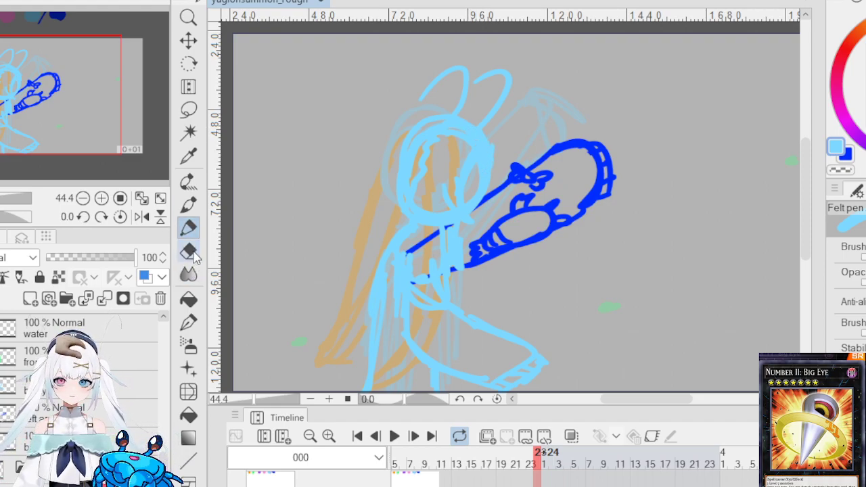
Step: Clean up the overlapping lines along the top of the head, alternately erasing and redrawing the outline
{"action": "key", "text": "e"}
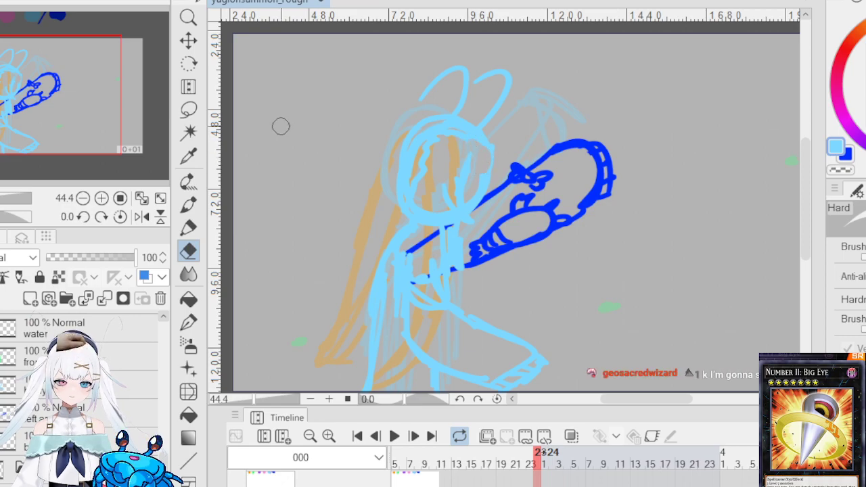
{"action": "left_click", "coordinate": [189, 228]}
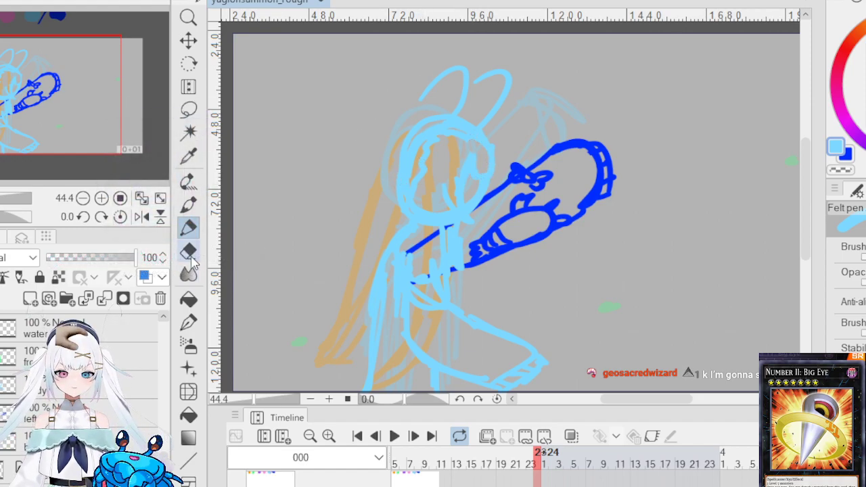
{"action": "key", "text": "e"}
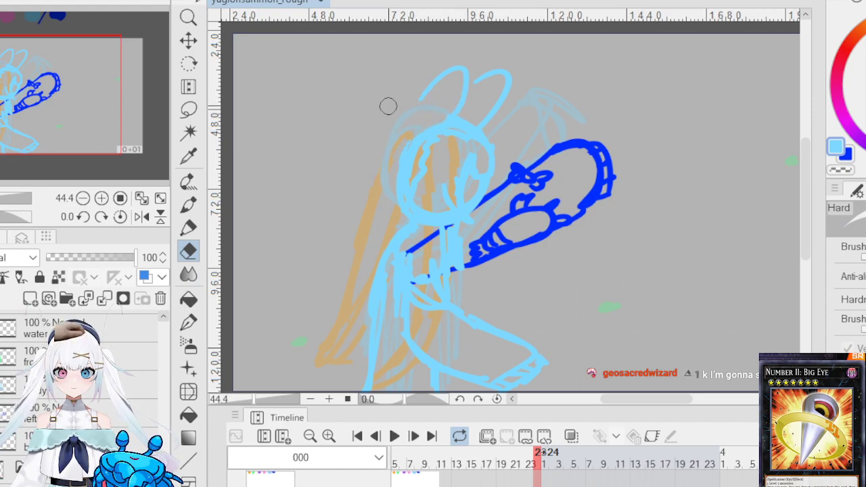
{"action": "key", "text": "p"}
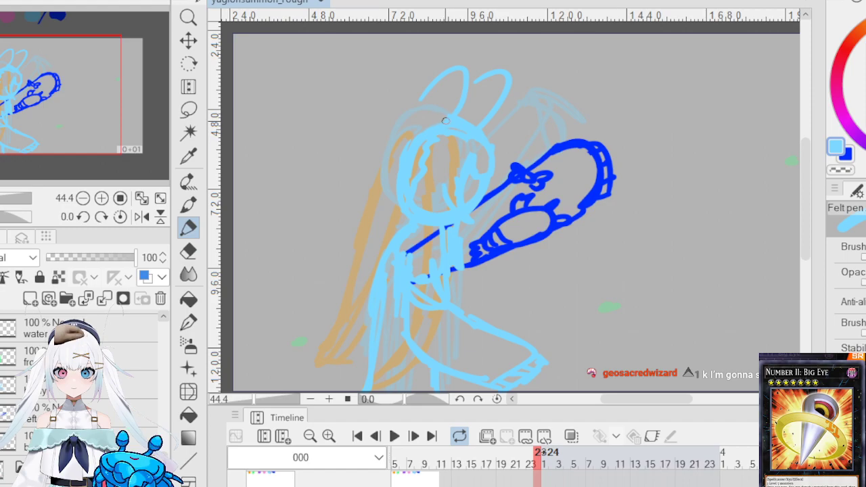
{"action": "key", "text": "e"}
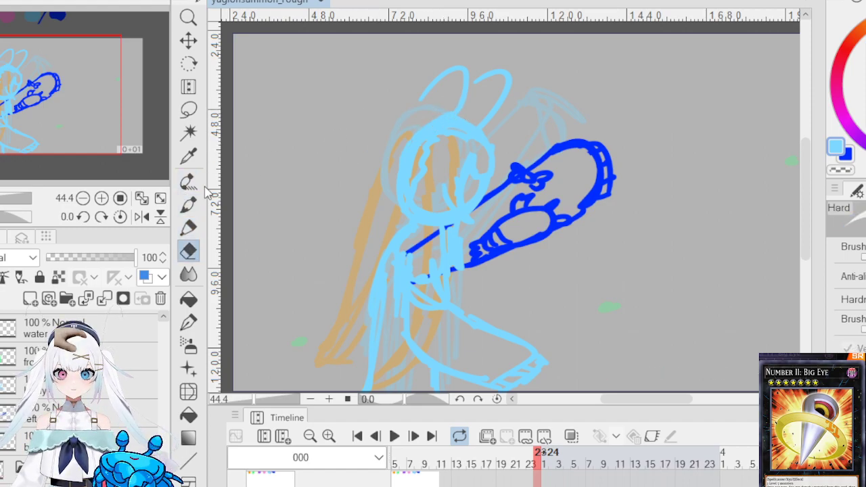
{"action": "left_click", "coordinate": [189, 228]}
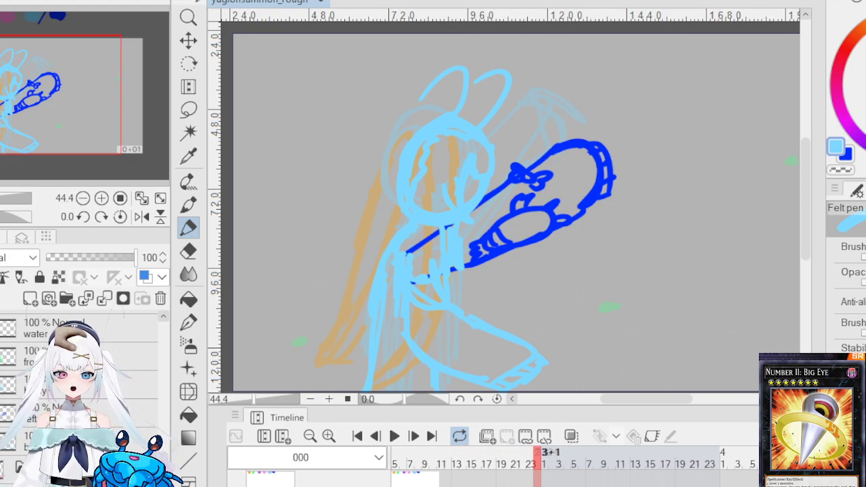
Step: Sample the ponytails' pink and green from frame 2+23, then set up the back ponytail layer at frame 2+24 with a pink felt pen
{"action": "scroll", "coordinate": [481, 218], "scroll_direction": "down", "scroll_amount": 2}
{"action": "scroll", "coordinate": [486, 258], "scroll_direction": "up", "scroll_amount": 2}
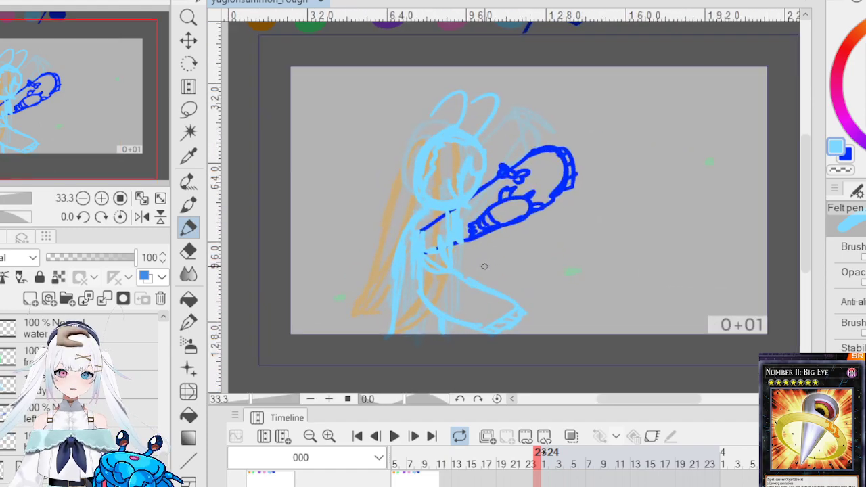
{"action": "scroll", "coordinate": [156, 400], "scroll_direction": "down", "scroll_amount": 5}
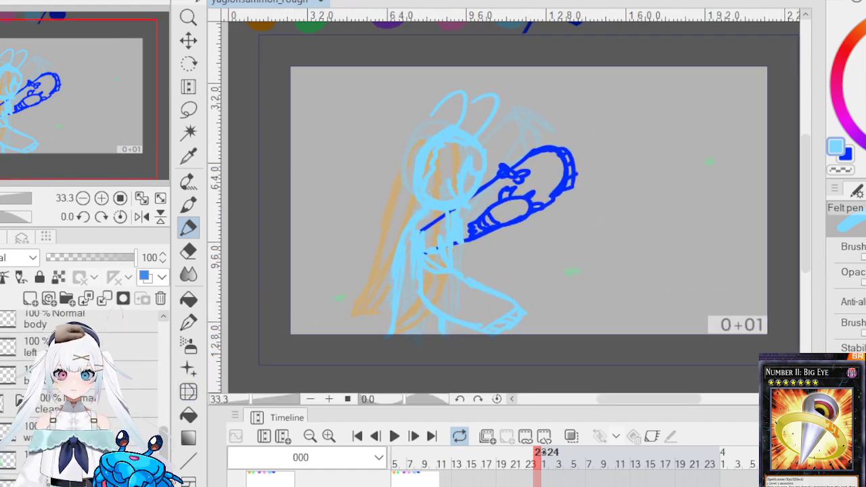
{"action": "scroll", "coordinate": [135, 379], "scroll_direction": "down", "scroll_amount": 3}
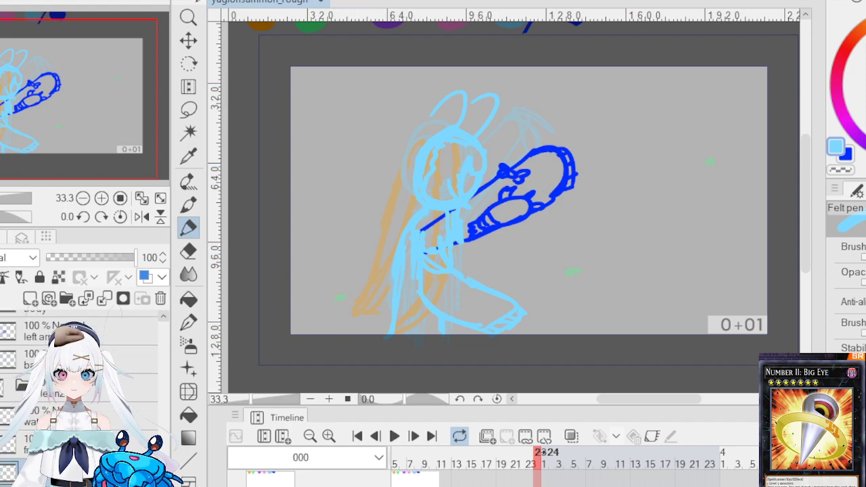
{"action": "left_click", "coordinate": [101, 345]}
{"action": "key", "text": "Left"}
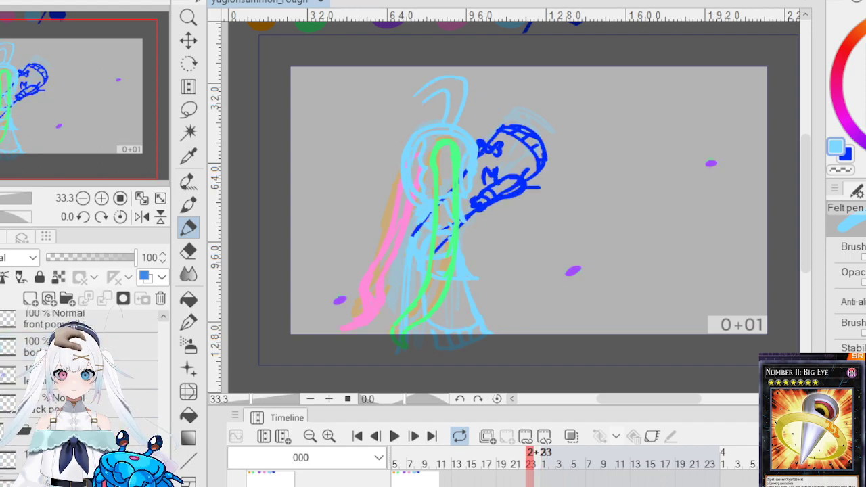
{"action": "left_click", "coordinate": [189, 155]}
{"action": "left_click", "coordinate": [376, 310]}
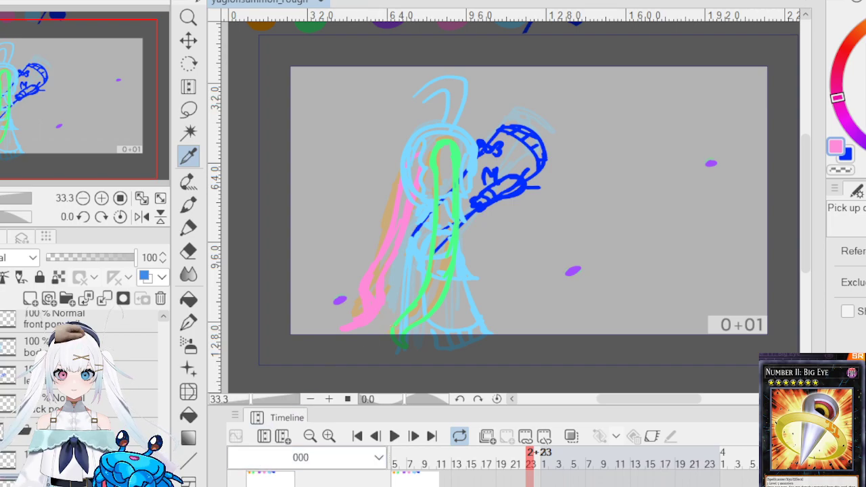
{"action": "left_click", "coordinate": [461, 151]}
{"action": "key", "text": "Right"}
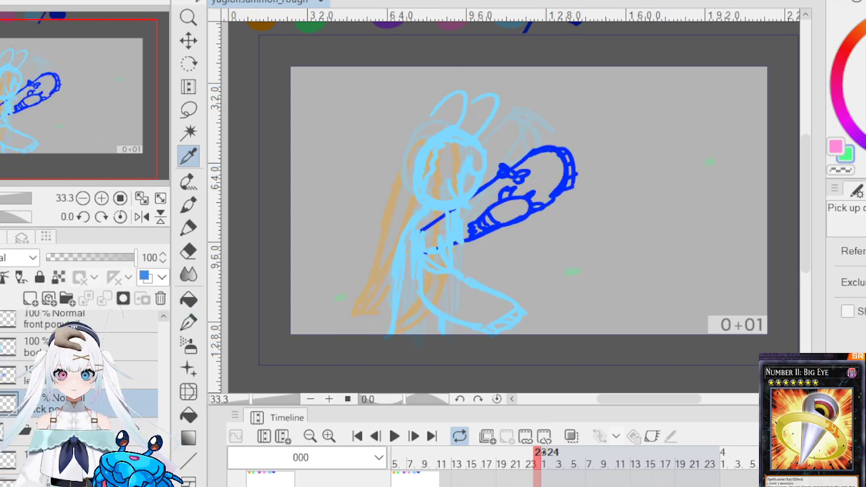
{"action": "left_click", "coordinate": [188, 228]}
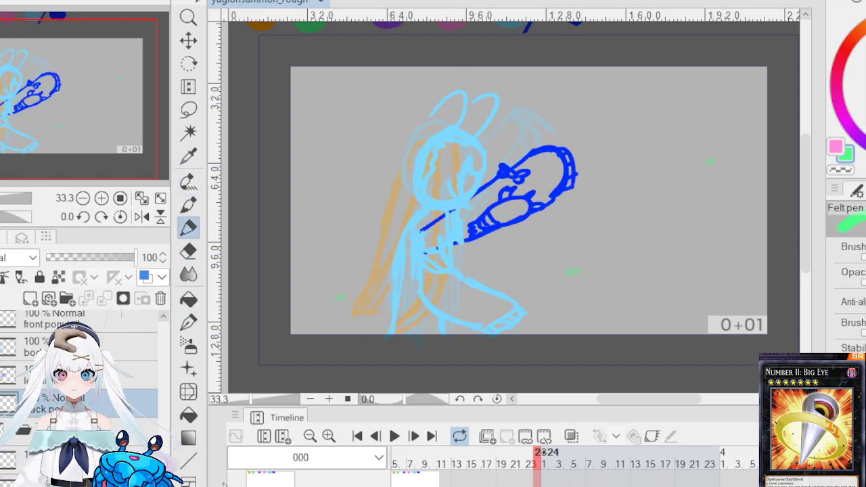
{"action": "key", "text": "x"}
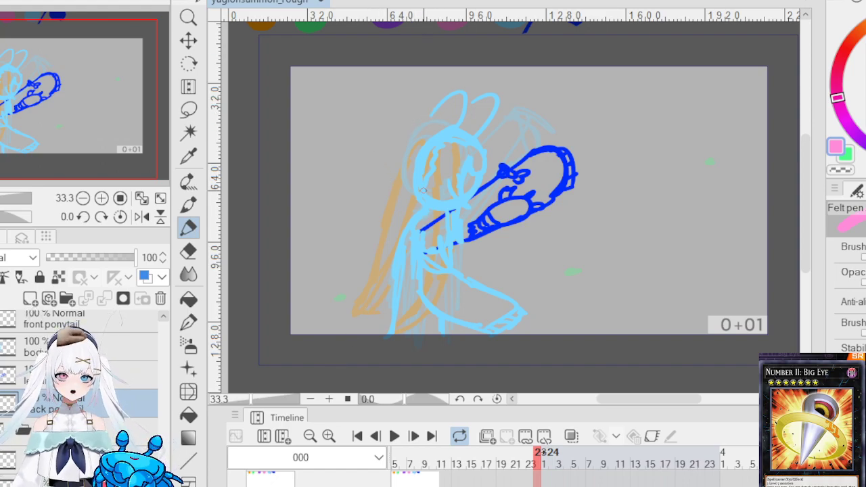
Step: Start the back ponytail with a pink stroke down from the head at frame 2+24, comparing it with frames 2+23 to 3+2
{"action": "scroll", "coordinate": [422, 190], "scroll_direction": "up", "scroll_amount": 1}
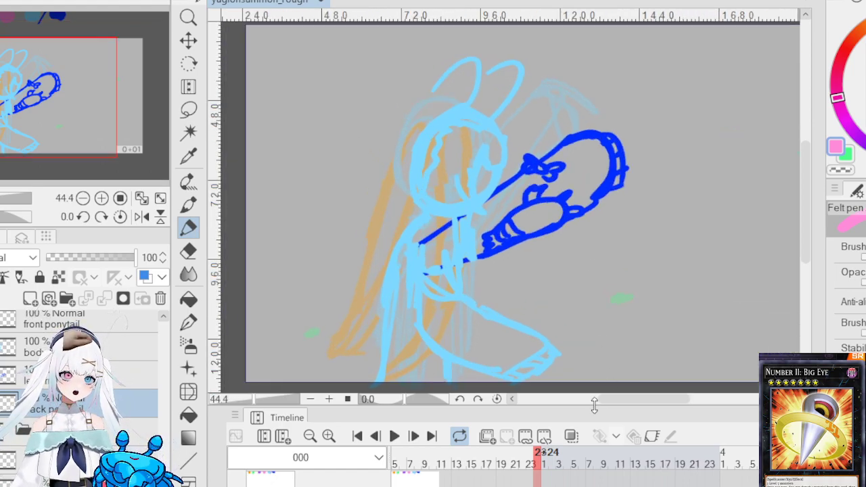
{"action": "left_click", "coordinate": [571, 436]}
{"action": "left_click", "coordinate": [575, 443]}
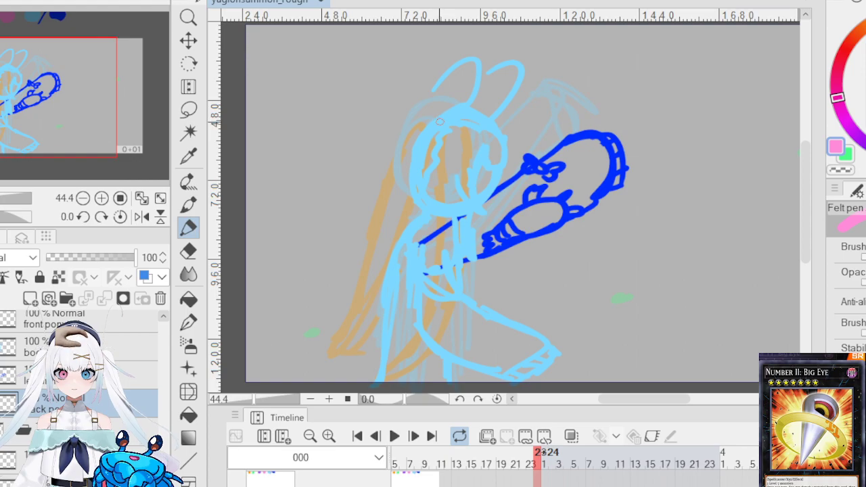
{"action": "left_click_drag", "start_coordinate": [385, 226], "coordinate": [408, 153]}
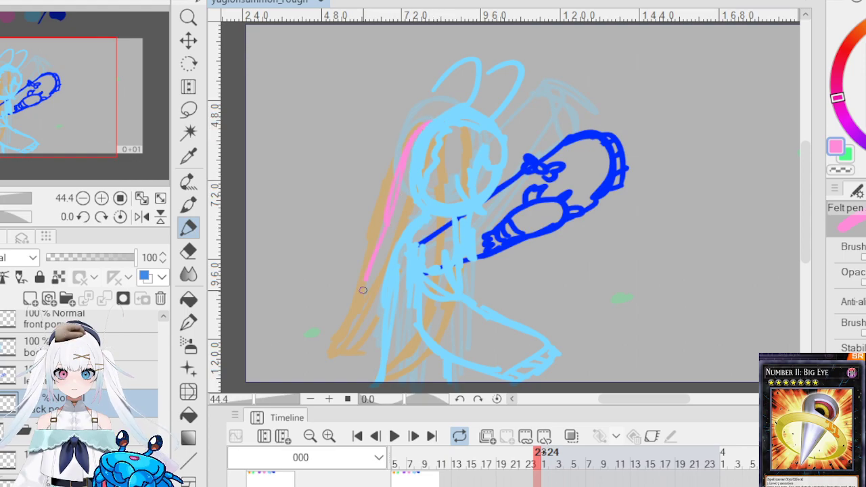
{"action": "left_click", "coordinate": [531, 452]}
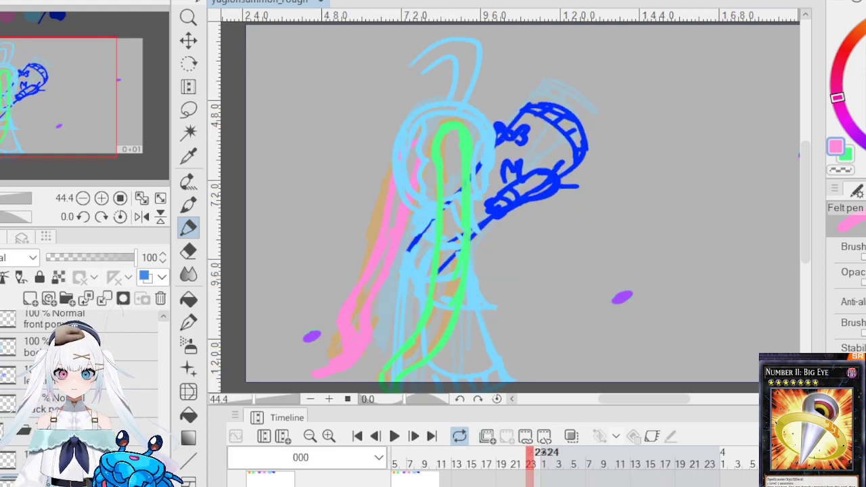
{"action": "key", "text": "Right"}
{"action": "key", "text": "Right"}
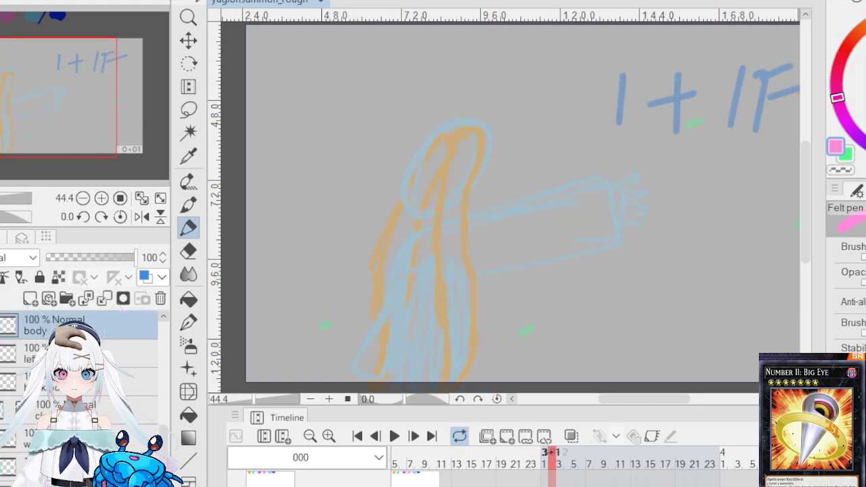
{"action": "key", "text": "Left"}
{"action": "key", "text": "Left"}
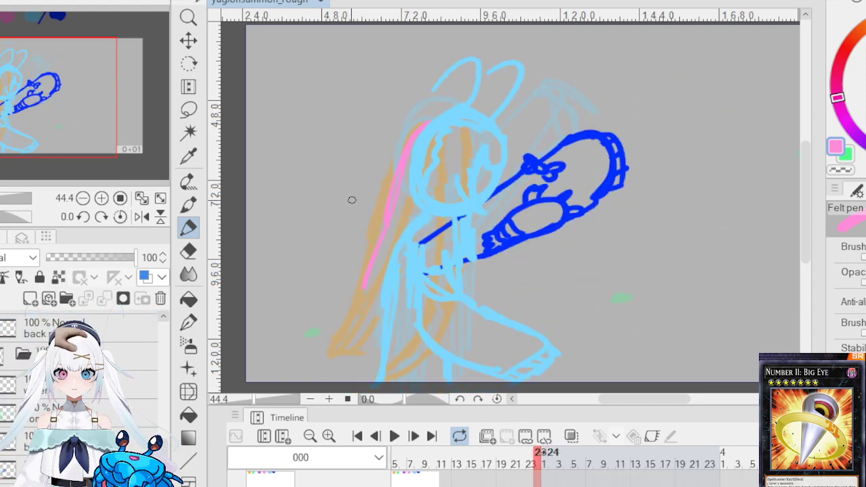
Step: Extend the pink back ponytail to the canvas's lower edge and draw its inner edge, using the onion skin as a guide
{"action": "left_click", "coordinate": [571, 437]}
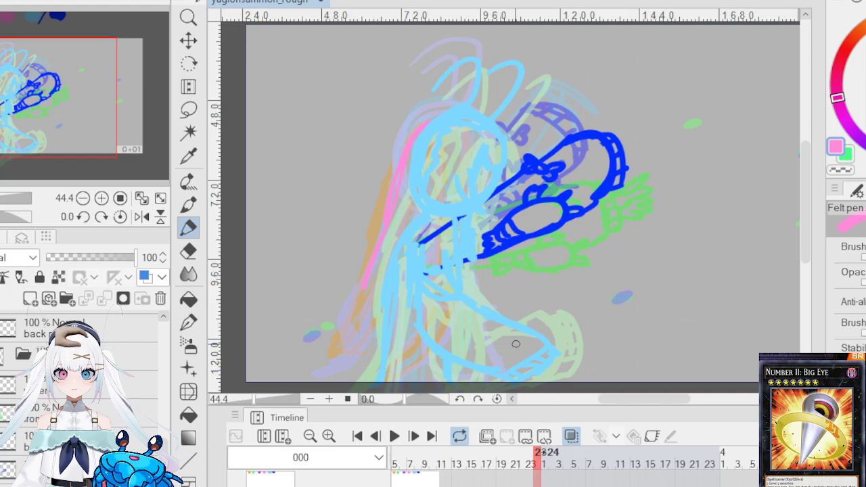
{"action": "left_click_drag", "start_coordinate": [418, 145], "coordinate": [352, 366]}
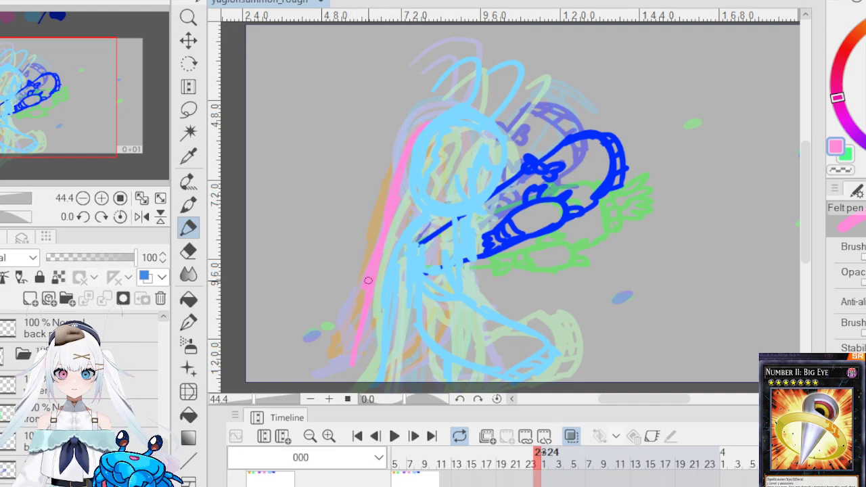
{"action": "mouse_move", "coordinate": [368, 280]}
{"action": "left_mouse_down"}
{"action": "mouse_move", "coordinate": [353, 376]}
{"action": "mouse_move", "coordinate": [331, 381]}
{"action": "mouse_move", "coordinate": [346, 379]}
{"action": "mouse_move", "coordinate": [395, 297]}
{"action": "mouse_move", "coordinate": [392, 315]}
{"action": "mouse_move", "coordinate": [441, 168]}
{"action": "mouse_move", "coordinate": [439, 132]}
{"action": "left_mouse_up"}
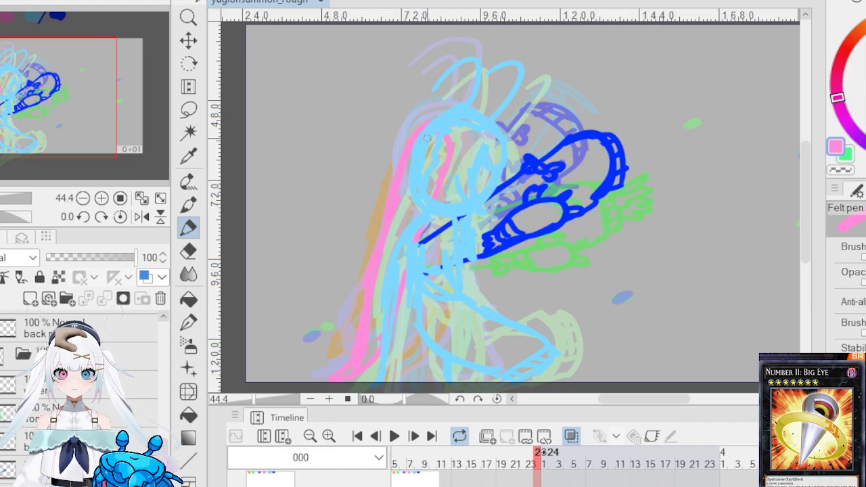
Step: Draw the front ponytail's right edge at frame 2+24 with a green felt pen stroke to the canvas's lower edge, with the onion skin off
{"action": "left_click", "coordinate": [571, 436]}
{"action": "left_click", "coordinate": [532, 453]}
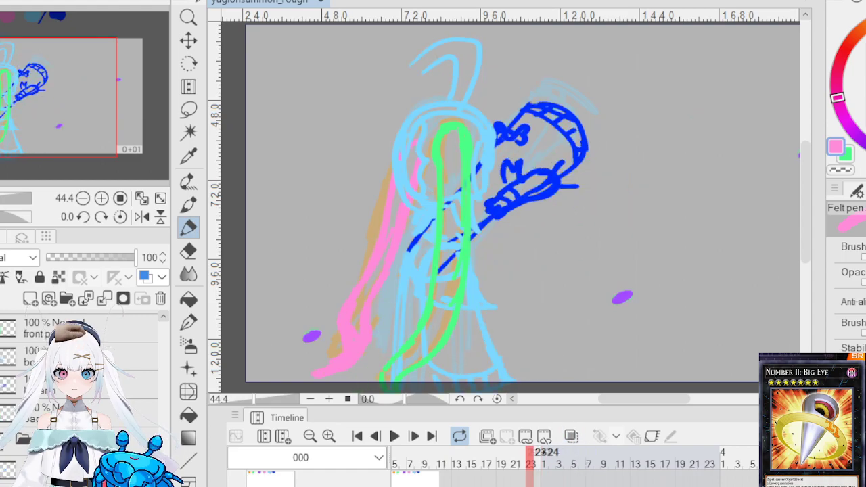
{"action": "left_click", "coordinate": [545, 464]}
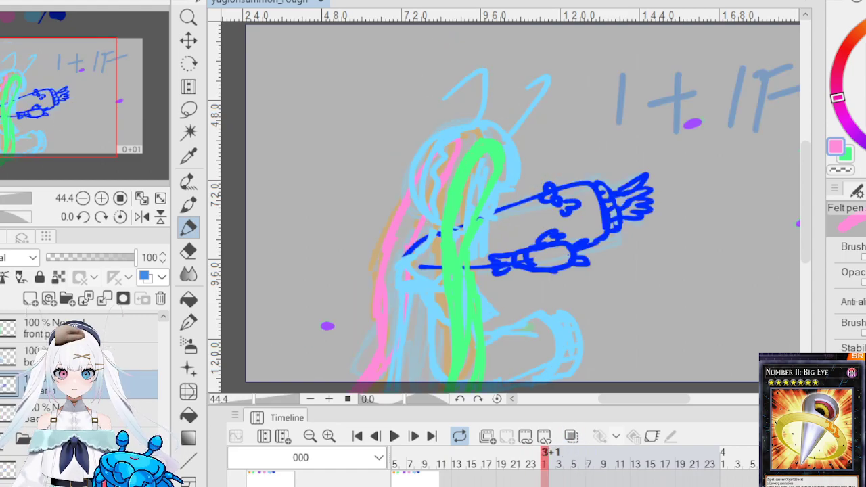
{"action": "left_click", "coordinate": [539, 464]}
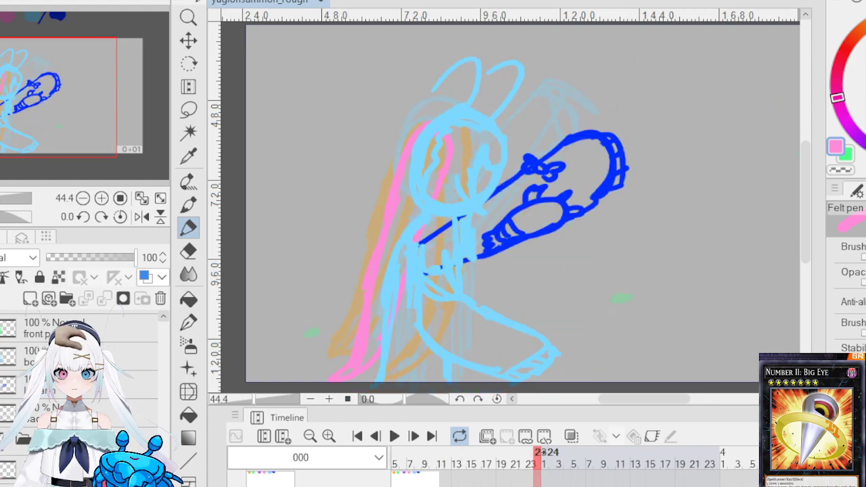
{"action": "key", "text": "x"}
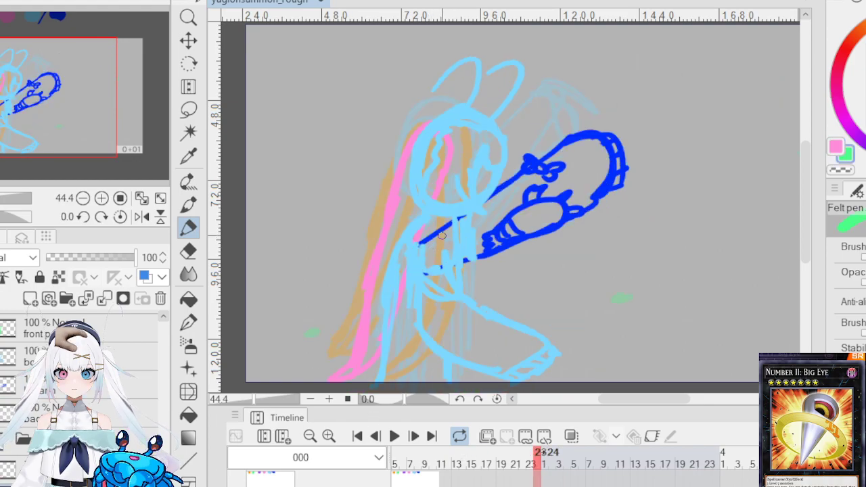
{"action": "mouse_move", "coordinate": [475, 142]}
{"action": "left_mouse_down"}
{"action": "mouse_move", "coordinate": [444, 141]}
{"action": "mouse_move", "coordinate": [472, 138]}
{"action": "mouse_move", "coordinate": [458, 194]}
{"action": "left_mouse_up"}
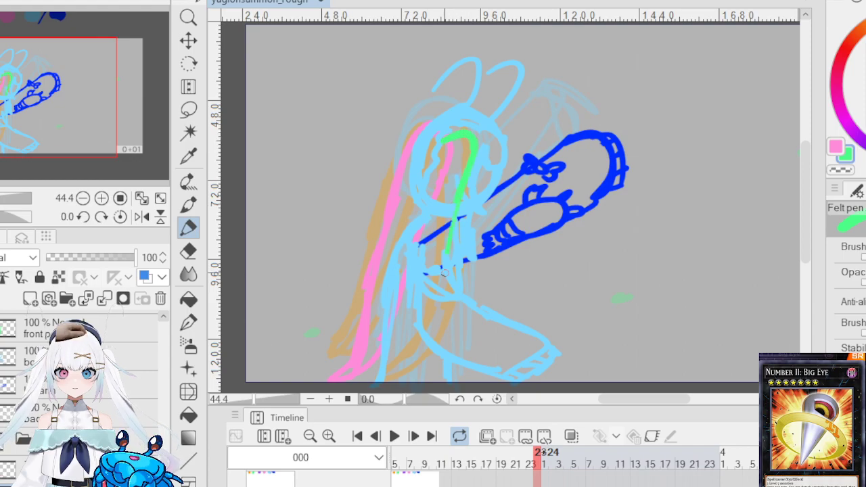
{"action": "mouse_move", "coordinate": [444, 311]}
{"action": "left_mouse_down"}
{"action": "mouse_move", "coordinate": [448, 249]}
{"action": "mouse_move", "coordinate": [413, 382]}
{"action": "left_mouse_up"}
Step: Round off the green front ponytail's top and draw its left edge, comparing frame 2+24 with frames 2+23 and 3+1
{"action": "key", "text": "Right"}
{"action": "key", "text": "Right"}
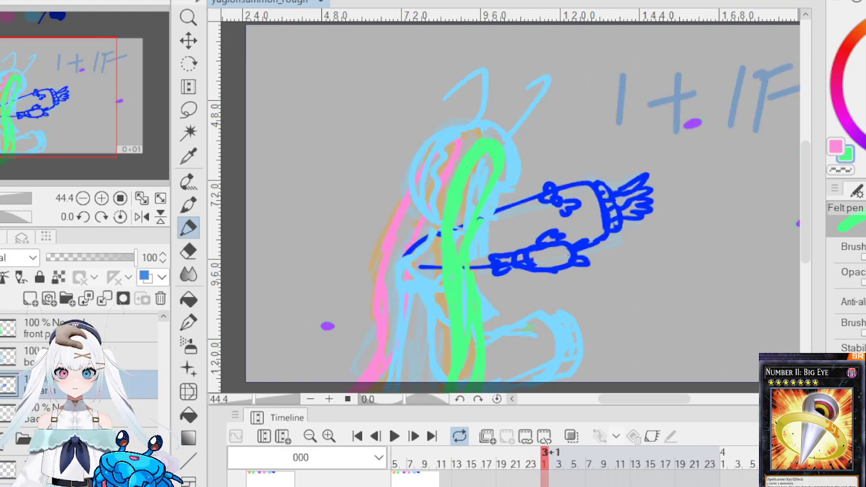
{"action": "key", "text": "Left"}
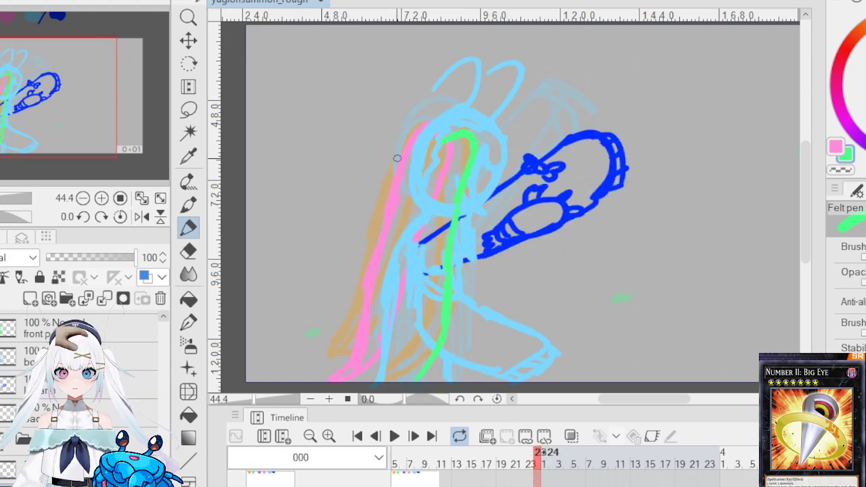
{"action": "key", "text": "Left"}
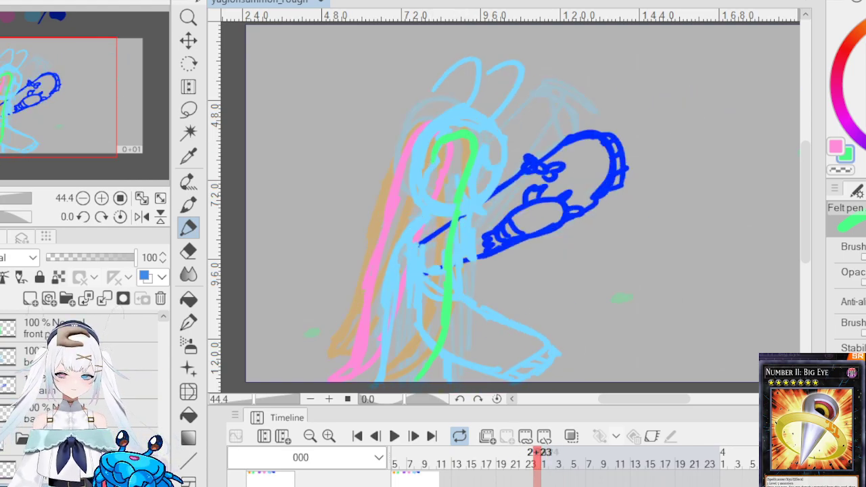
{"action": "key", "text": "Left"}
{"action": "key", "text": "Right"}
{"action": "key", "text": "Right"}
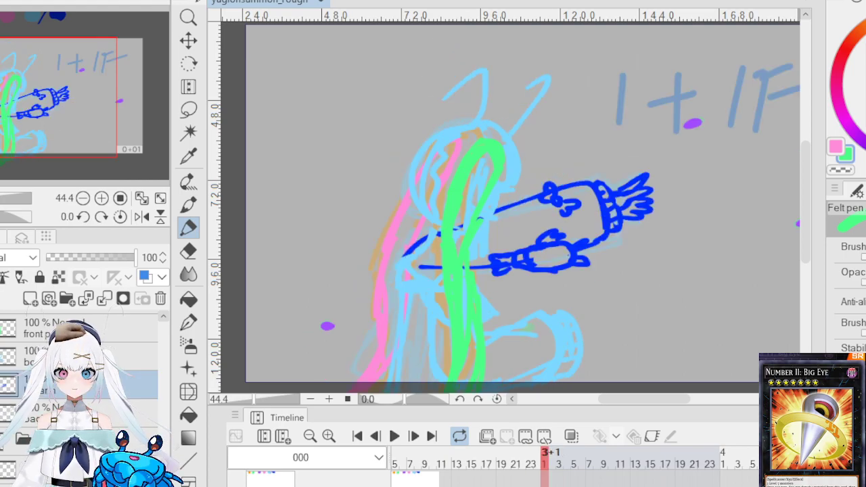
{"action": "key", "text": "Left"}
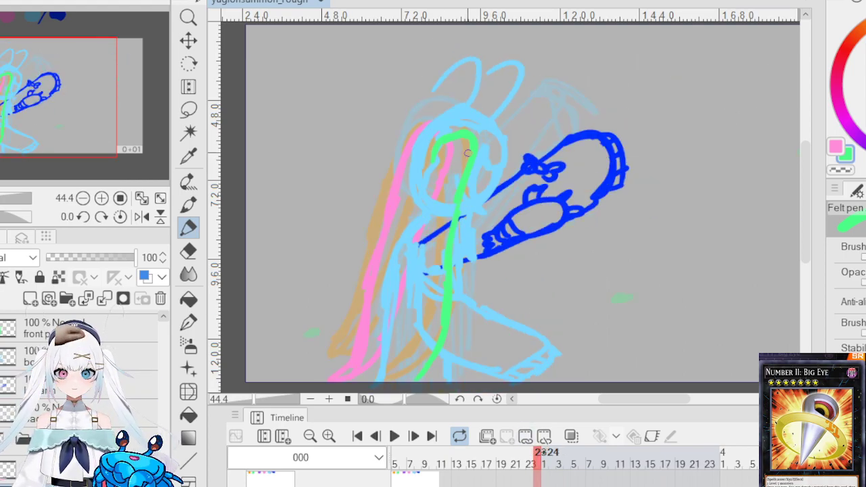
{"action": "left_click_drag", "start_coordinate": [422, 241], "coordinate": [426, 332]}
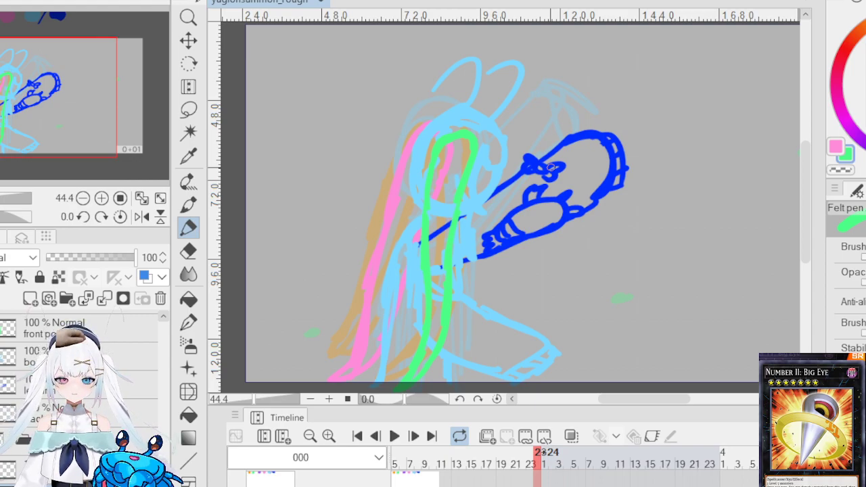
{"action": "left_click_drag", "start_coordinate": [550, 165], "coordinate": [556, 171]}
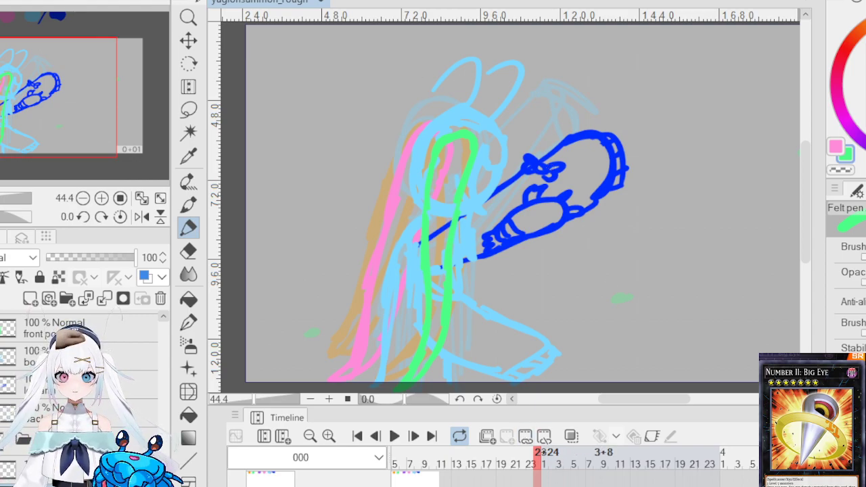
Step: Limit the timeline's playback range to frames 2+23 through 3+1
{"action": "left_click", "coordinate": [310, 436]}
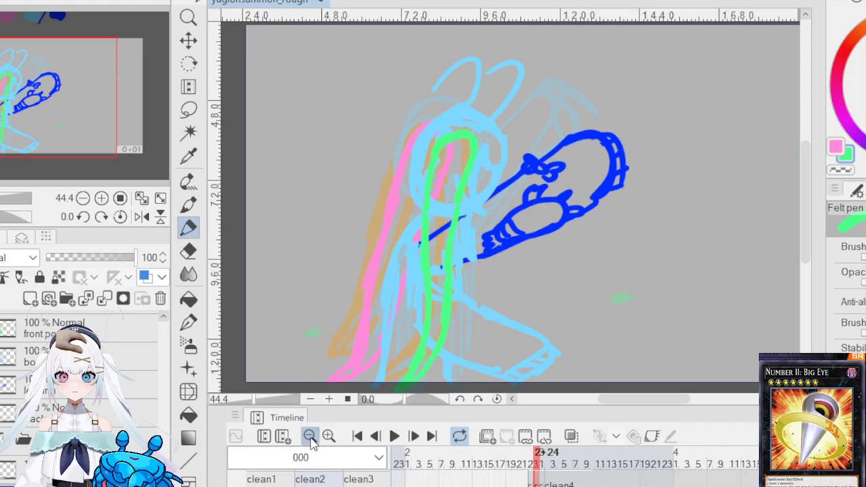
{"action": "left_click", "coordinate": [310, 436]}
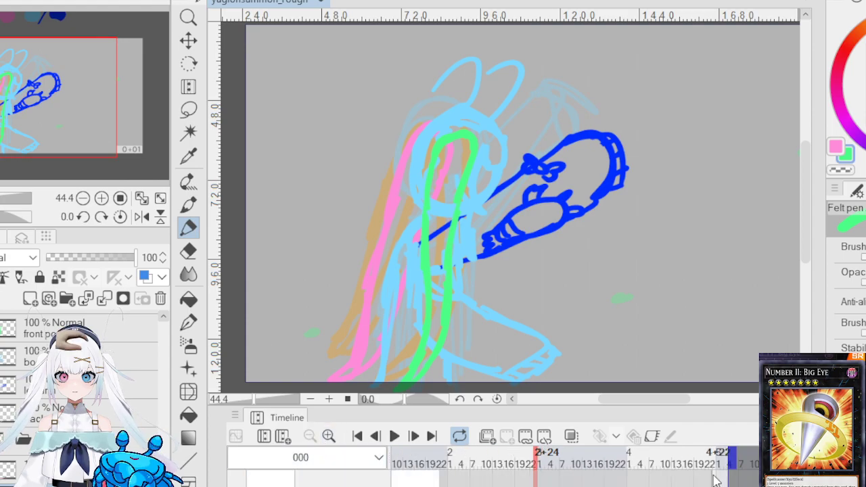
{"action": "left_click", "coordinate": [548, 473]}
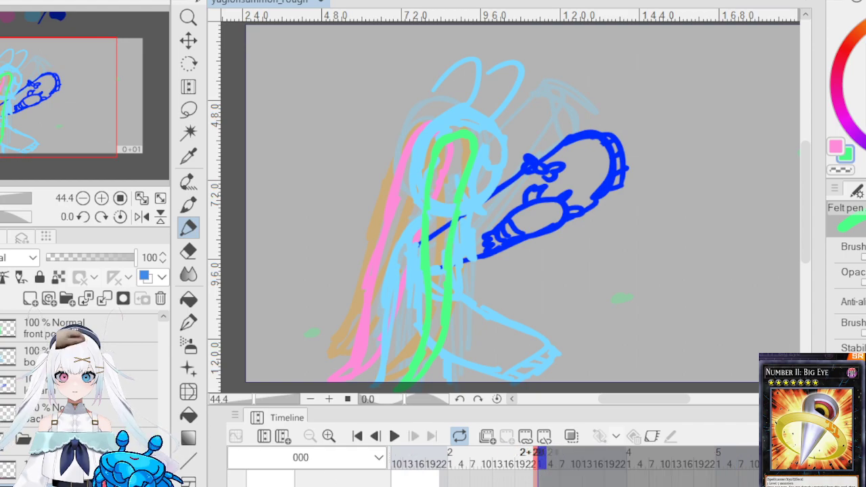
{"action": "scroll", "coordinate": [548, 464], "scroll_direction": "up", "scroll_amount": 3}
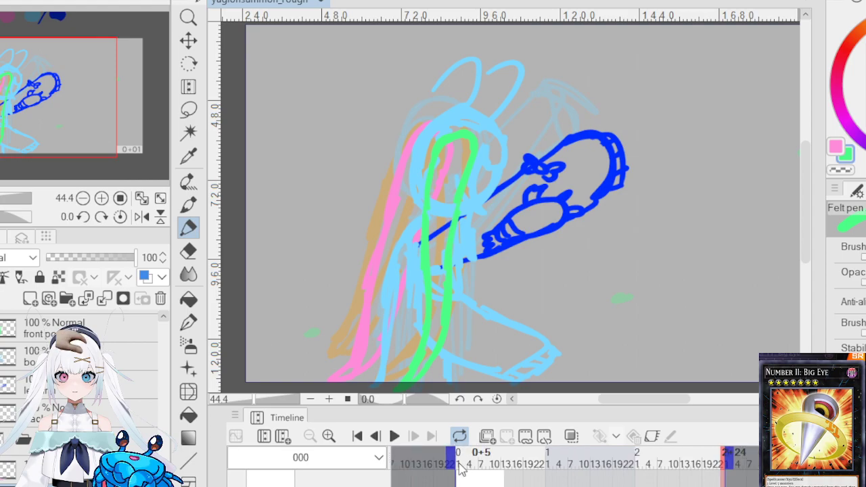
{"action": "mouse_move", "coordinate": [454, 458]}
{"action": "left_mouse_down"}
{"action": "mouse_move", "coordinate": [718, 468]}
{"action": "mouse_move", "coordinate": [714, 477]}
{"action": "left_mouse_up"}
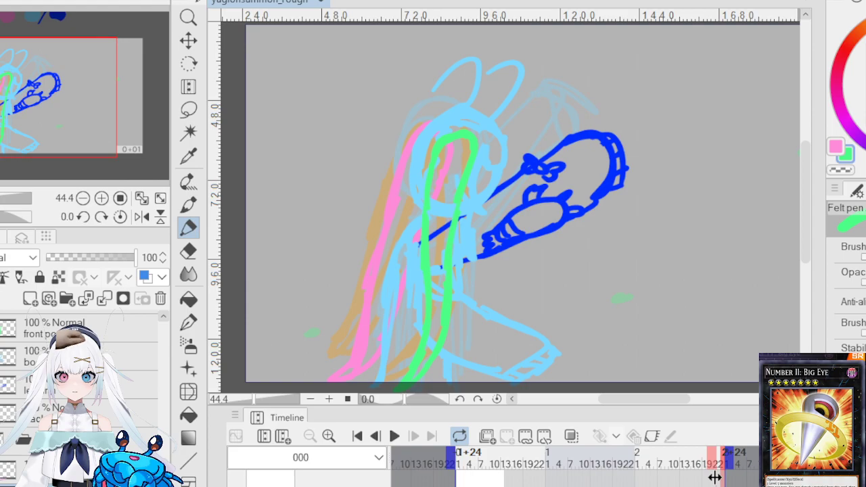
{"action": "left_click", "coordinate": [329, 436]}
{"action": "left_click", "coordinate": [329, 436]}
{"action": "left_click", "coordinate": [329, 436]}
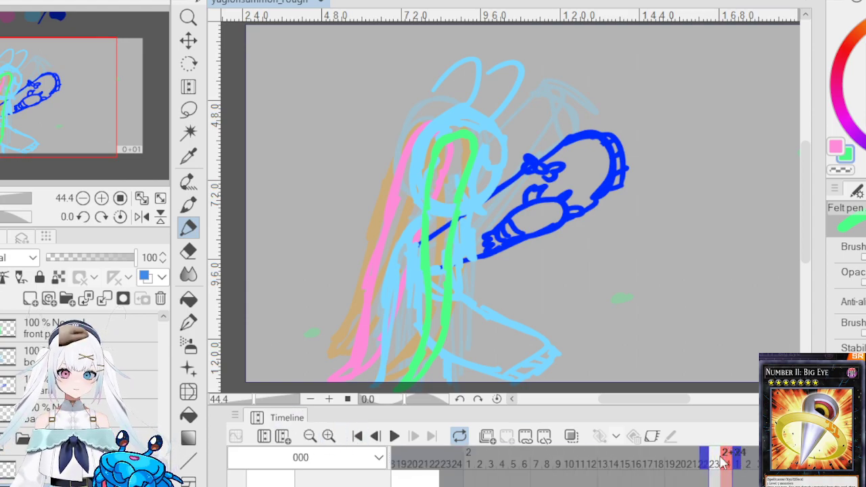
{"action": "left_click_drag", "start_coordinate": [747, 464], "coordinate": [749, 464]}
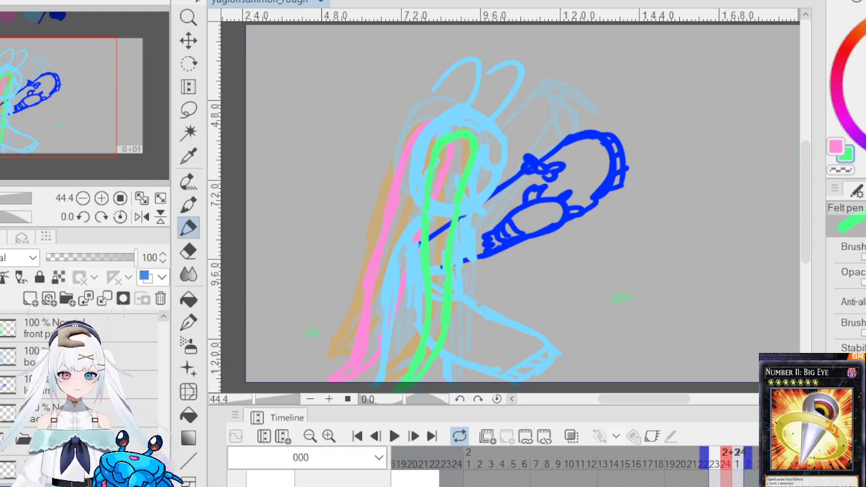
Step: Sample the floating specks' purple from frame 2+23, then show the onion skin at frame 2+24
{"action": "key", "text": "Left"}
{"action": "left_click", "coordinate": [189, 155]}
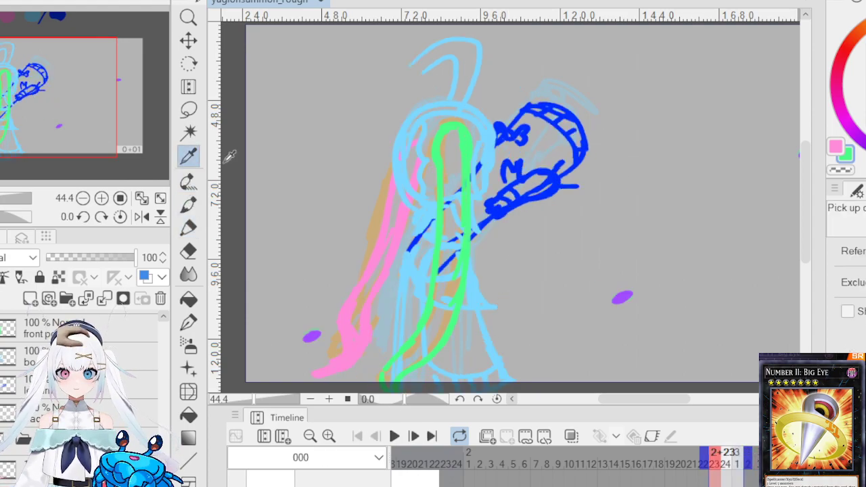
{"action": "left_click", "coordinate": [619, 300]}
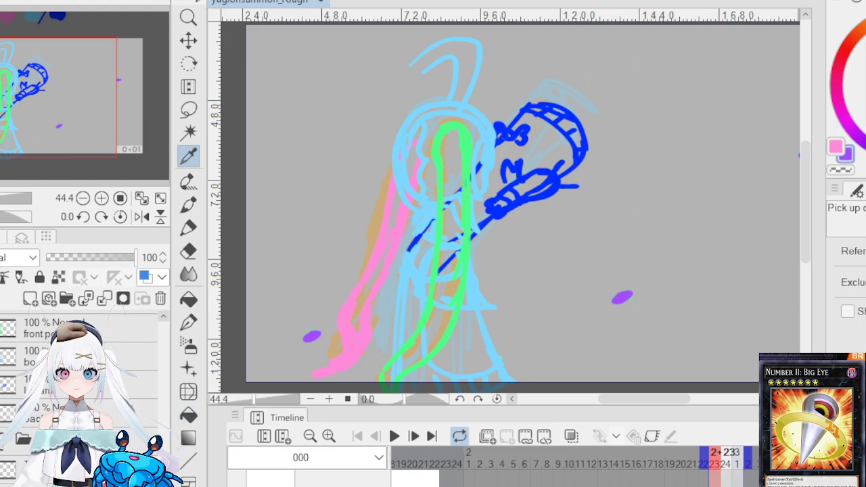
{"action": "key", "text": "Right"}
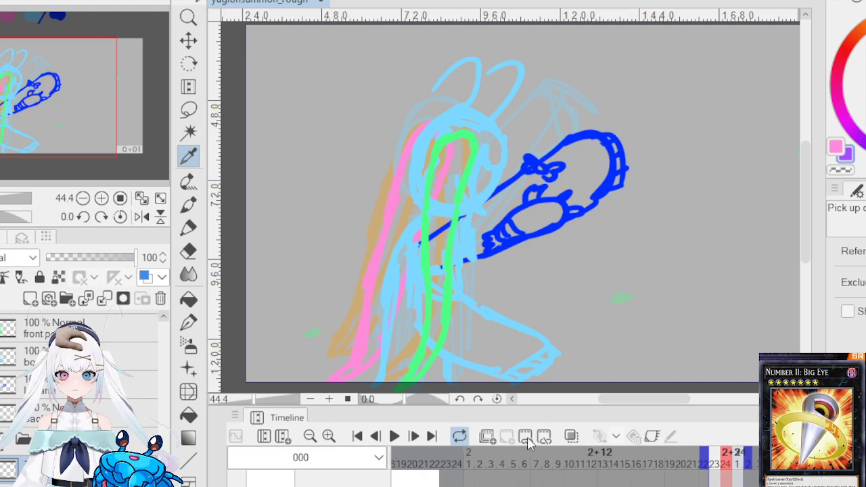
{"action": "left_click", "coordinate": [572, 436]}
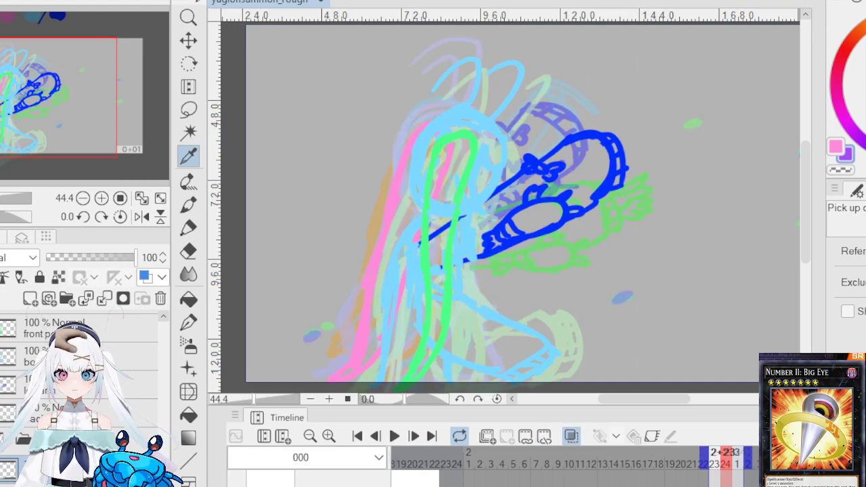
Step: Compare the specks across frames 2+23 to 3+1, then draw purple felt pen specks on both sides of the figure at frame 2+24
{"action": "key", "text": "Left"}
{"action": "key", "text": "Right"}
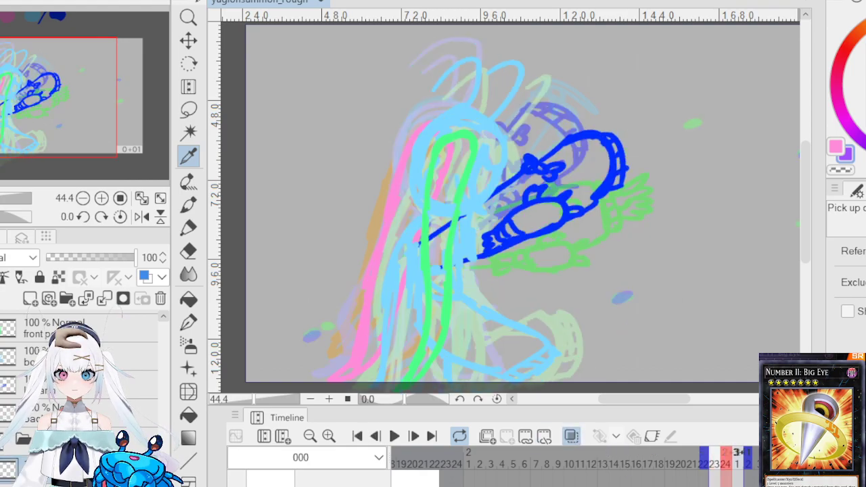
{"action": "key", "text": "Right"}
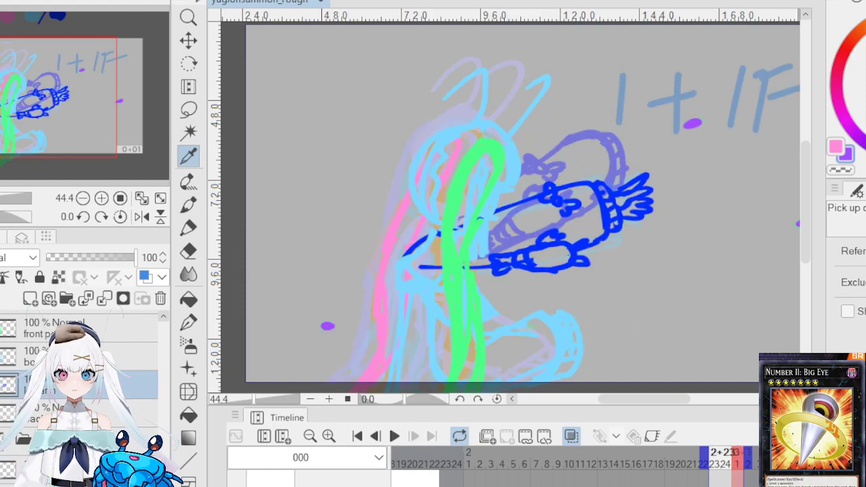
{"action": "key", "text": "Right"}
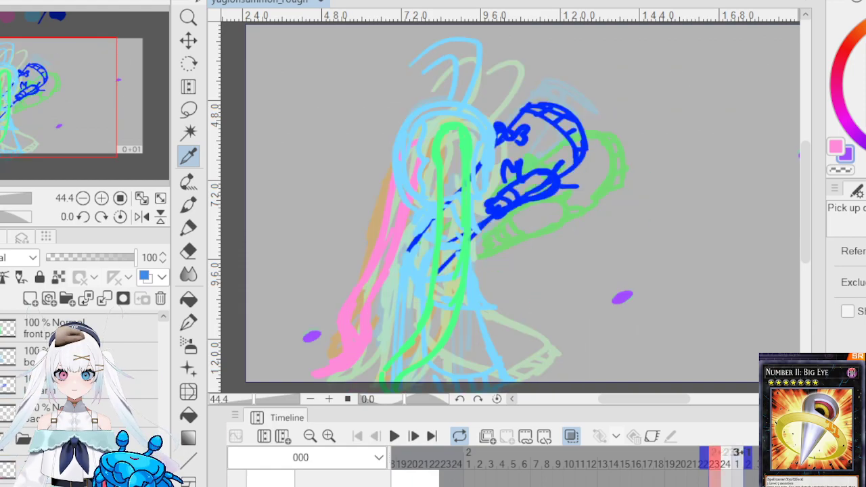
{"action": "key", "text": "Right"}
{"action": "key", "text": "Left"}
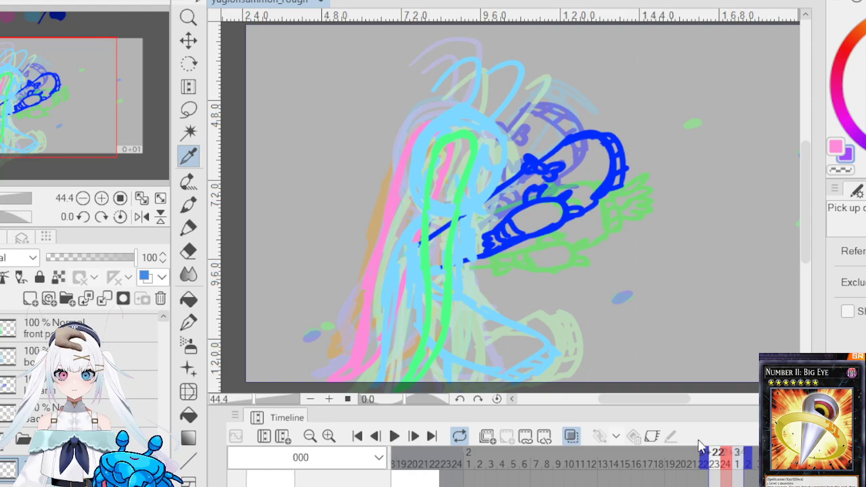
{"action": "key", "text": "p"}
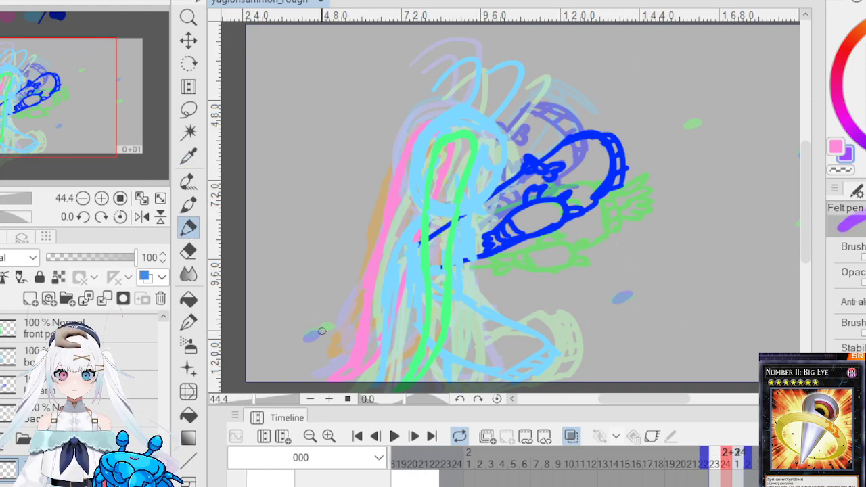
{"action": "left_click_drag", "start_coordinate": [321, 318], "coordinate": [321, 319]}
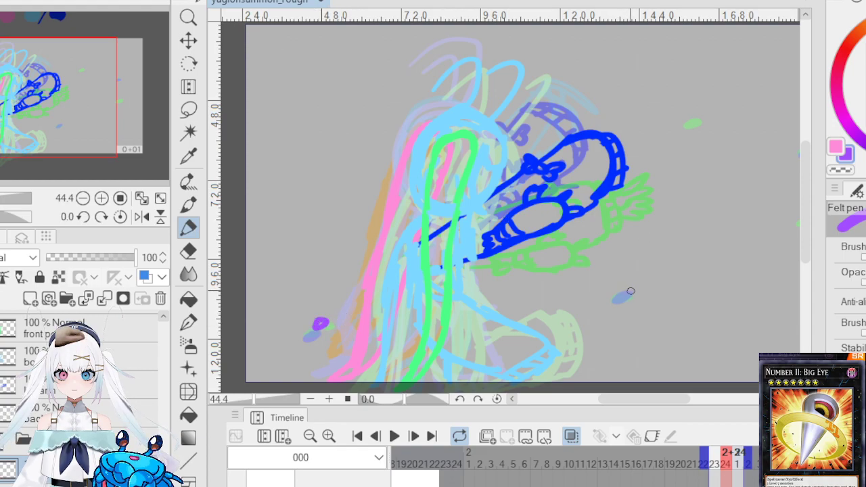
{"action": "left_click_drag", "start_coordinate": [617, 298], "coordinate": [628, 295]}
Step: Erase the purple speck to the right of the figure's skirt at frame 2+24
{"action": "left_click_drag", "start_coordinate": [661, 405], "coordinate": [696, 396]}
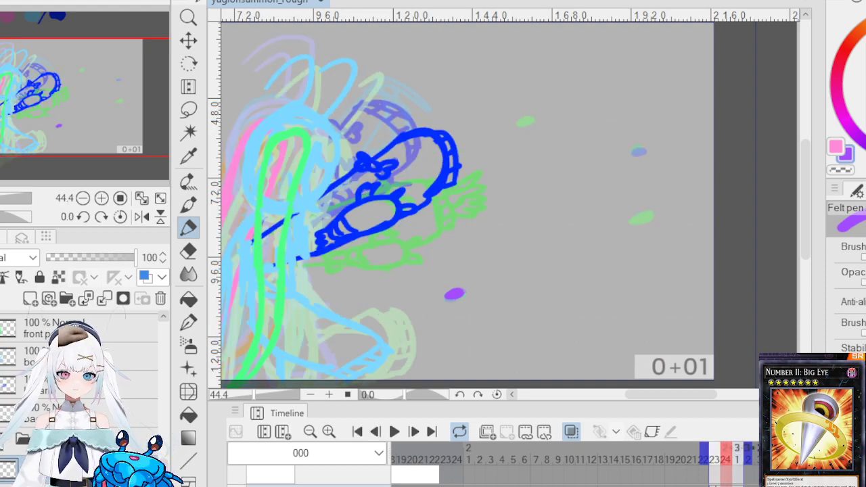
{"action": "left_click", "coordinate": [189, 250]}
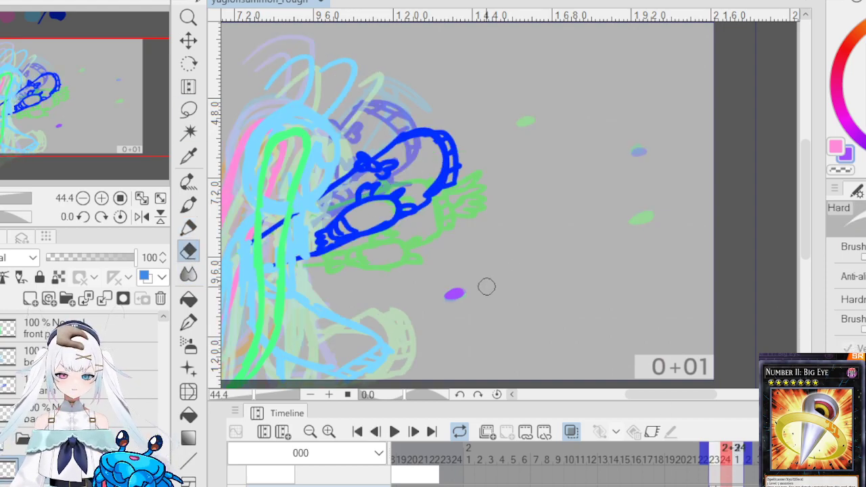
{"action": "left_click_drag", "start_coordinate": [440, 300], "coordinate": [469, 291]}
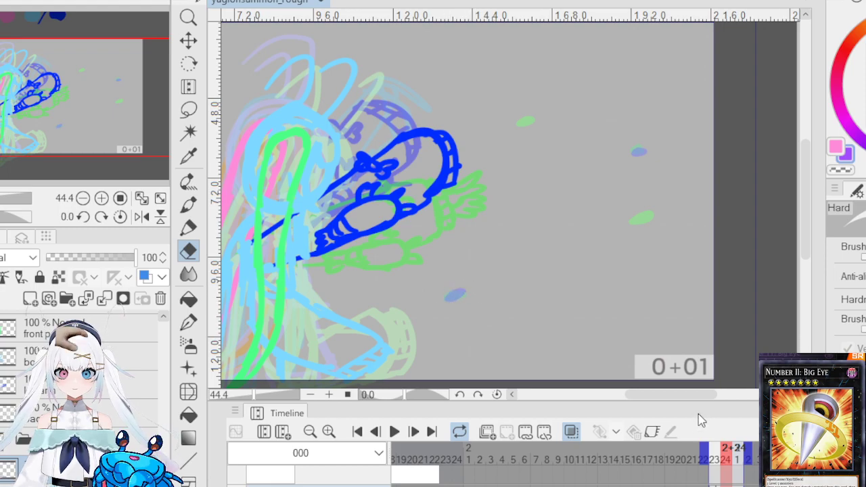
Step: Draw two purple felt pen specks to the right of the figure at frame 2+24, comparing them with the neighbouring frames
{"action": "left_click_drag", "start_coordinate": [694, 389], "coordinate": [676, 394]}
{"action": "key", "text": "Right"}
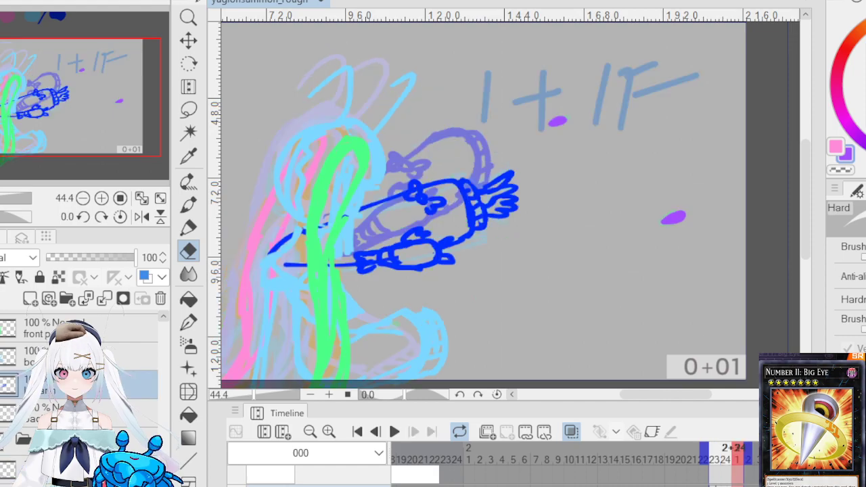
{"action": "key", "text": "Left"}
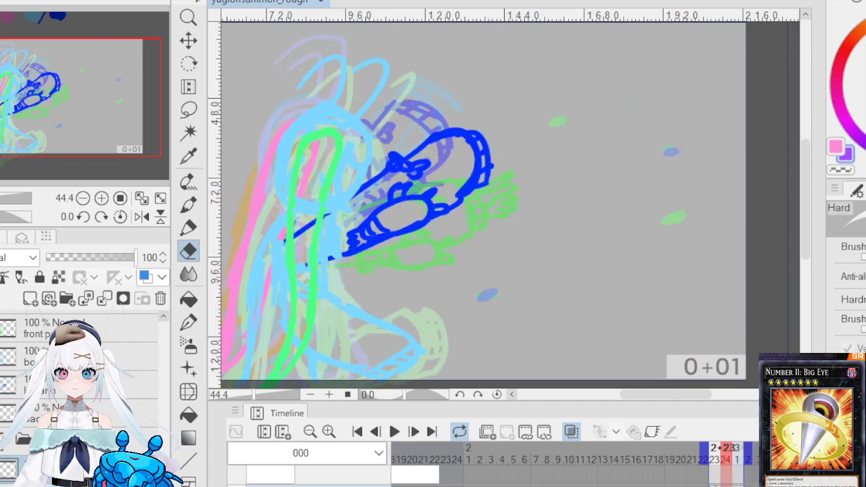
{"action": "left_click", "coordinate": [189, 227]}
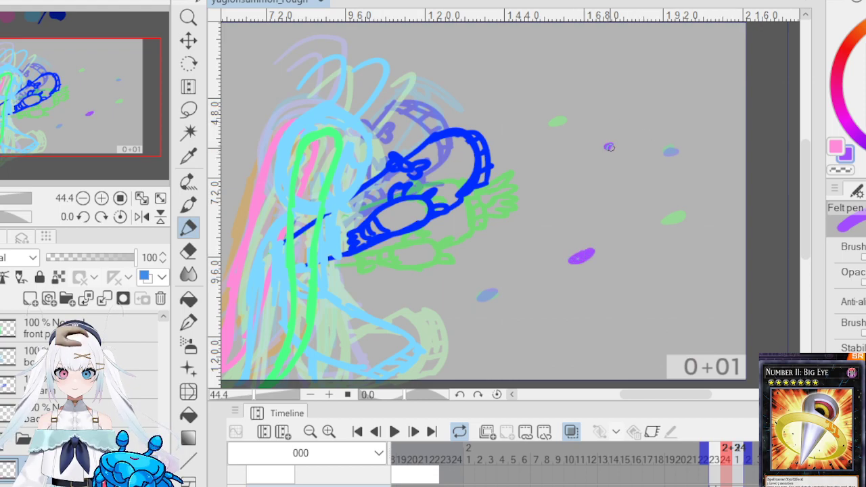
{"action": "left_click_drag", "start_coordinate": [659, 396], "coordinate": [641, 396]}
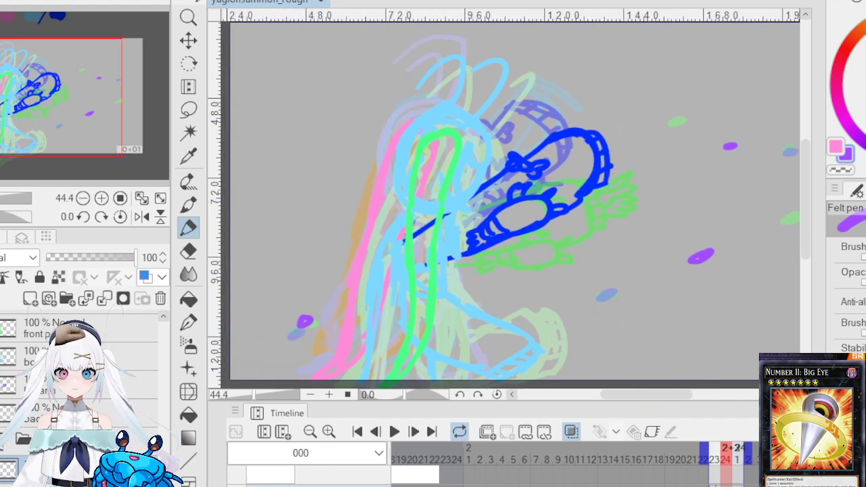
{"action": "key", "text": "Right"}
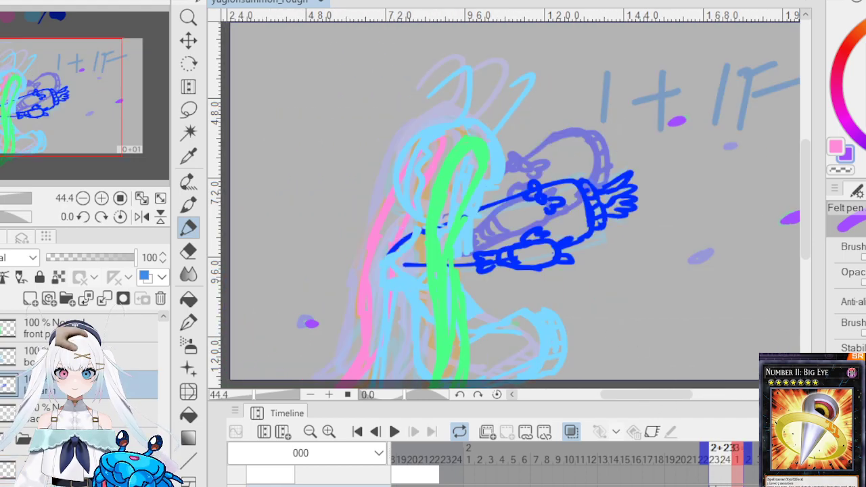
{"action": "key", "text": "Left"}
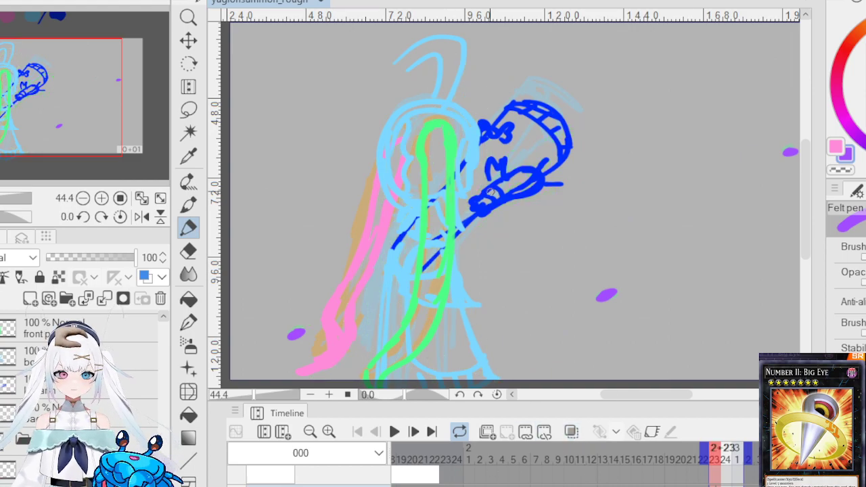
Step: Reset the canvas rotation and play frames 2+23 through 3+1 repeatedly, both looped and with looping turned off
{"action": "scroll", "coordinate": [420, 308], "scroll_direction": "down", "scroll_amount": 5}
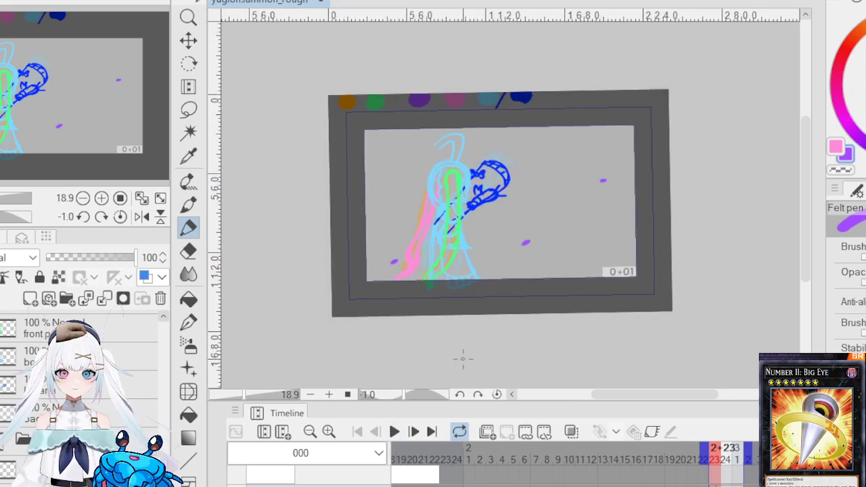
{"action": "left_click", "coordinate": [496, 395]}
{"action": "left_click", "coordinate": [399, 435]}
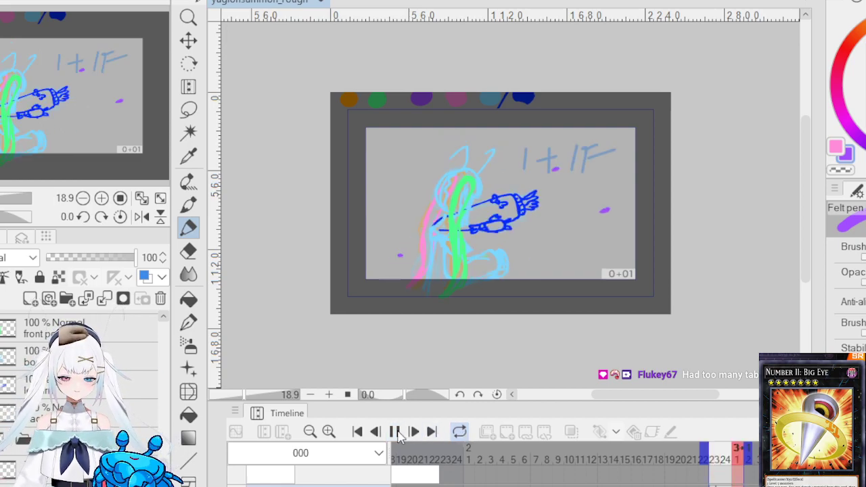
{"action": "left_click", "coordinate": [395, 433]}
{"action": "left_click", "coordinate": [395, 436]}
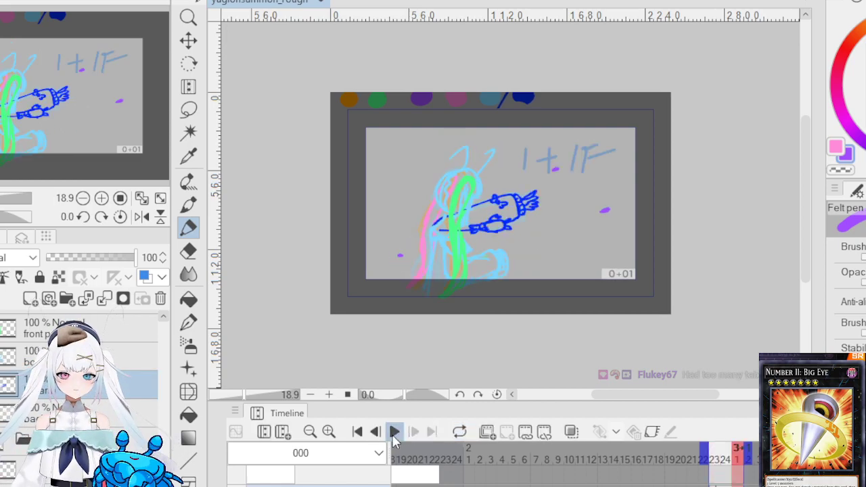
{"action": "left_click", "coordinate": [394, 432]}
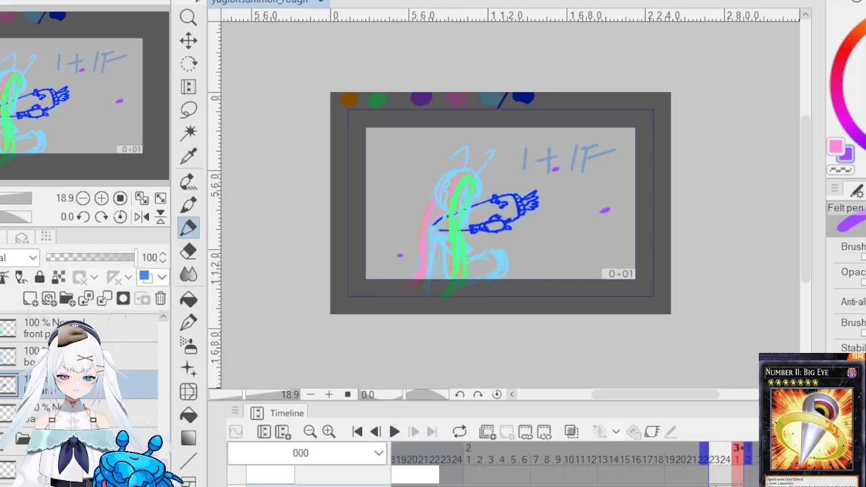
{"action": "key", "text": "Home"}
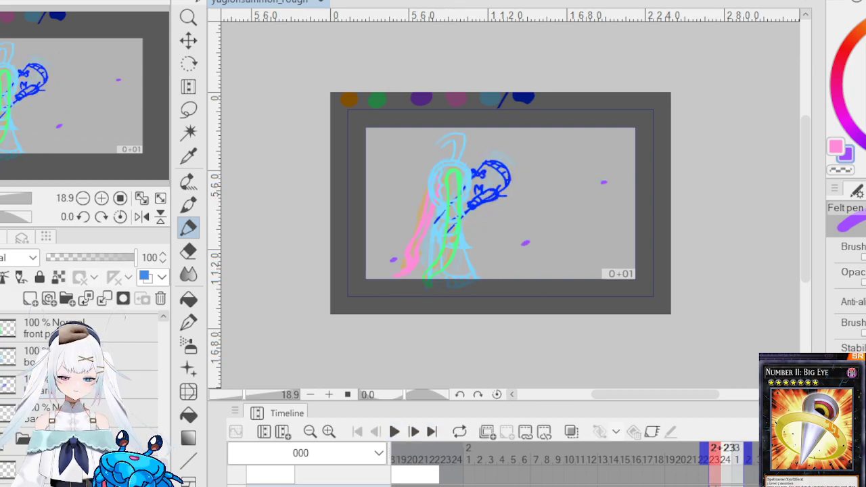
{"action": "left_click", "coordinate": [395, 433]}
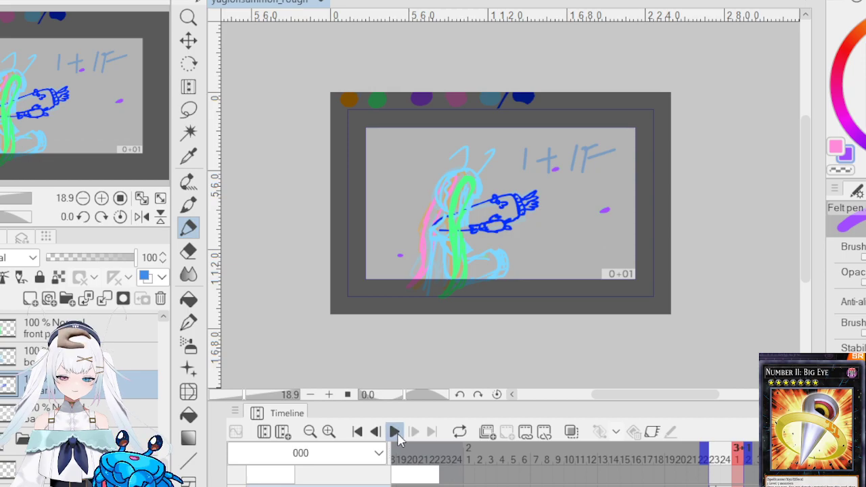
{"action": "left_click", "coordinate": [395, 432]}
{"action": "left_click", "coordinate": [395, 433]}
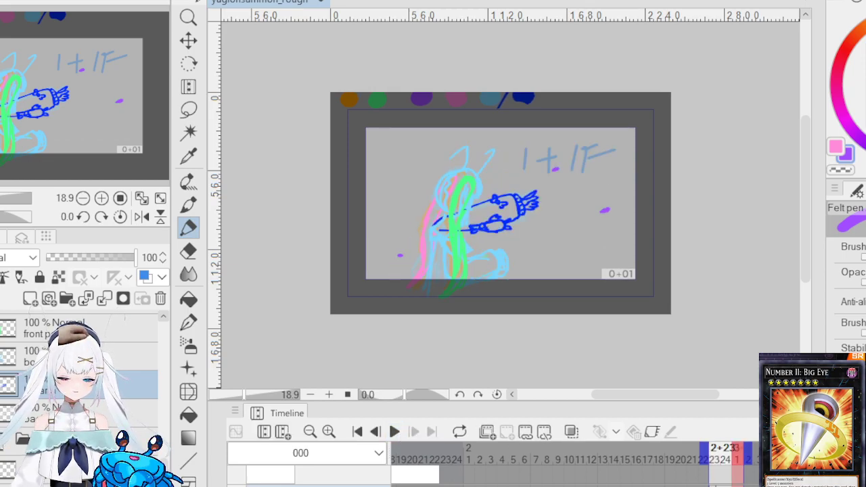
{"action": "left_click", "coordinate": [394, 433]}
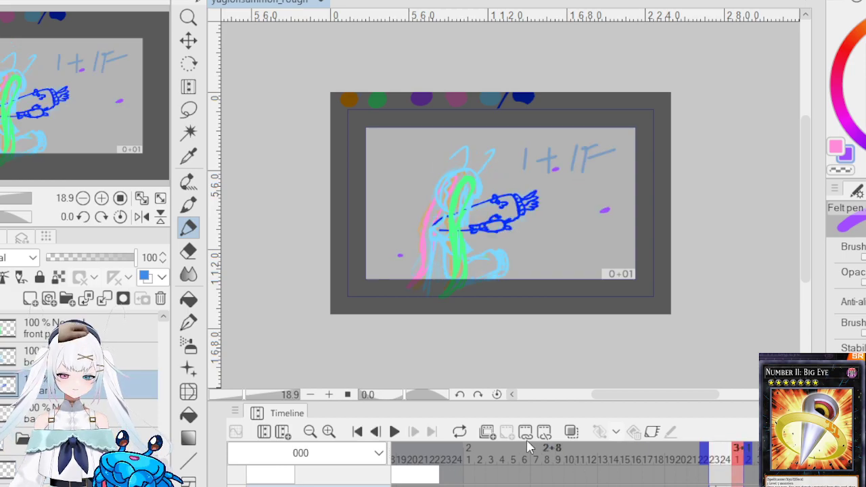
Step: Turn loop playback back on and review the motion of frames 2+23 through 3+1
{"action": "left_click", "coordinate": [459, 431]}
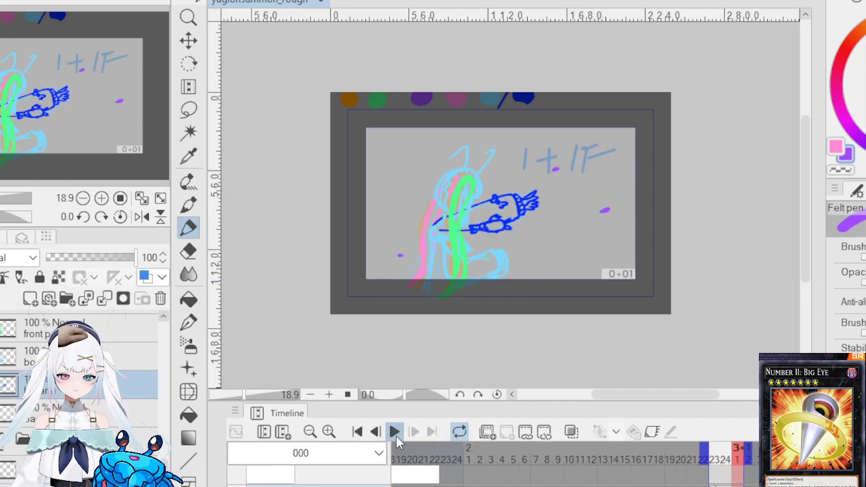
{"action": "left_click", "coordinate": [395, 433]}
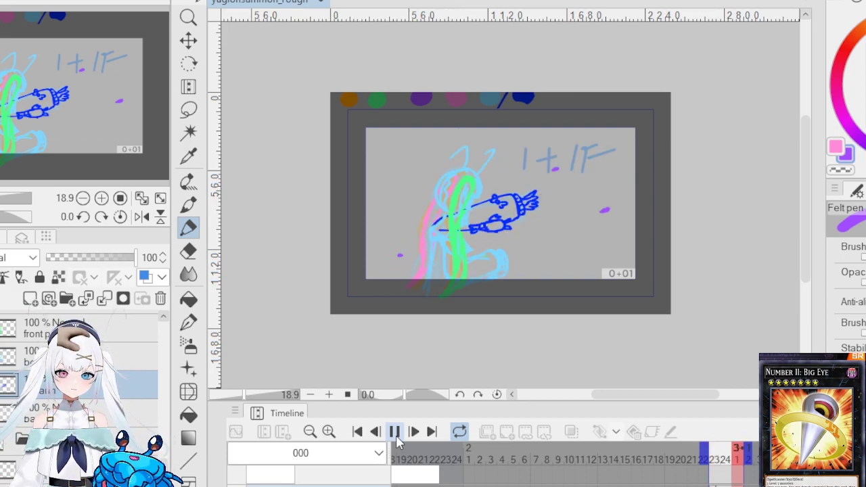
{"action": "left_click", "coordinate": [396, 433]}
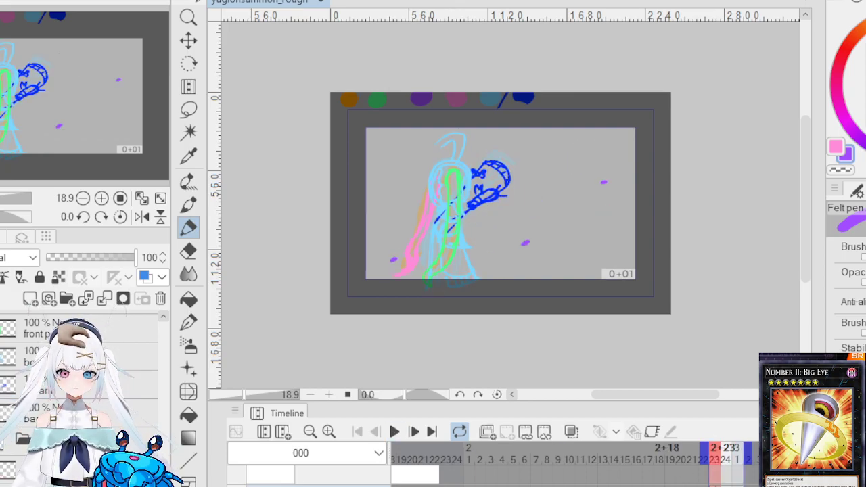
Step: Extend the end of the timeline's playback range to shortly after the start of second 5
{"action": "left_click", "coordinate": [309, 432]}
{"action": "left_click", "coordinate": [309, 431]}
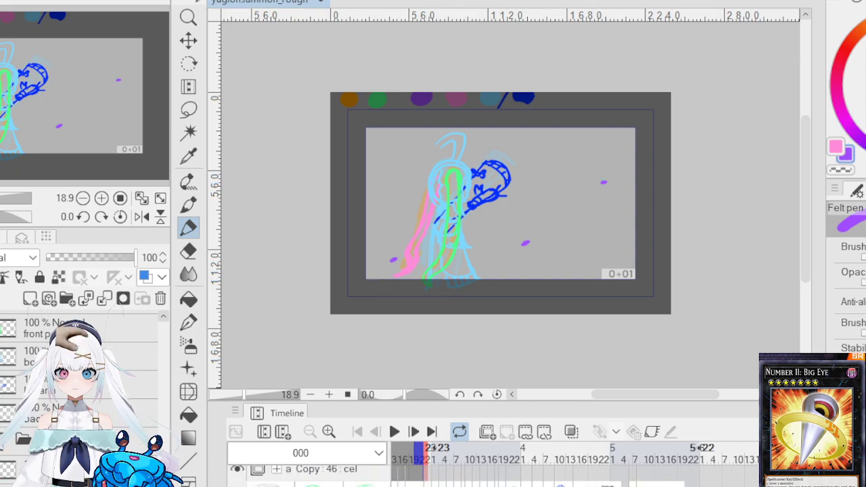
{"action": "left_click", "coordinate": [623, 467]}
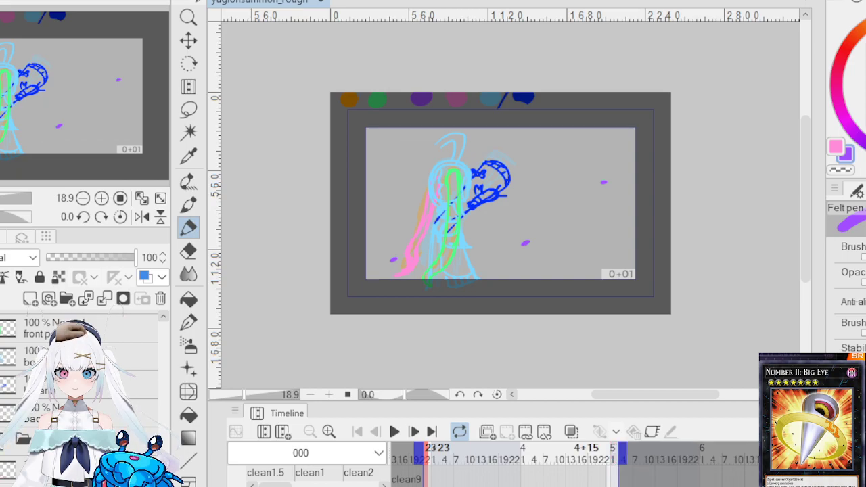
Step: Move the start of the playback range back to frame 0+1 and go to that frame
{"action": "scroll", "coordinate": [651, 466], "scroll_direction": "up", "scroll_amount": 5}
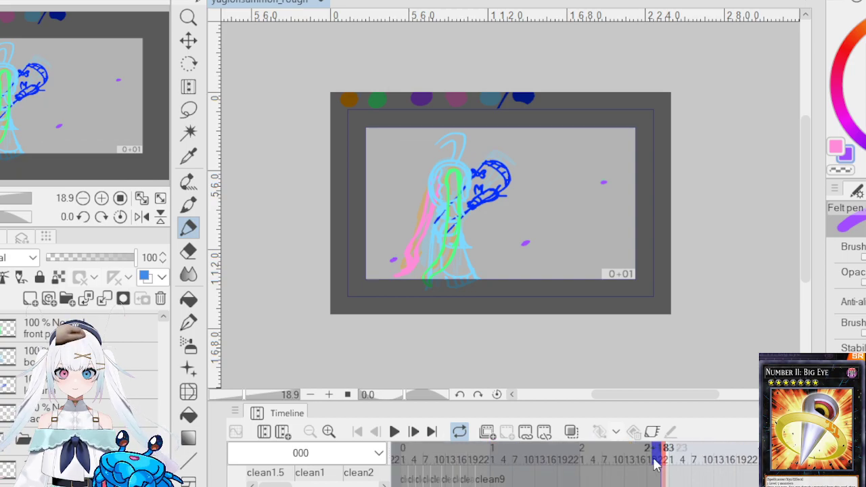
{"action": "mouse_move", "coordinate": [655, 457]}
{"action": "left_mouse_down"}
{"action": "mouse_move", "coordinate": [498, 471]}
{"action": "mouse_move", "coordinate": [429, 466]}
{"action": "left_mouse_up"}
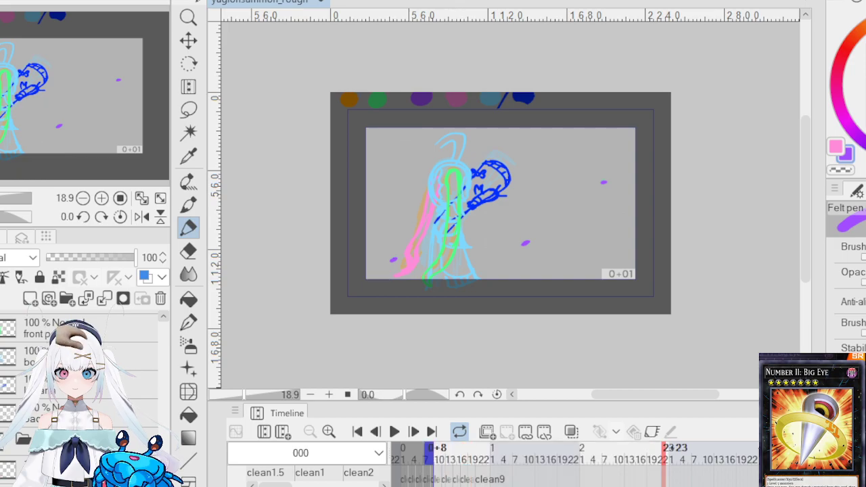
{"action": "left_click", "coordinate": [329, 431]}
{"action": "left_click", "coordinate": [329, 431]}
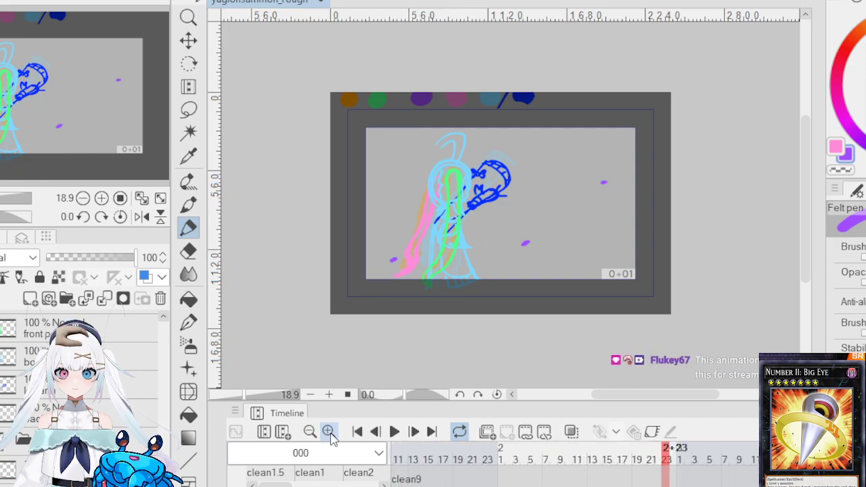
{"action": "scroll", "coordinate": [575, 465], "scroll_direction": "up", "scroll_amount": 5}
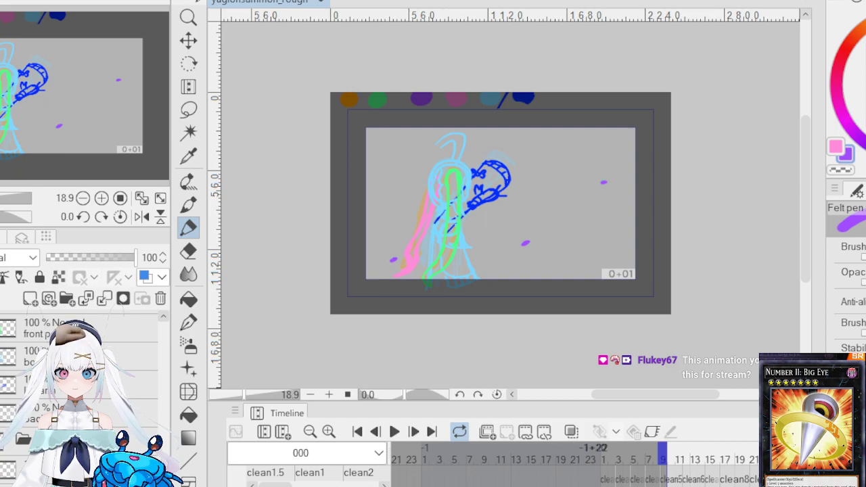
{"action": "left_click_drag", "start_coordinate": [662, 452], "coordinate": [608, 458]}
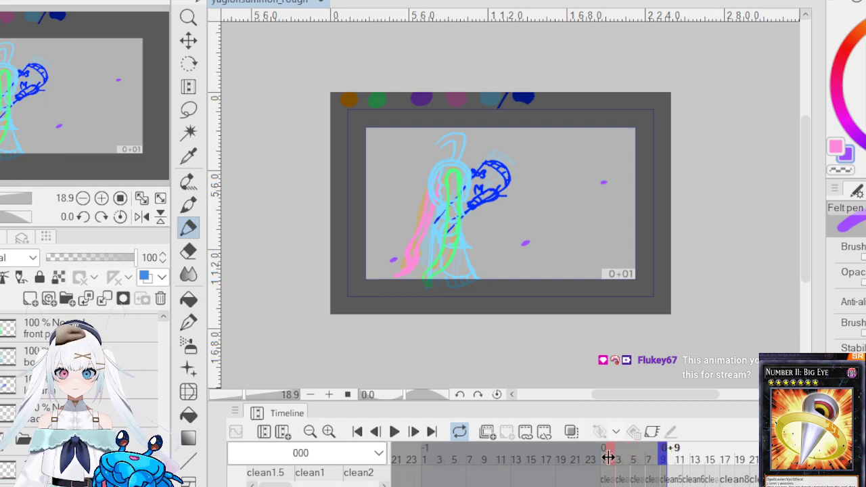
{"action": "left_click", "coordinate": [593, 458]}
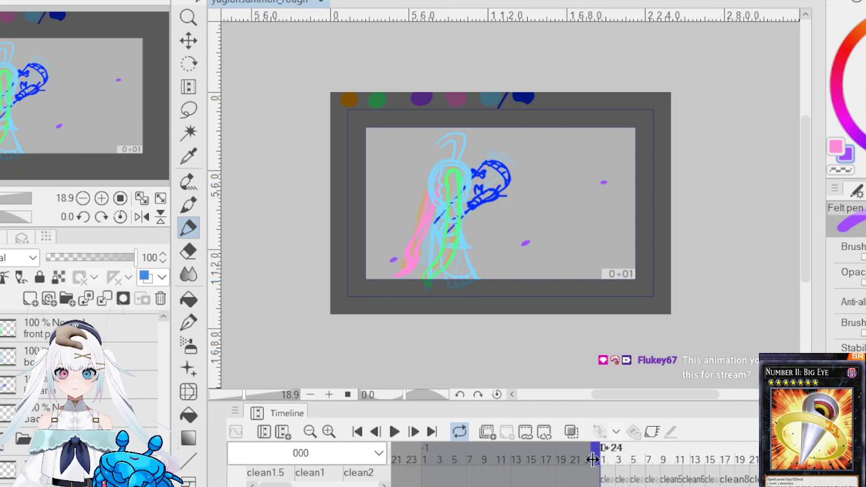
{"action": "key", "text": "Right"}
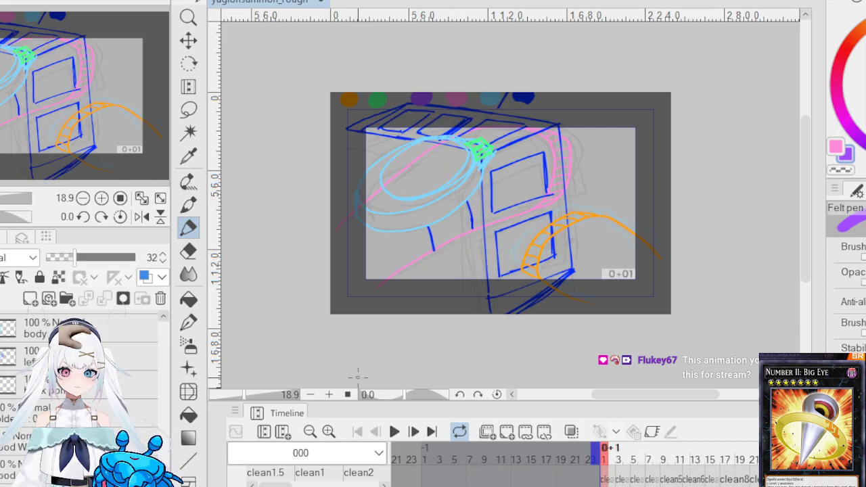
Step: Play the rough animation from frame 0+1 several times to review the overall motion and timing
{"action": "left_click", "coordinate": [394, 431]}
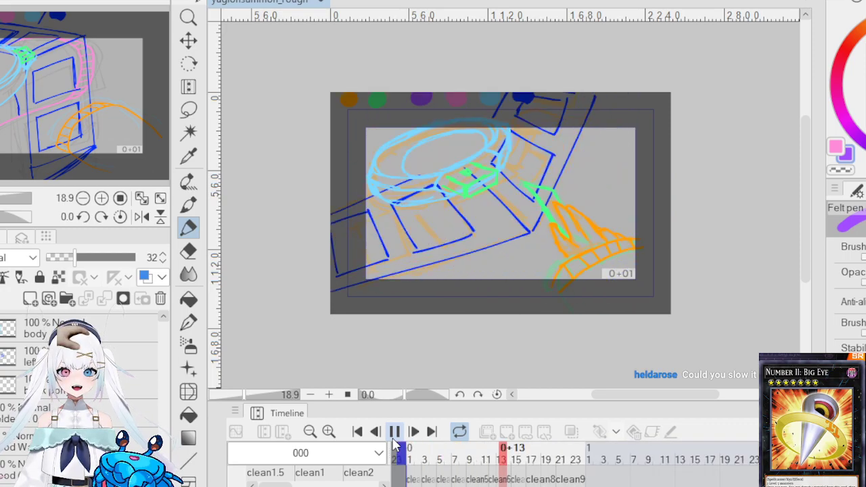
{"action": "left_click", "coordinate": [395, 437]}
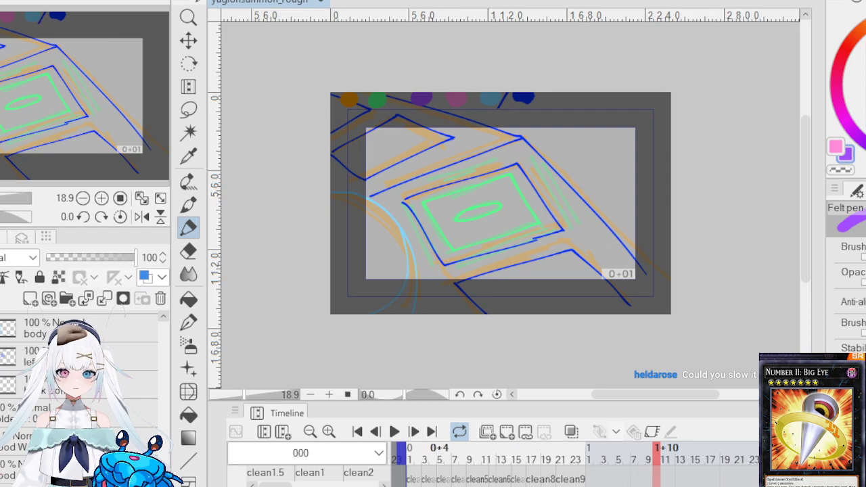
{"action": "key", "text": "Home"}
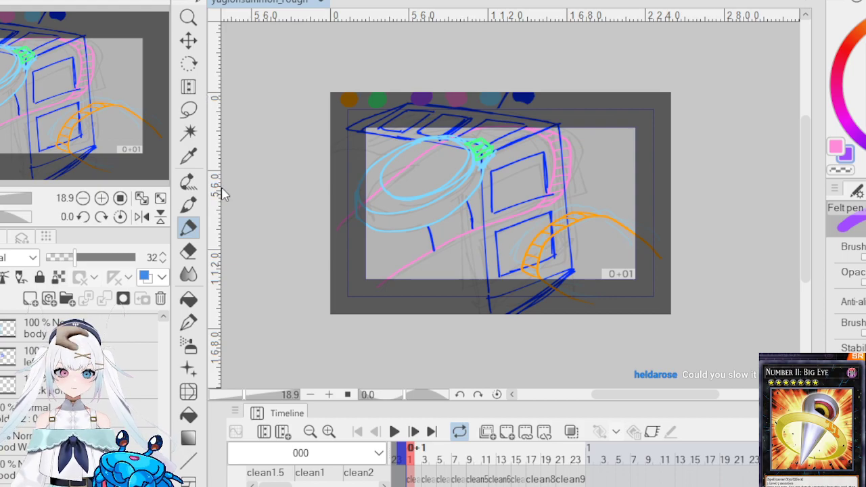
{"action": "left_click_drag", "start_coordinate": [389, 193], "coordinate": [392, 197]}
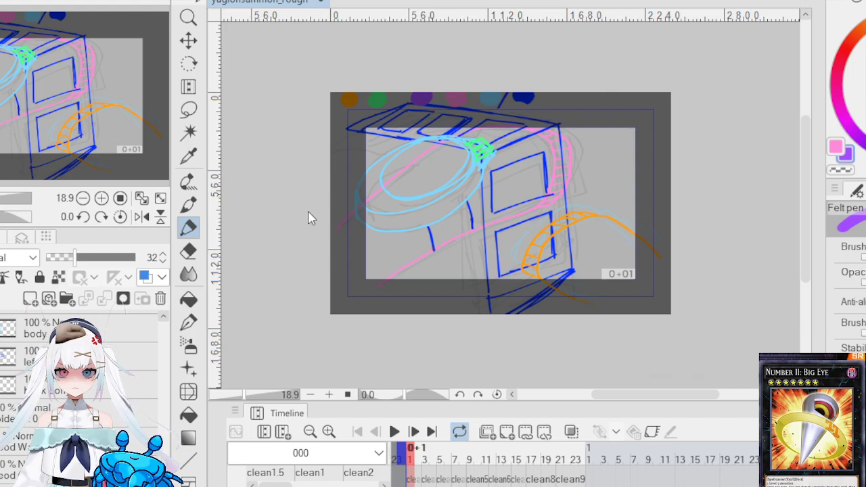
{"action": "left_click", "coordinate": [392, 432]}
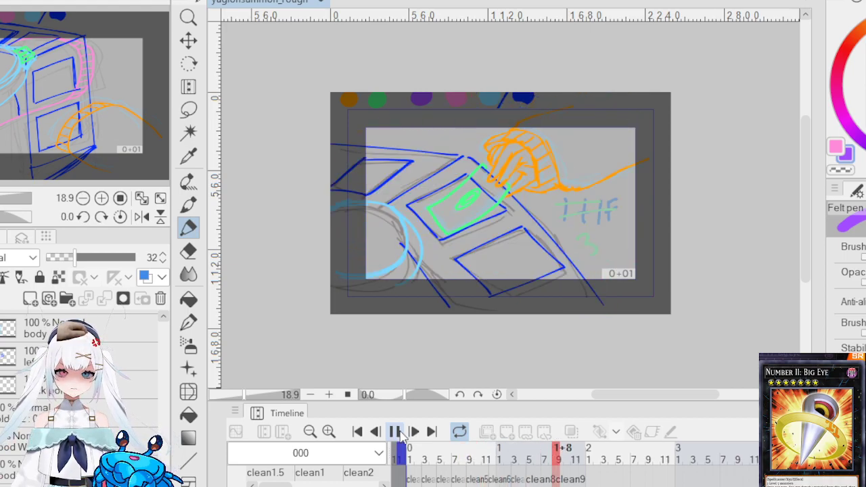
{"action": "left_click", "coordinate": [397, 433]}
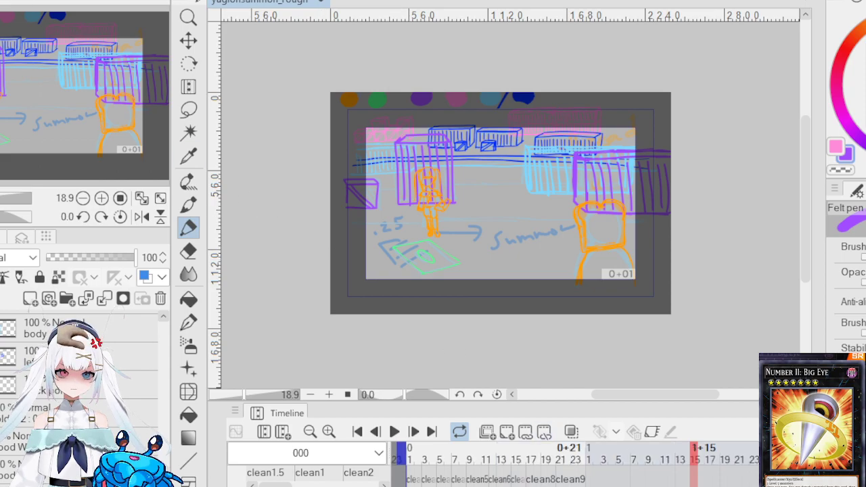
{"action": "scroll", "coordinate": [575, 463], "scroll_direction": "right", "scroll_amount": 10}
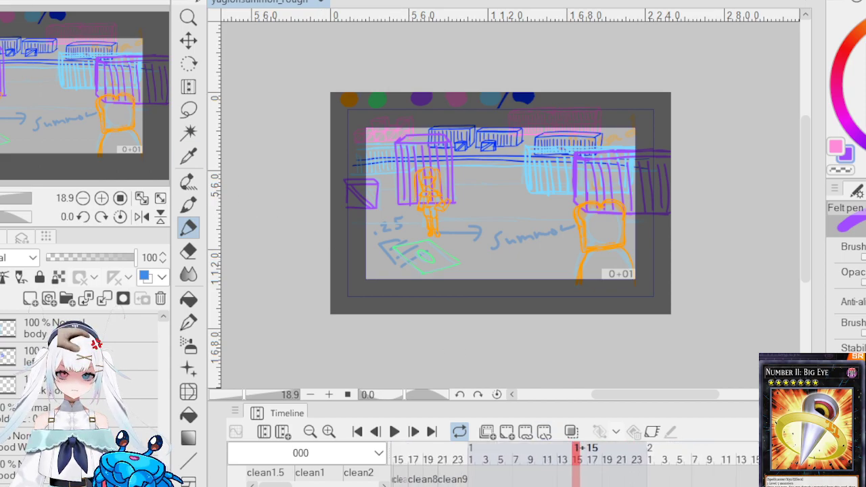
{"action": "scroll", "coordinate": [575, 463], "scroll_direction": "left", "scroll_amount": 5}
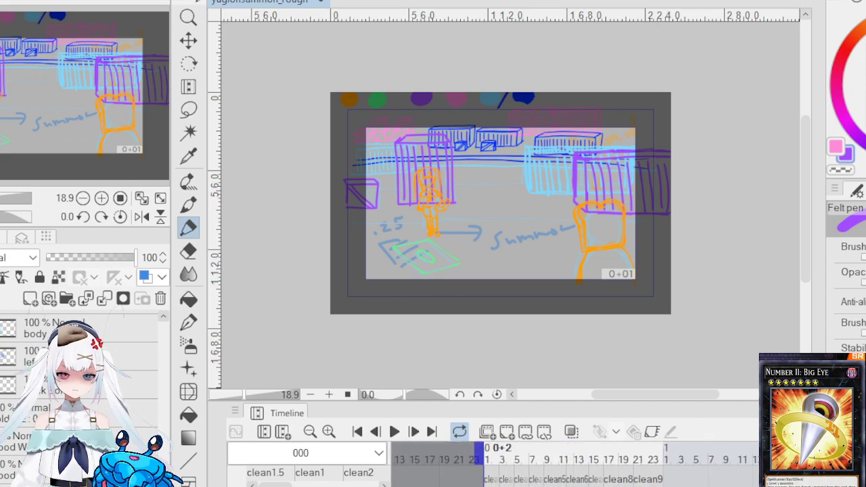
{"action": "left_click", "coordinate": [394, 433]}
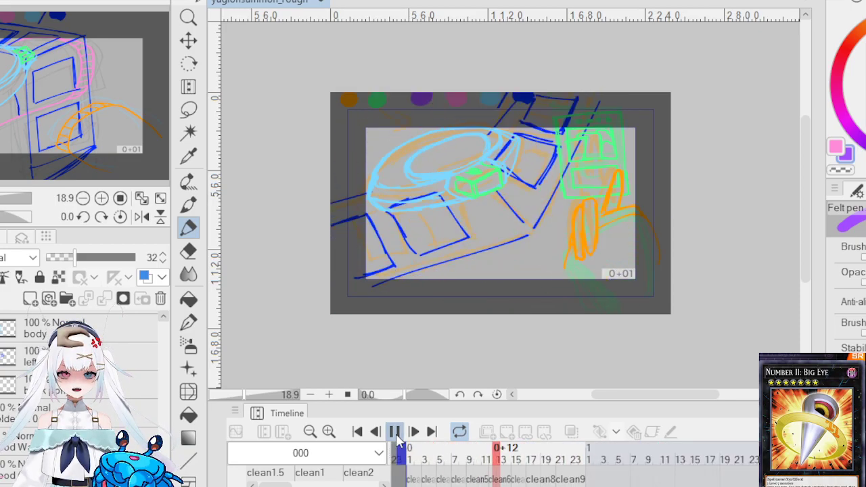
{"action": "left_click", "coordinate": [396, 434]}
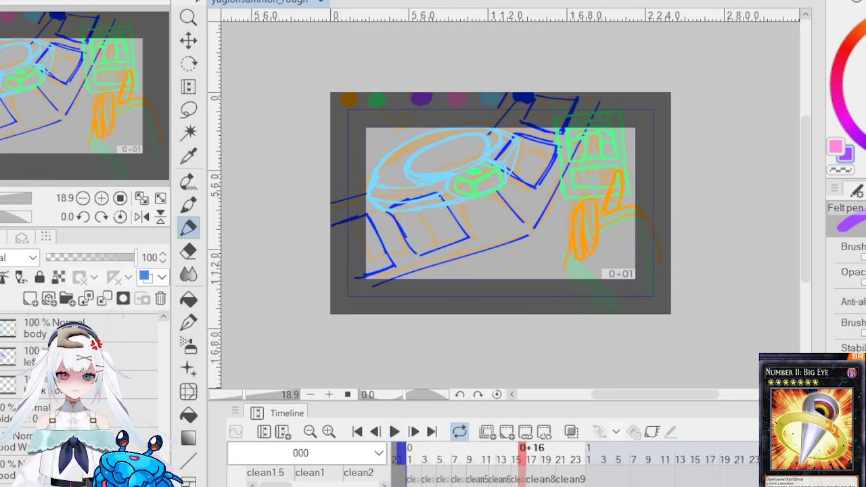